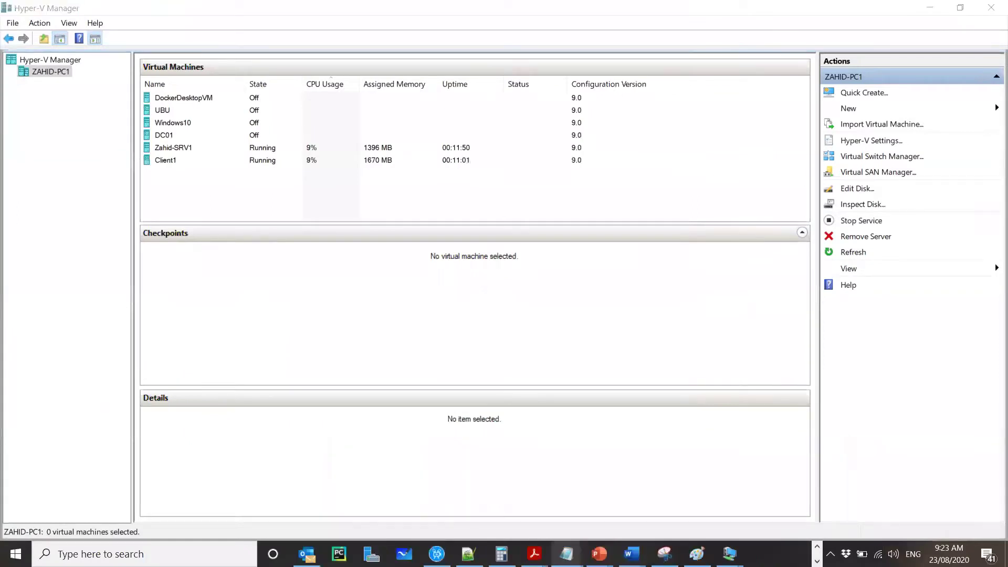
Step: Start the ADDS chapter slideshow and advance from Module 2: Overview to Configure service authentication
mouse_move(599, 554)
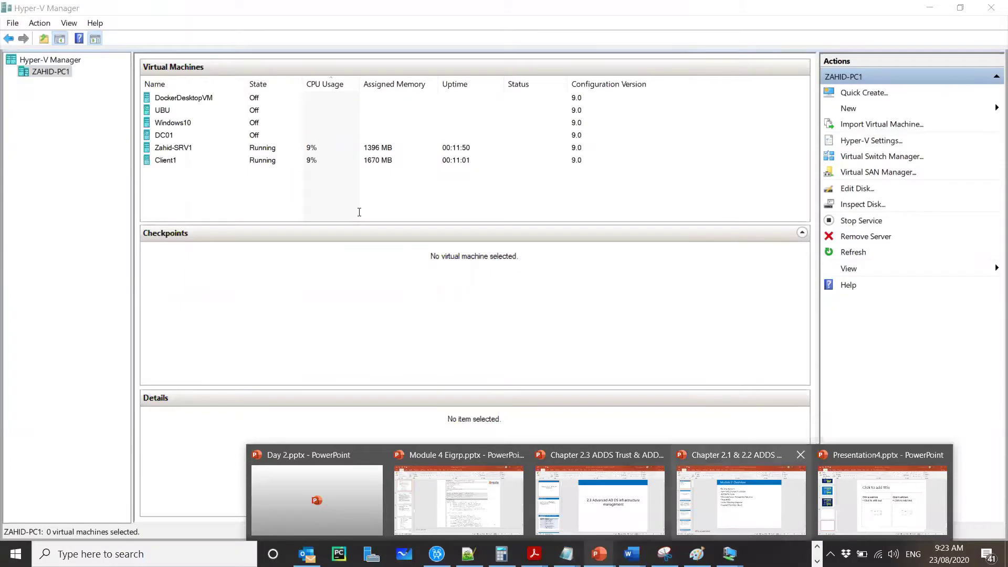
click(741, 499)
key(F5)
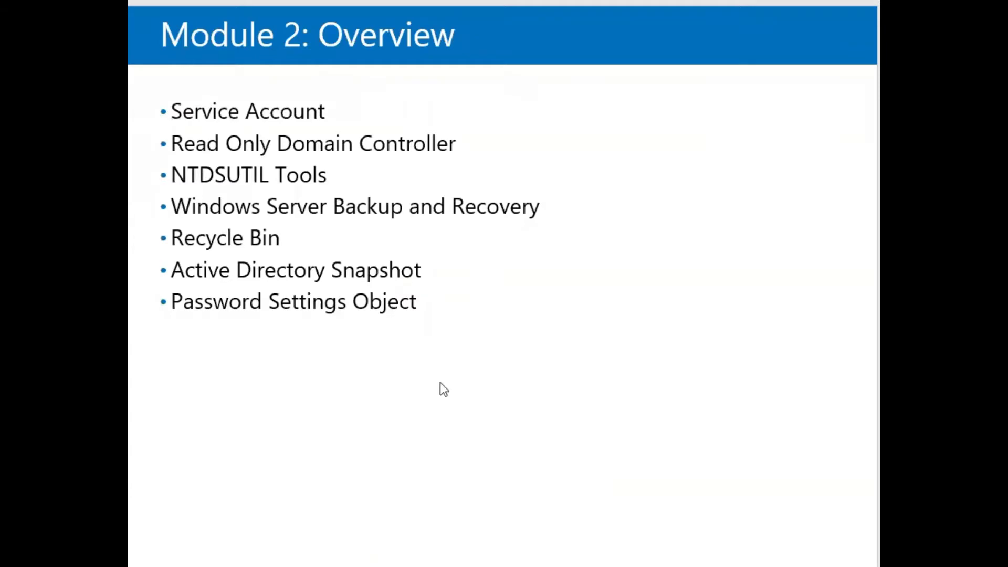
scroll(440, 383, down, 1)
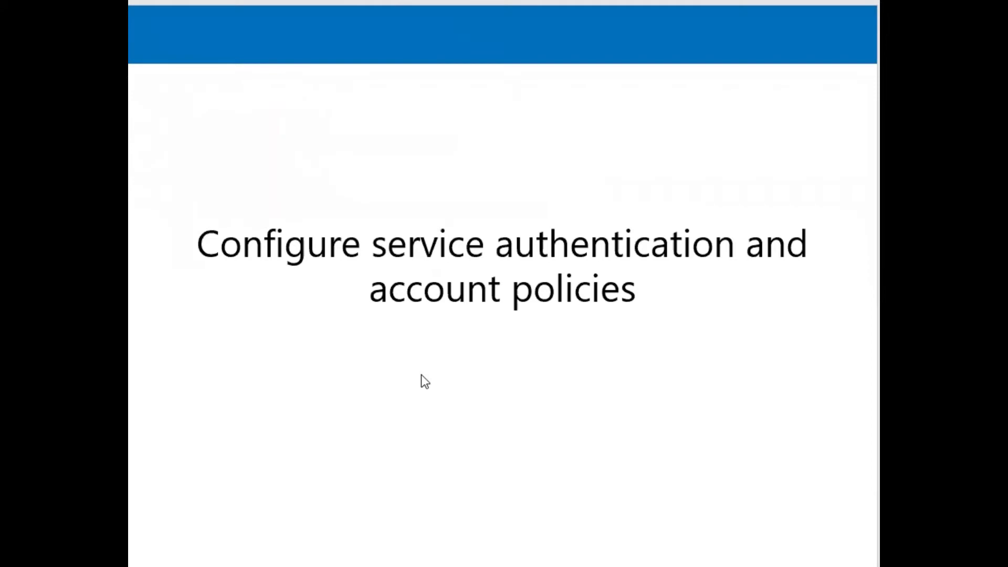
scroll(421, 373, down, 1)
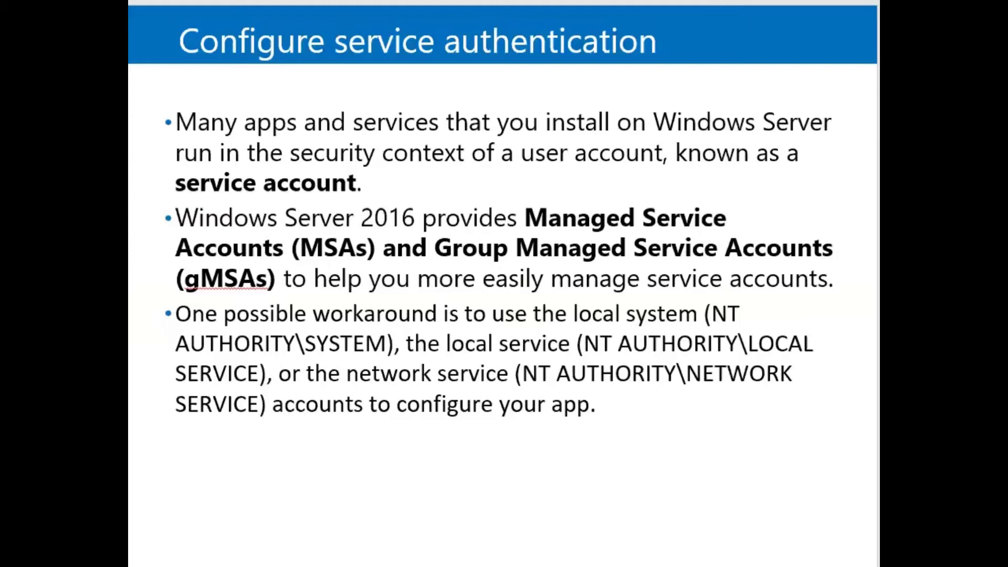
Step: On the server VM, launch Services from Server Manager's Tools menu and move the window left
mouse_move(730, 554)
click(683, 502)
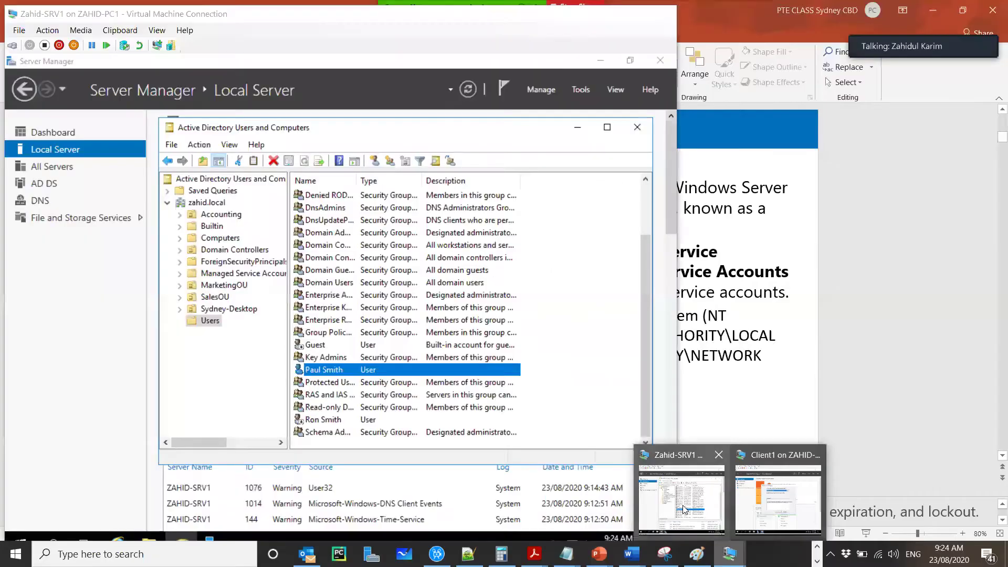
click(581, 90)
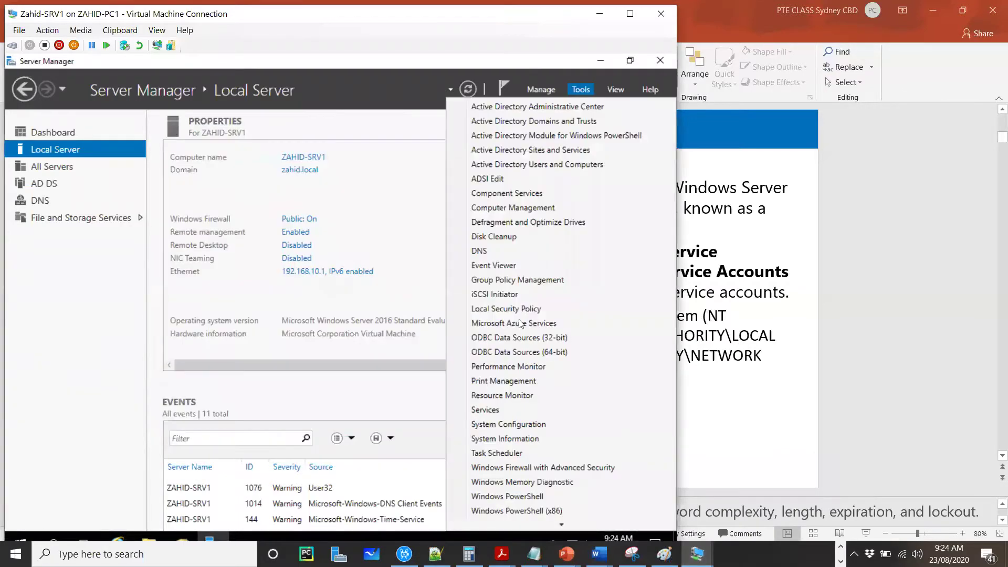
click(503, 410)
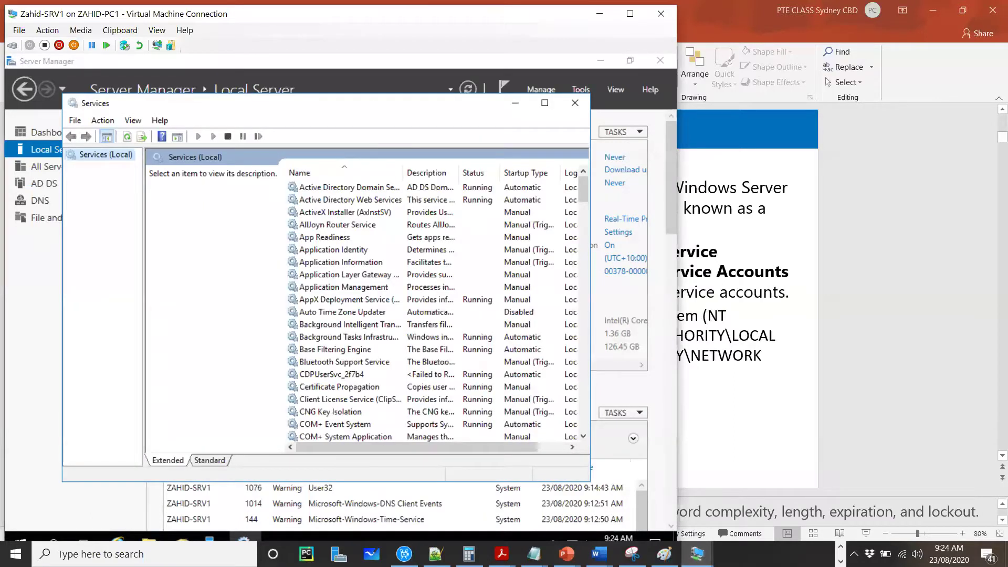
drag(338, 101, 302, 99)
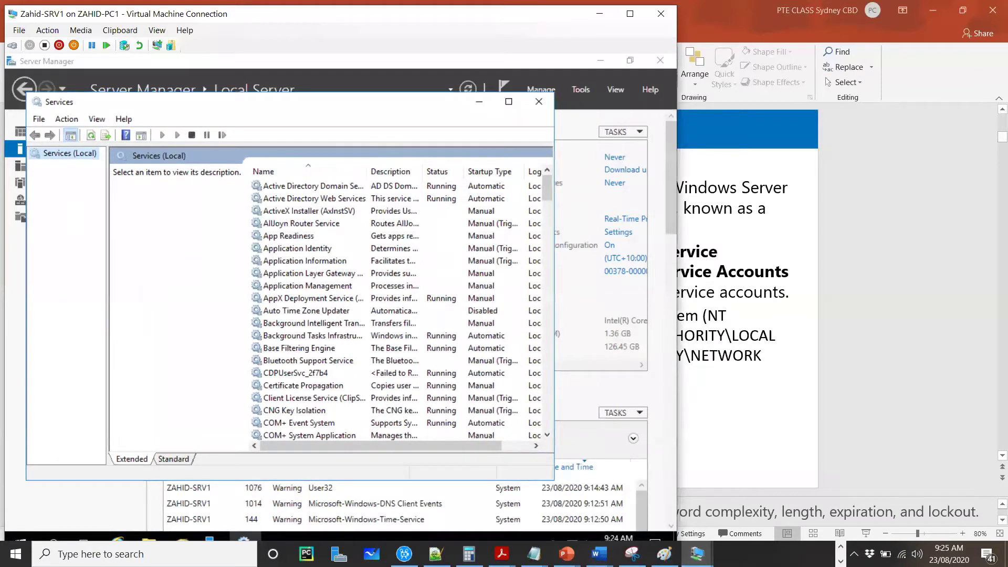
Step: Widen the Services window so the Log On As column appears
drag(553, 222, 637, 223)
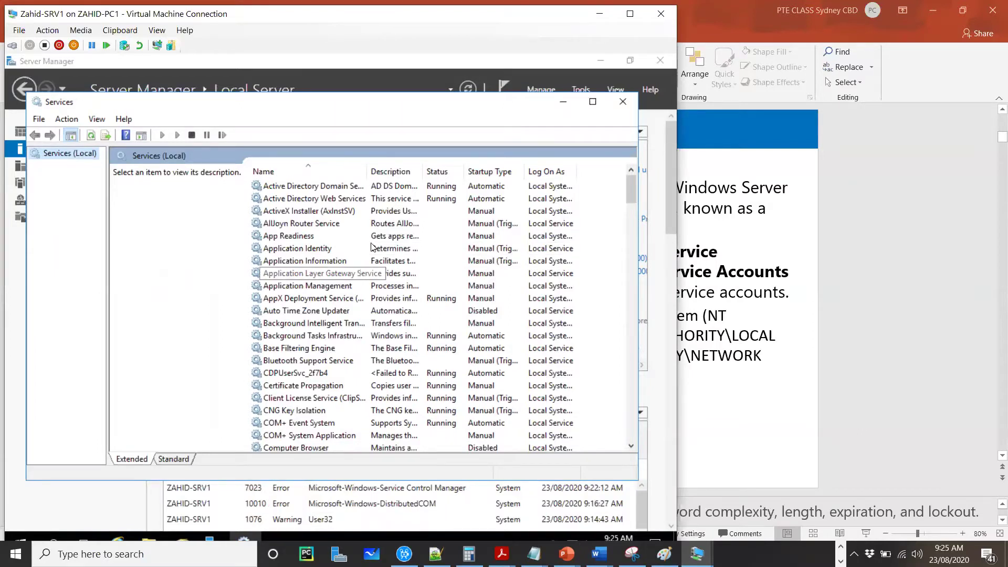
scroll(357, 254, down, 1)
scroll(357, 254, down, 6)
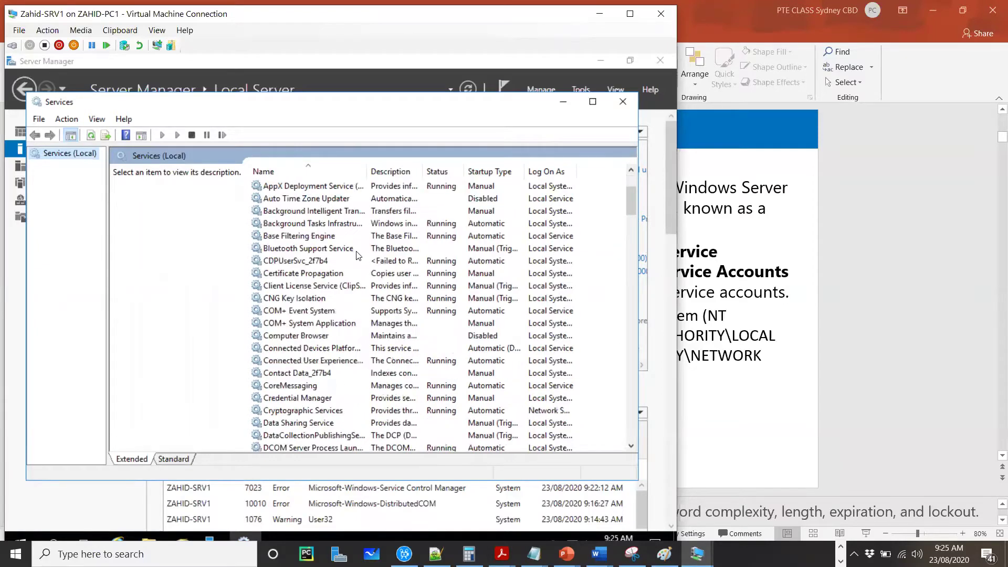
scroll(389, 237, down, 6)
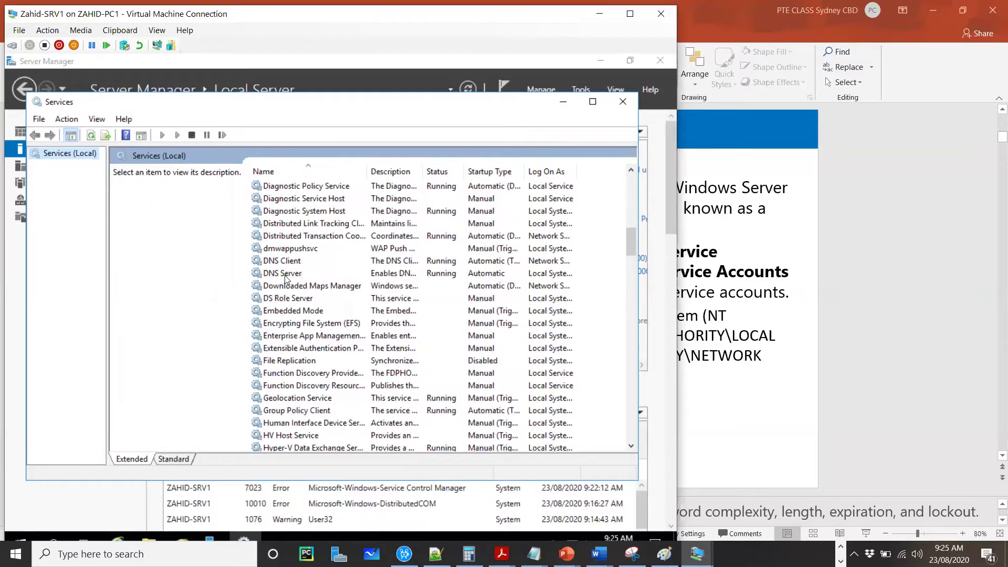
Step: Check the DNS Server, DNS Client and Active Directory Domain Services entries, scrolling through the list
click(294, 272)
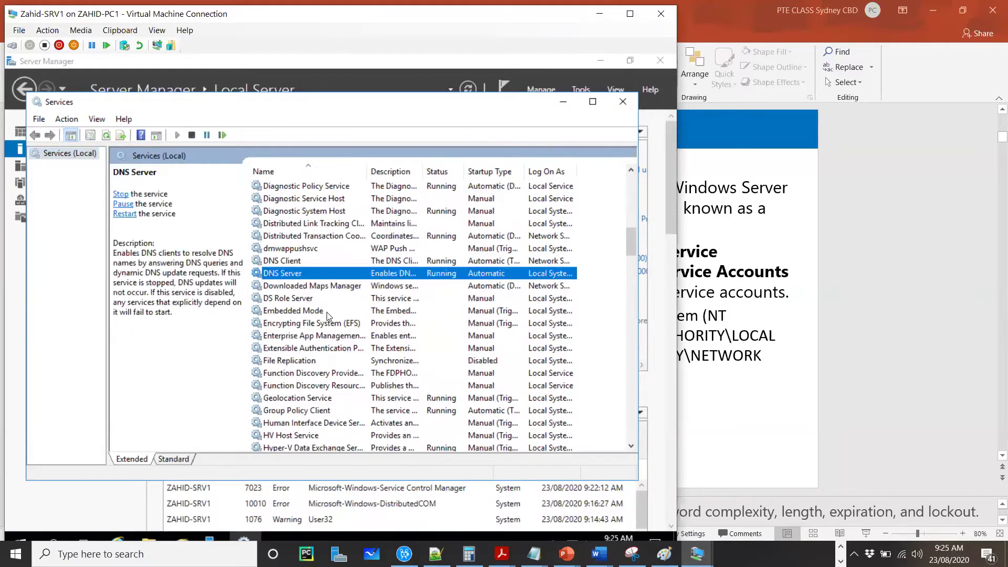
click(294, 260)
drag(629, 247, 638, 157)
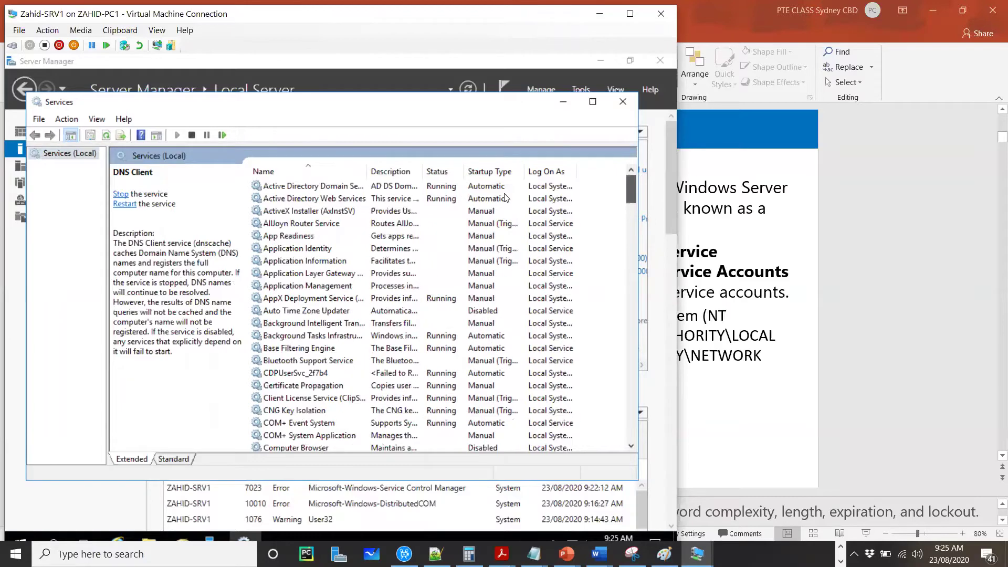
click(339, 187)
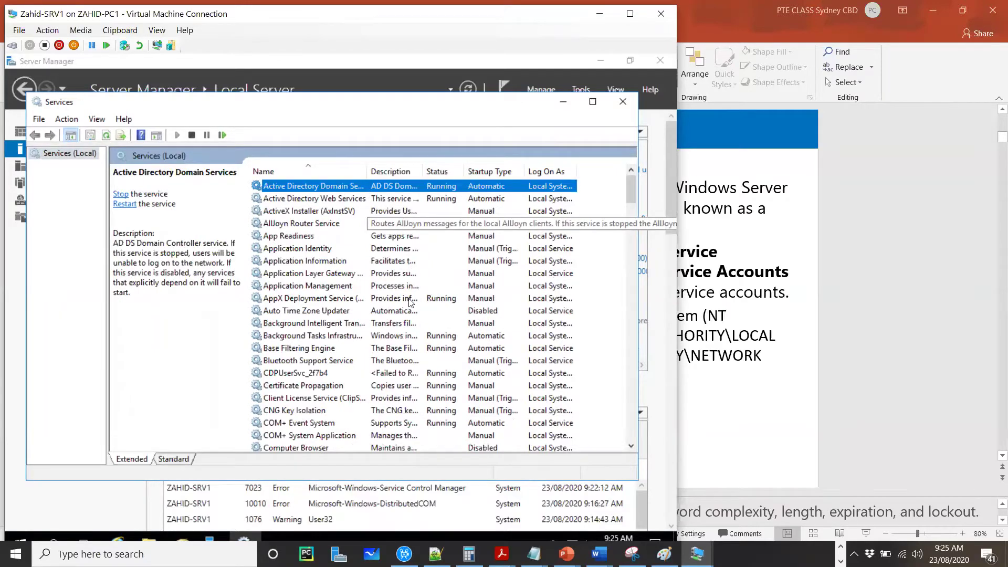
scroll(408, 287, down, 7)
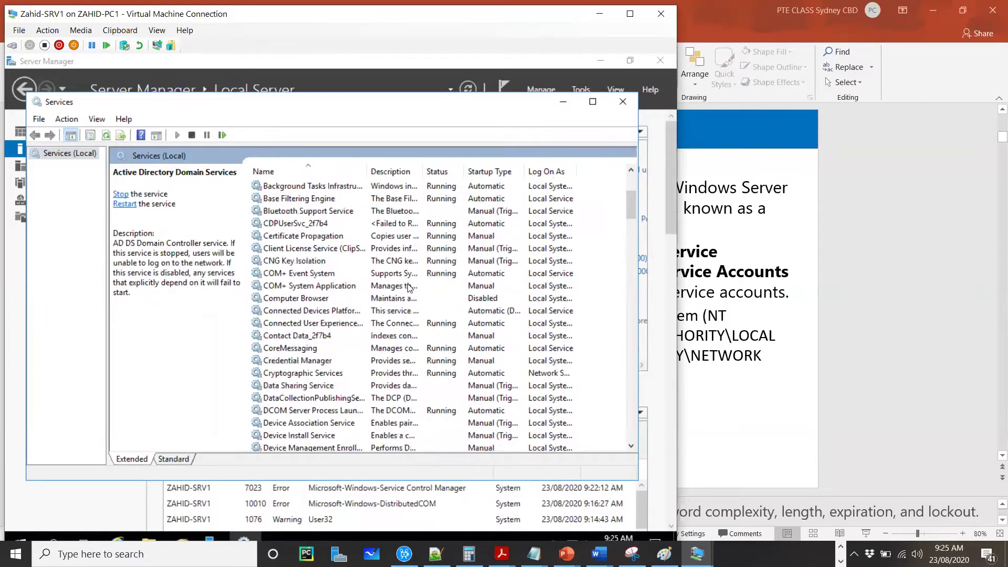
scroll(408, 286, down, 11)
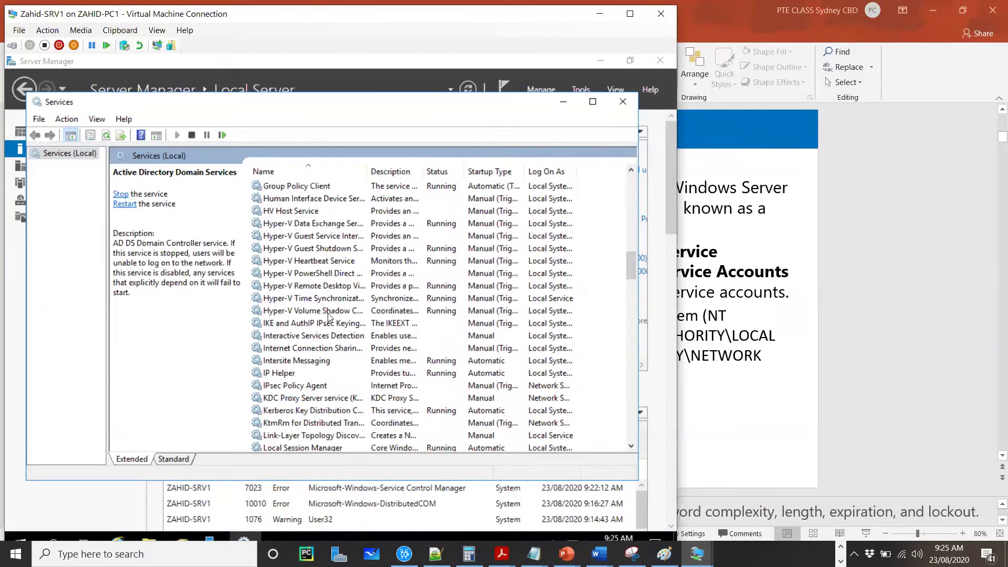
scroll(332, 312, down, 3)
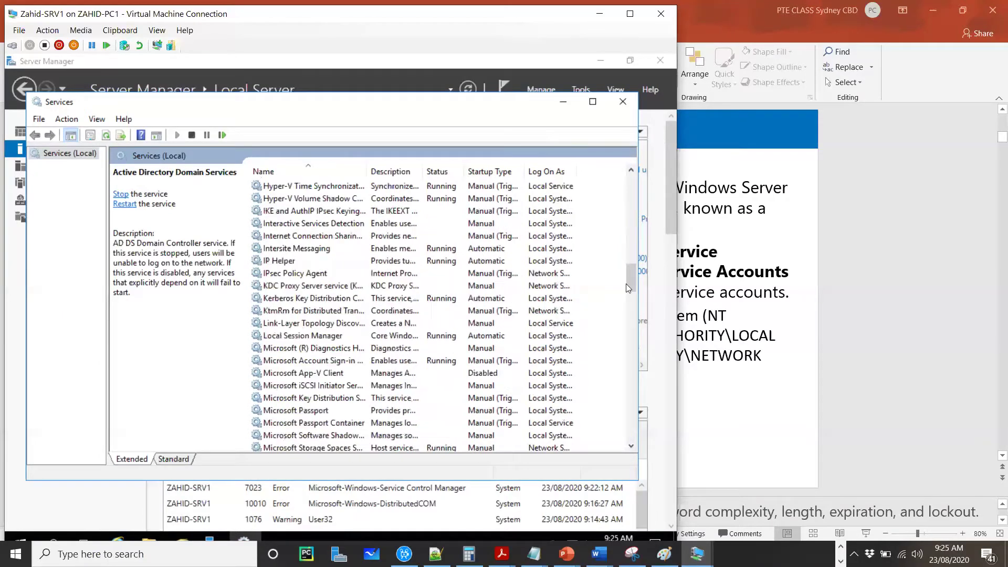
drag(630, 283, 633, 179)
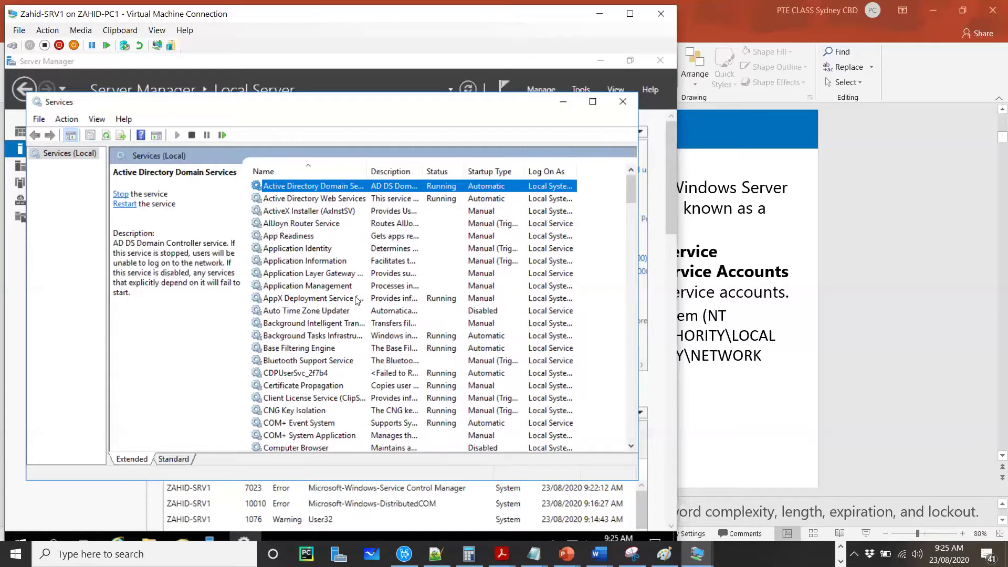
Step: Confirm on its Log On tab that Background Intelligent Transfer Service uses Local System
click(336, 324)
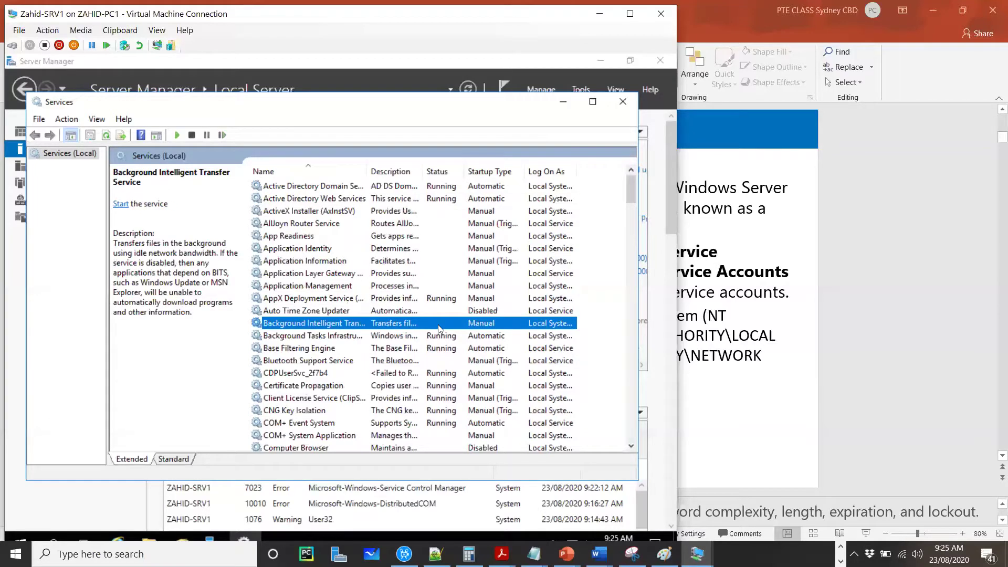
double_click(438, 324)
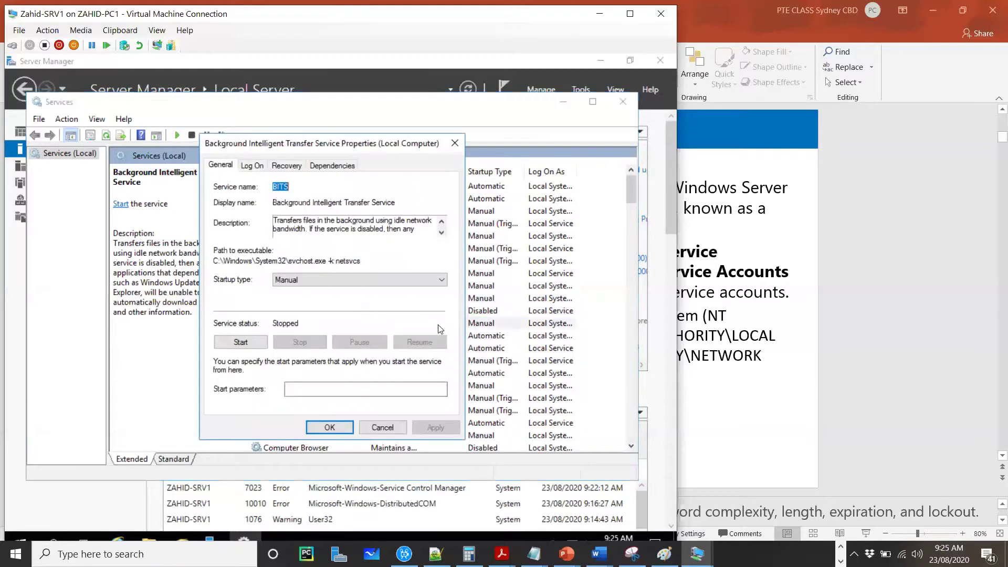
click(254, 166)
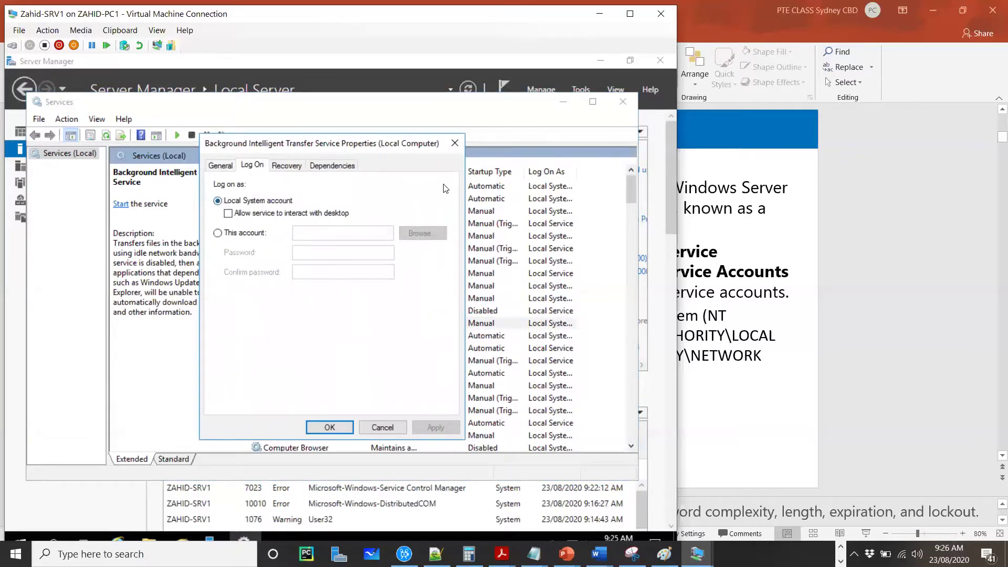
click(454, 143)
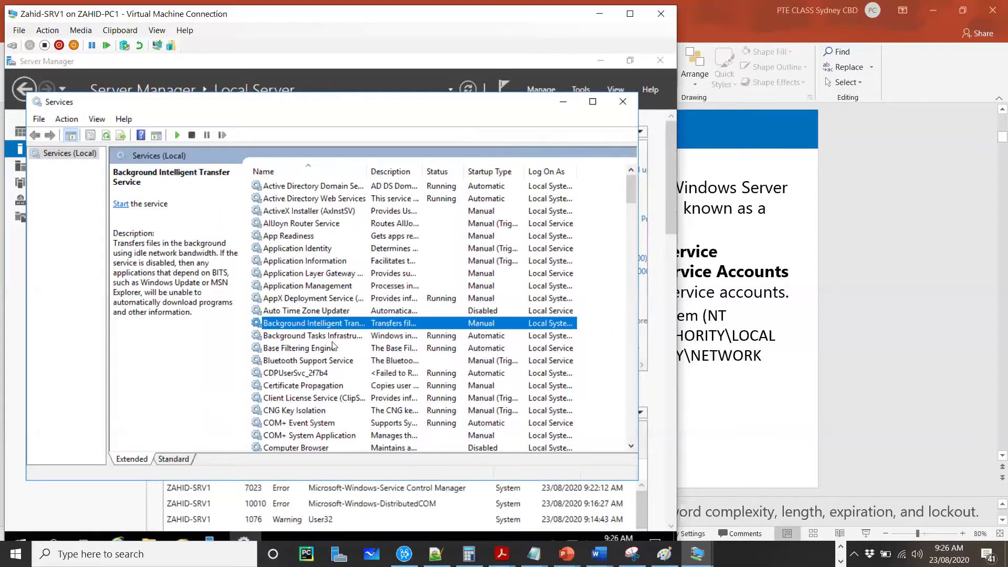
Step: Confirm through its Properties Log On tab that Credential Manager uses Local System
scroll(347, 349, down, 2)
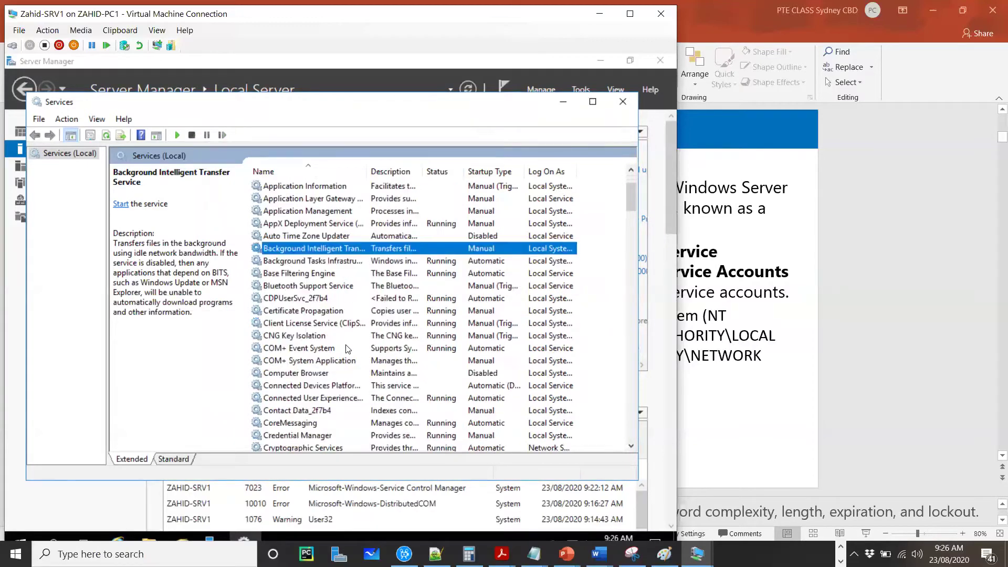
click(381, 375)
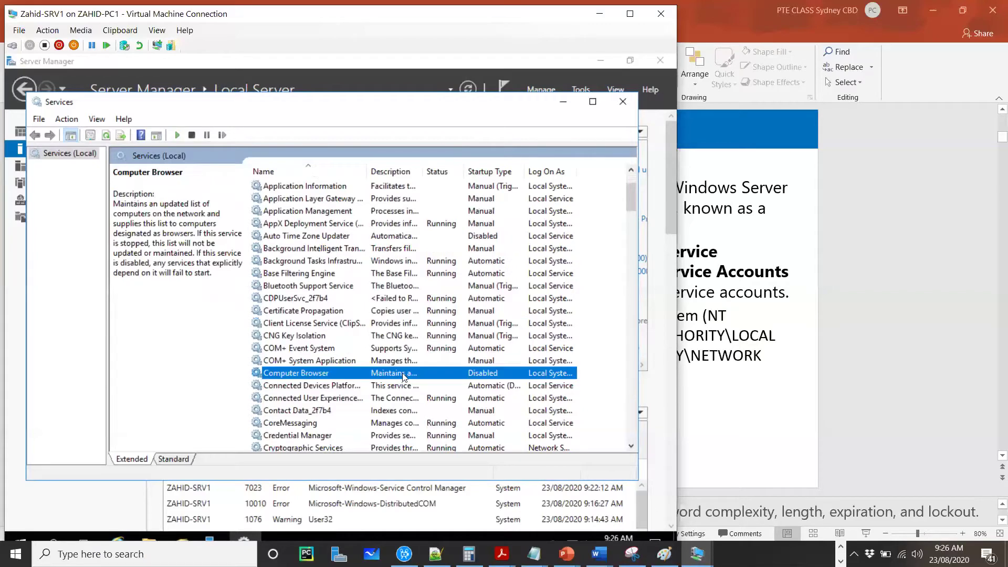
scroll(378, 362, down, 2)
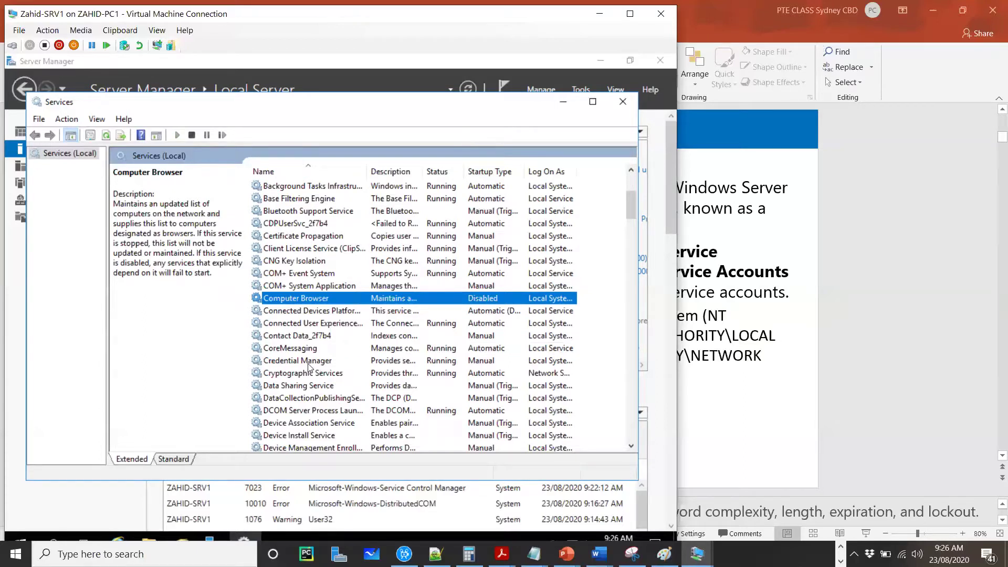
click(362, 361)
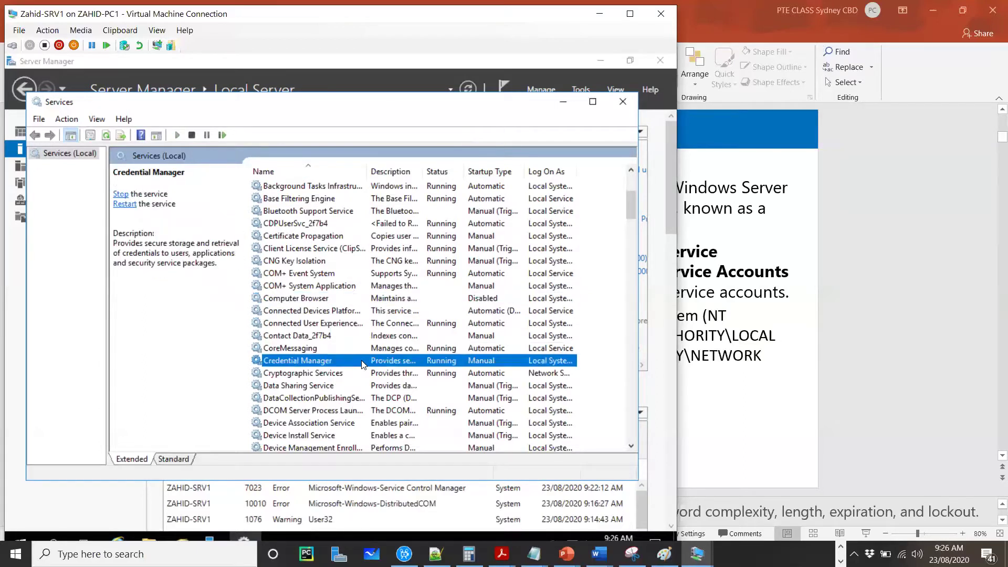
right_click(363, 364)
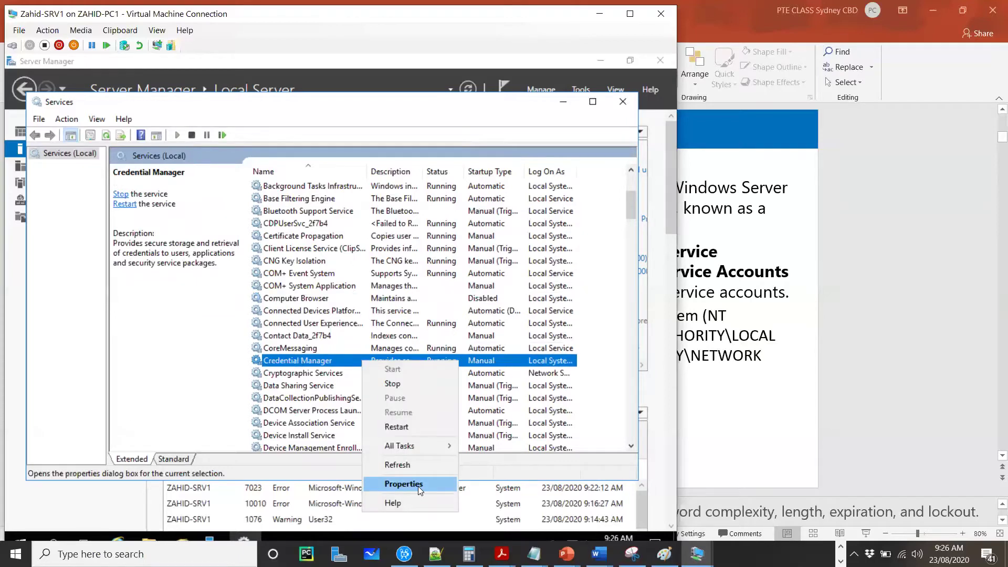
click(417, 484)
click(253, 165)
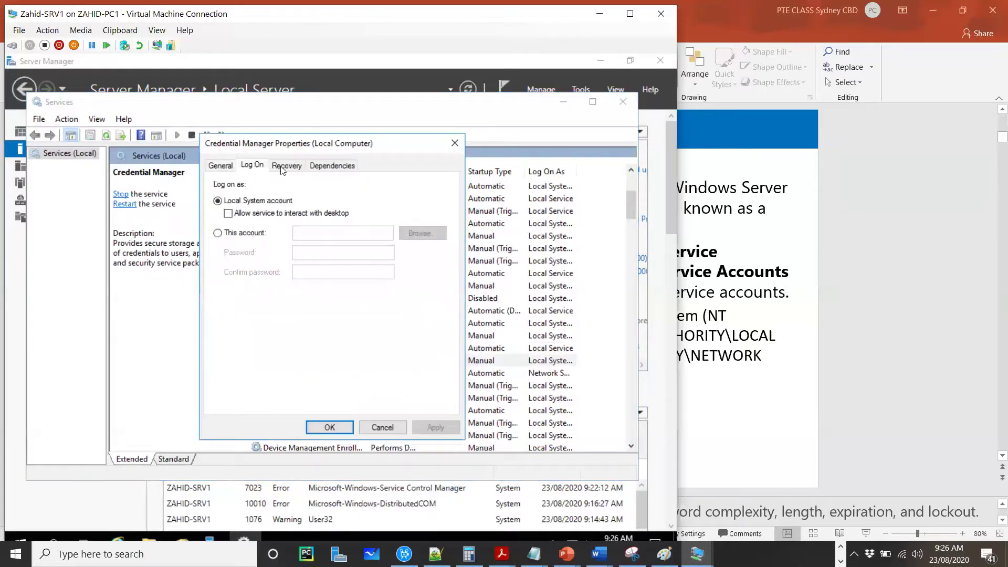
key(Escape)
scroll(386, 302, down, 2)
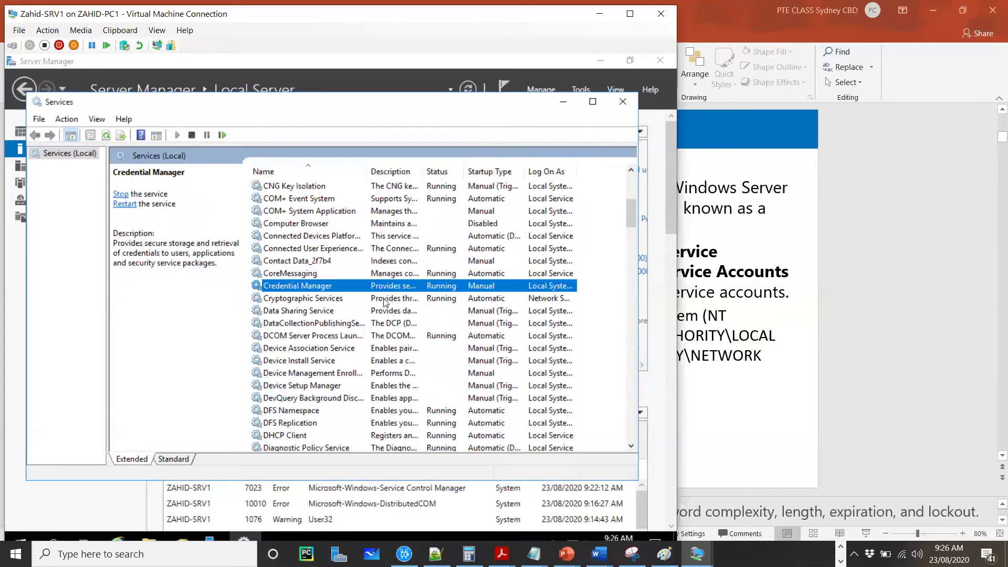
scroll(385, 303, down, 4)
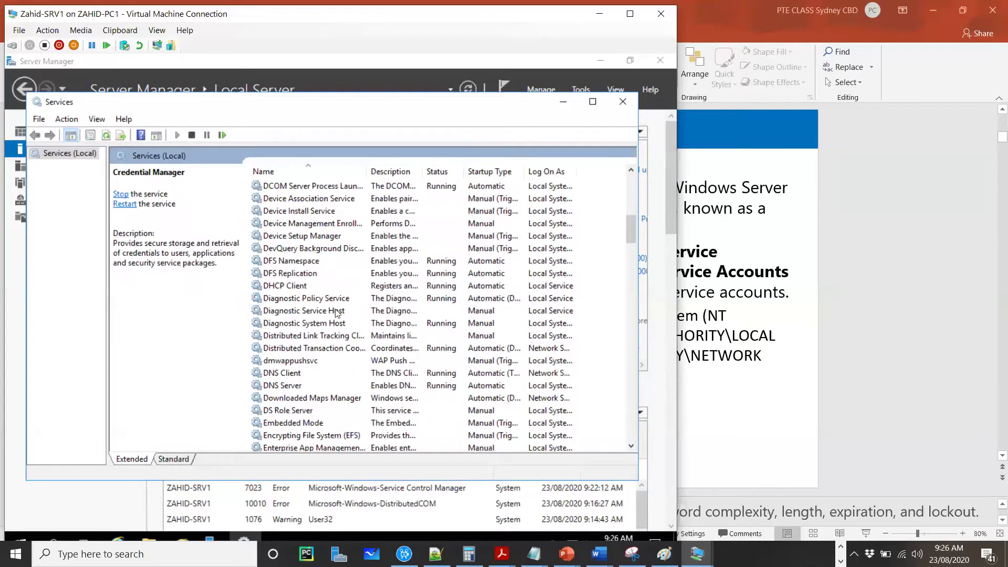
right_click(298, 286)
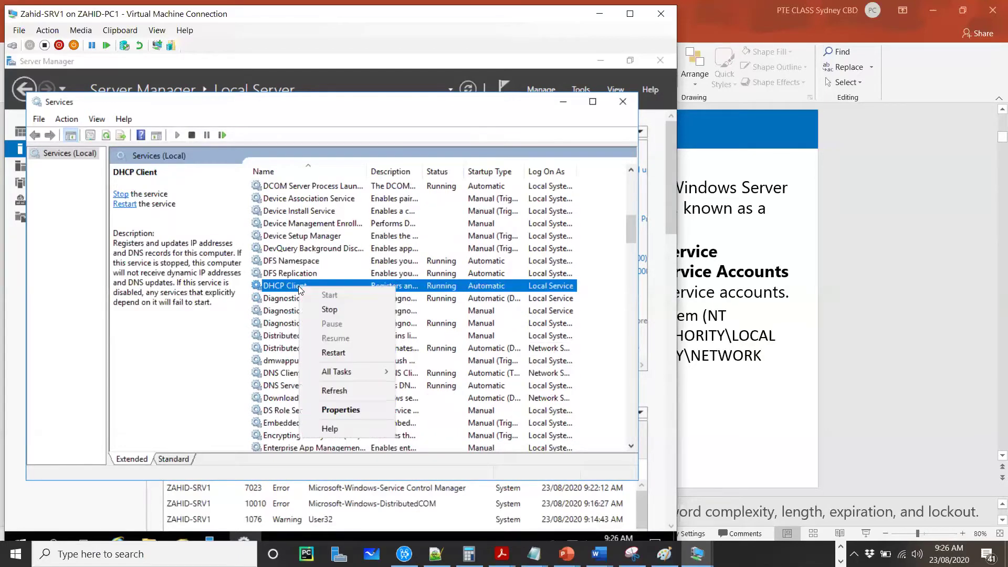
key(Return)
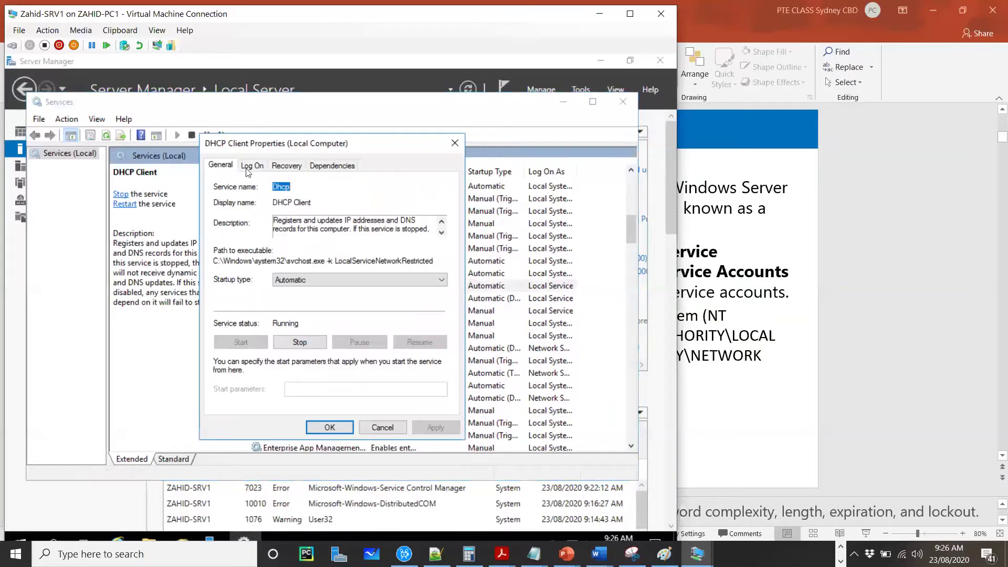
click(252, 165)
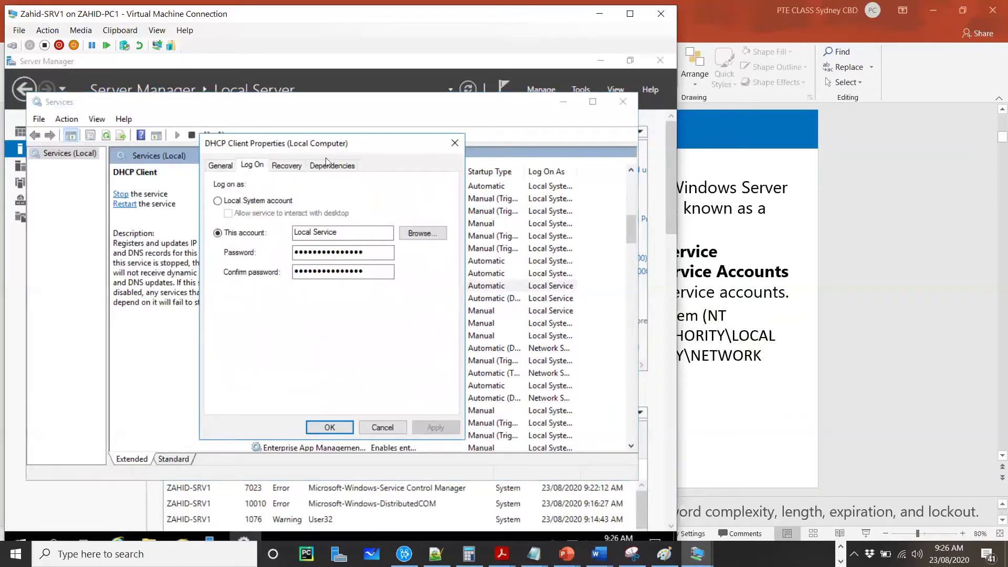
drag(342, 143, 480, 136)
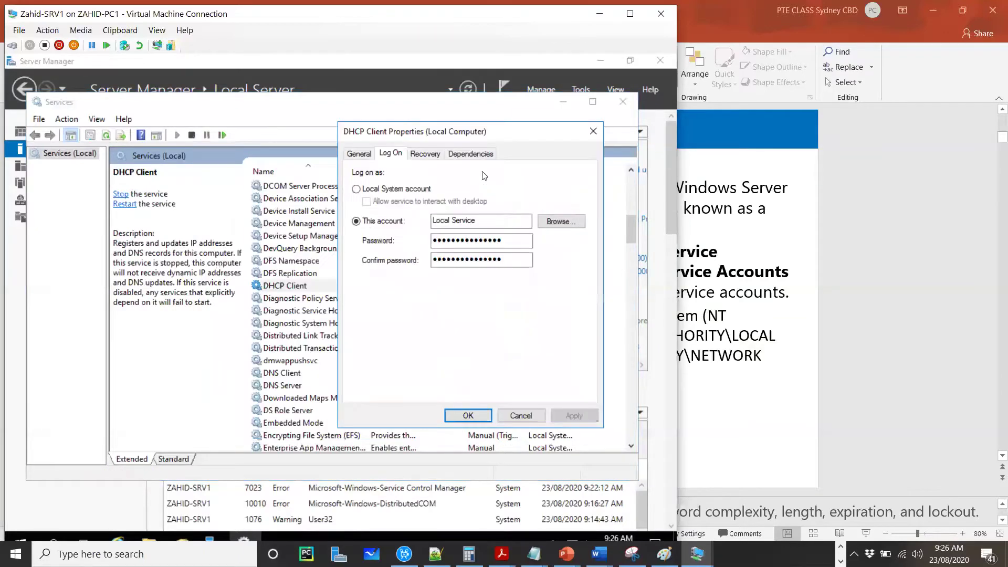
click(432, 224)
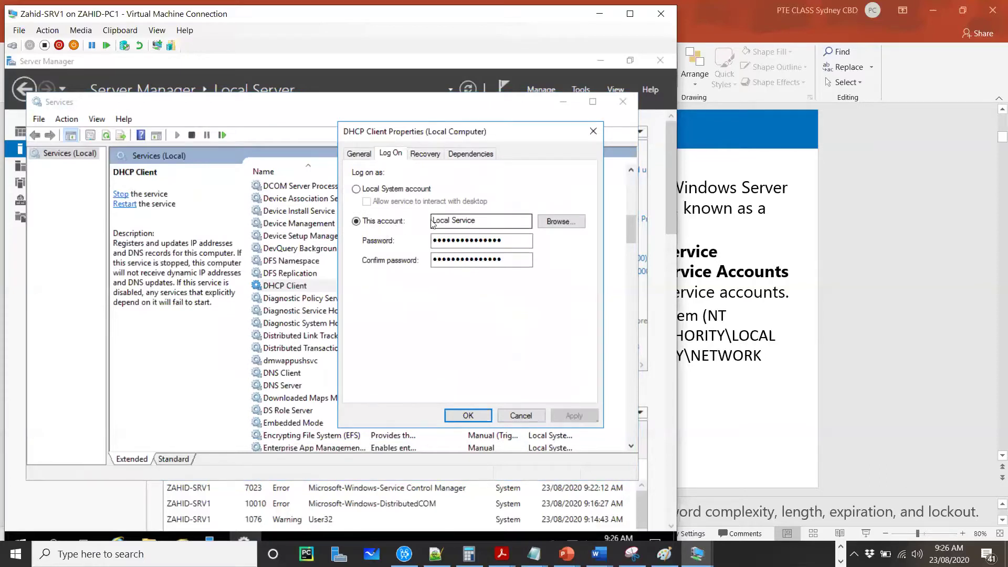
click(467, 259)
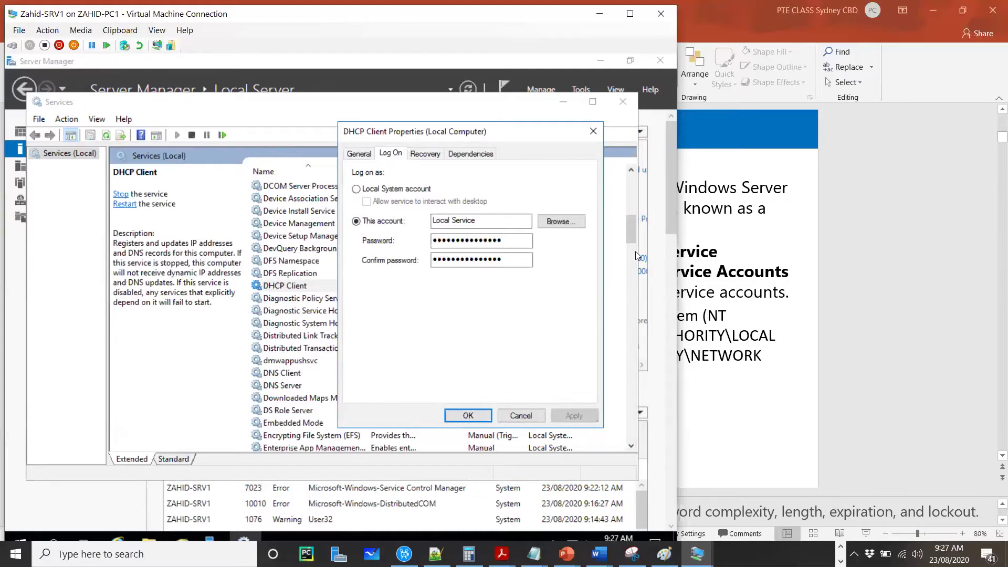
click(593, 131)
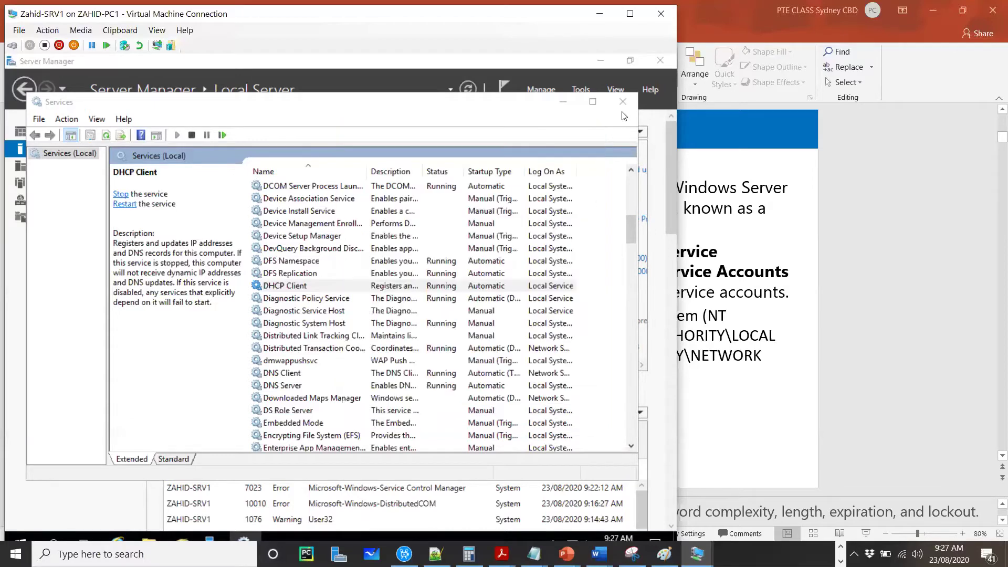
Step: Close the Services console and return to the Configure service authentication slide
click(621, 104)
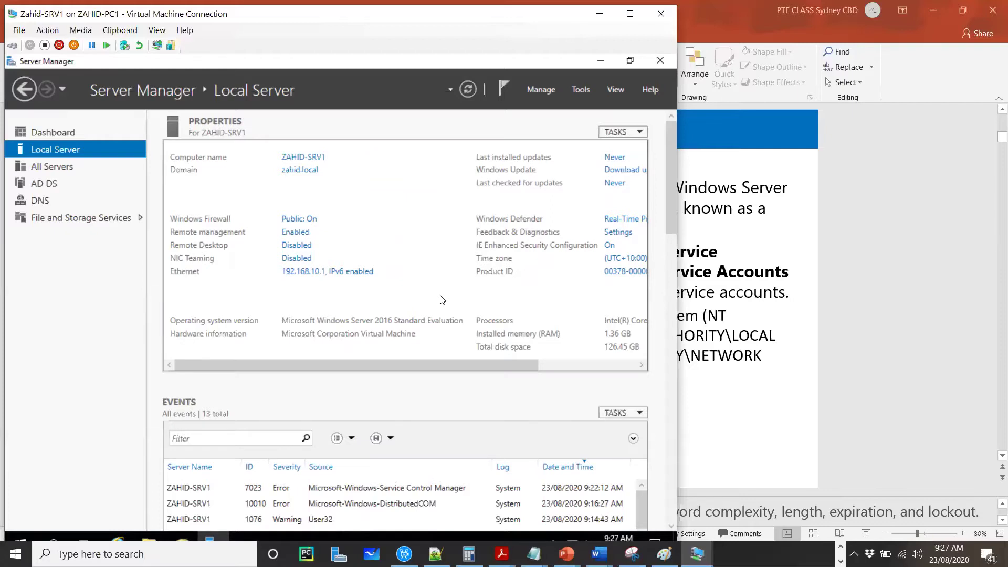
click(784, 391)
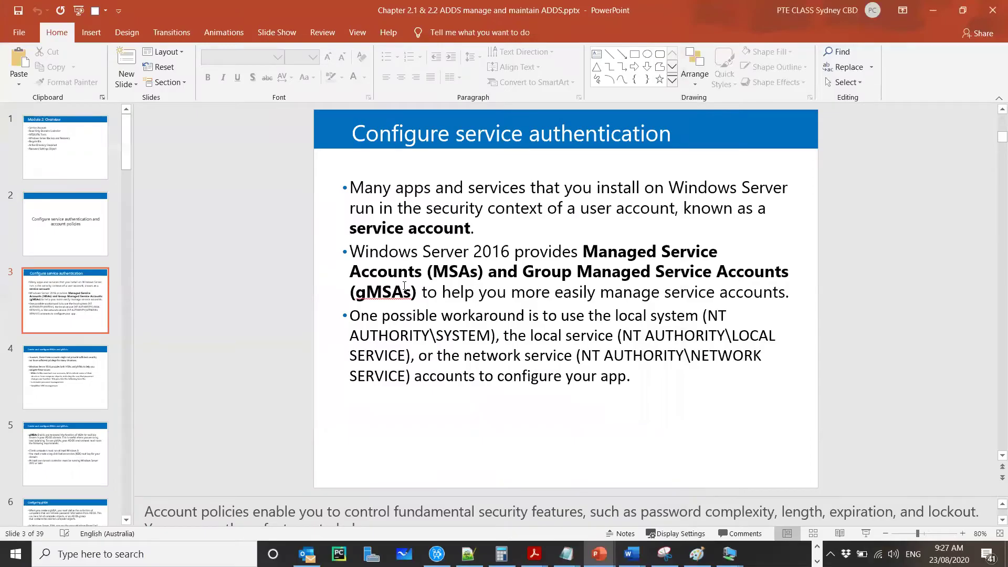
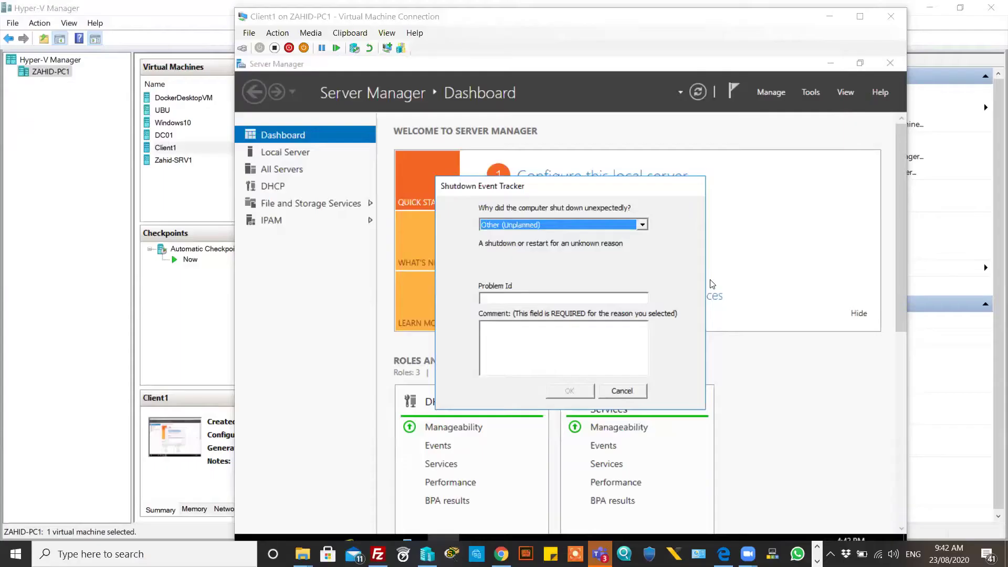
Step: Dismiss the shutdown prompt and open System Properties for IPAM.abc.local from the Local Server page
click(622, 390)
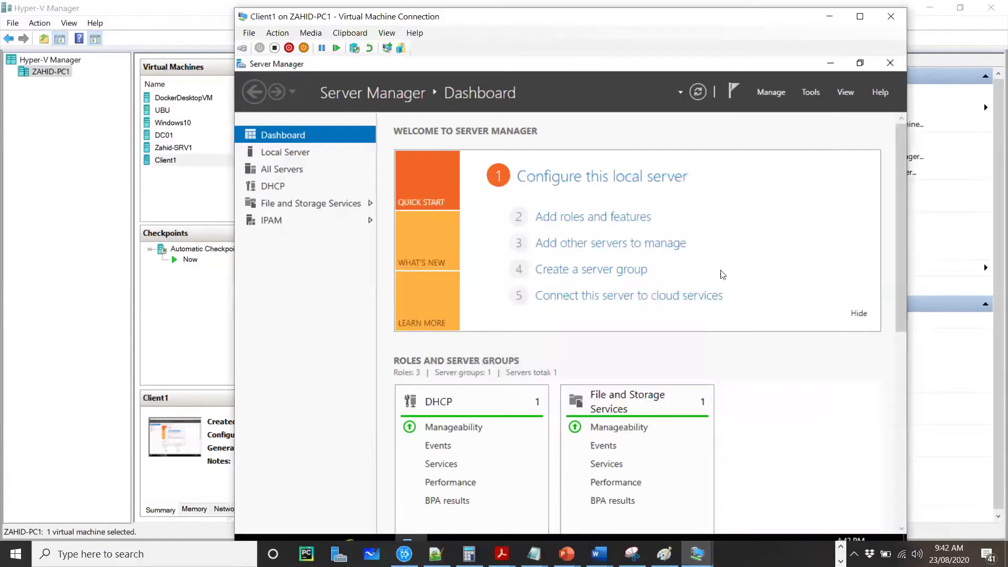
click(295, 153)
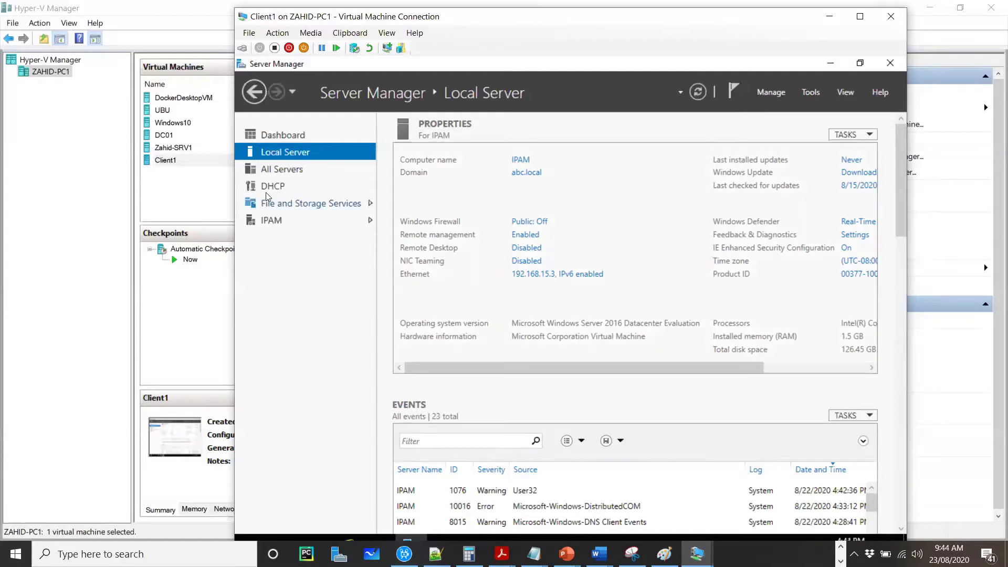
click(524, 176)
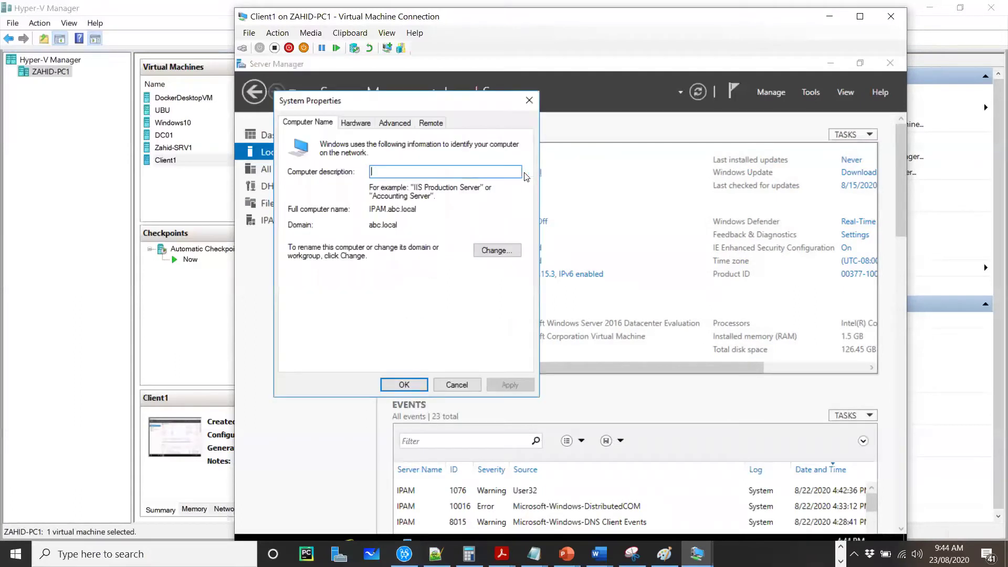
Step: Reopen the computer name change dialog and select Workgroup membership without applying, then return to Hyper-V Manager
click(494, 251)
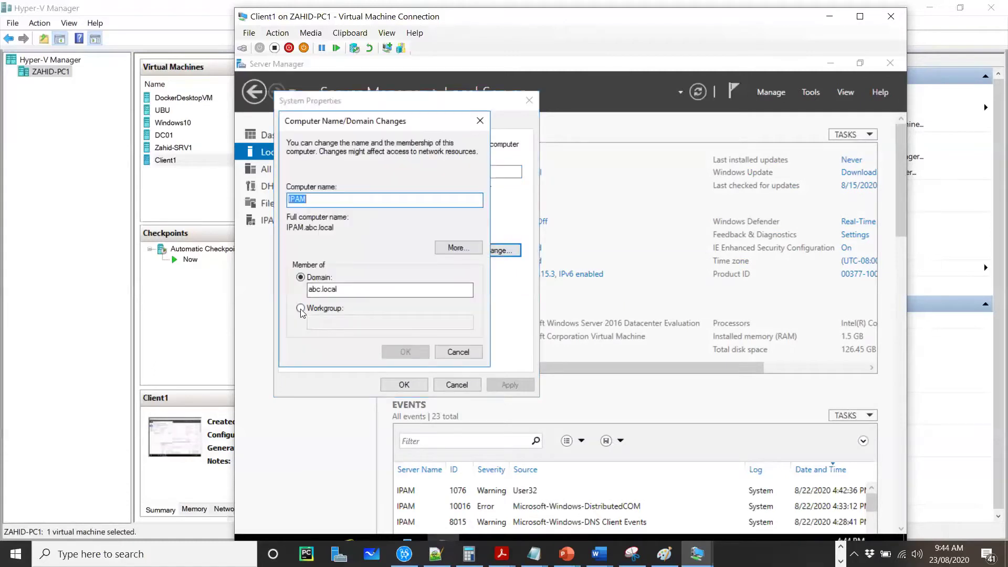
click(456, 350)
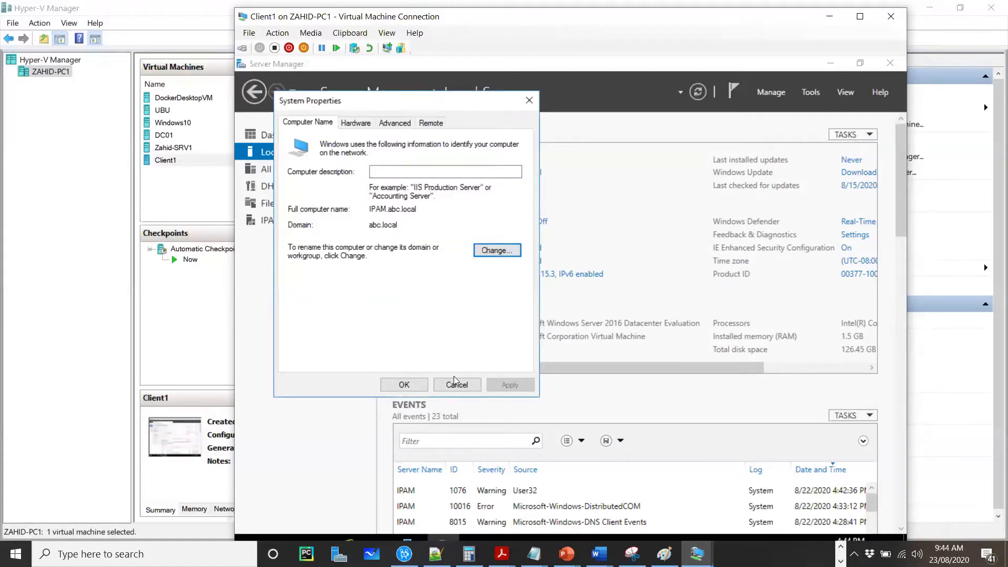
click(455, 385)
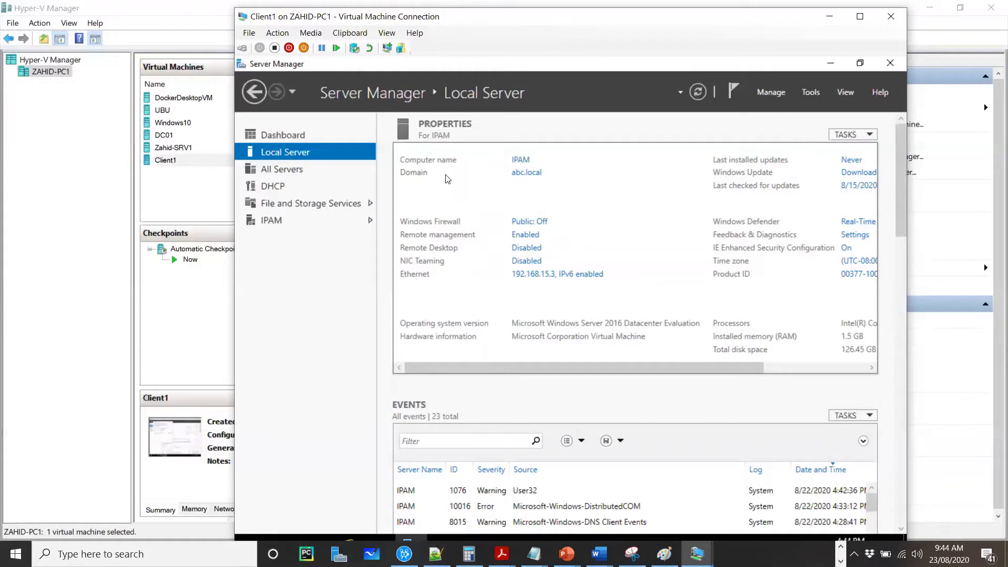
click(532, 175)
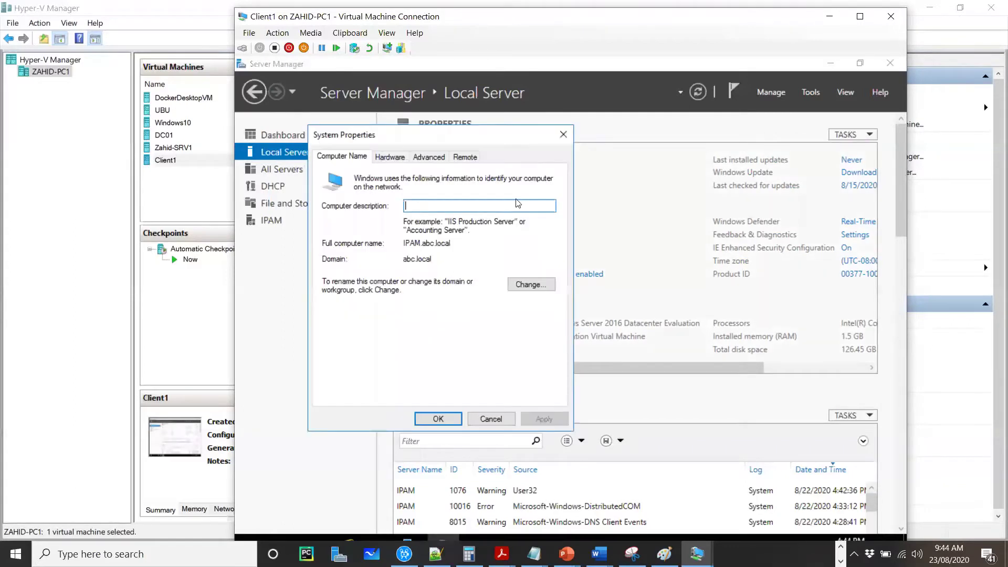
click(531, 284)
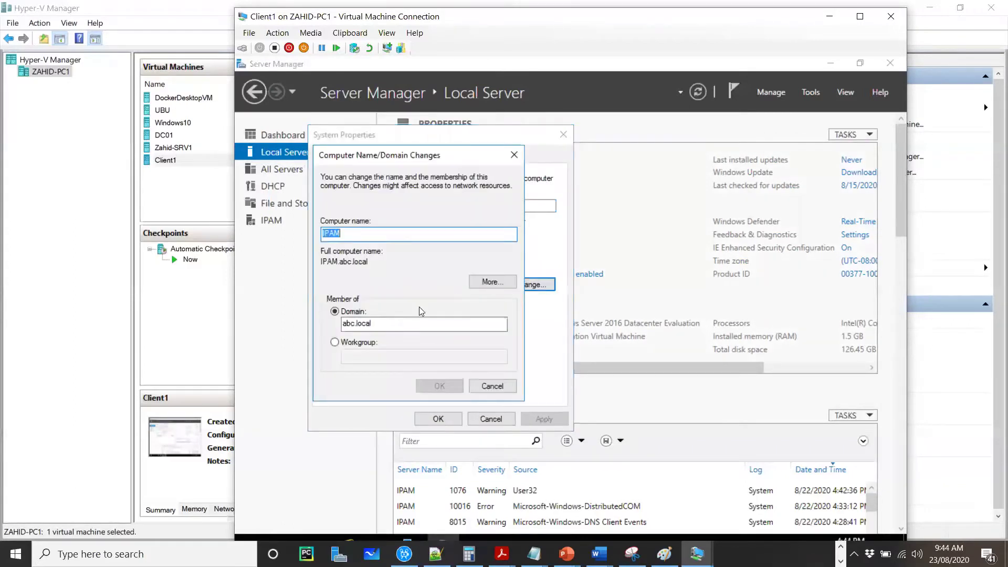
click(335, 343)
click(363, 357)
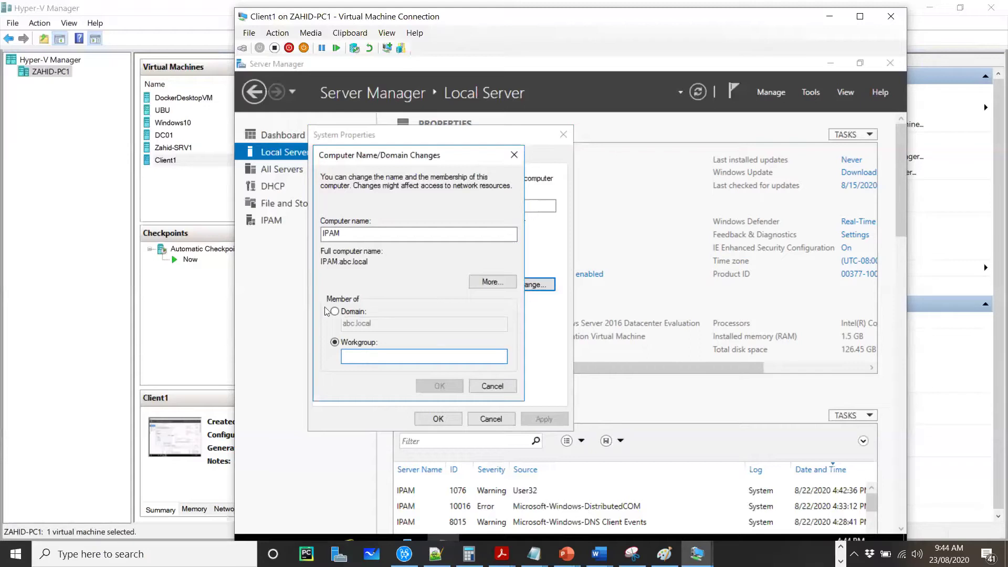
click(184, 204)
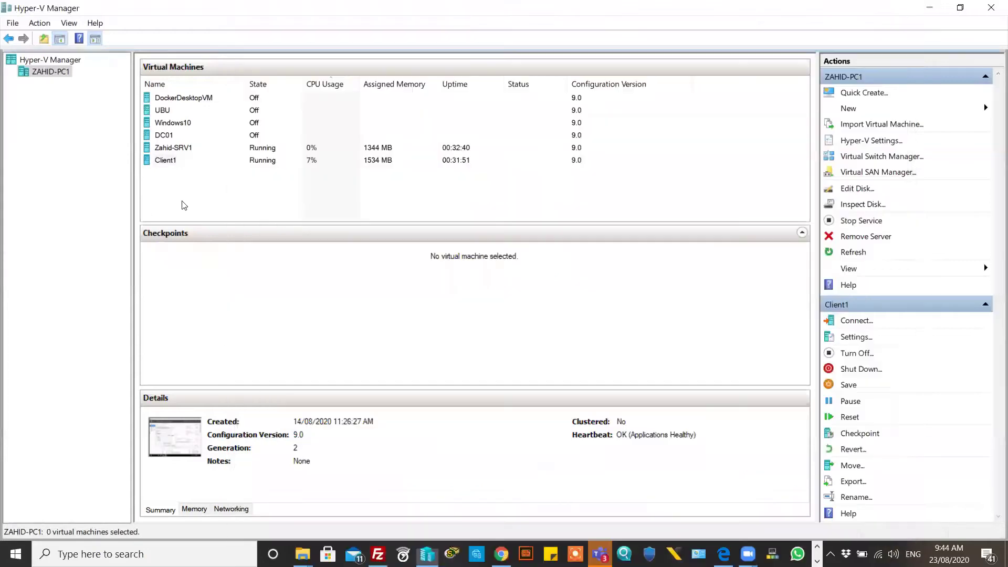
click(200, 148)
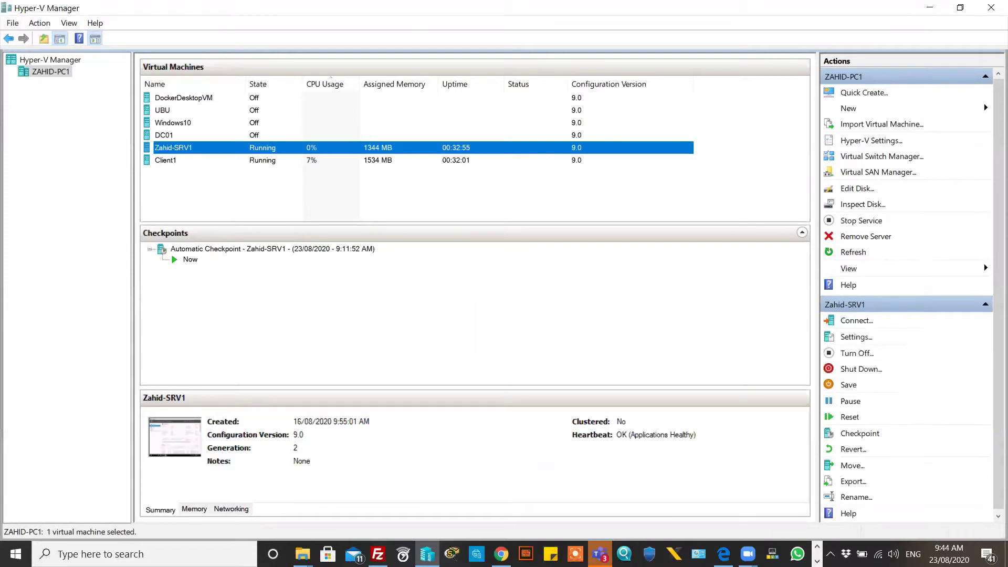
click(600, 554)
click(600, 554)
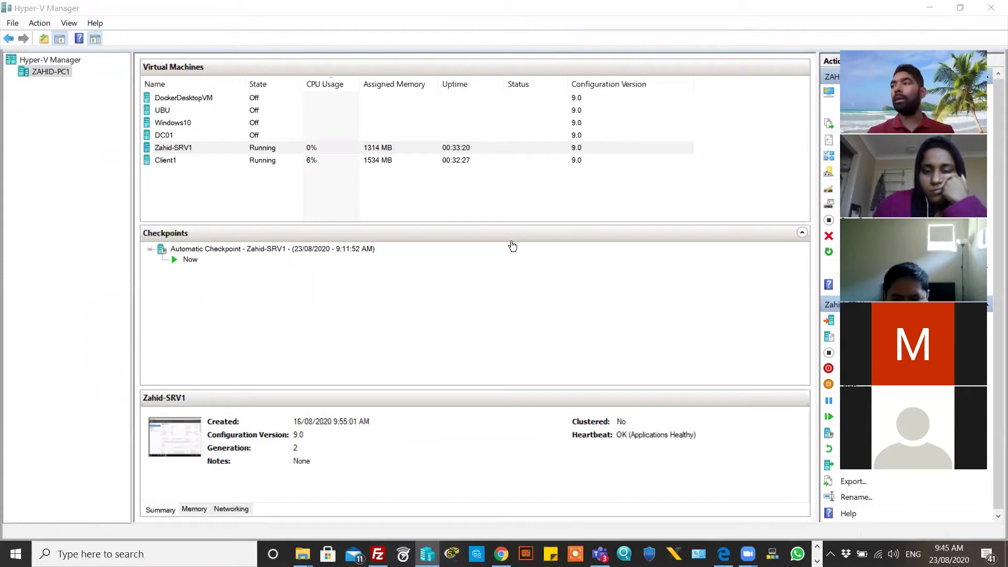
click(380, 207)
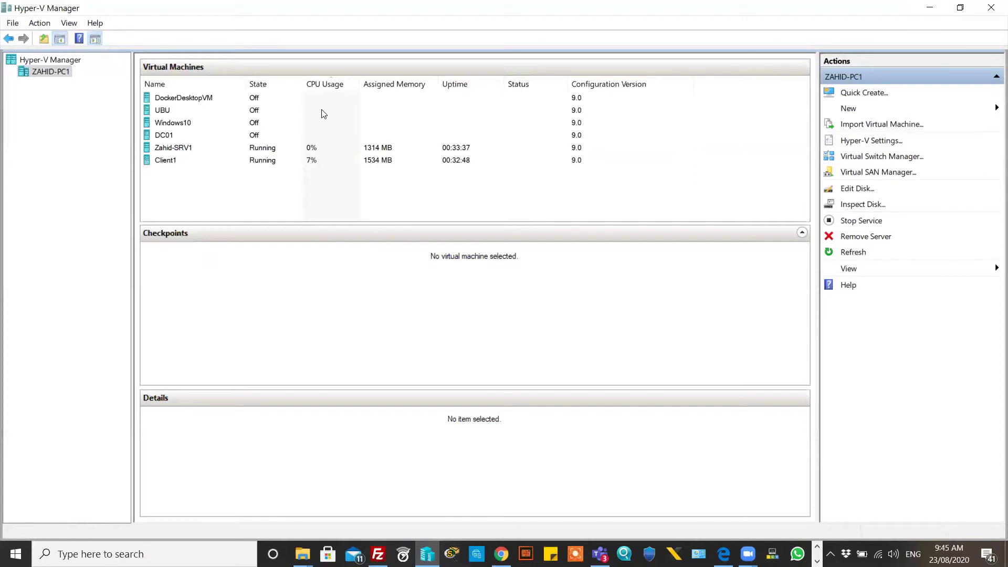
click(187, 151)
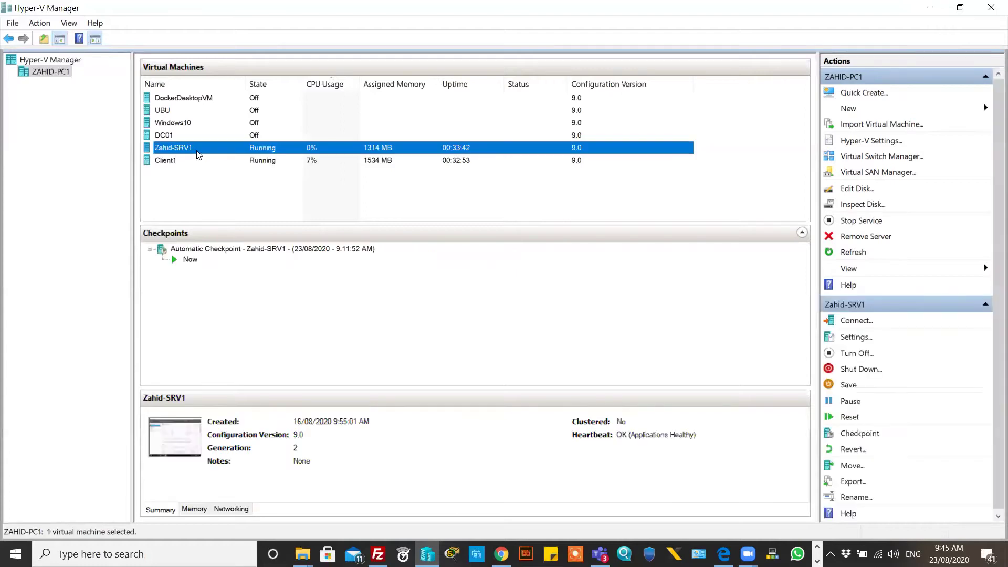
Step: Rename the Zahid-SRV1 virtual machine to DC01, then correct it to DC001
right_click(200, 150)
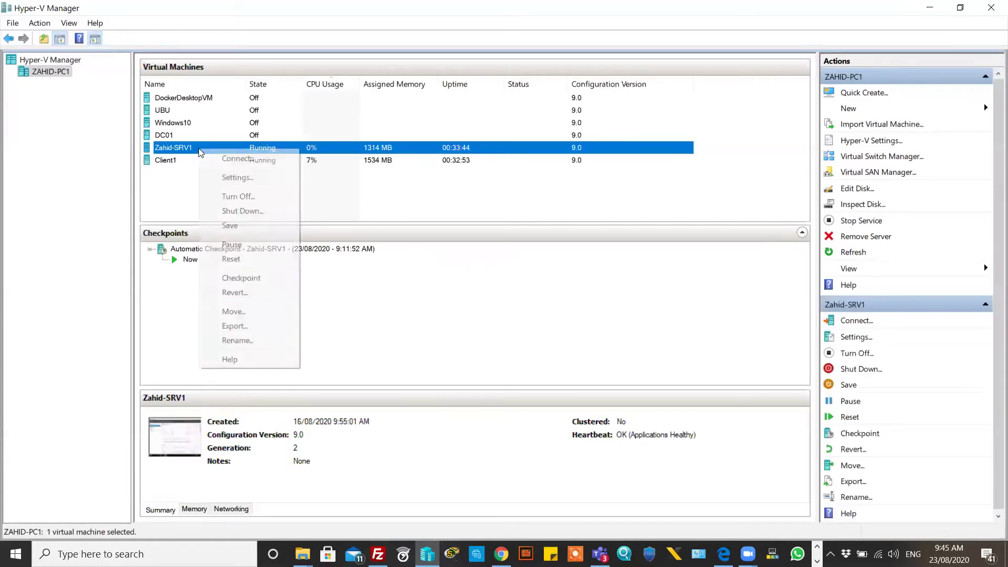
click(241, 341)
text(DC01)
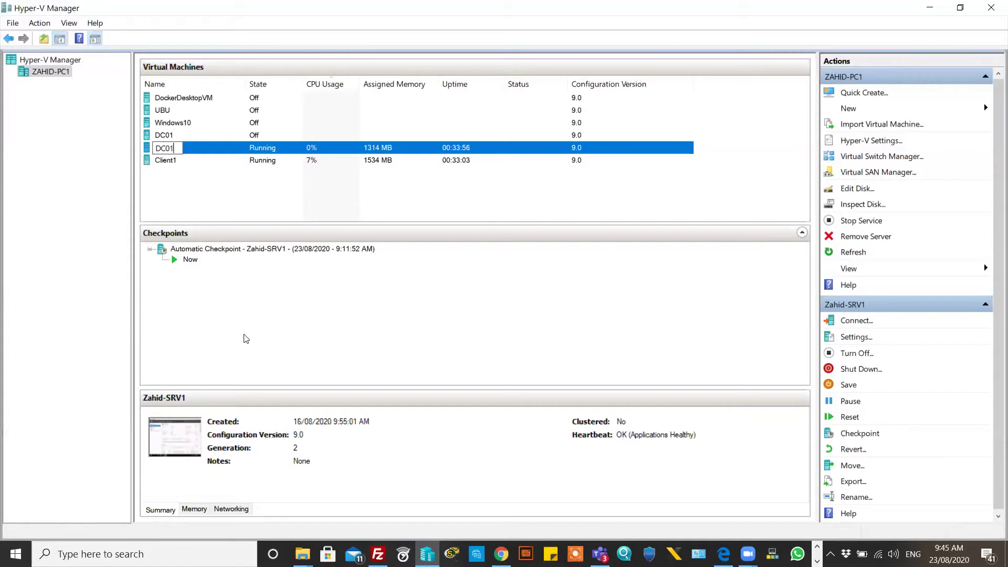
click(288, 197)
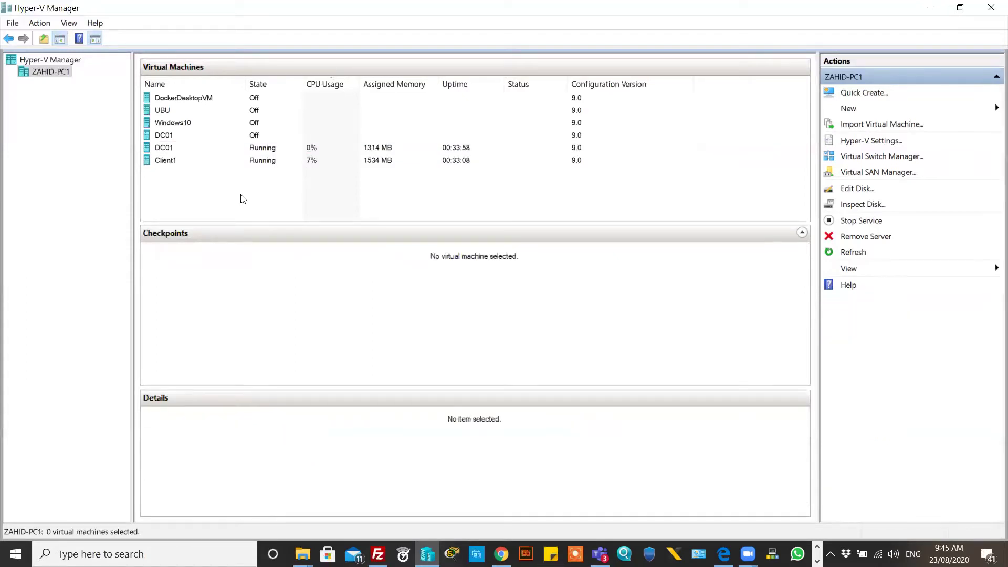
right_click(169, 149)
click(213, 335)
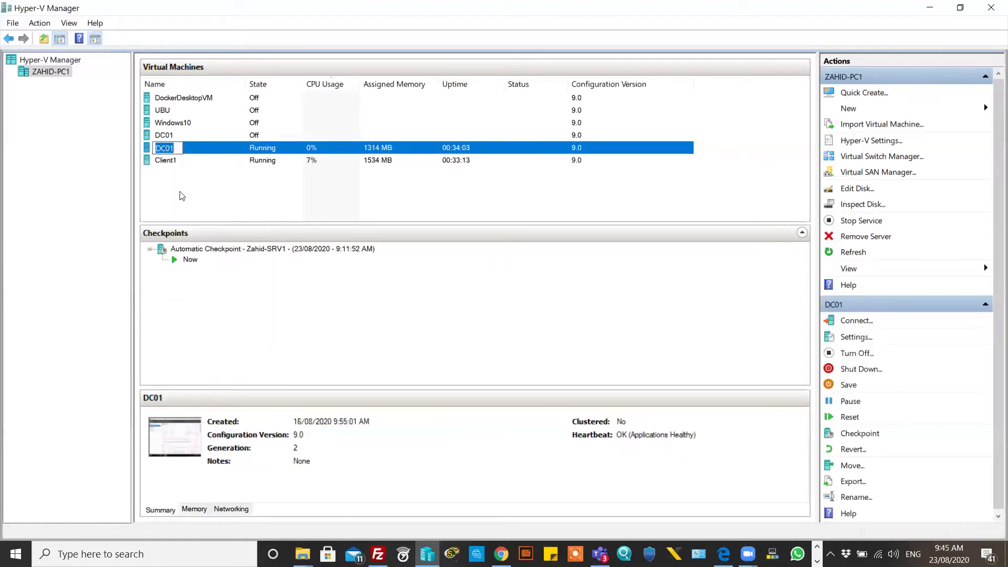
click(175, 148)
text(0)
click(232, 202)
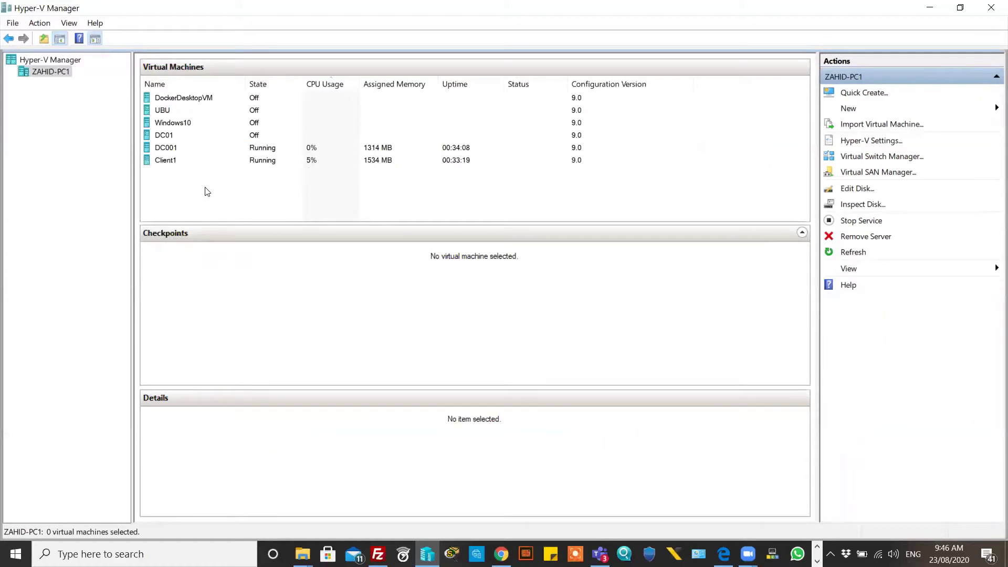
click(170, 163)
Step: Rename the Client1 virtual machine to RODC in the Hyper-V Manager list
right_click(182, 159)
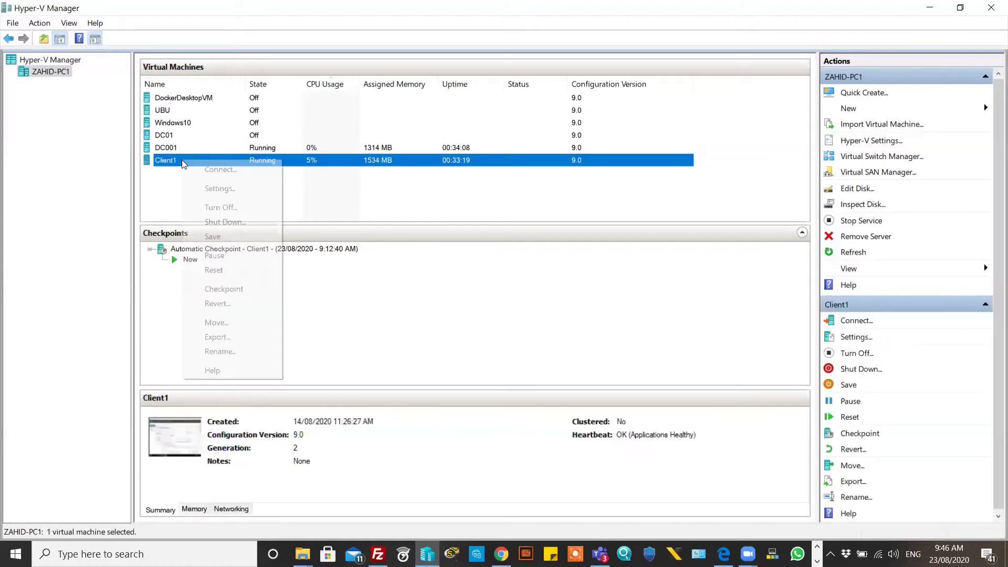
click(232, 351)
text(RODC)
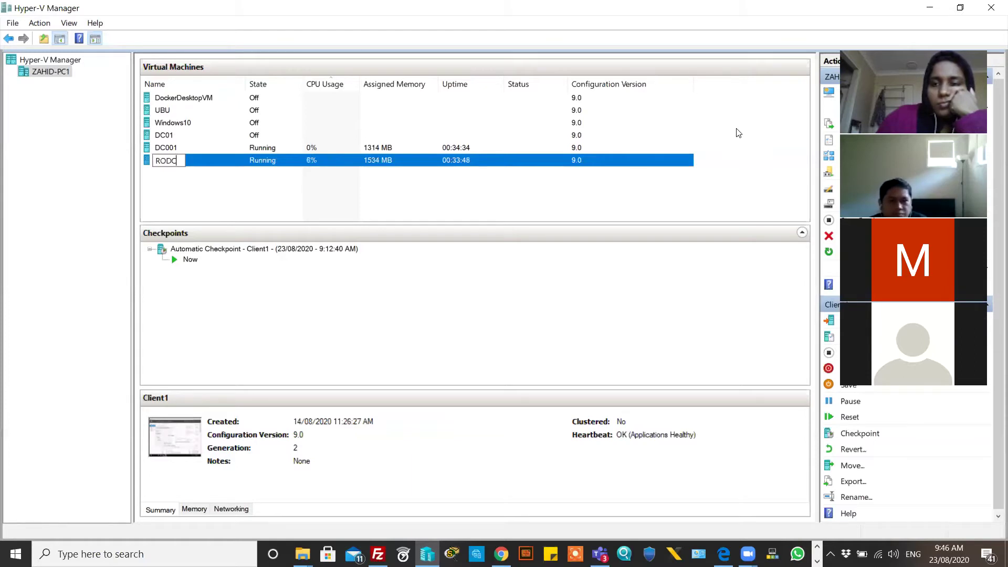
key(Return)
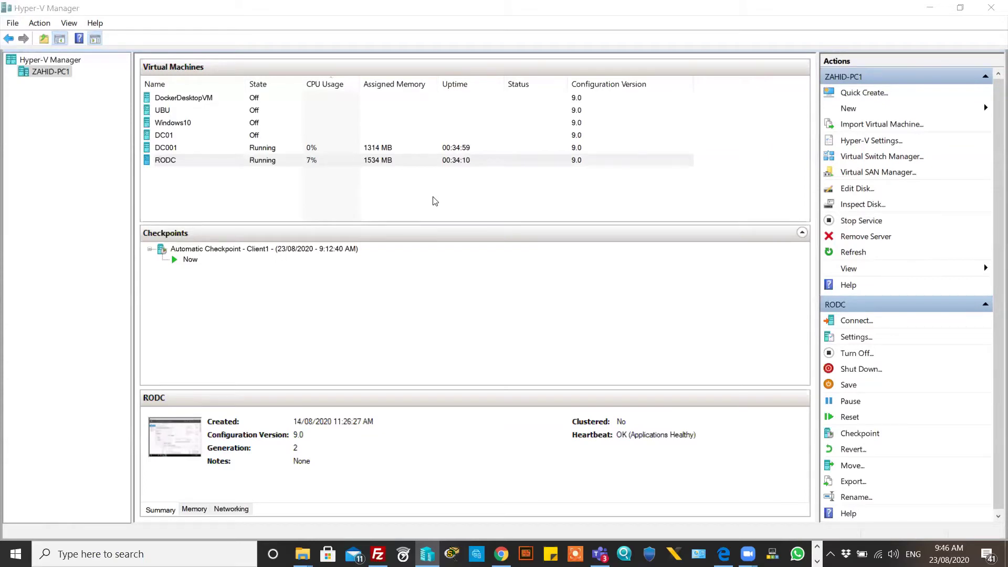
Step: In the RODC console, close the unapplied Computer Name/Domain Changes and System Properties windows
click(318, 160)
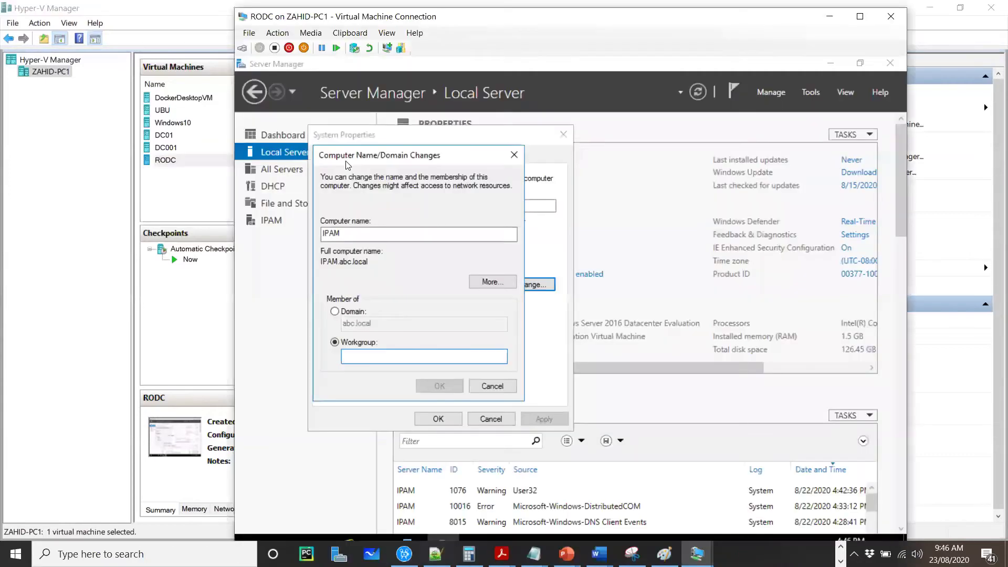
click(514, 155)
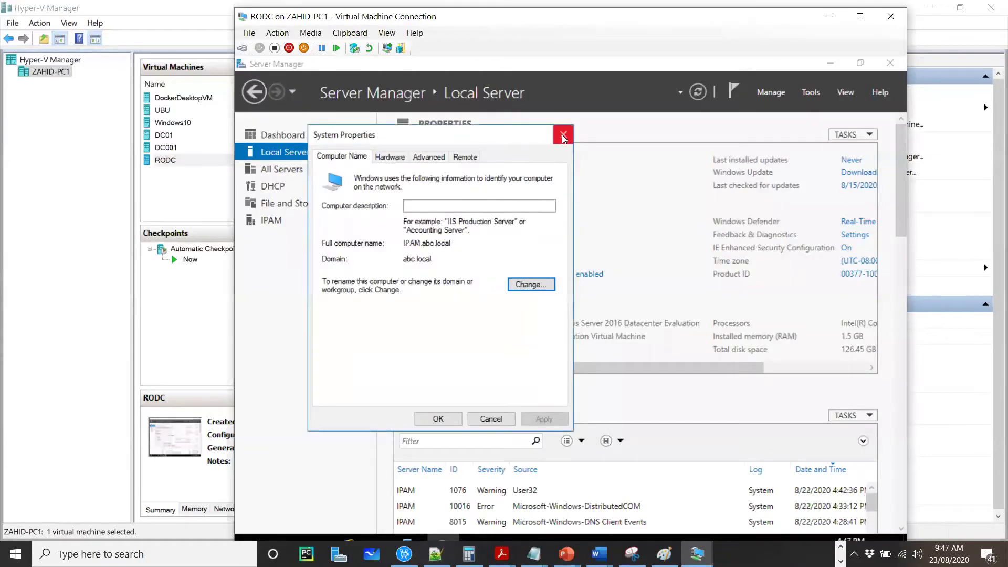
click(562, 134)
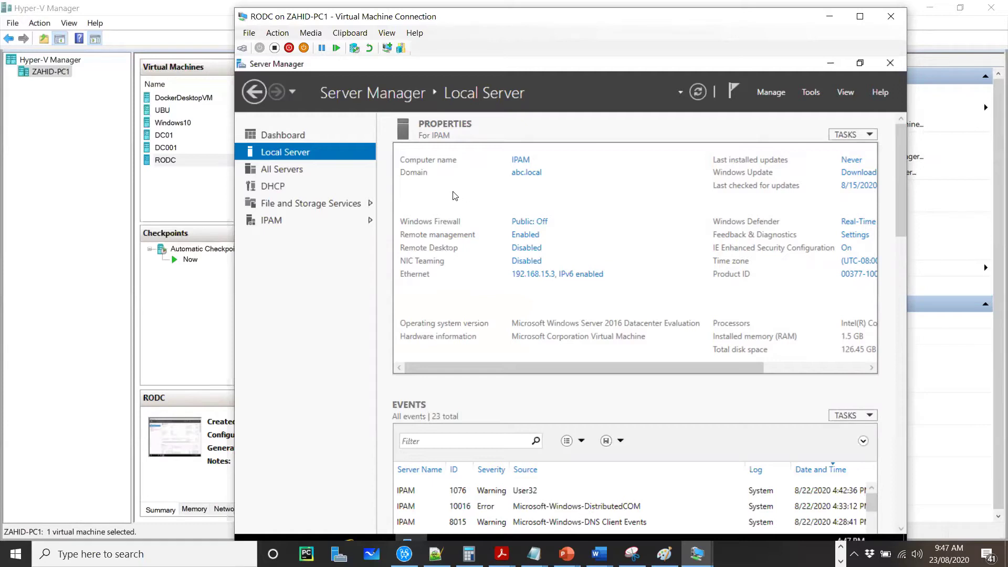
Step: Change the computer name from IPAM to RODC and set workgroup membership to WORK
click(530, 175)
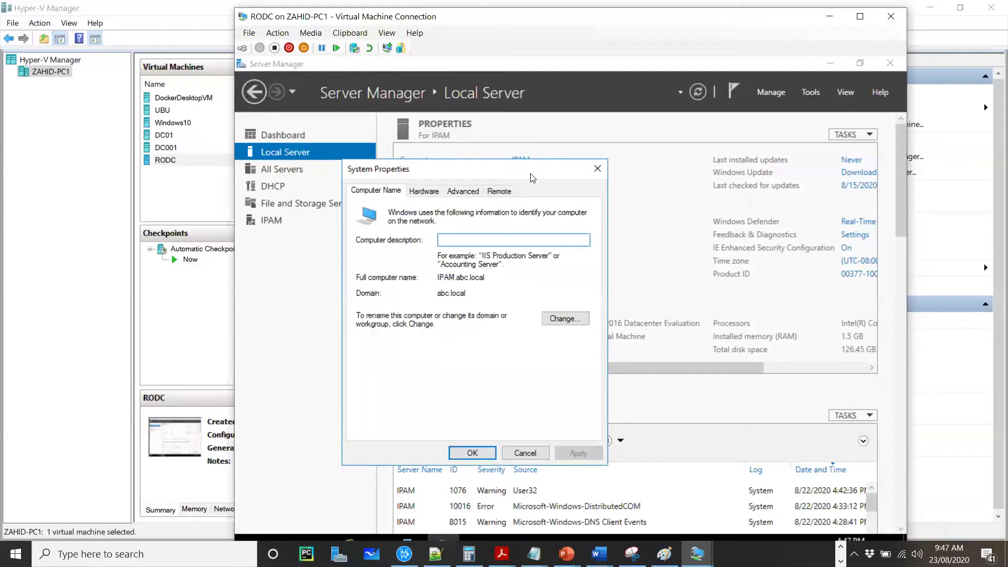
click(567, 319)
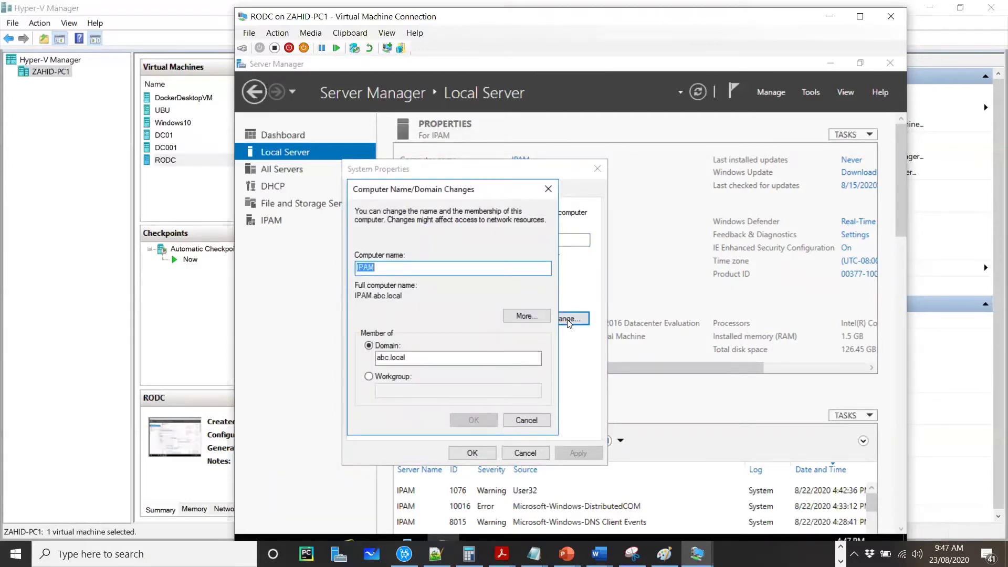
click(368, 377)
click(397, 391)
text(WO)
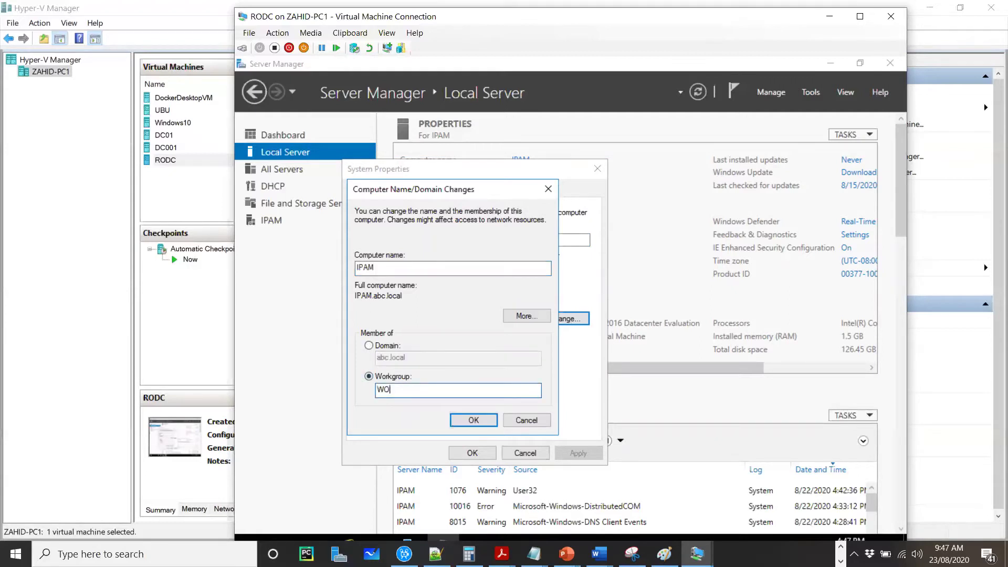
text(RK)
click(352, 268)
double_click(352, 268)
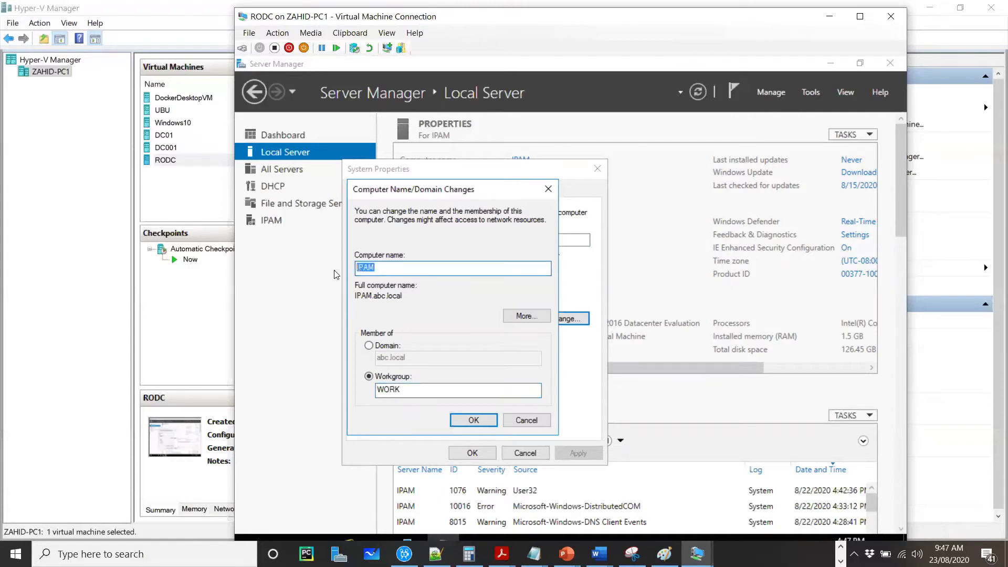
text(RODC)
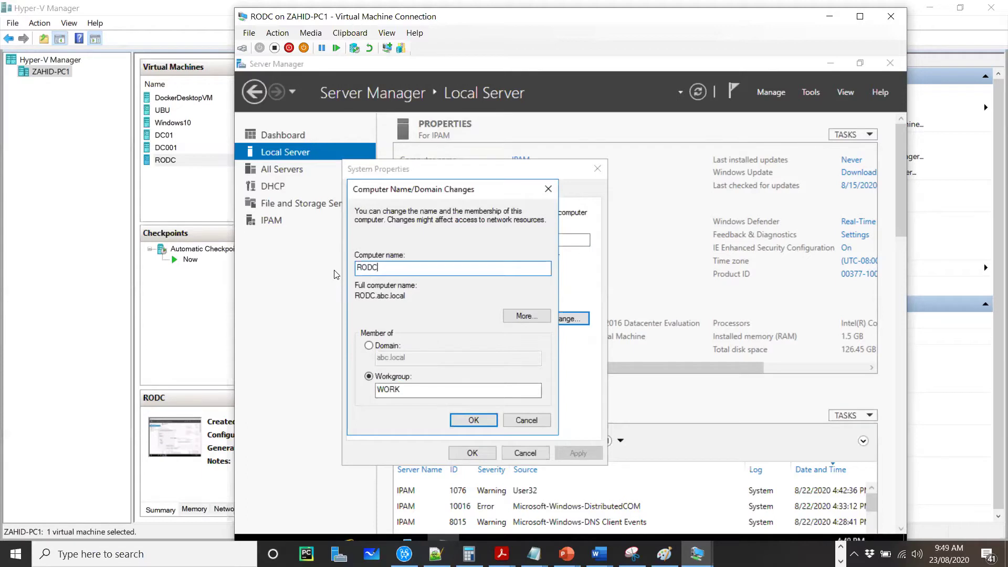
Step: Apply the RODC/WORK change and authorize leaving abc.local with the administrator account credentials
click(473, 420)
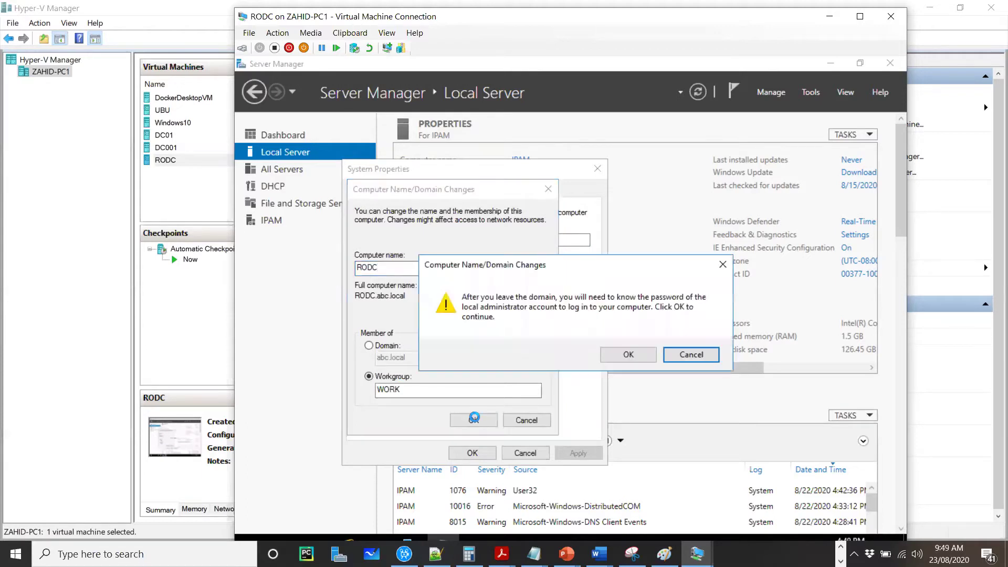
click(629, 354)
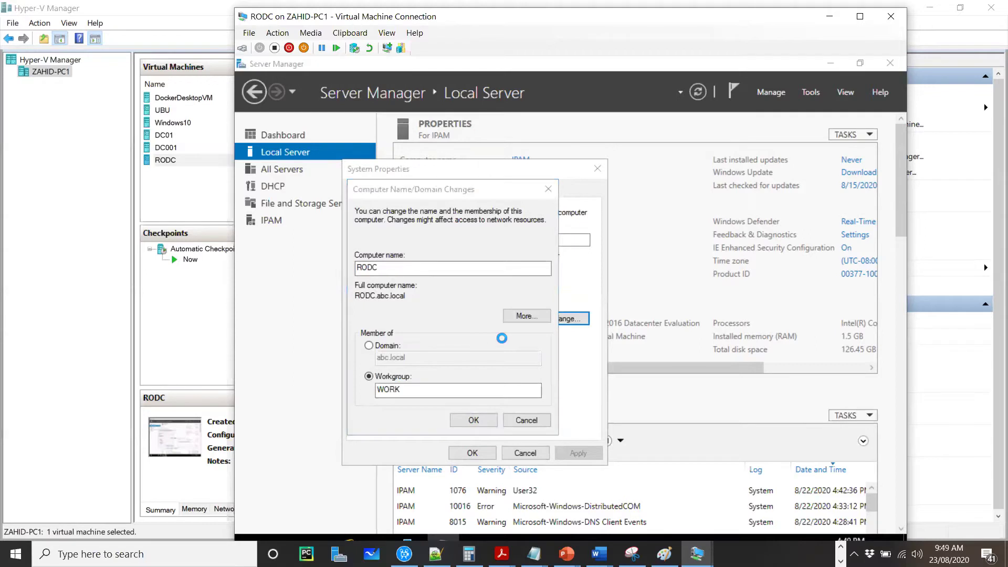
text(administrator)
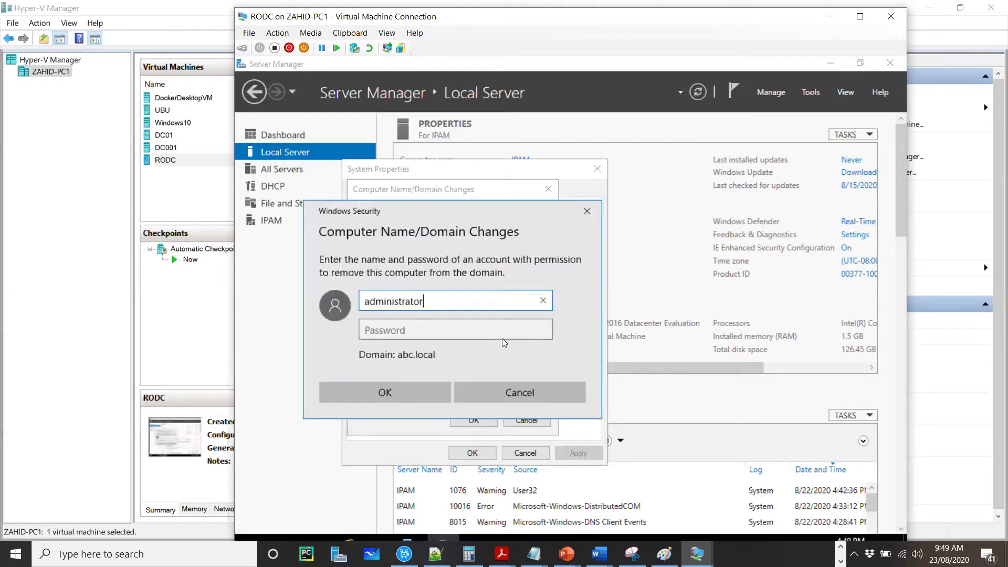
key(Tab)
text(••••••••)
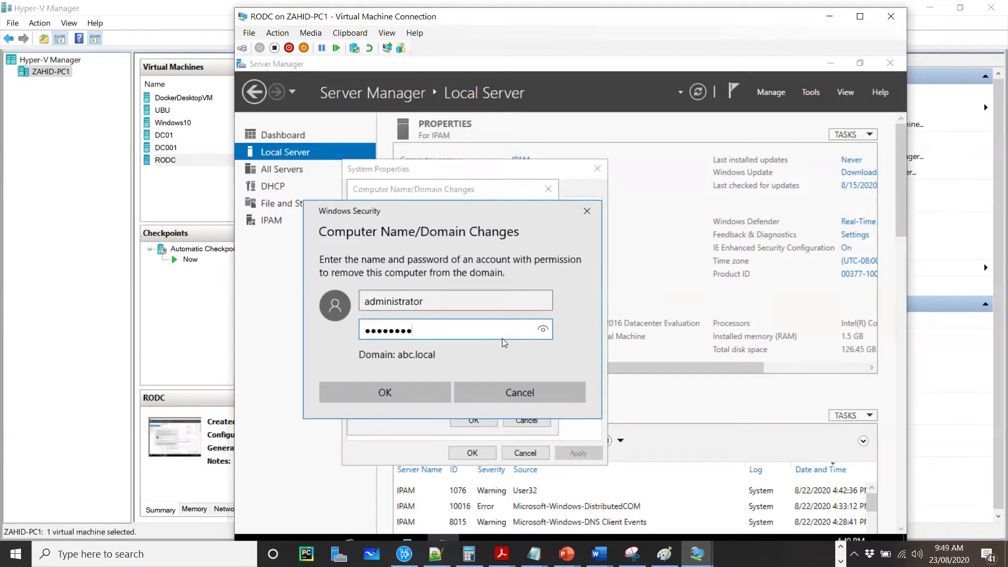
click(408, 391)
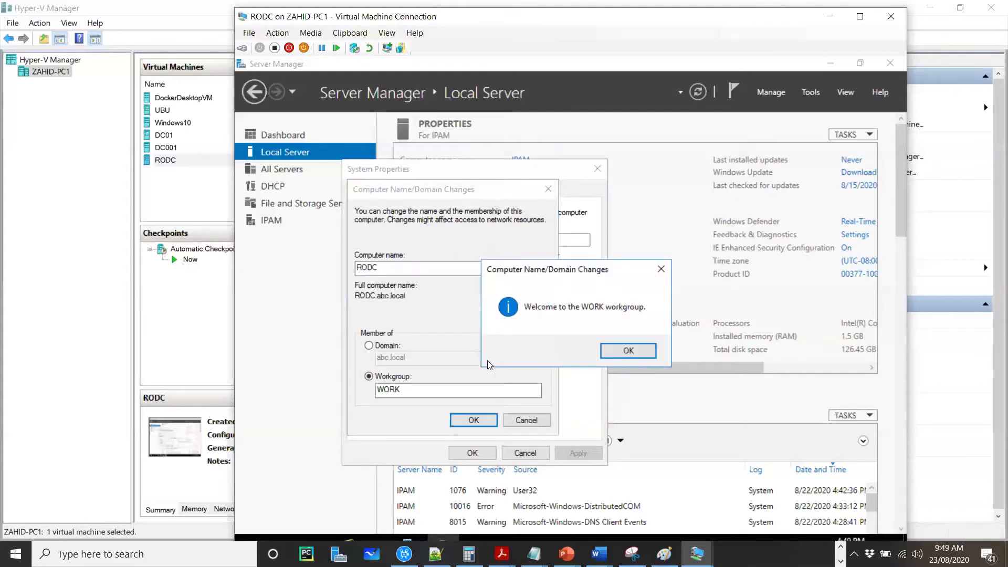
Step: Acknowledge the WORK welcome and restart notices, close System Properties, and restart now
click(642, 352)
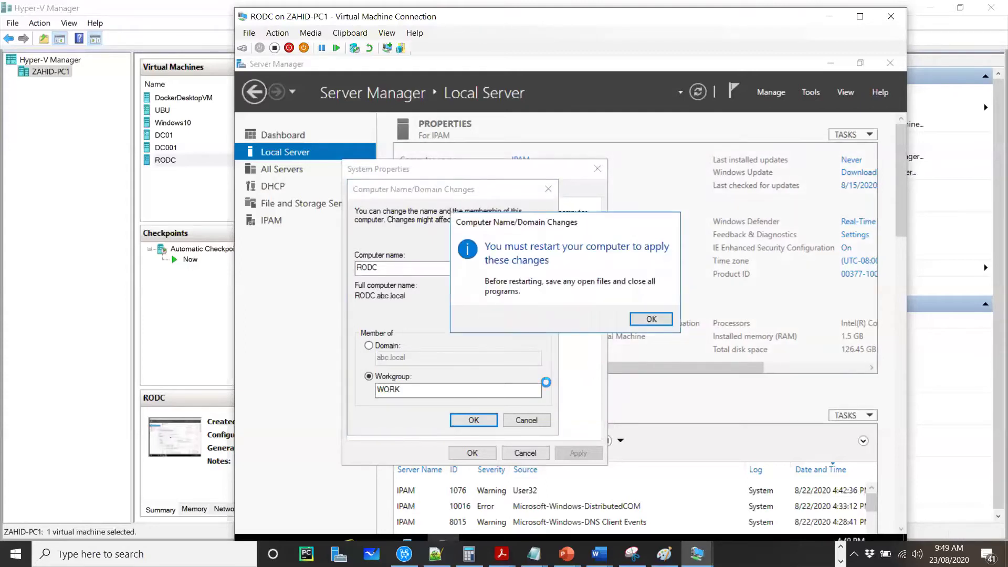
click(651, 318)
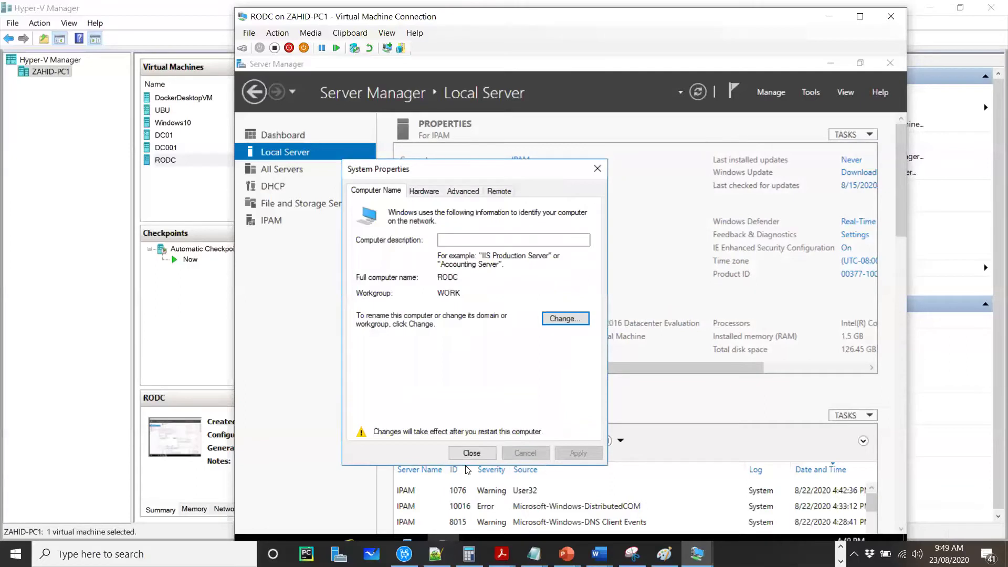
click(472, 453)
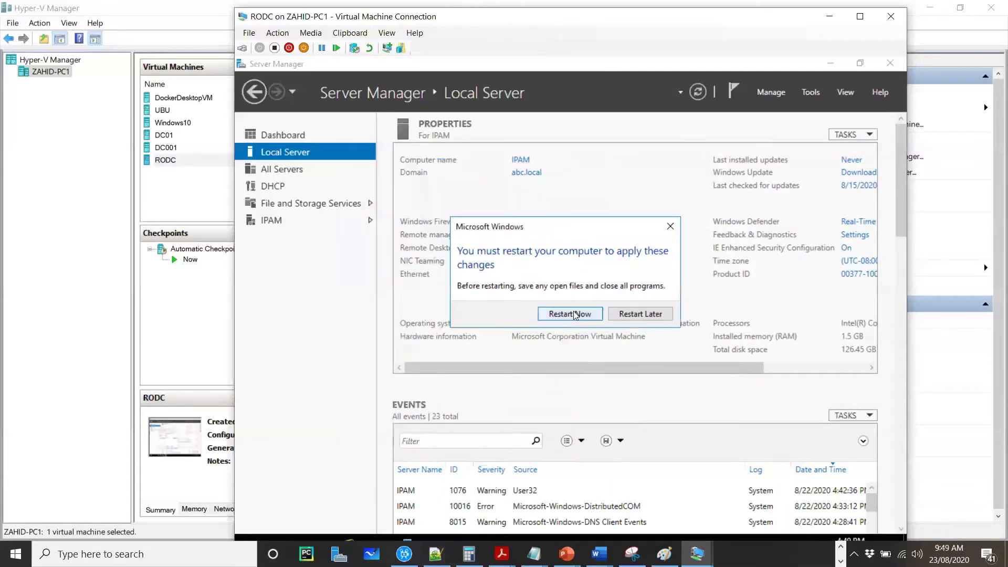
click(567, 313)
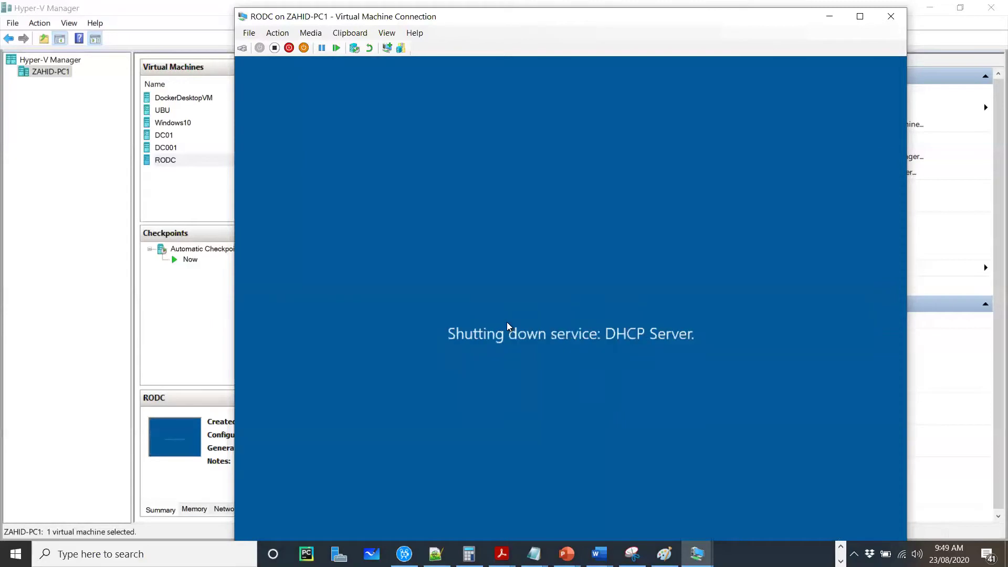
Step: Rename the DC01 virtual machine to DC011
click(164, 135)
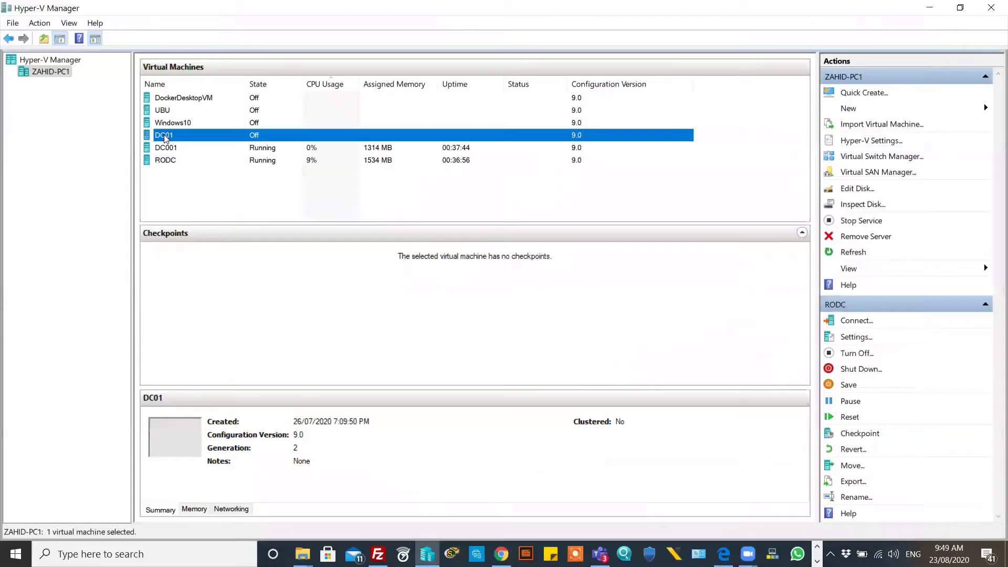
right_click(166, 136)
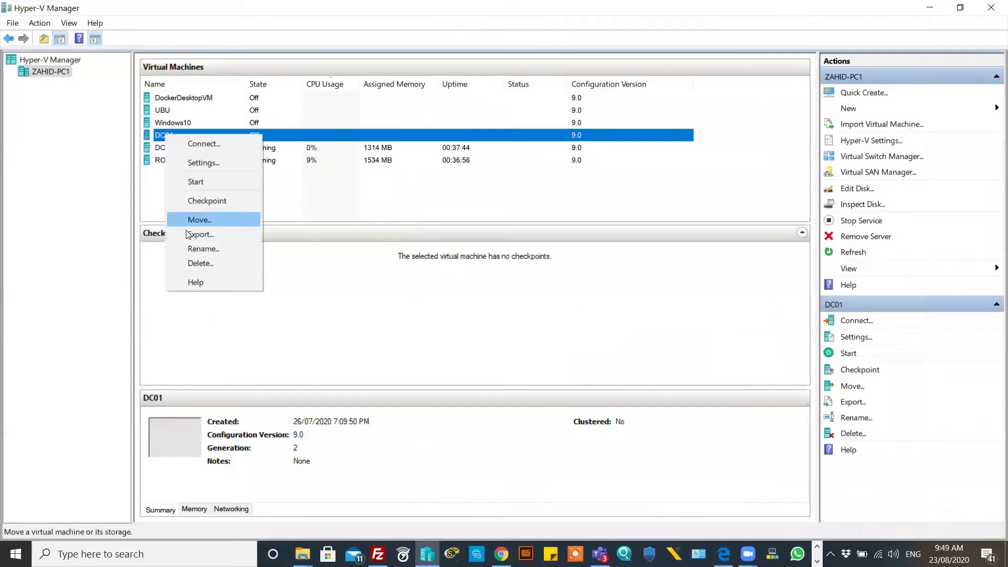
click(195, 247)
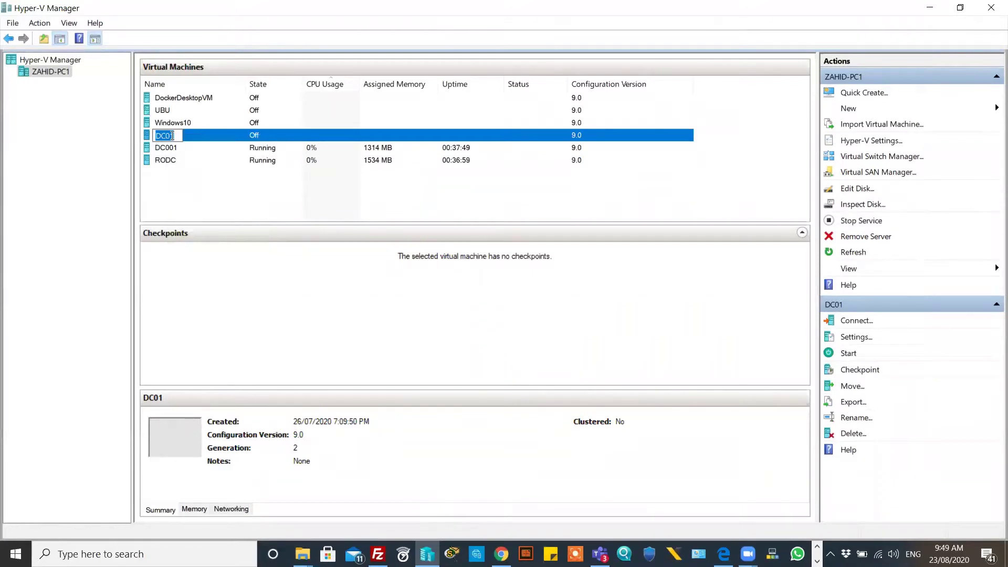
click(174, 136)
text(1)
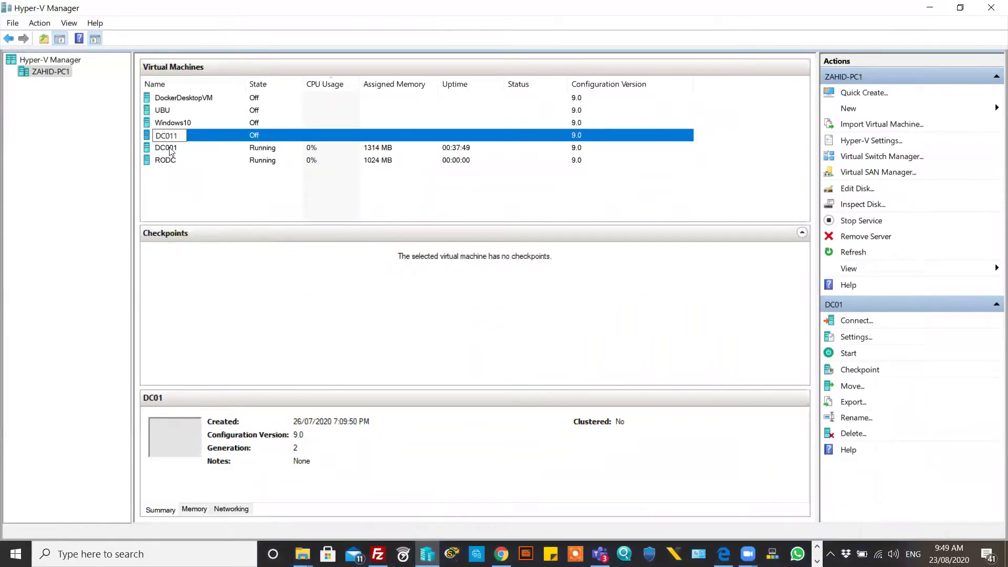
Step: Rename DC001 to DC01 and open a console connection to RODC
right_click(171, 147)
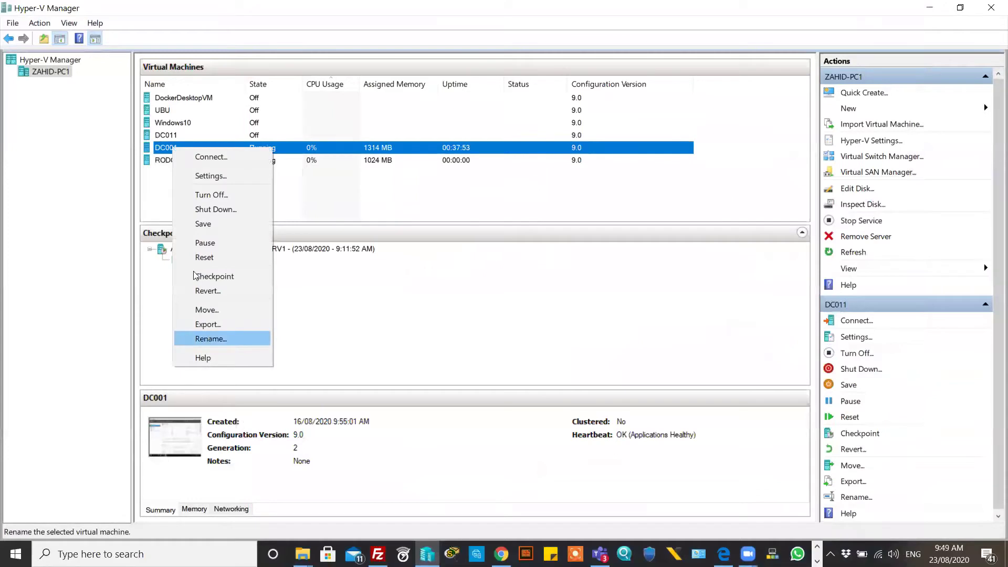
click(209, 339)
click(175, 148)
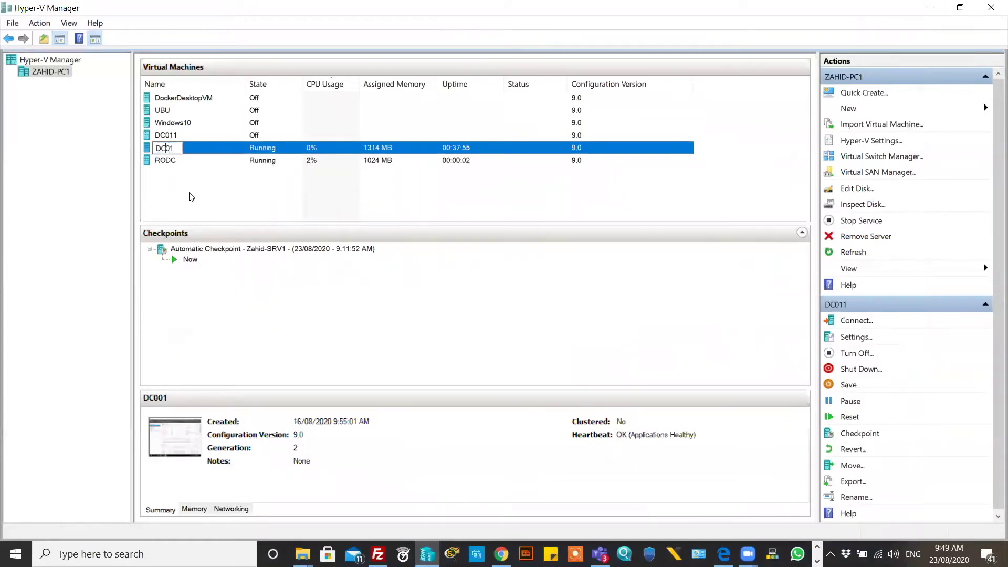
click(214, 190)
click(261, 161)
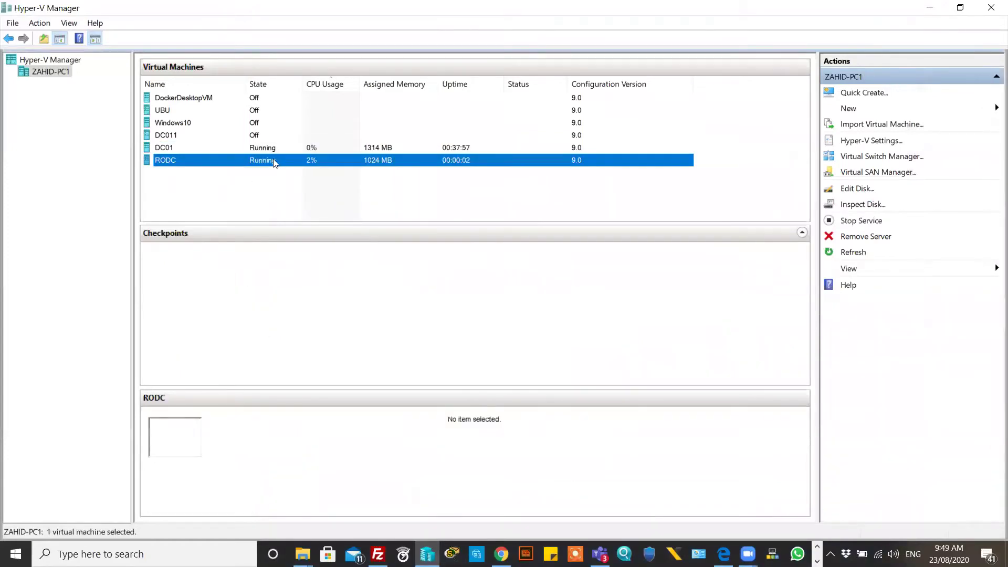
double_click(261, 161)
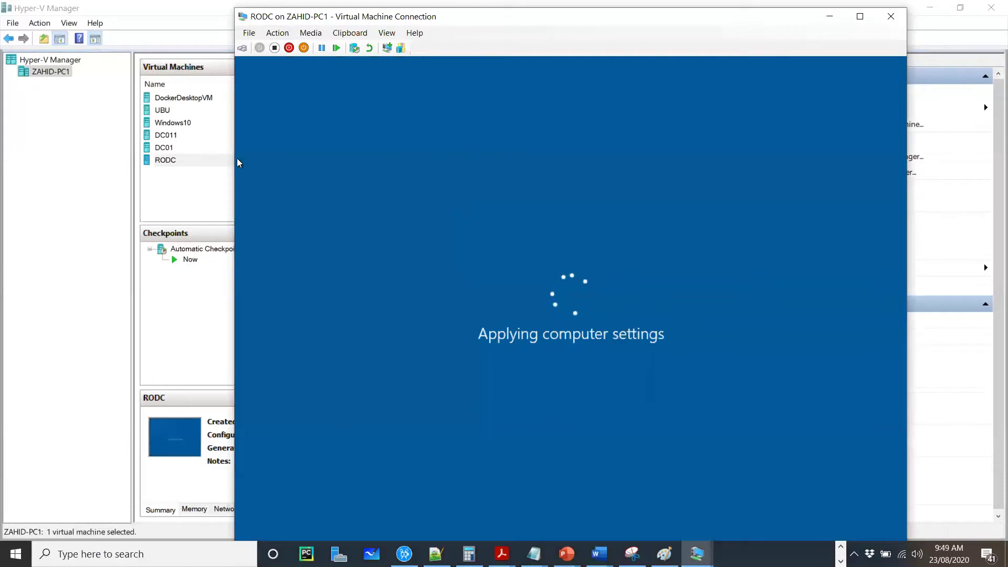
Step: Connect to DC01, sign in with the administrator password, then return to Hyper-V Manager
click(169, 151)
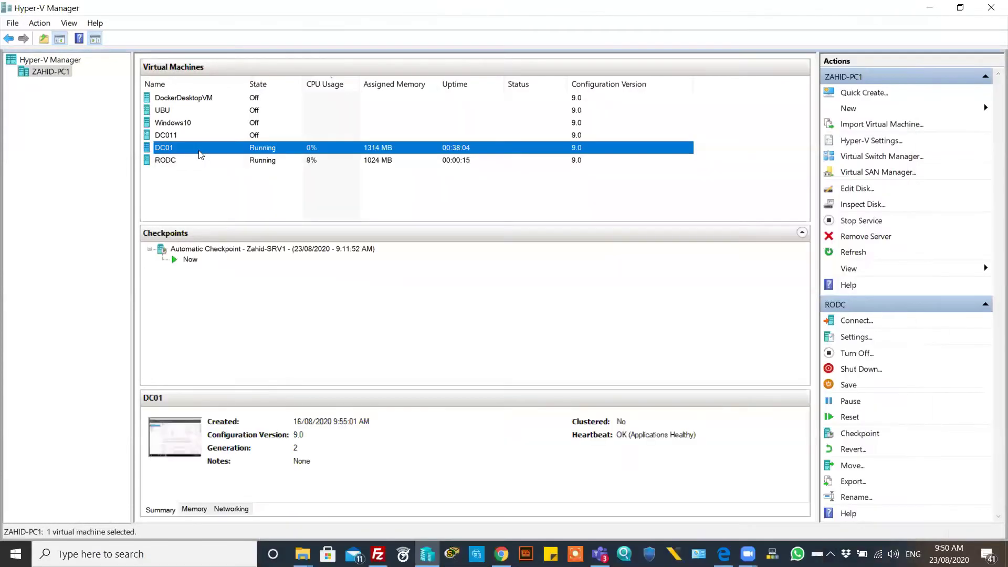
double_click(227, 150)
click(12, 45)
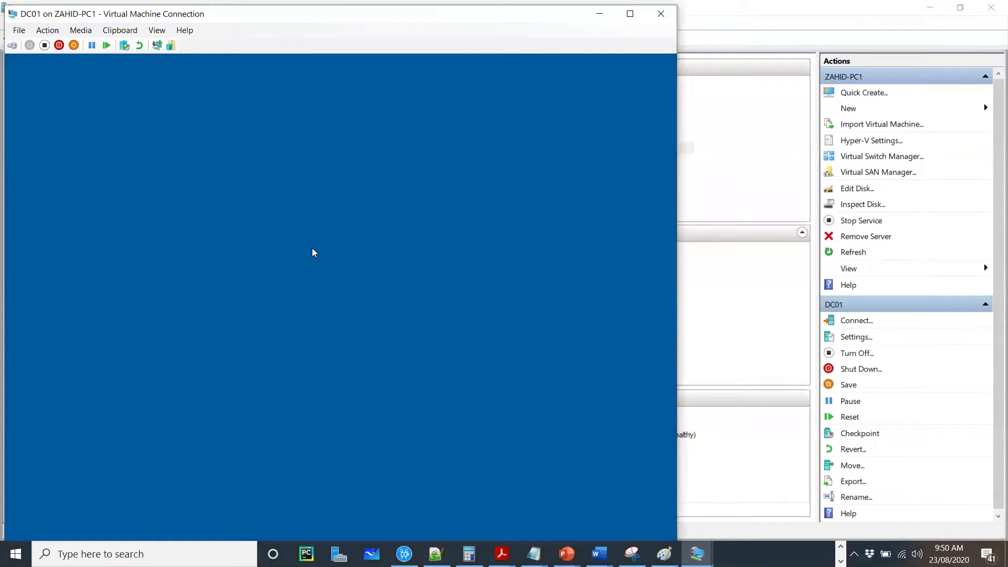
text(•••••)
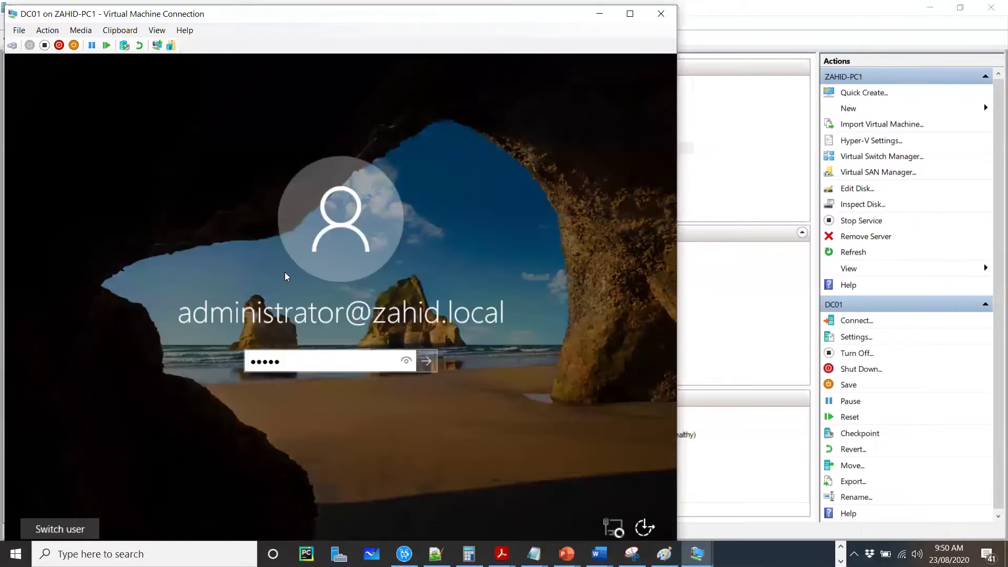
text(•••)
key(Return)
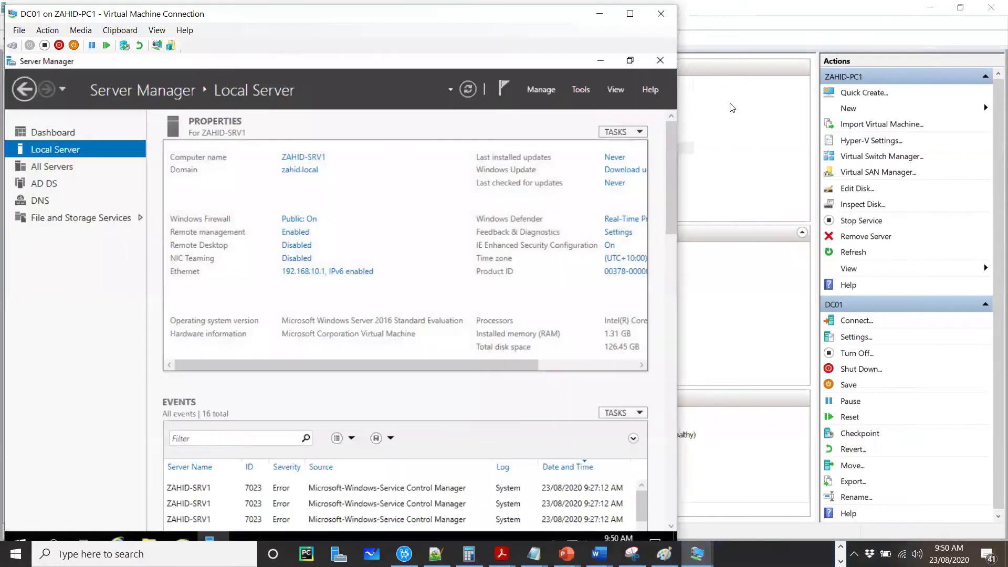
click(760, 143)
Step: Connect to RODC and sign in as Administrator, retrying after two incorrect-password messages
double_click(288, 166)
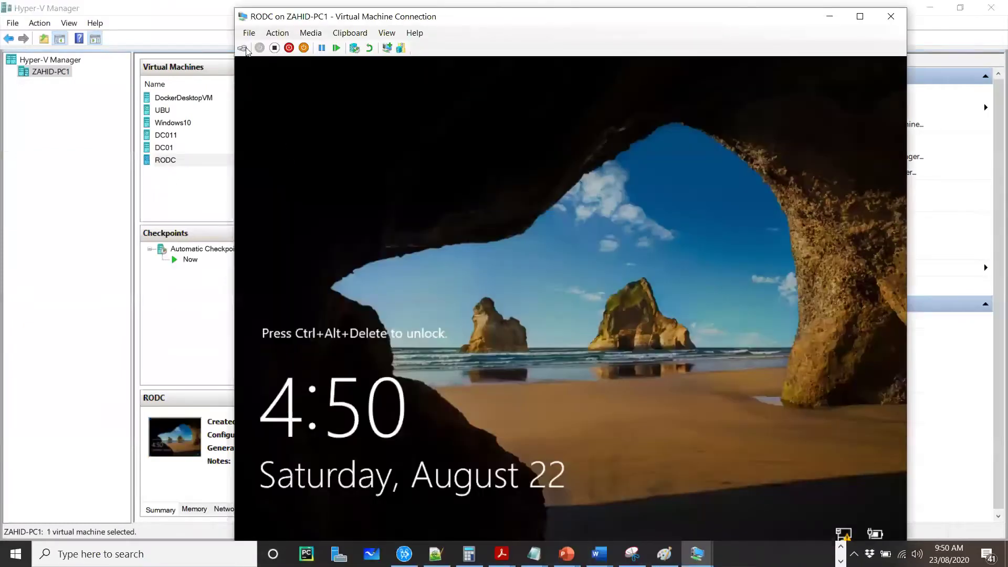
click(242, 48)
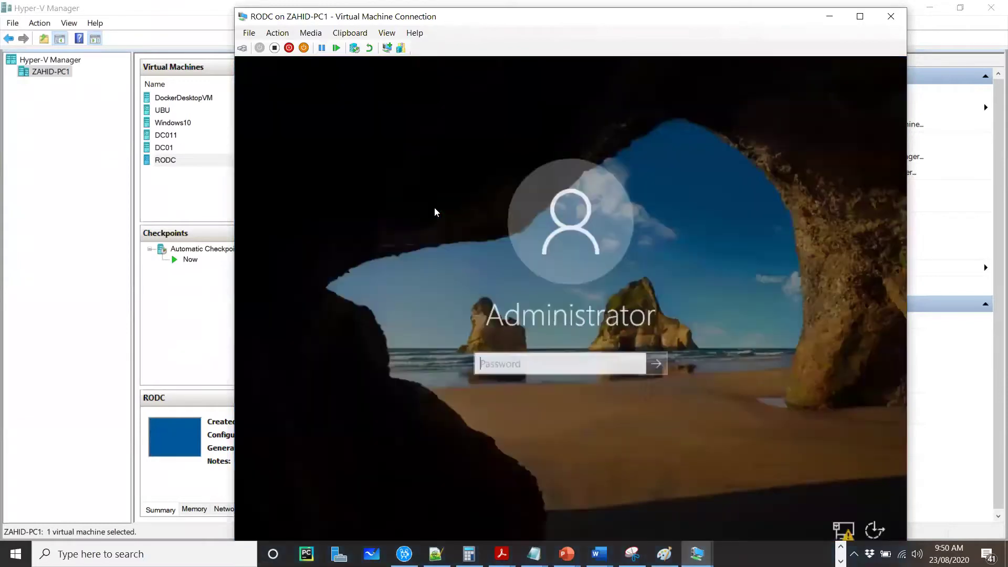
text(Pa$$w0rd)
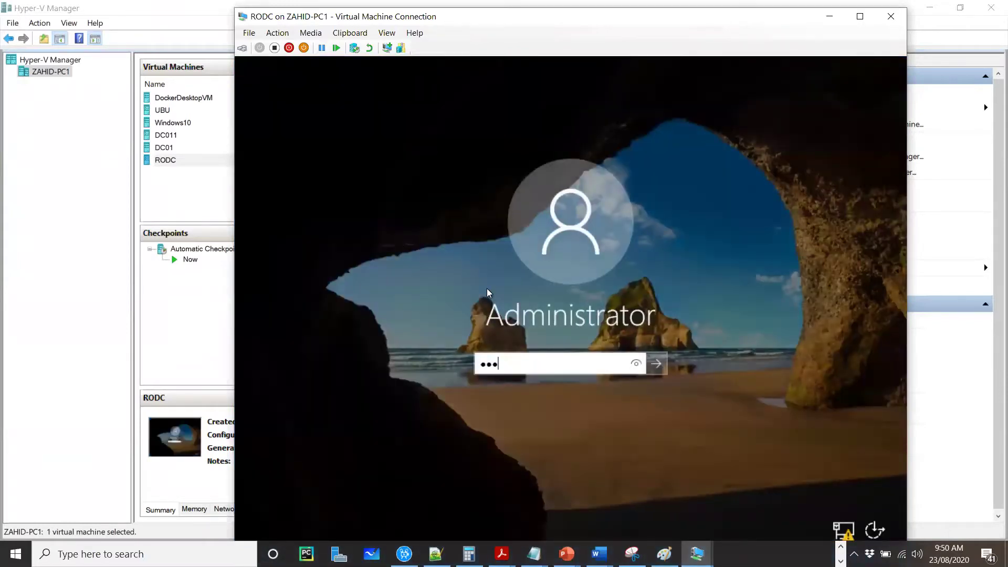
key(Return)
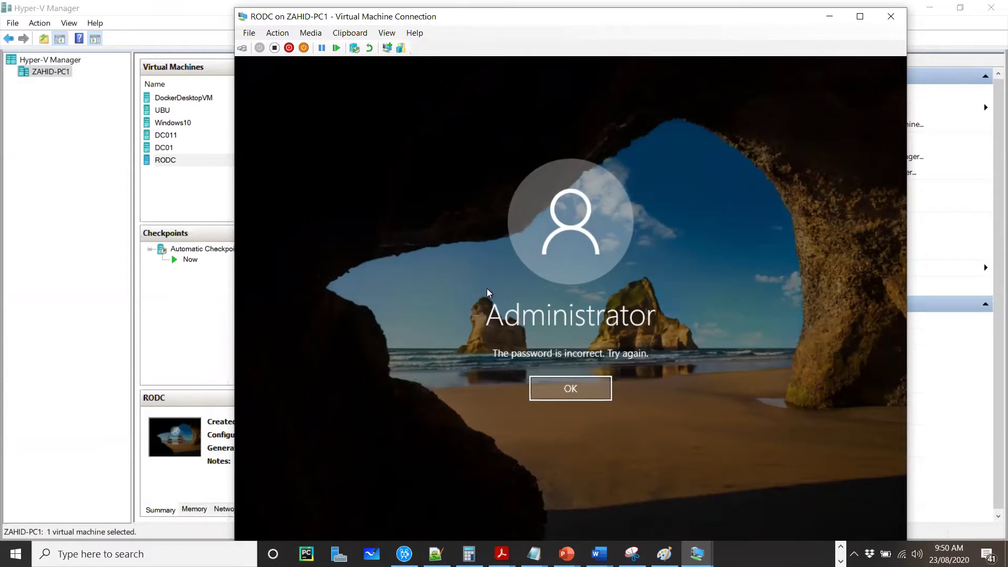
click(550, 381)
text(*******)
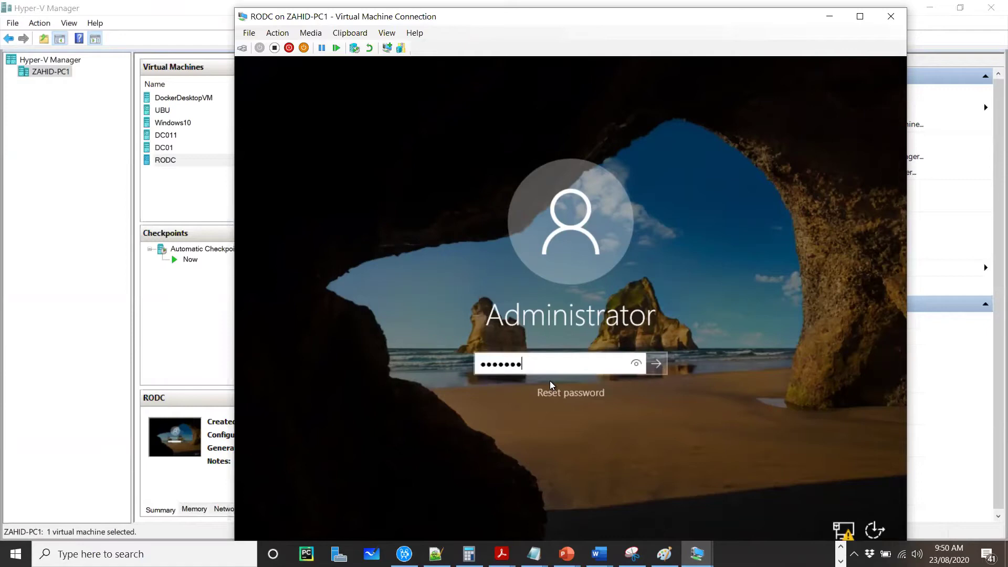
key(Return)
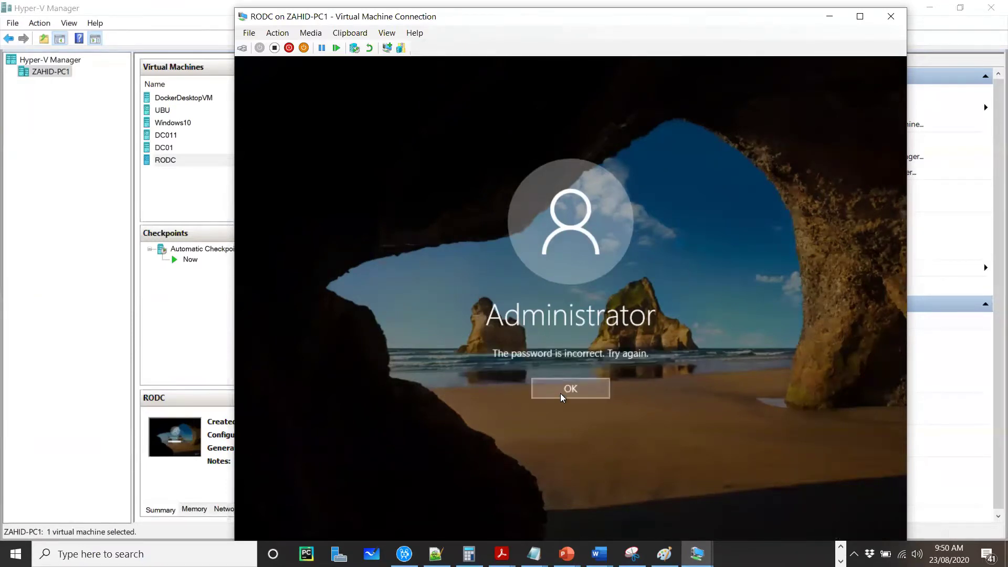
click(559, 392)
text(********)
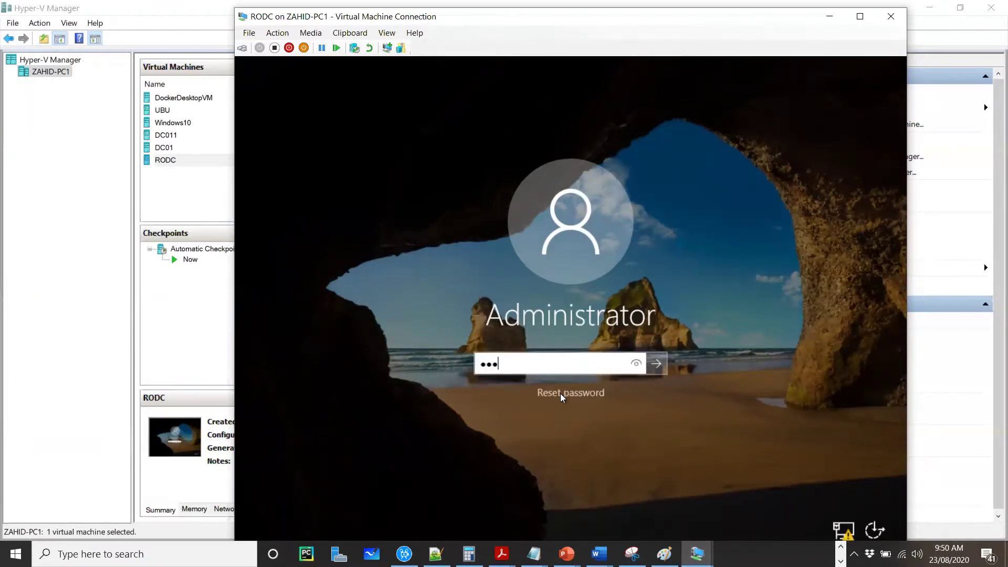
key(Return)
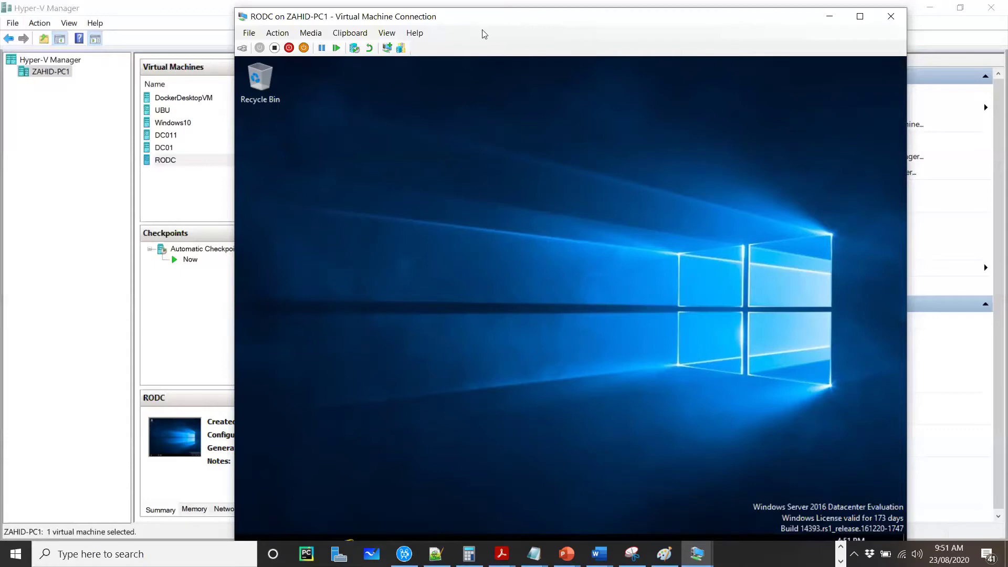
Step: Launch Server Manager from the RODC guest's Start menu
drag(797, 19, 800, 2)
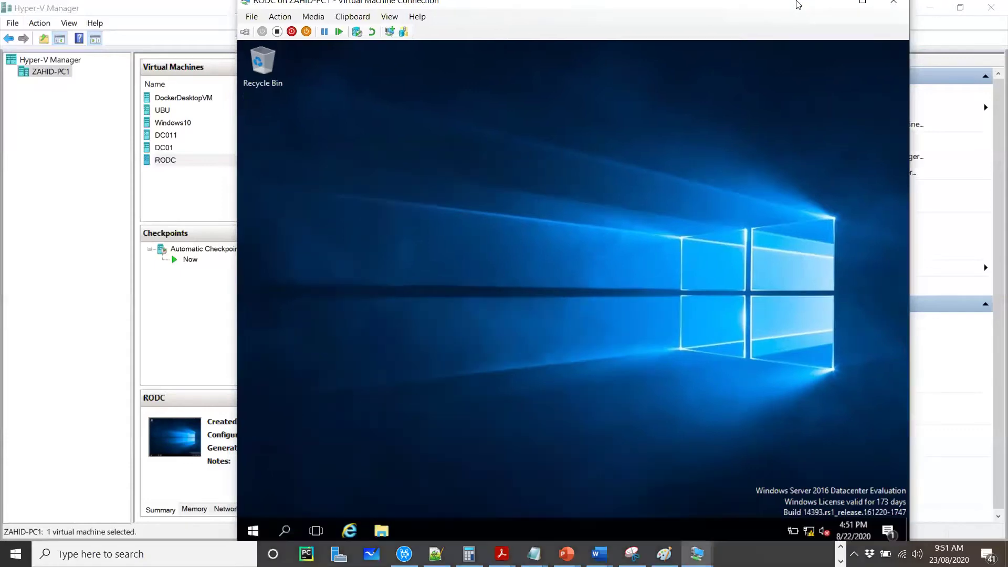
click(254, 533)
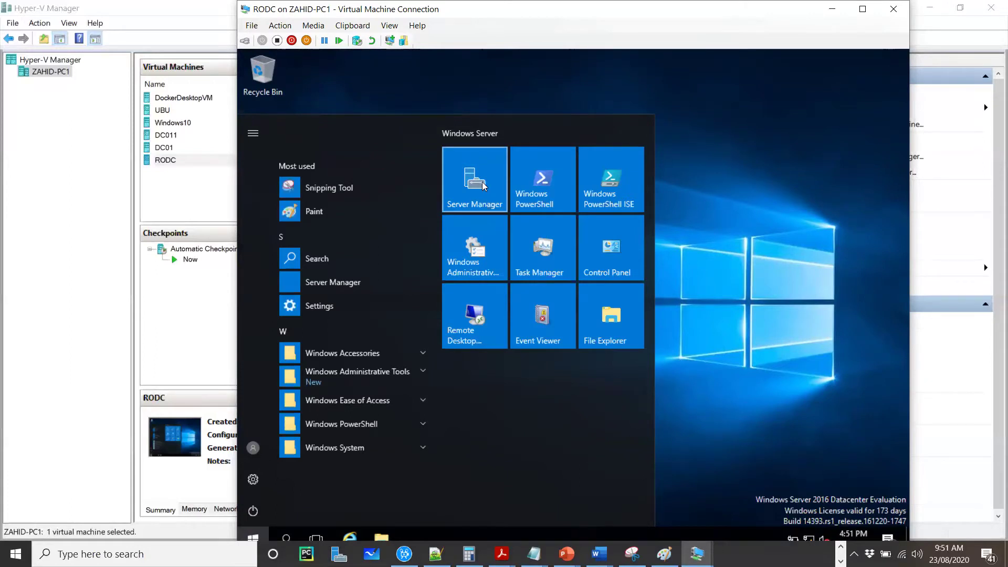
click(735, 202)
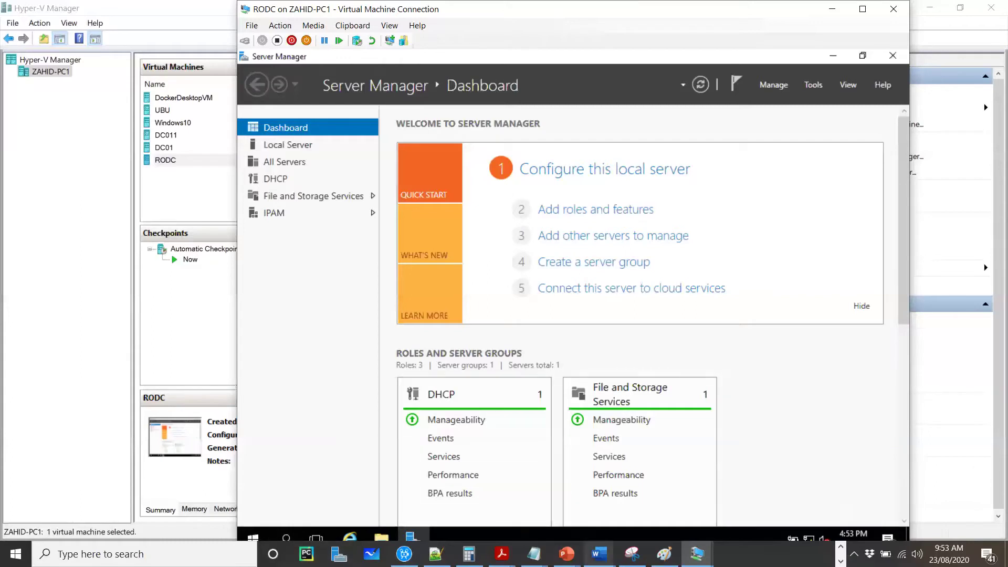
Step: Return to the RODC VM window and open Server Manager's Local Server page
click(840, 546)
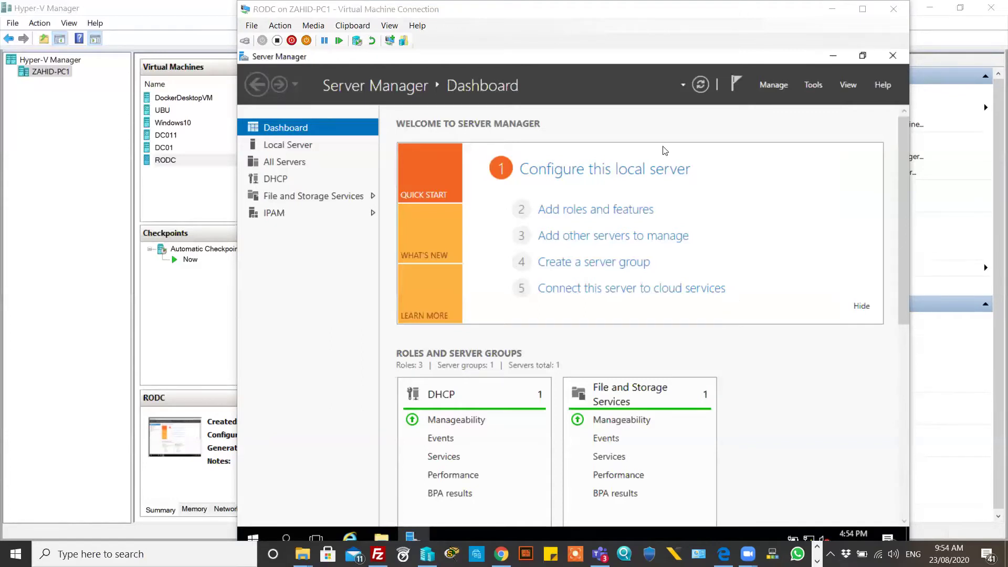
click(319, 240)
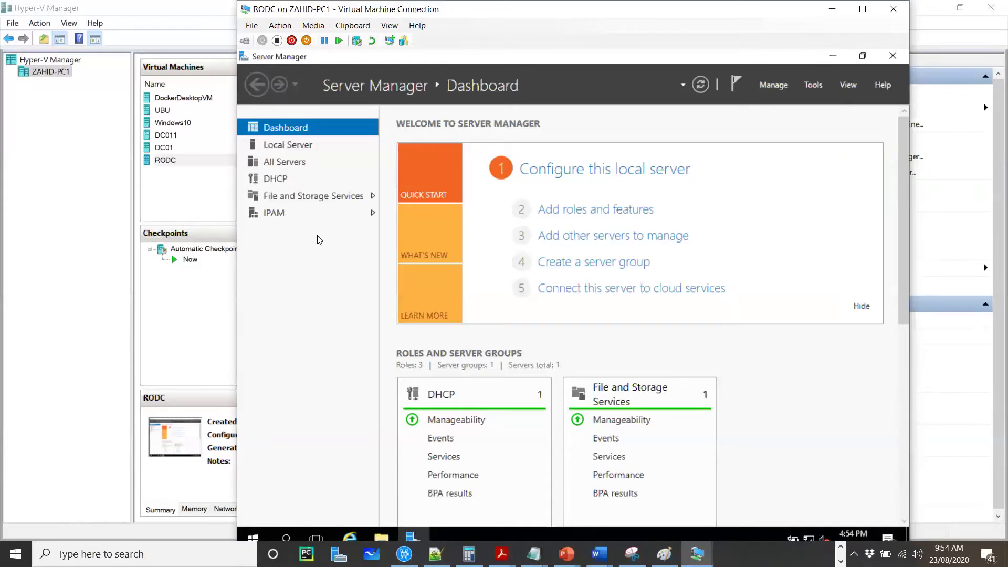
click(288, 145)
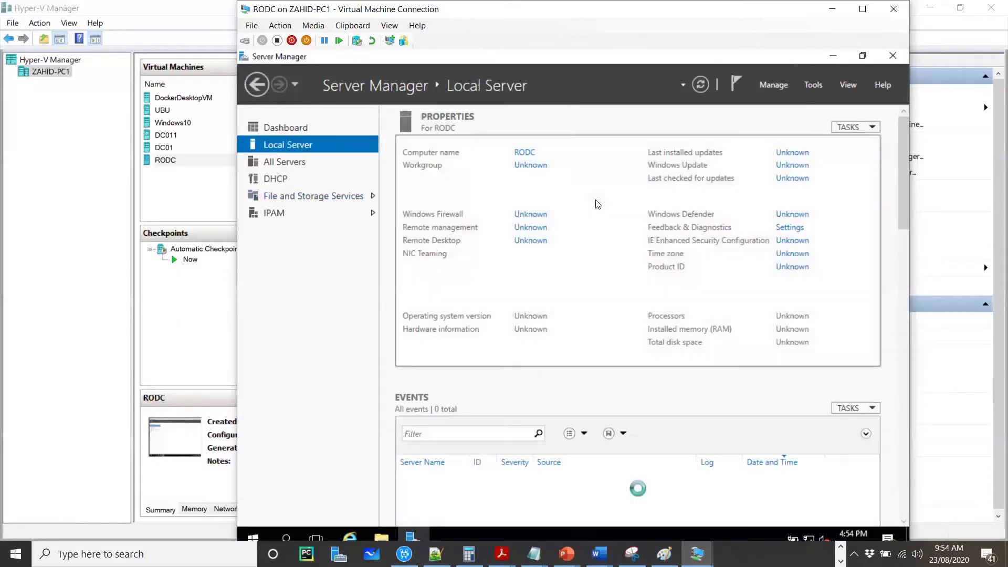
click(771, 87)
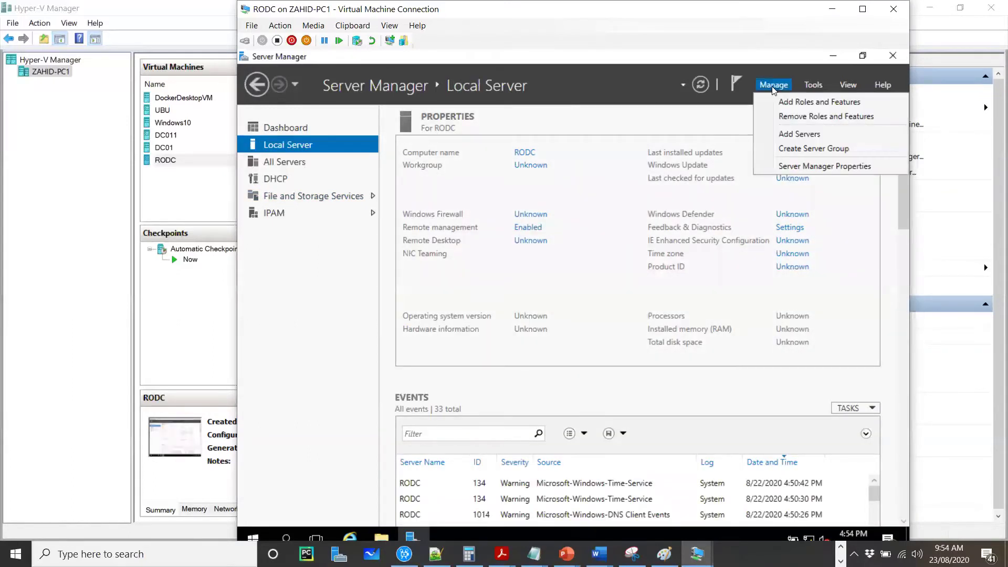
click(782, 117)
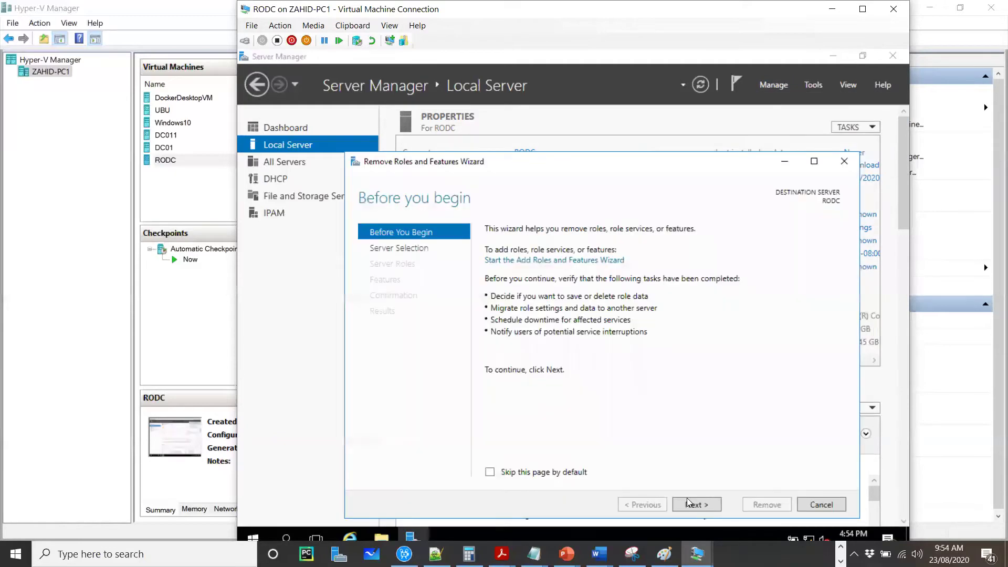
click(700, 503)
click(701, 503)
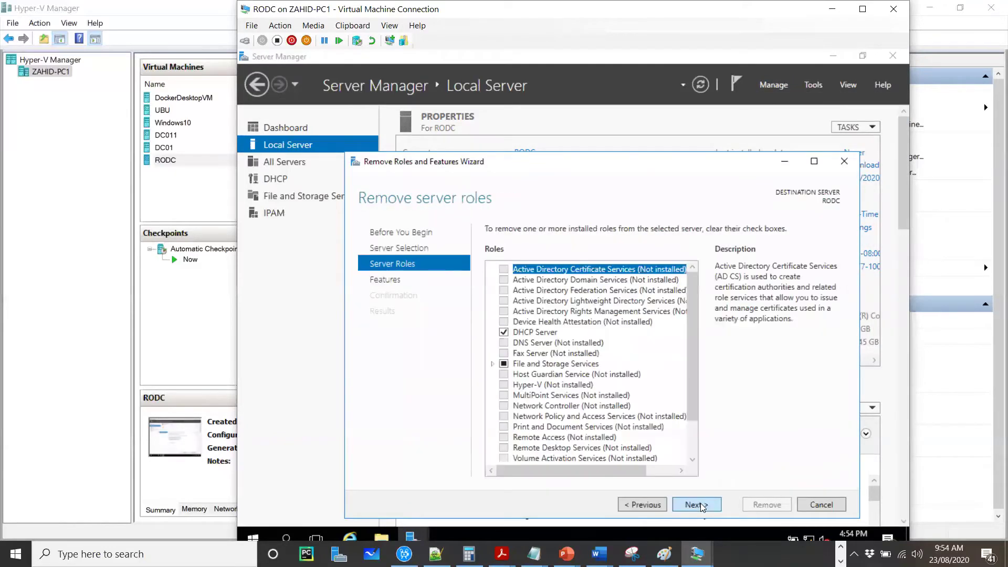
click(700, 504)
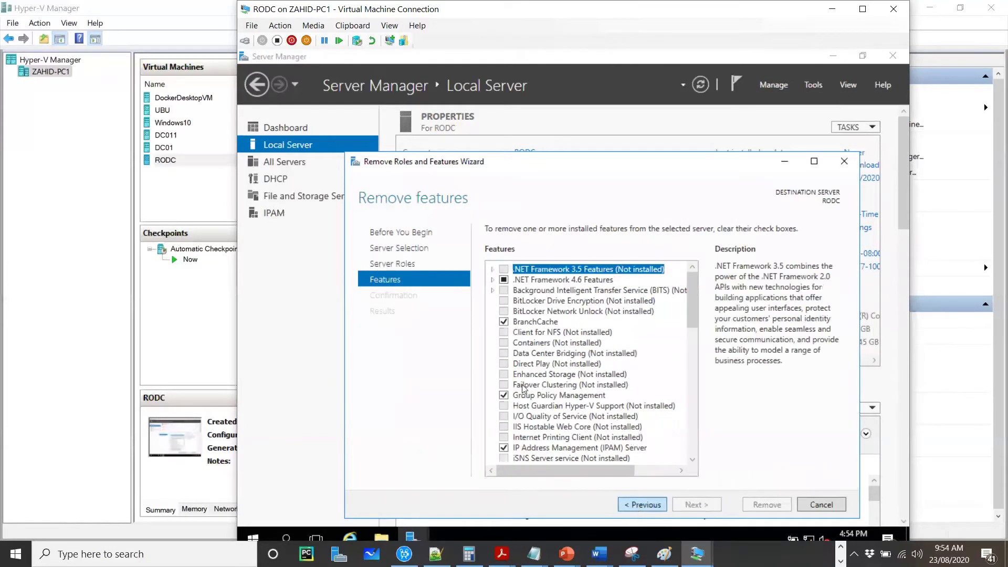
click(638, 504)
click(502, 332)
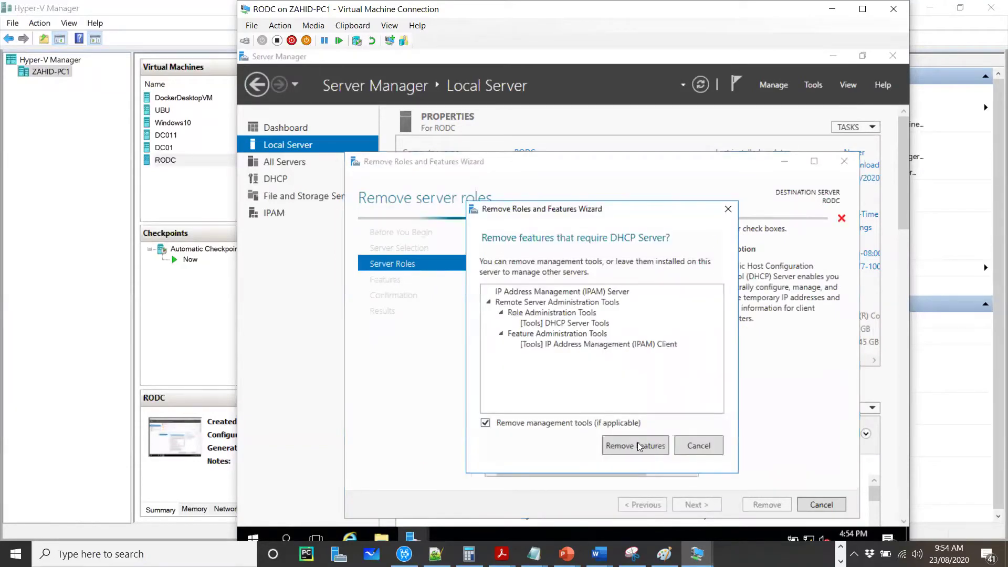
click(637, 442)
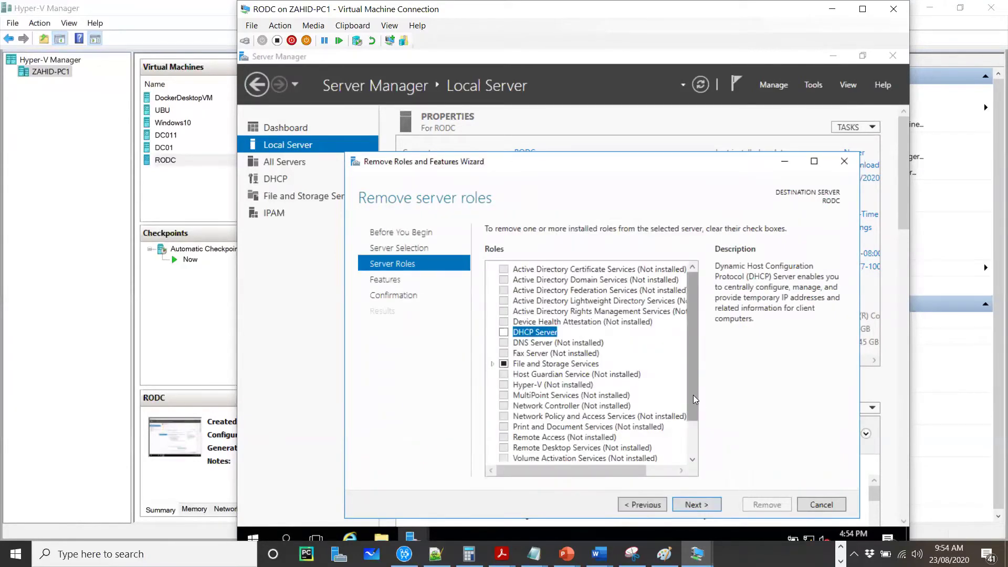
drag(693, 395, 692, 450)
click(702, 504)
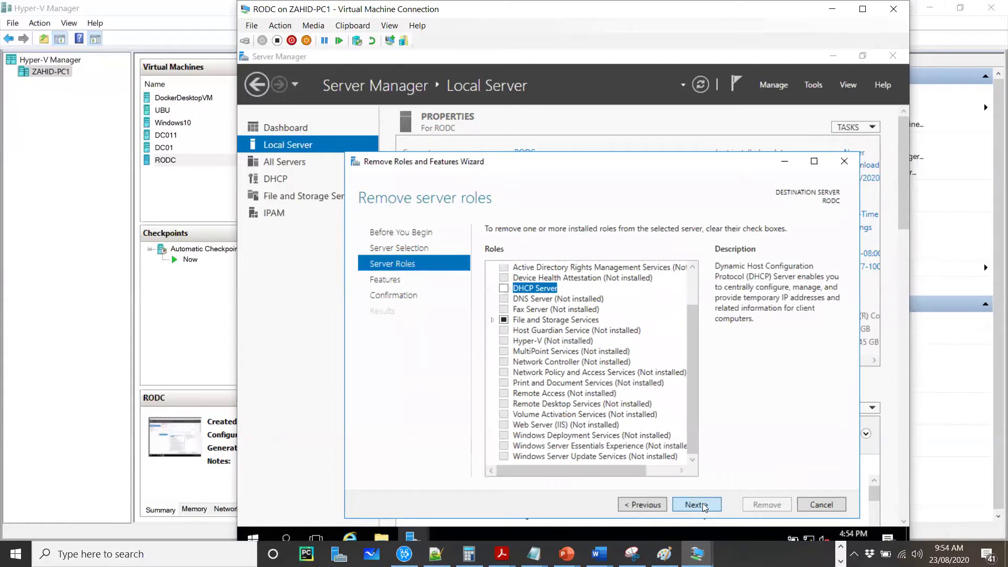
drag(691, 317, 691, 464)
click(631, 506)
click(631, 505)
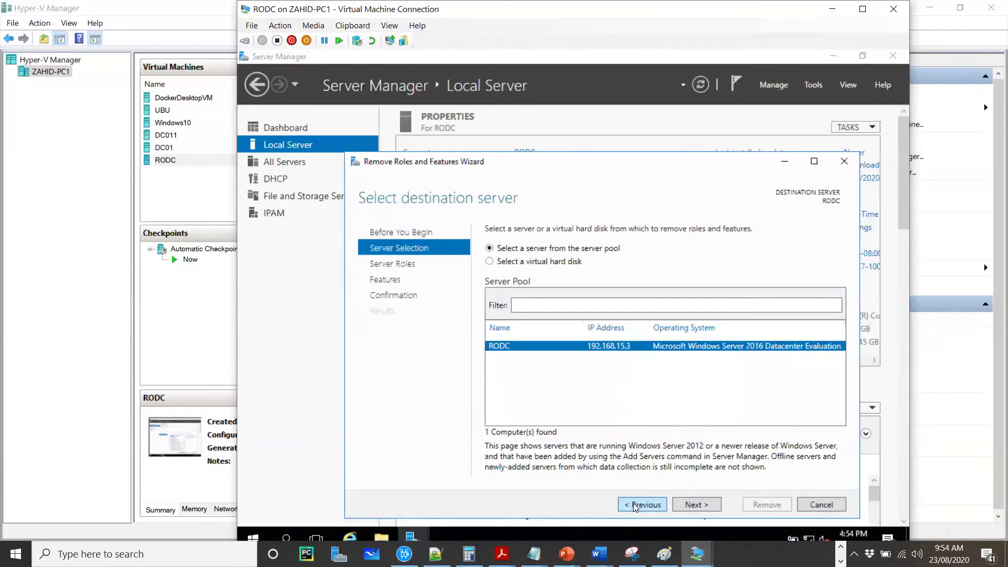
click(691, 504)
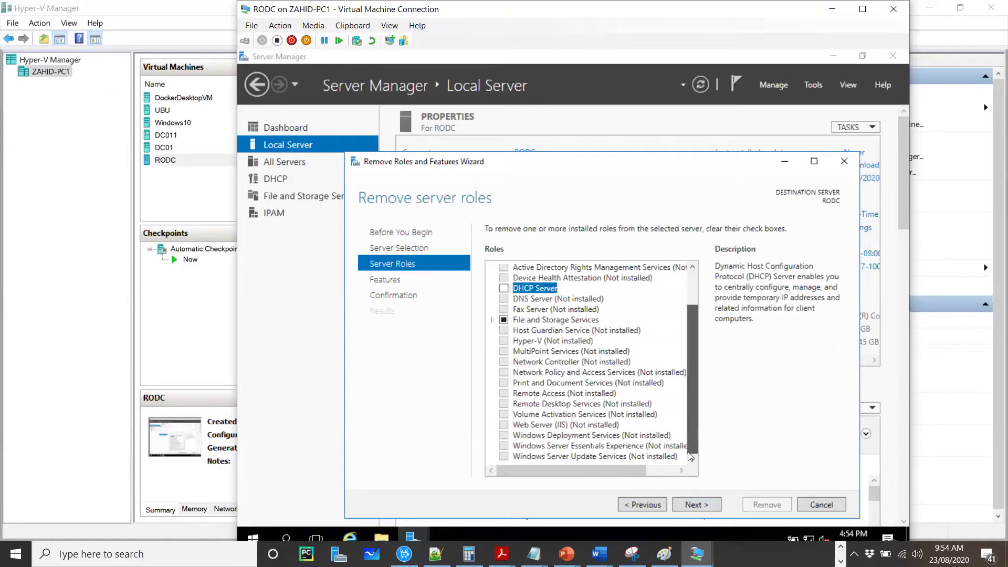
click(811, 504)
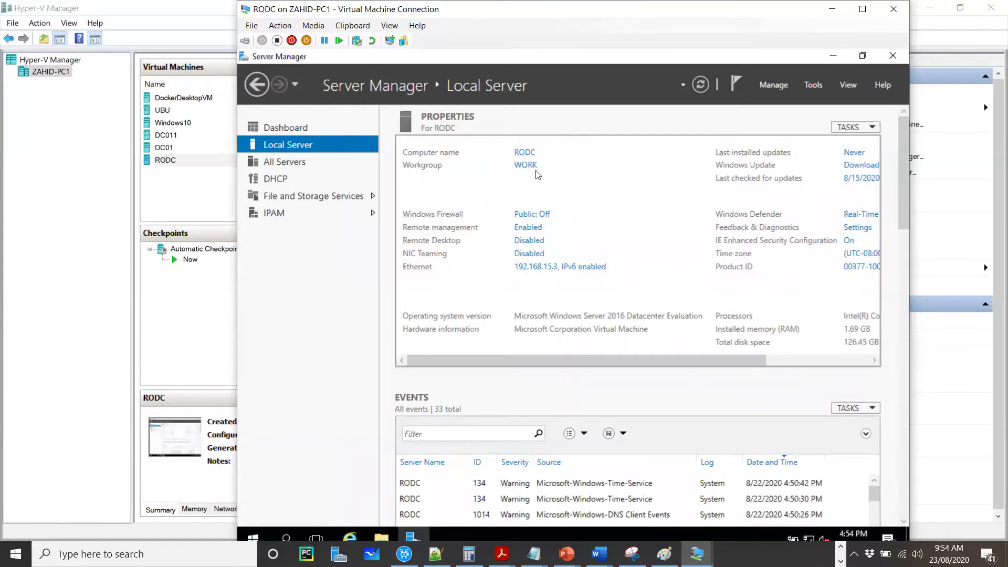
Step: In the Ethernet adapter's IPv4 properties, change the IP address to 192.168.10.2
click(537, 267)
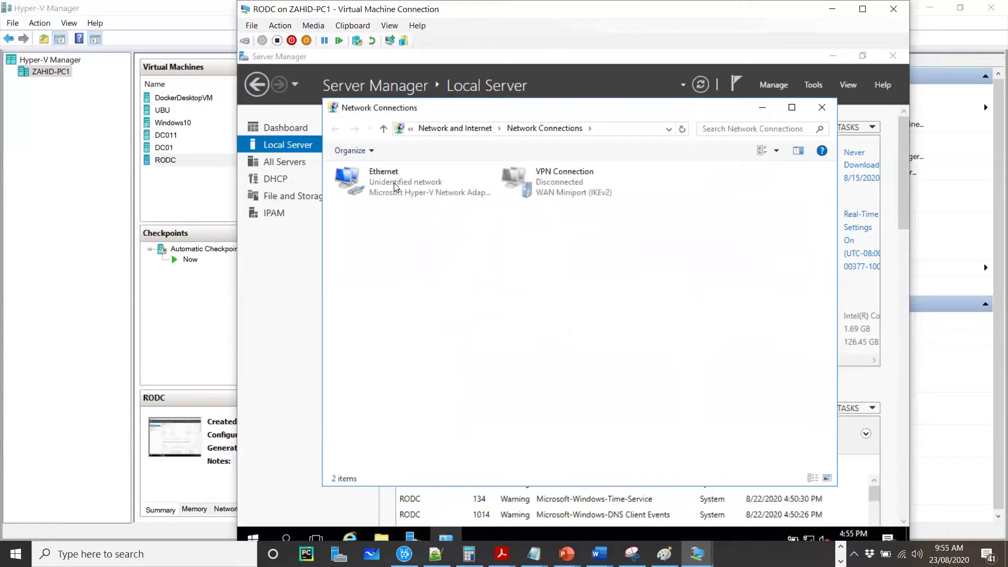
double_click(403, 184)
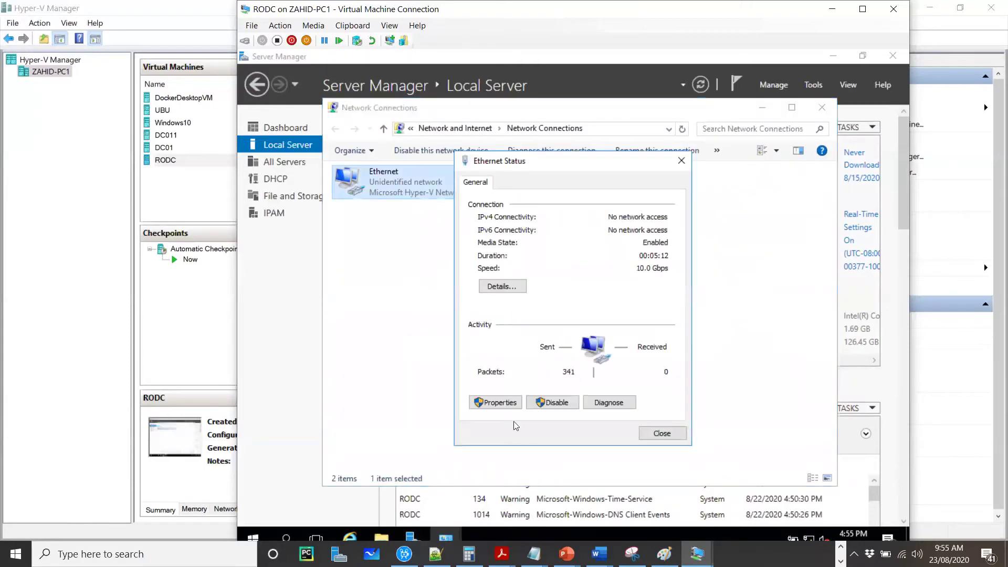
click(503, 403)
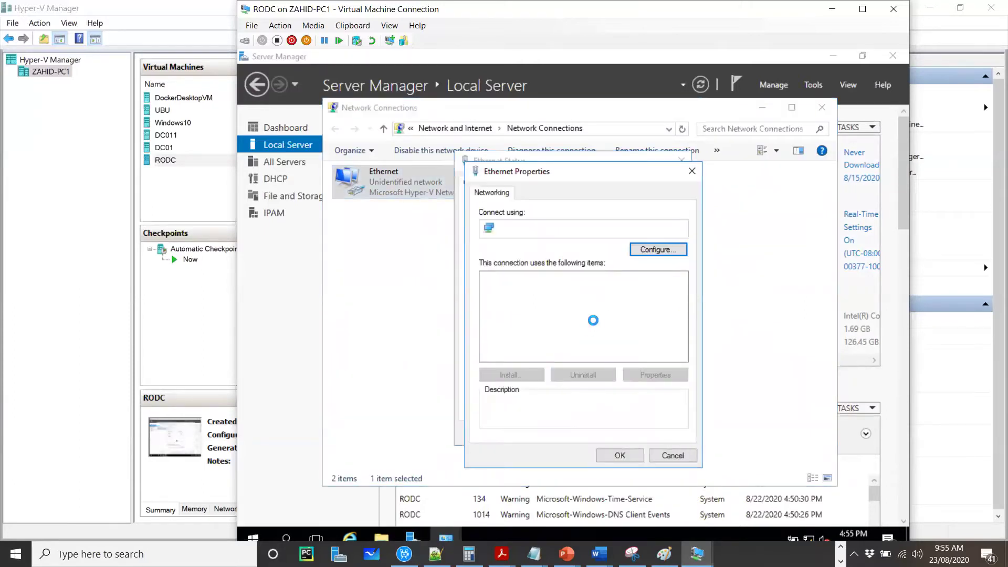
double_click(567, 310)
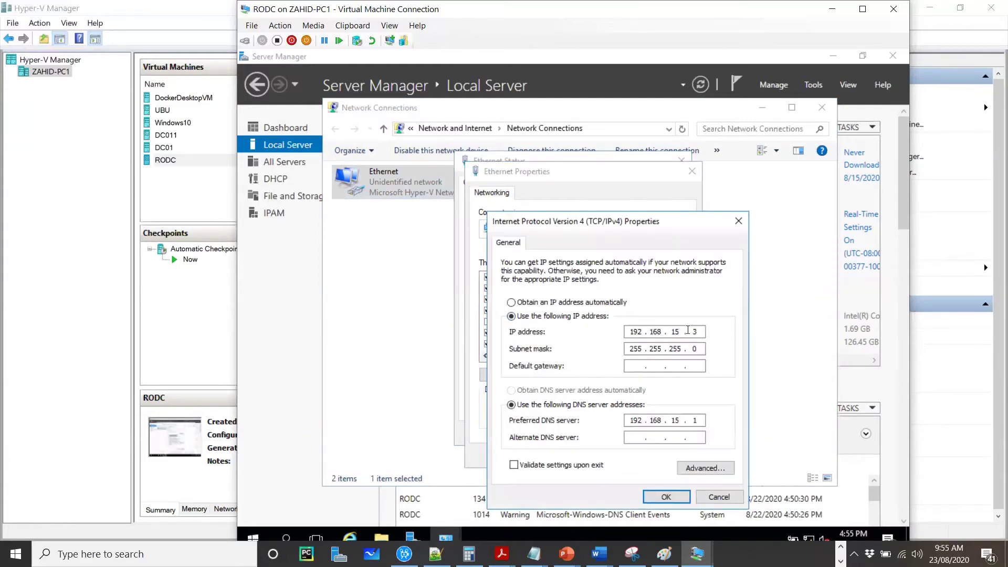
click(682, 331)
key(BackSpace)
text(0)
click(695, 331)
key(BackSpace)
text(2)
Step: Set the preferred DNS server to 192.168.10.1 and apply the adapter settings
click(679, 420)
key(BackSpace)
text(1)
key(BackSpace)
text(0)
click(661, 502)
click(669, 460)
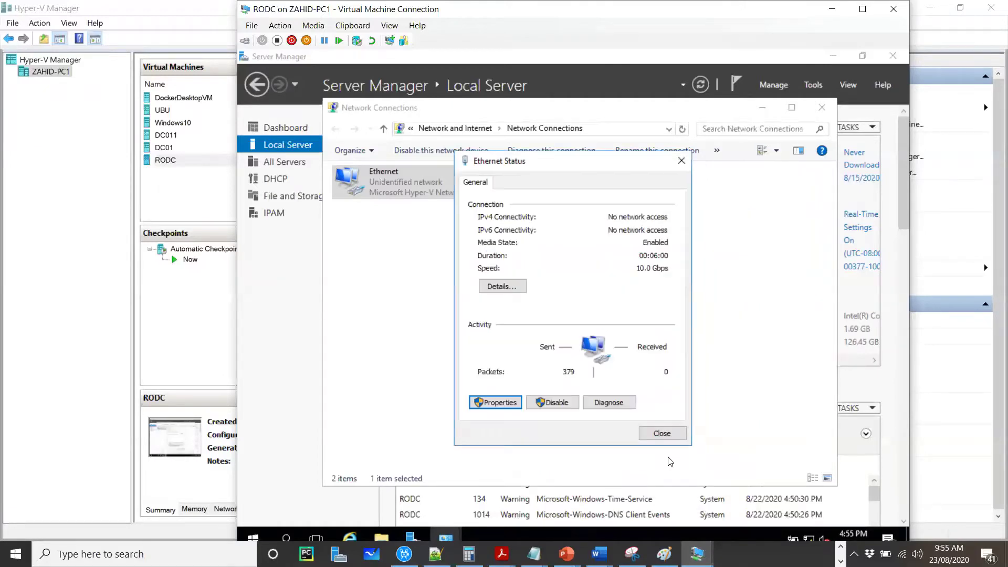
click(661, 433)
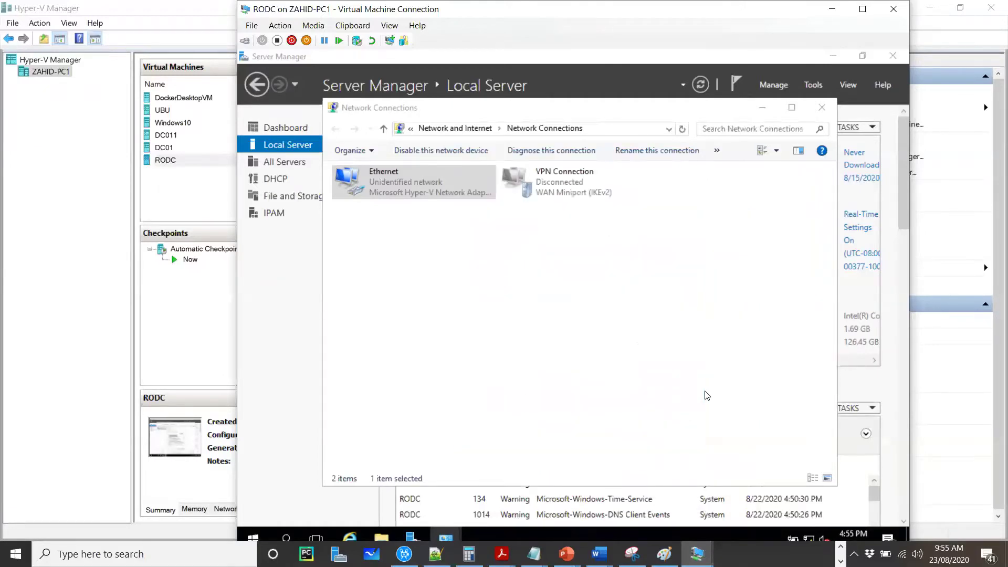
Step: Close Network Connections and advance the RODC PowerPoint deck to the credential caching slide
click(820, 107)
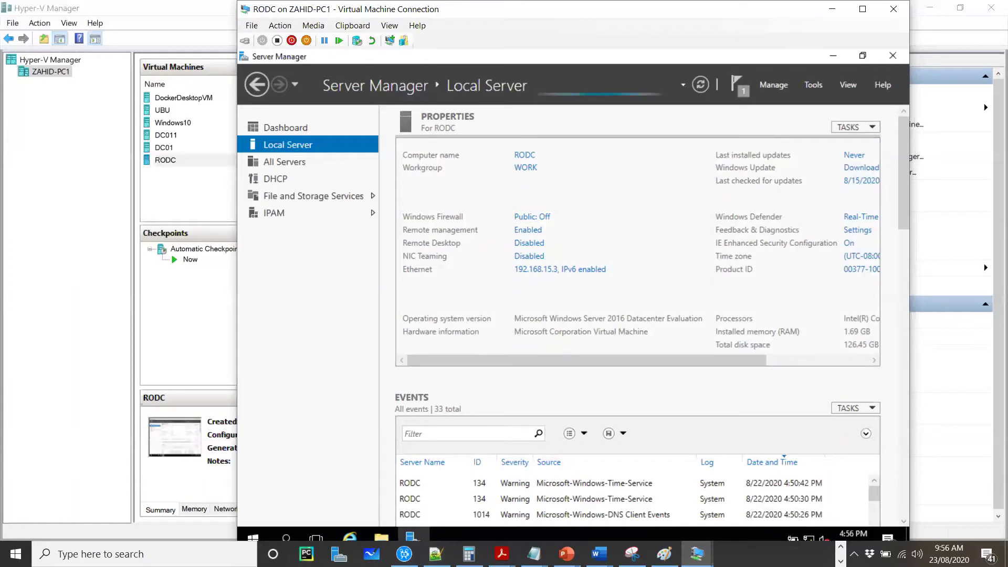
click(841, 546)
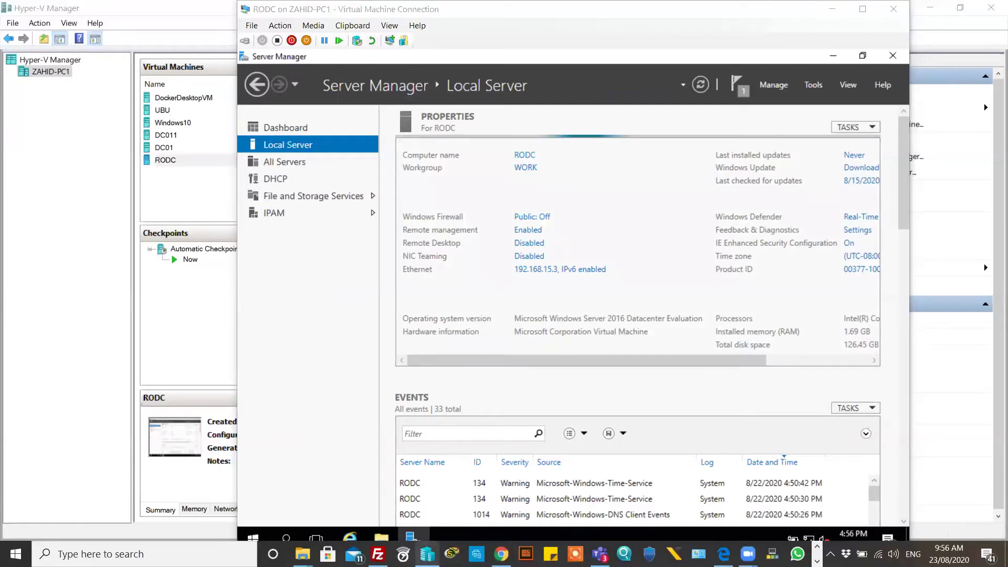
click(816, 561)
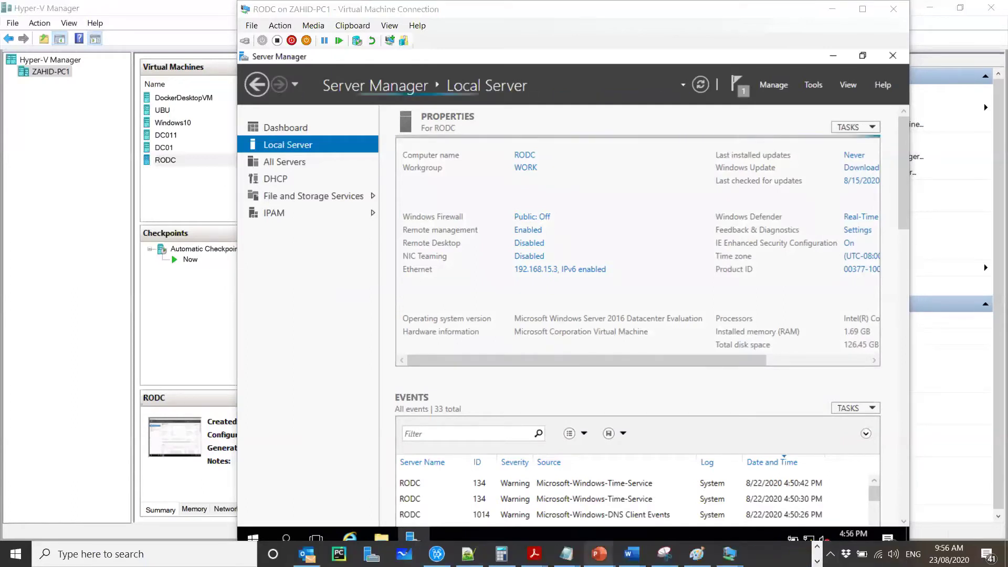
mouse_move(599, 553)
click(604, 480)
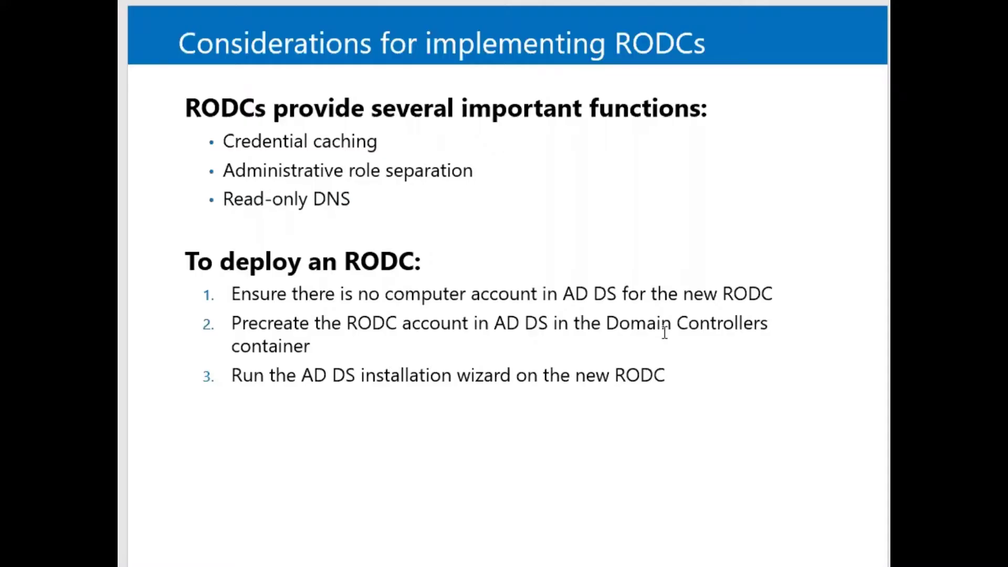
key(Page_Down)
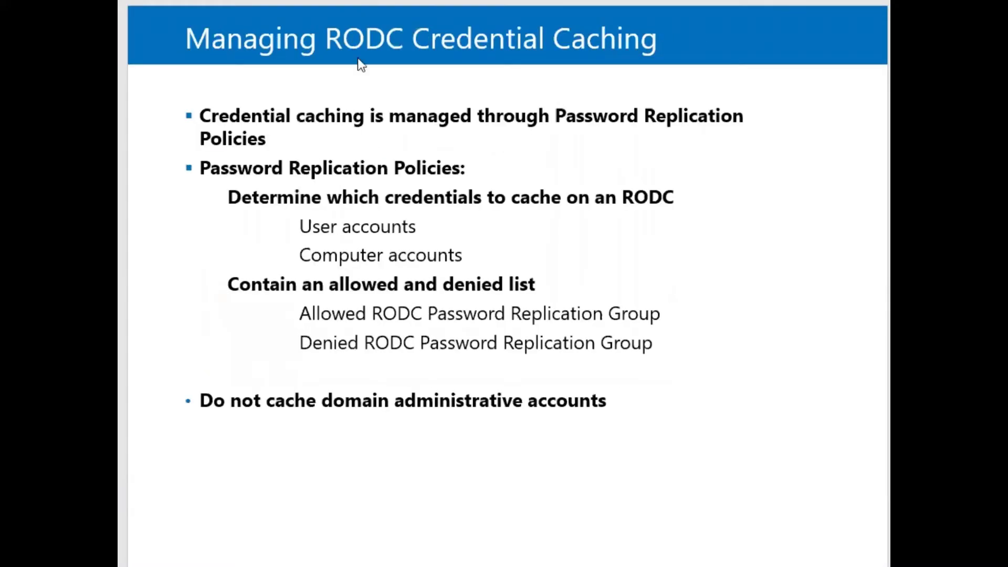
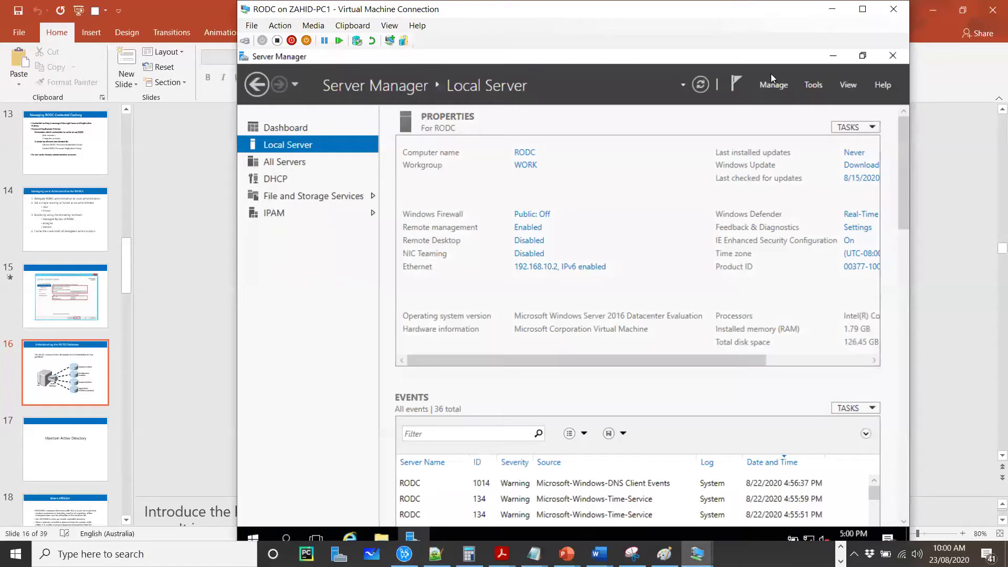
Step: Launch the Add Roles and Features wizard for a role-based installation on RODC
drag(682, 9, 633, 9)
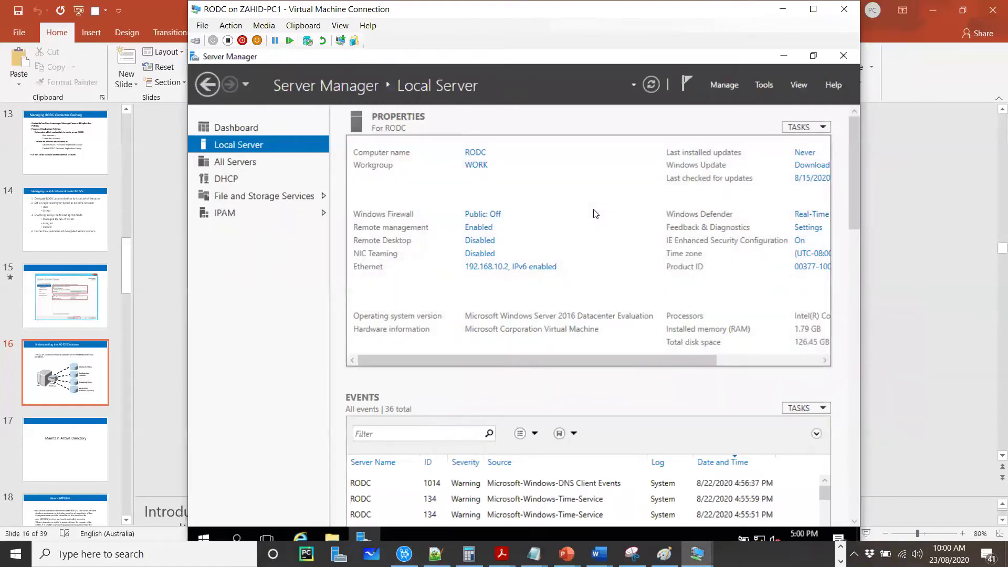
click(723, 84)
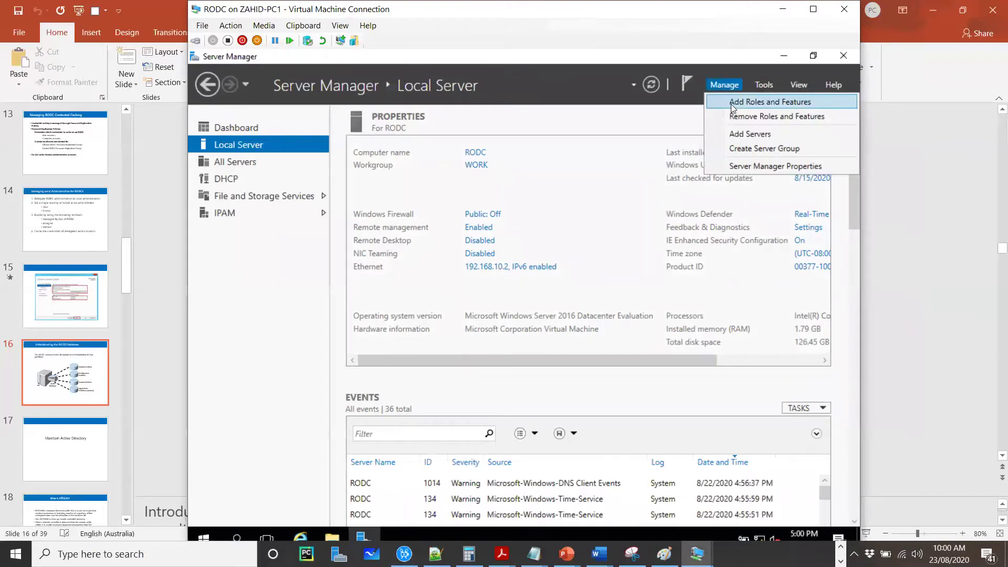
click(730, 104)
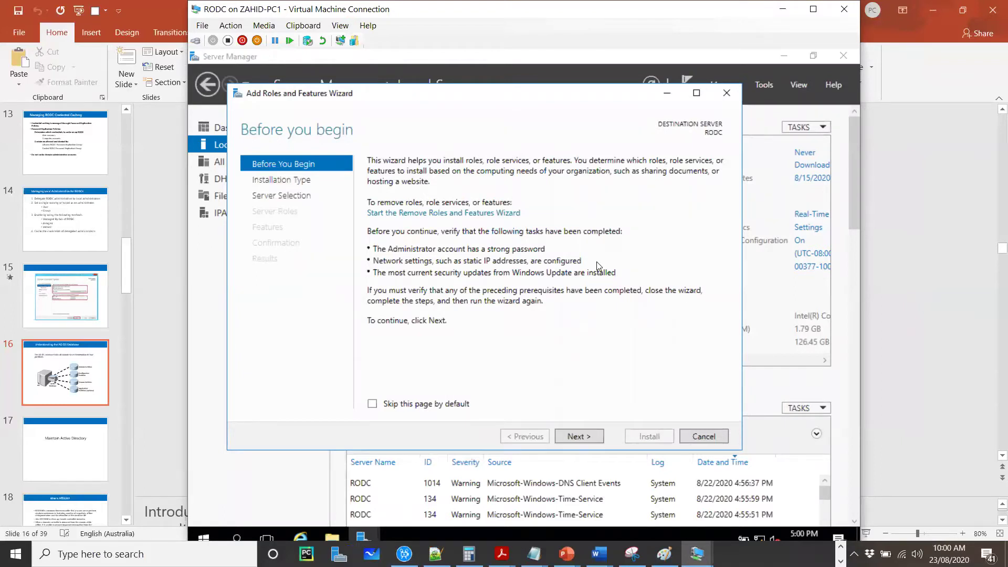
click(579, 437)
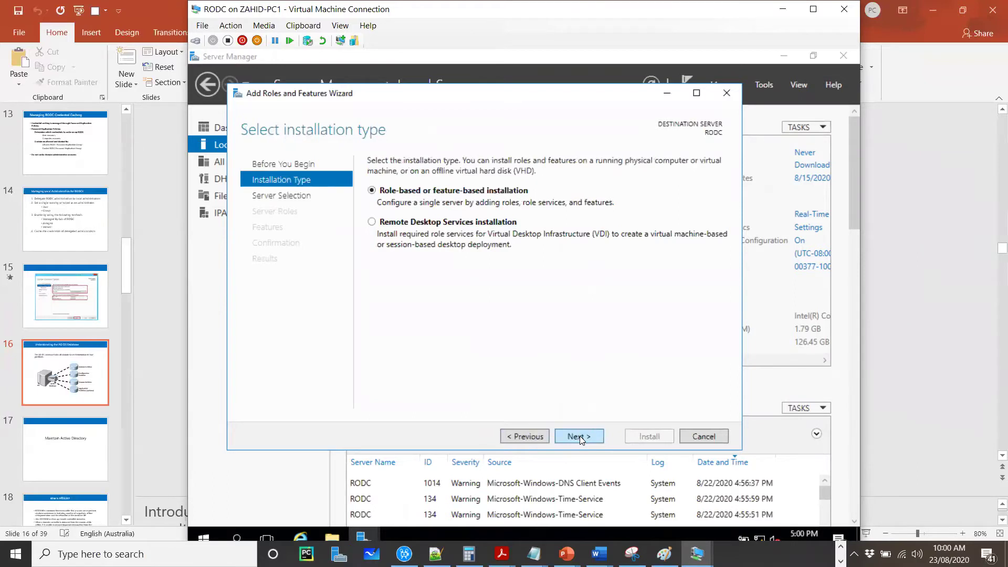
click(579, 435)
click(580, 435)
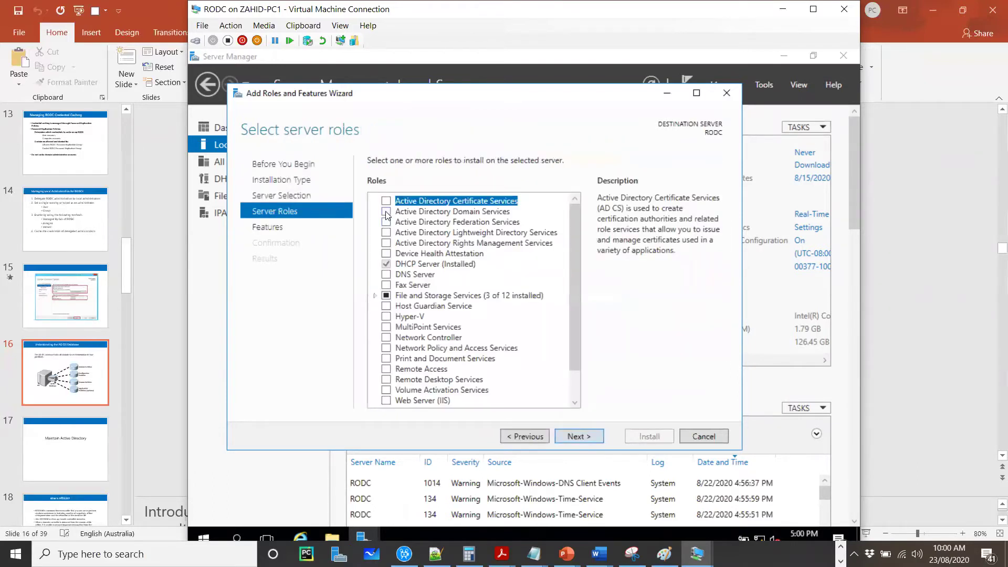
Step: Select Active Directory Domain Services with its required management tools and start the installation
click(387, 214)
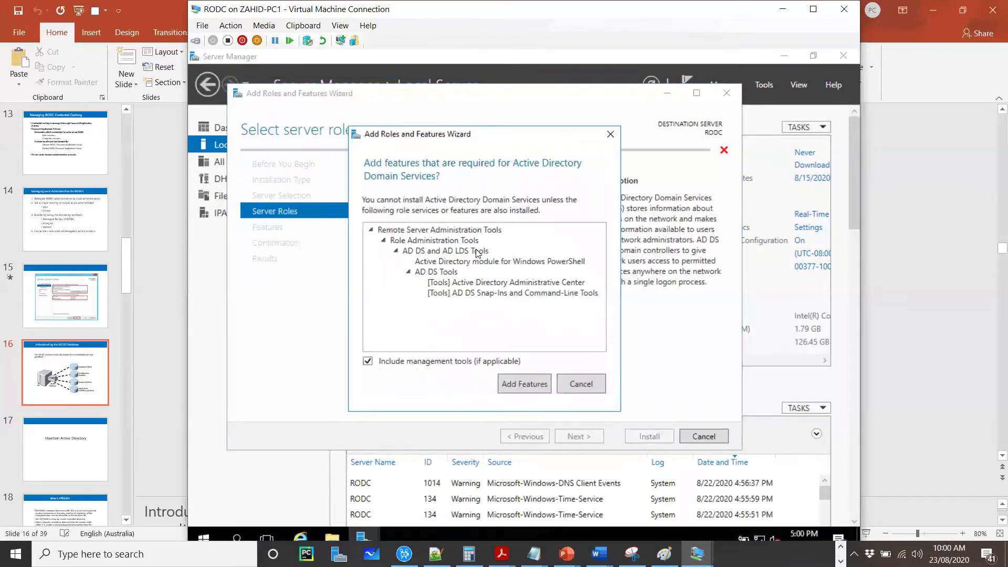
click(516, 383)
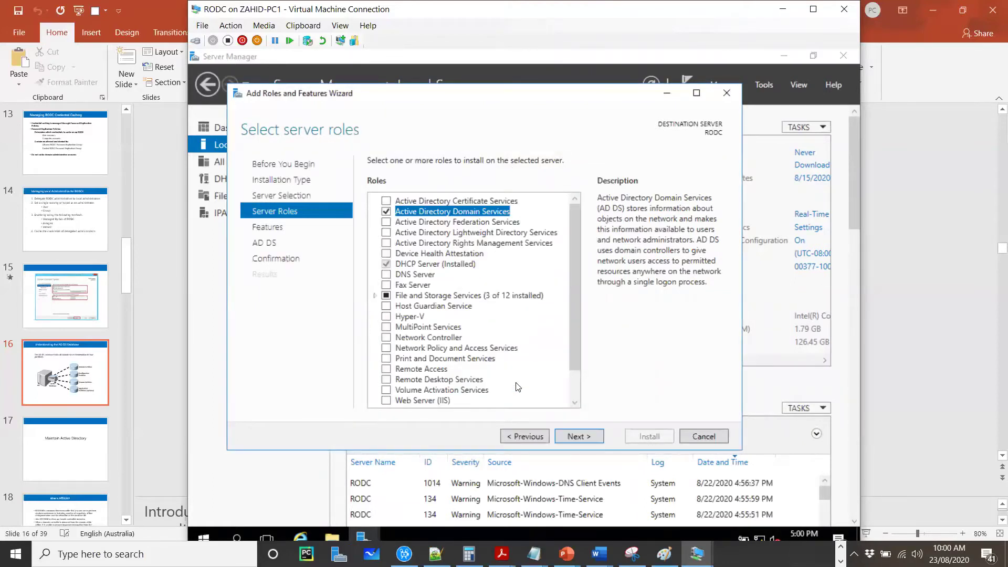
click(580, 439)
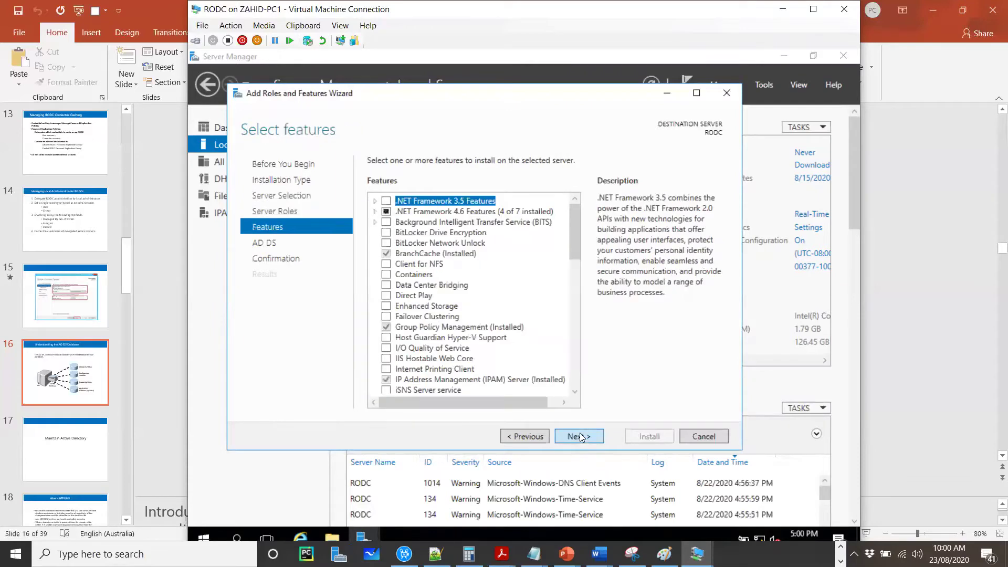
click(584, 438)
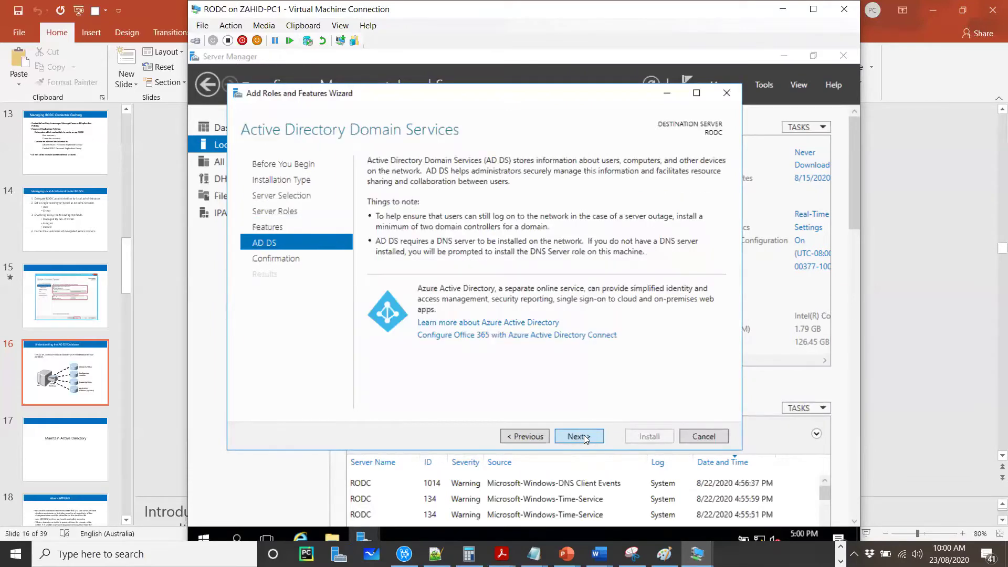
click(585, 437)
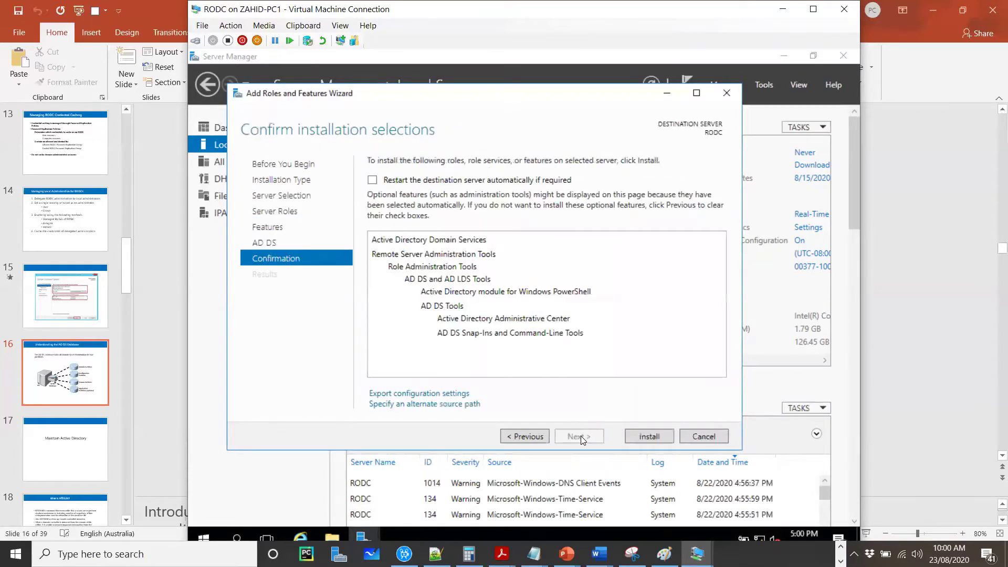
click(649, 439)
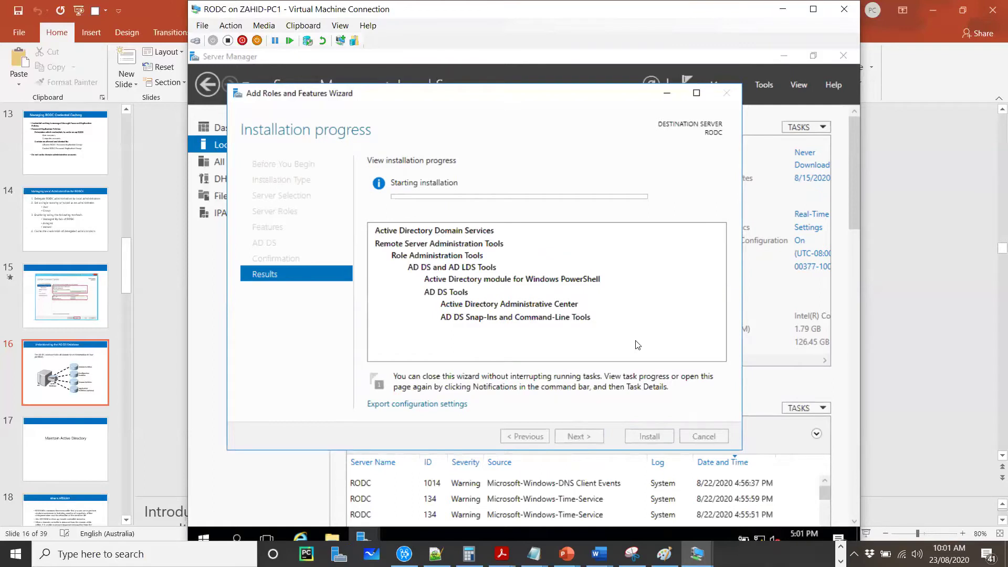
click(200, 535)
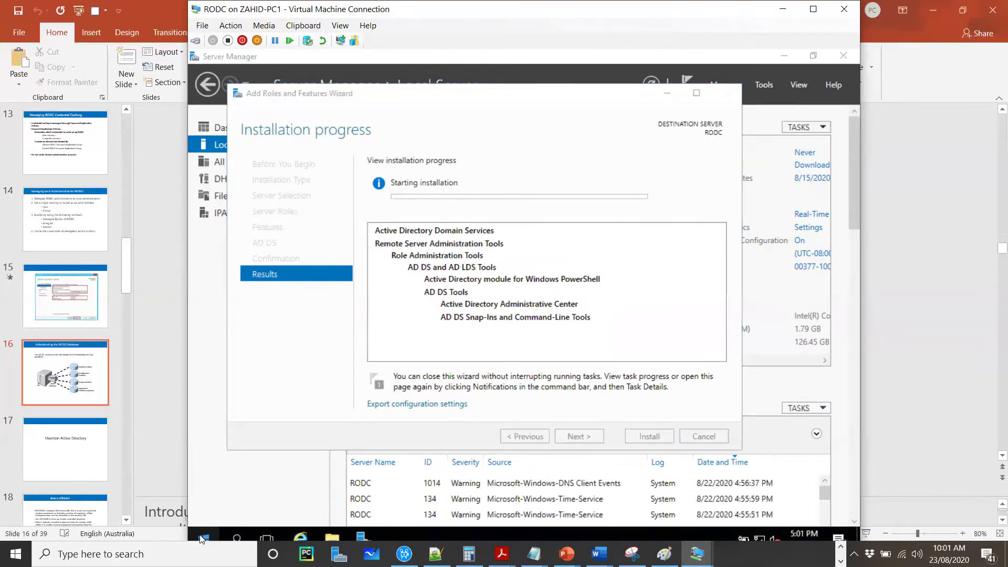
Step: In an administrator Command Prompt, ping 192.168.10.1, which reports destination host unreachable
right_click(201, 539)
click(270, 332)
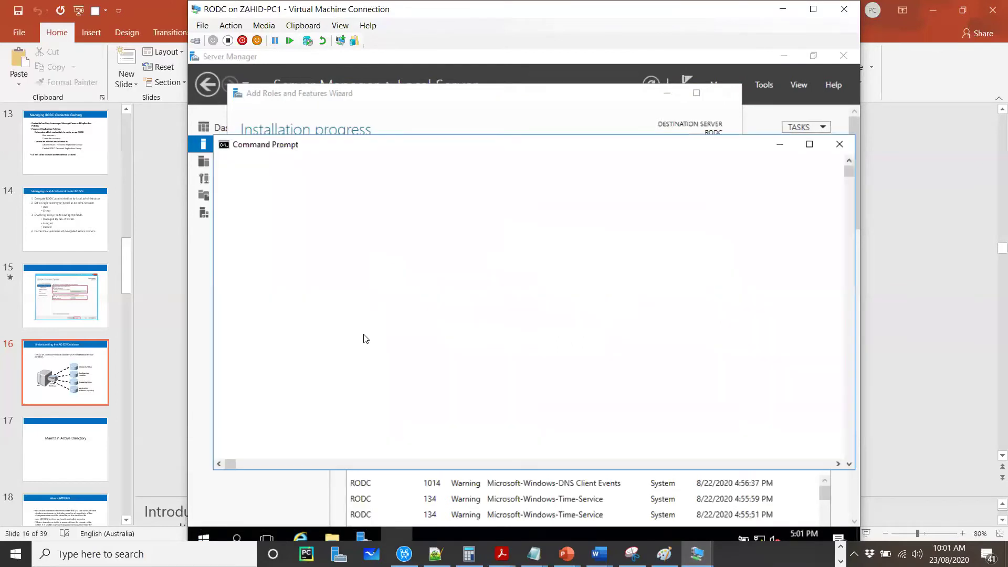
text(pi)
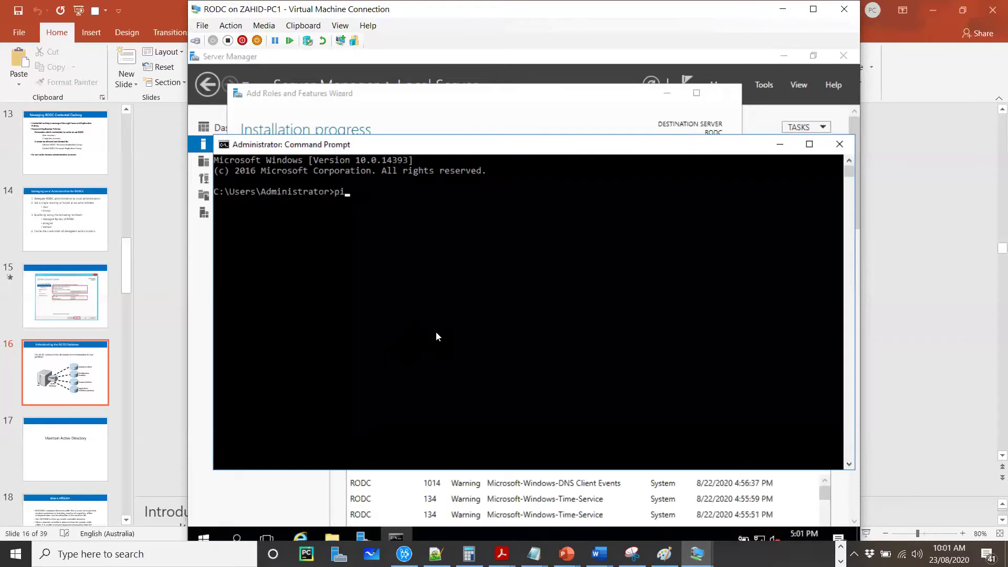
text(ng 192.168.10.1)
key(Return)
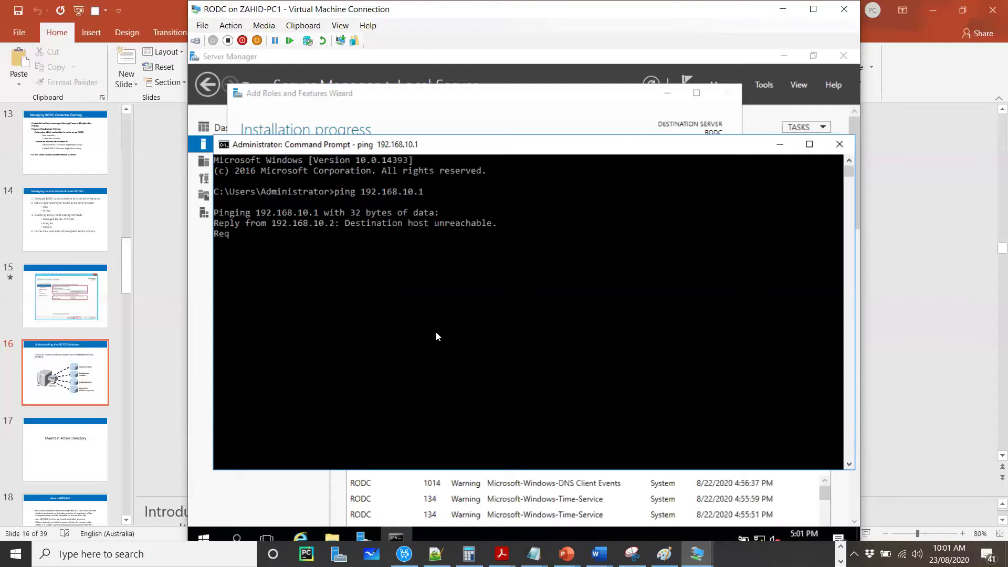
click(841, 547)
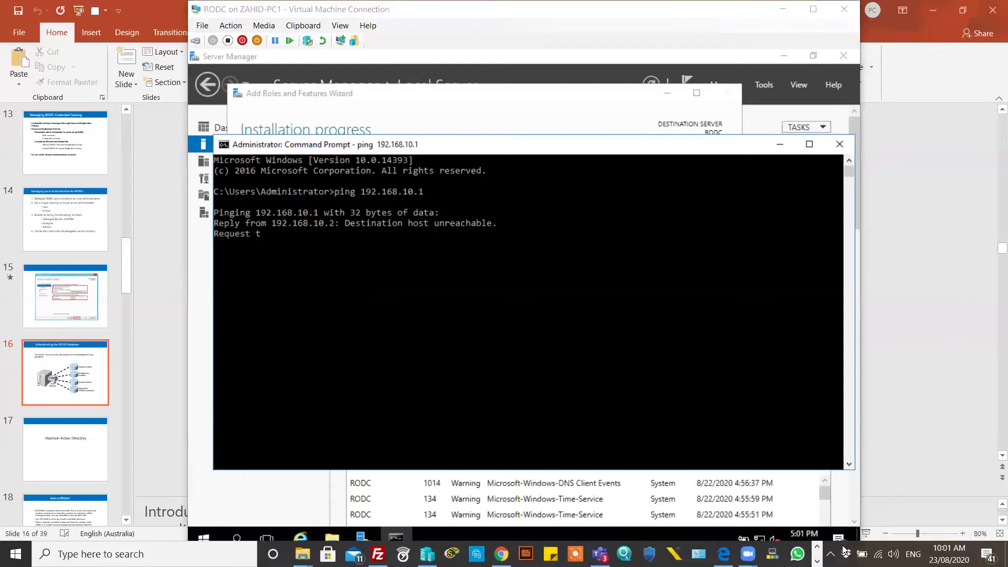
Step: Check which virtual switch RODC's network adapter uses, without changing anything
click(426, 554)
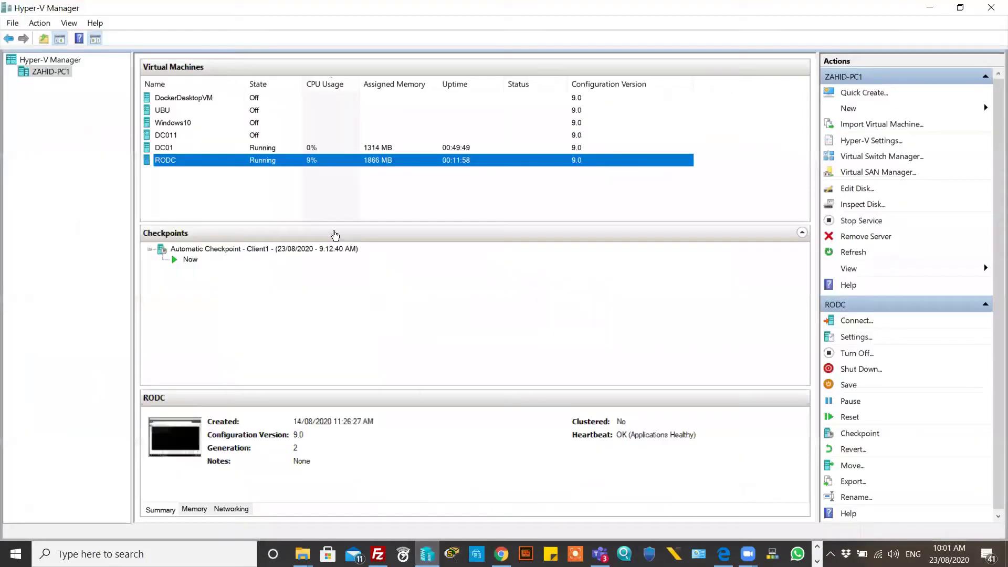
right_click(333, 163)
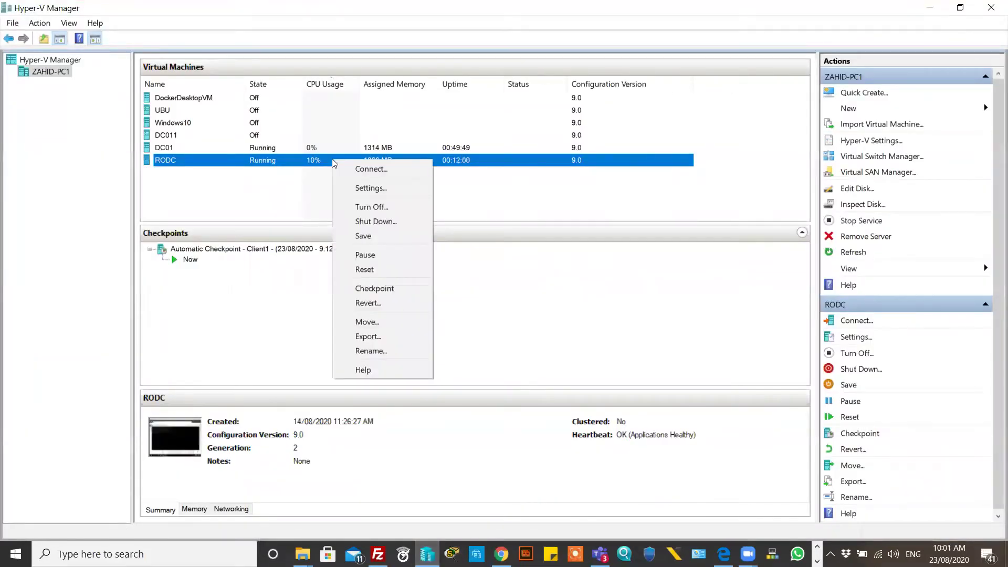
click(367, 187)
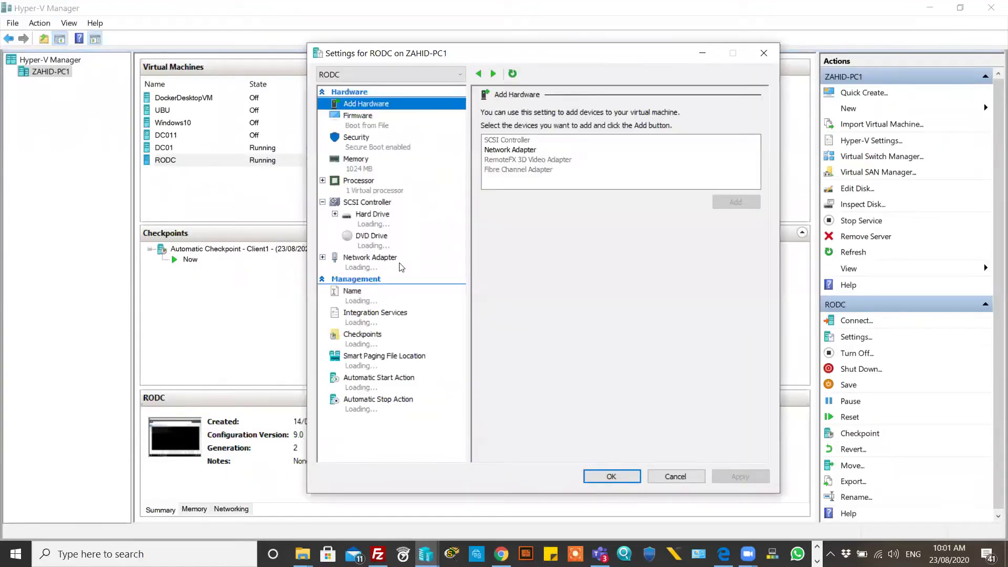
click(383, 267)
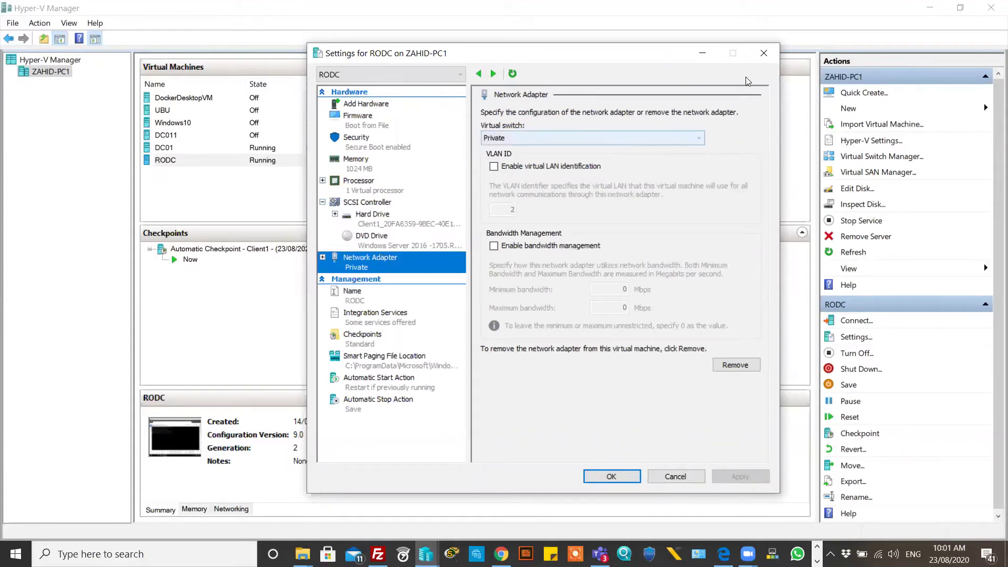
click(765, 58)
Step: Connect DC01's network adapter to the Private virtual switch and save
right_click(357, 152)
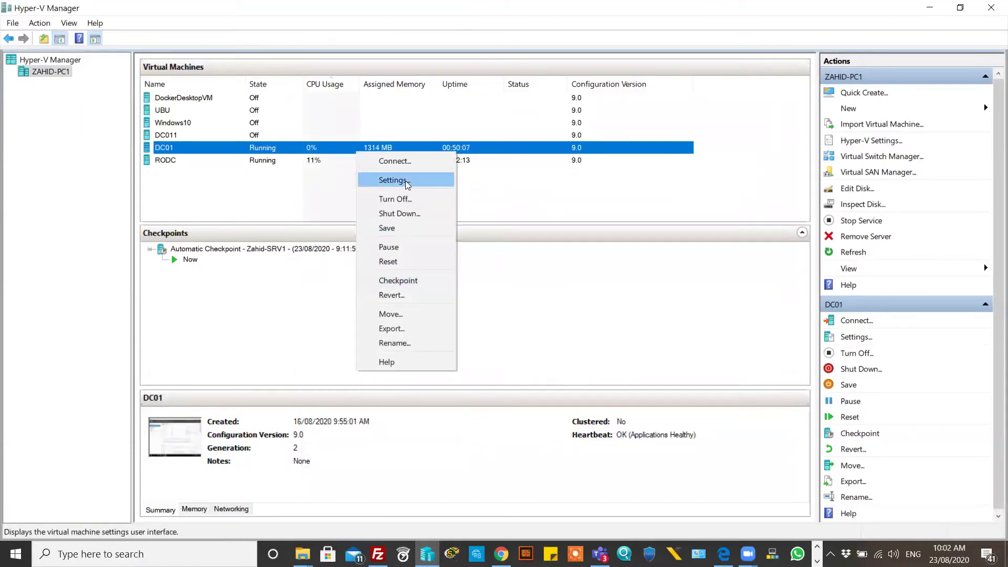
click(407, 183)
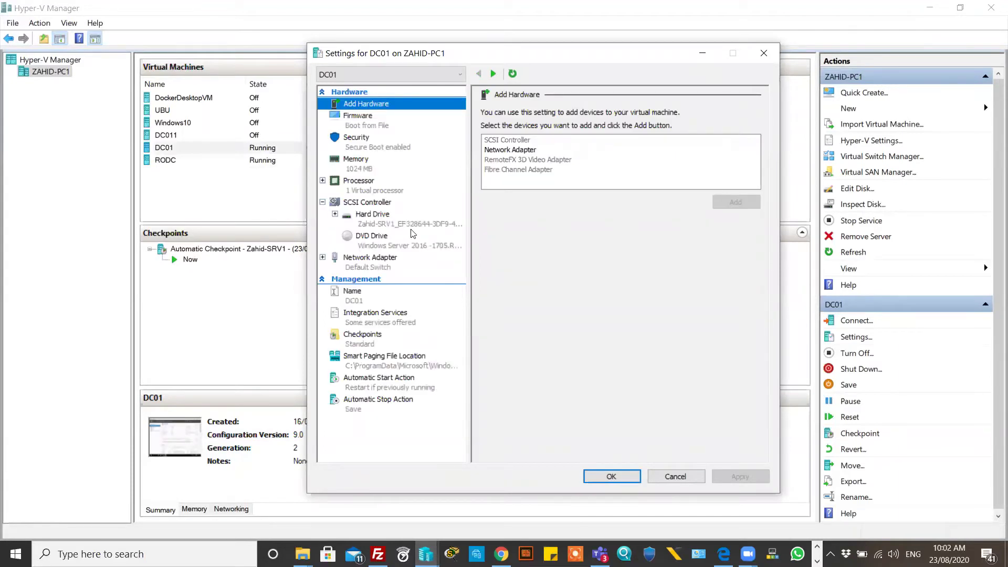
click(391, 262)
click(537, 140)
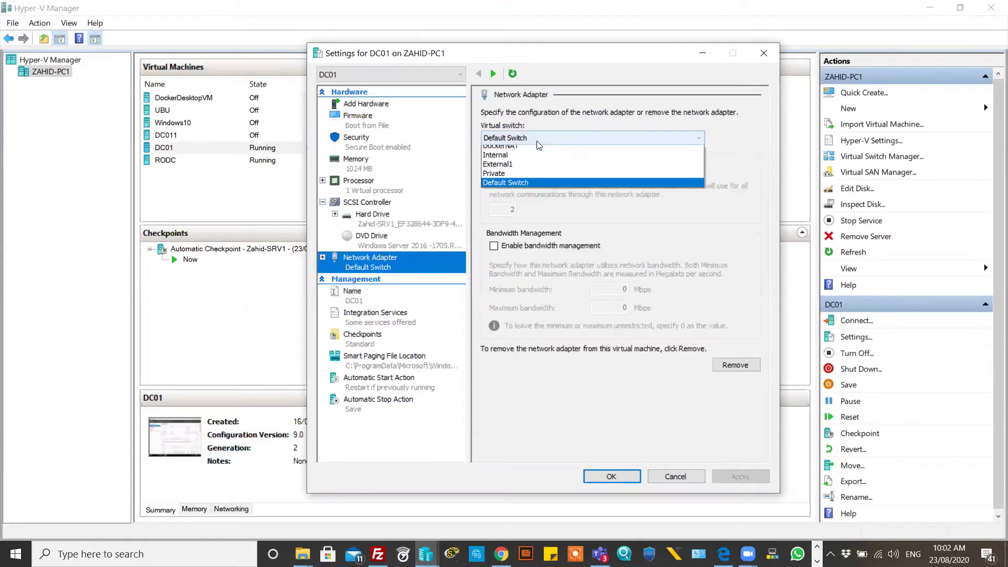
click(510, 188)
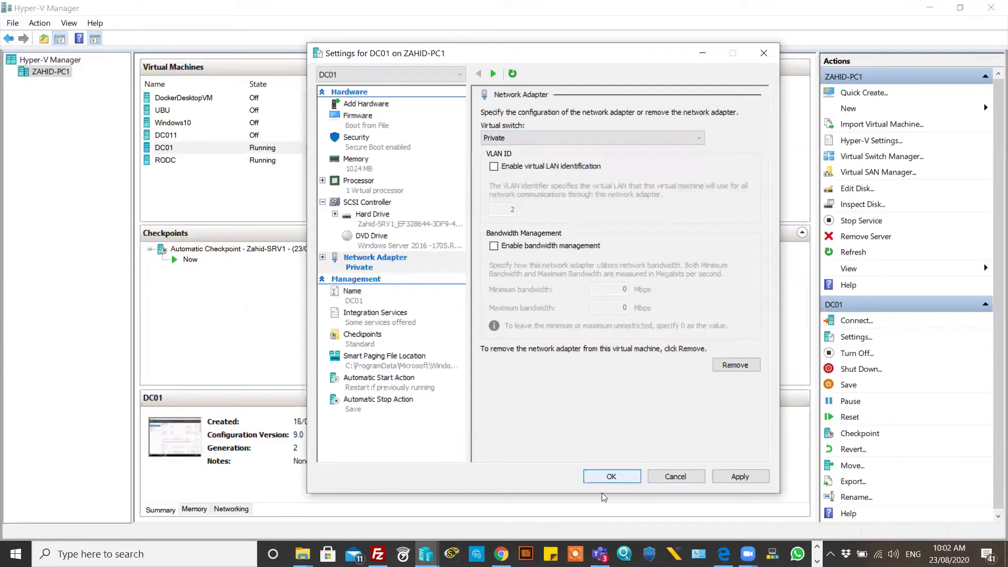
click(609, 477)
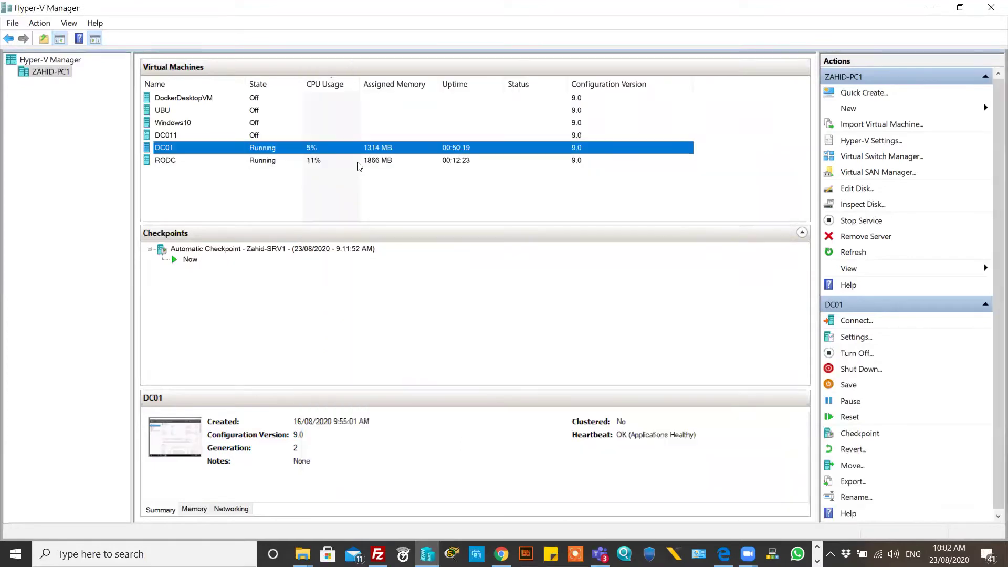
Step: In the RODC console, rerun the ping to 192.168.10.1
click(373, 162)
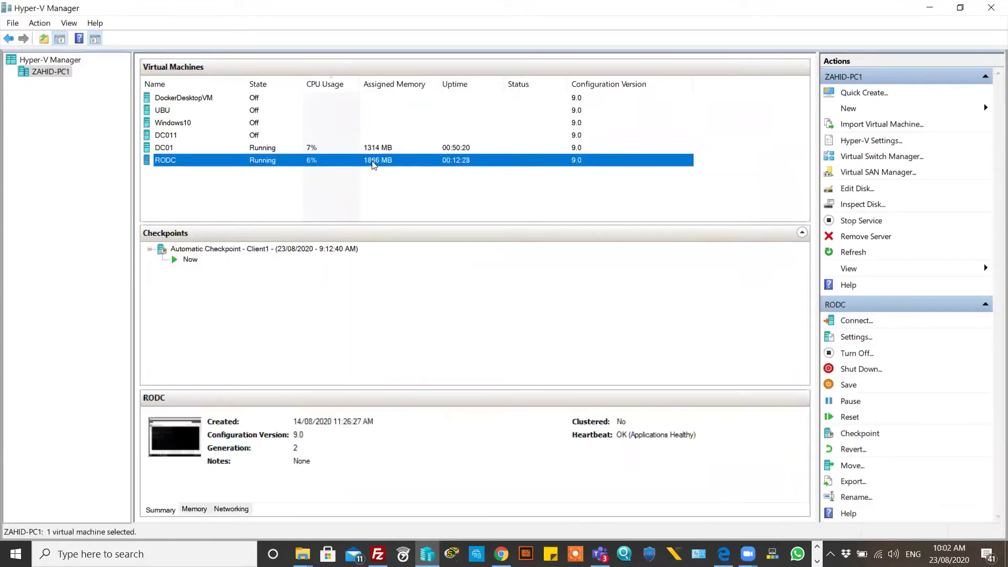
double_click(373, 161)
key(Up)
key(Return)
click(525, 317)
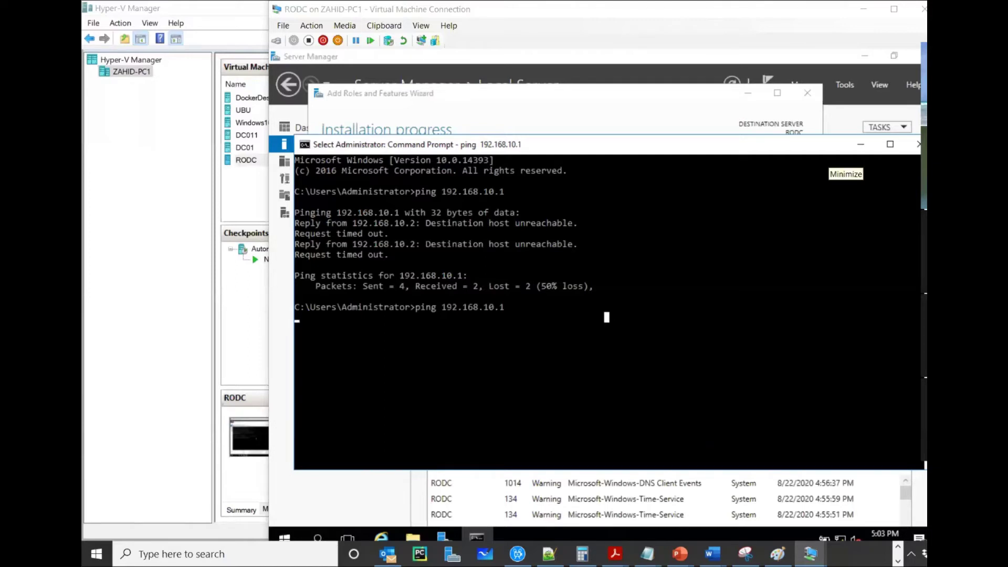
Step: Minimise the Command Prompt to reveal the wizard's AD DS installation progress
click(861, 148)
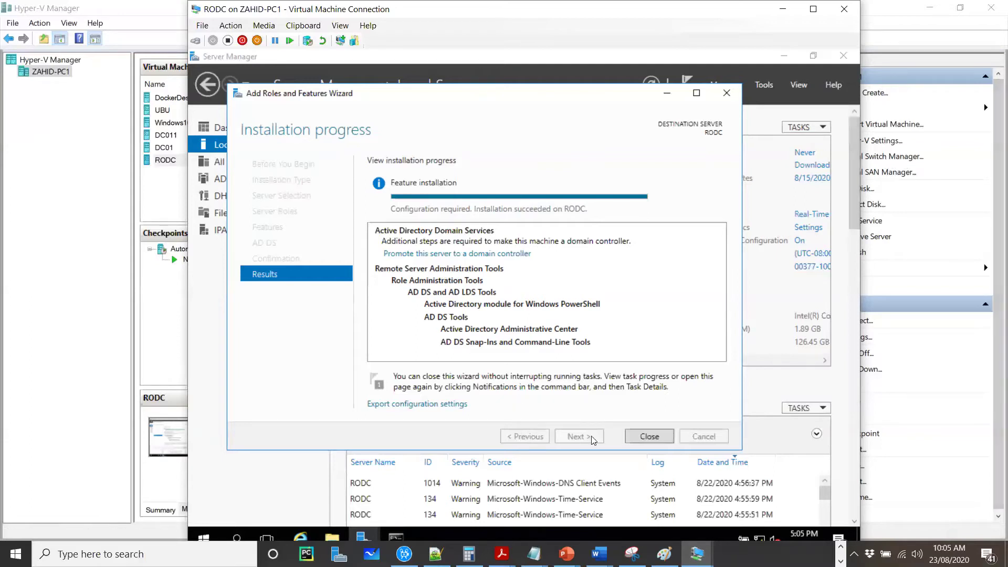
Step: Wait until the results page lists AD DS and its management tools as installed
click(696, 554)
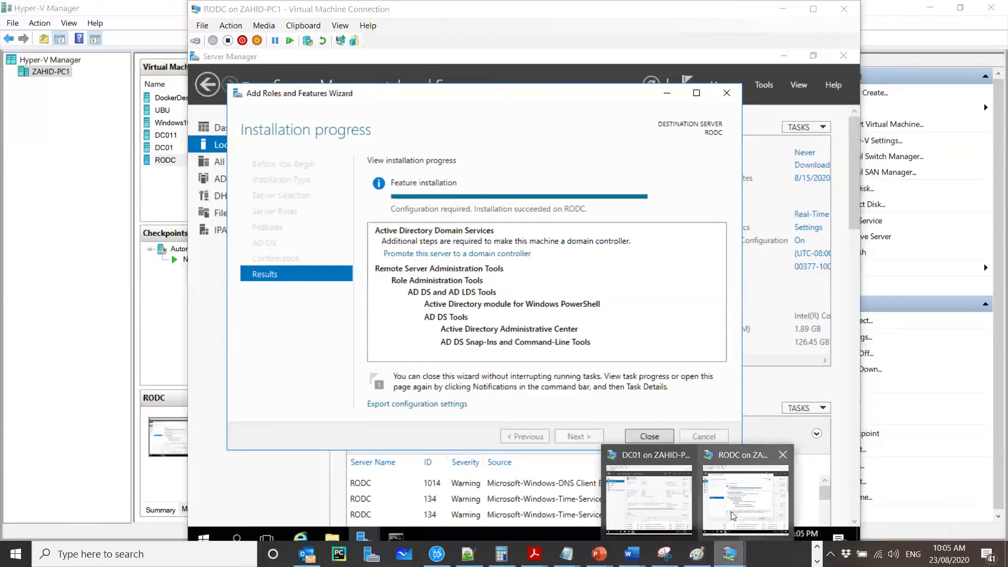
Step: Sign in to the DC01 virtual machine with the administrator password
click(674, 508)
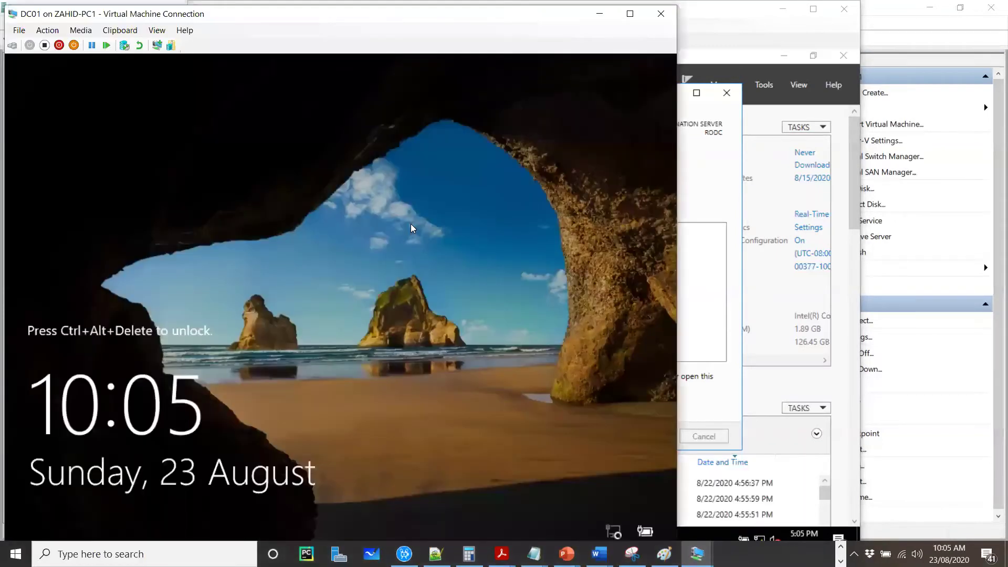
key(ctrl+alt+End)
text(P@ssw0rd)
key(Return)
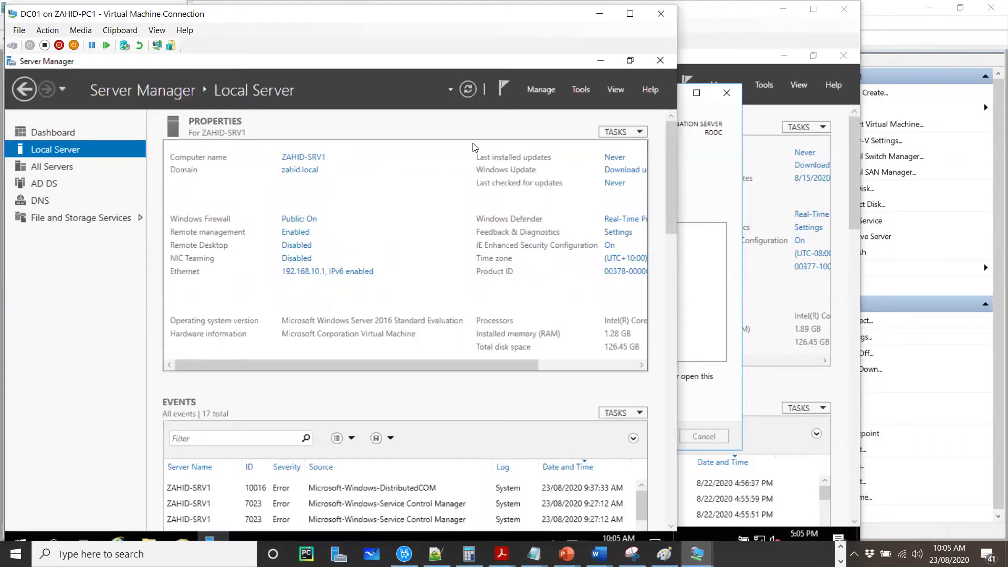
Step: Open Active Directory Users and Computers from Server Manager's Tools menu
click(537, 91)
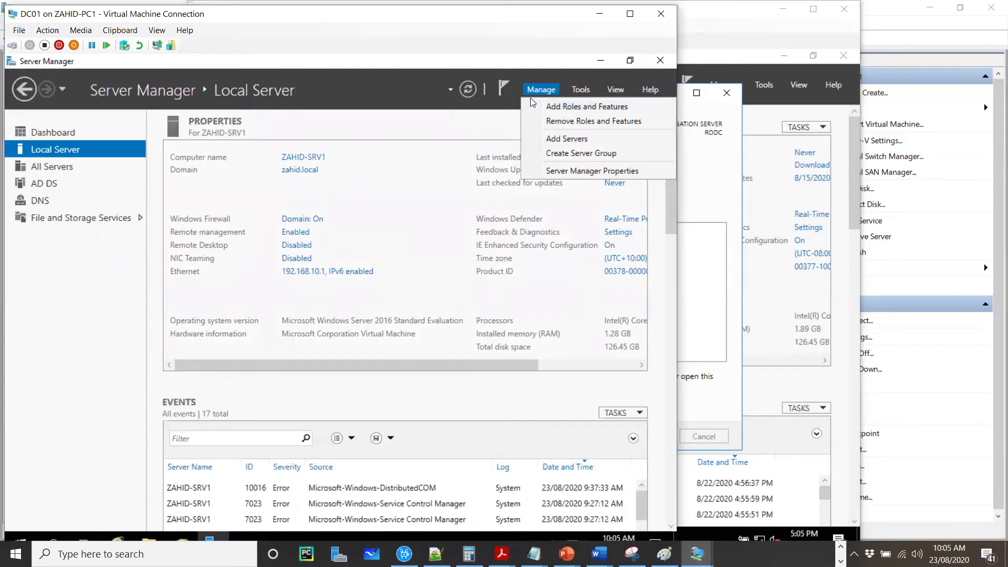
click(468, 129)
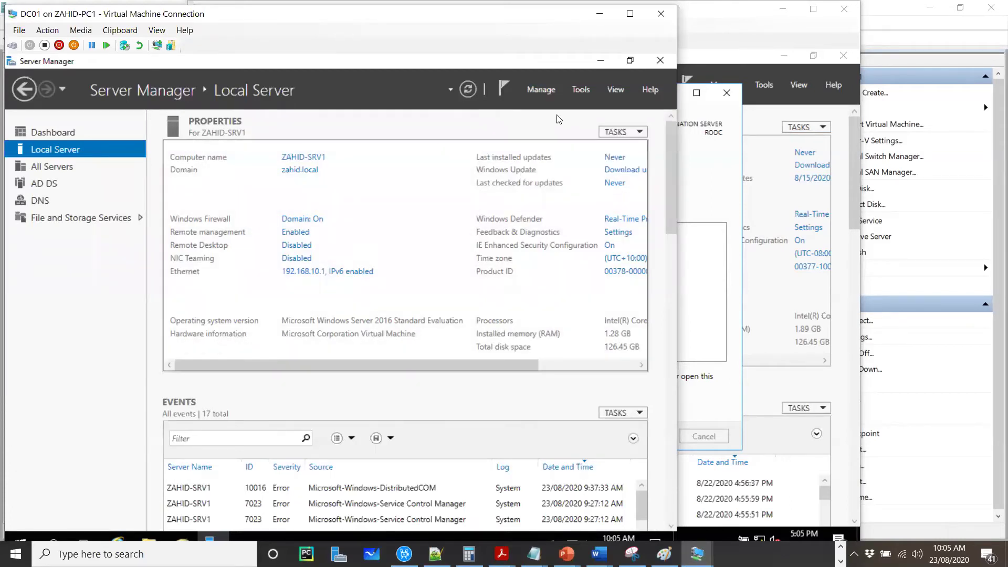
click(580, 93)
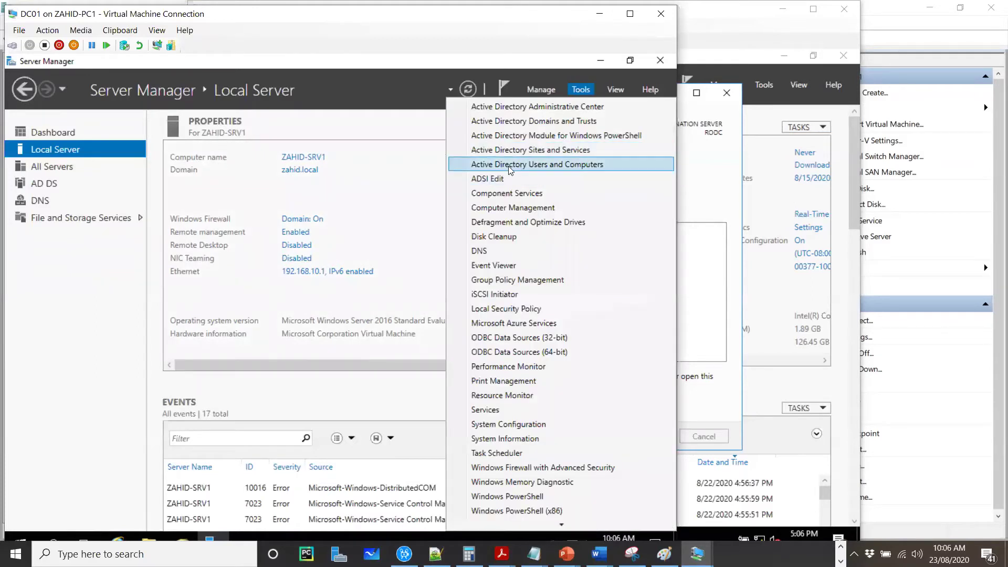
click(534, 166)
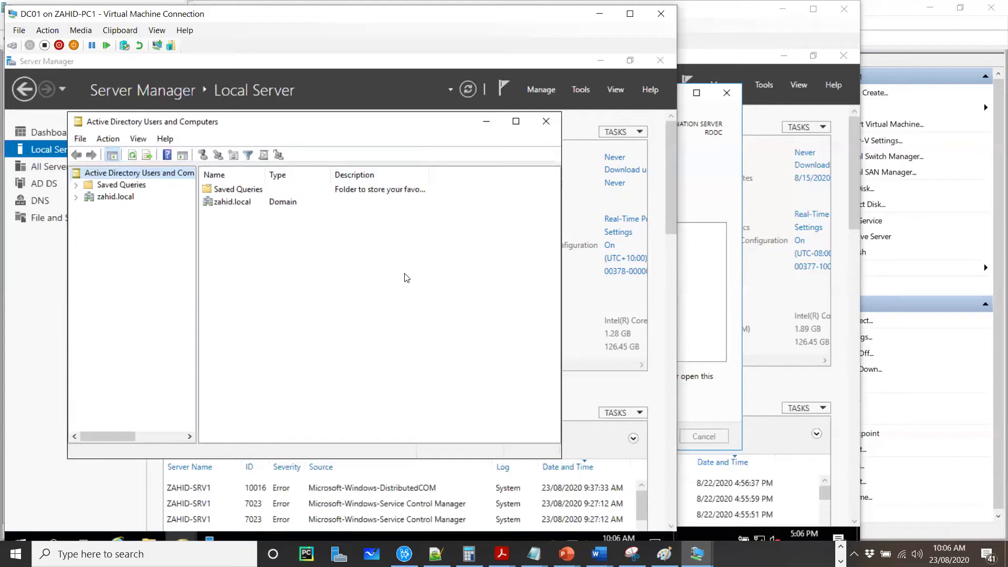
Step: Expand zahid.local and open its Domain Controllers container, showing ZAHID-SRV1
click(78, 198)
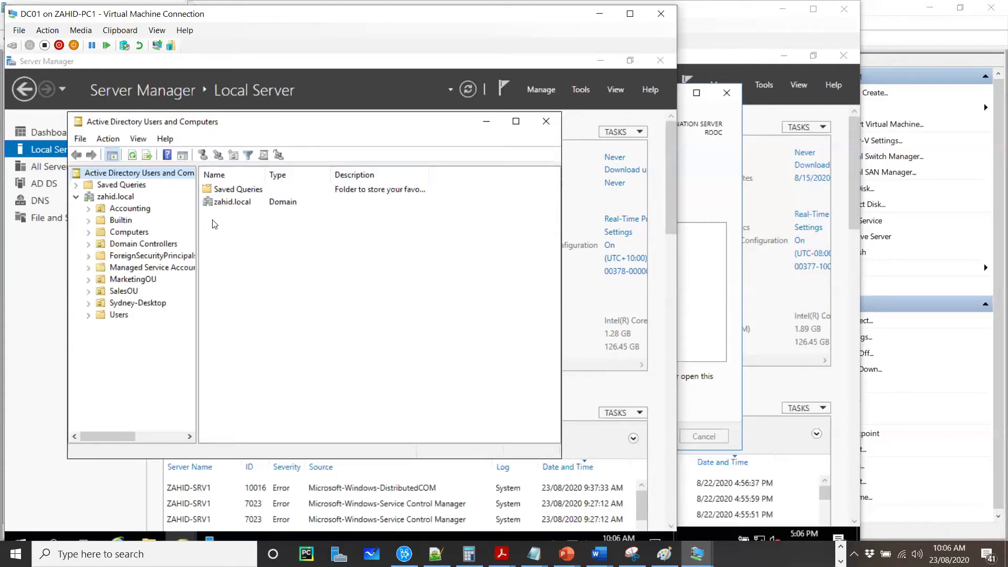
drag(200, 228, 231, 226)
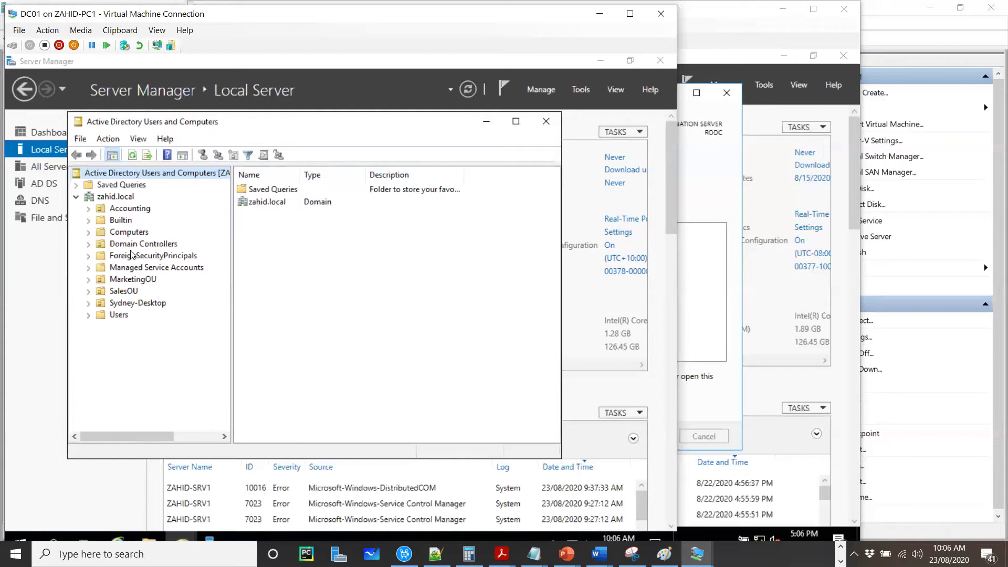
click(140, 246)
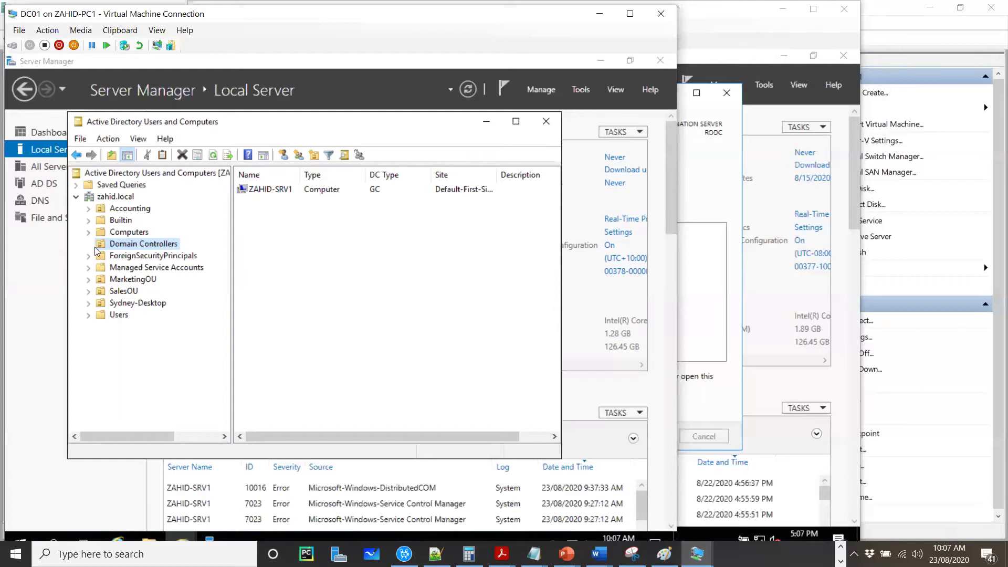
Step: Start pre-creating a read-only domain controller account, keeping the current administrator credentials
right_click(162, 247)
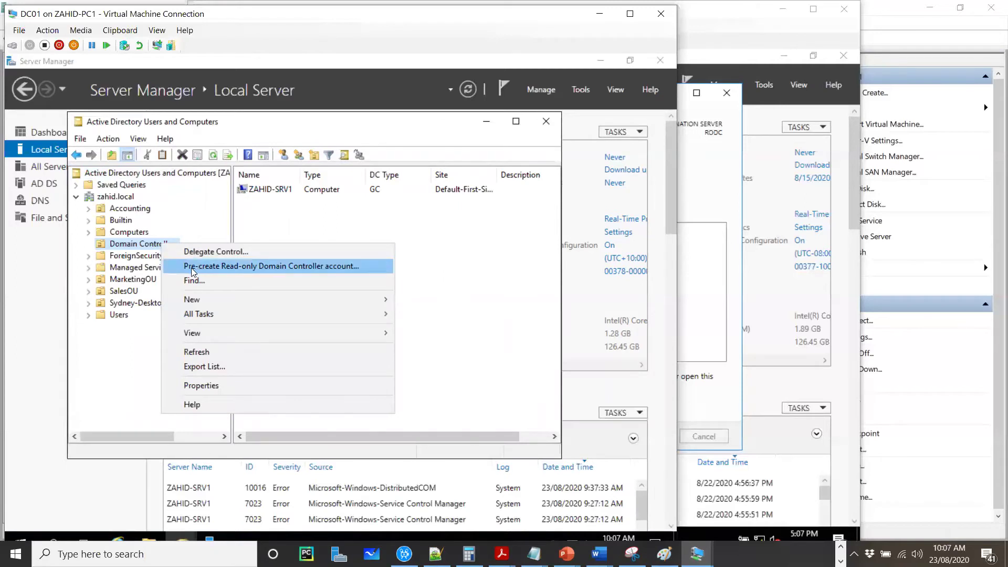
click(321, 269)
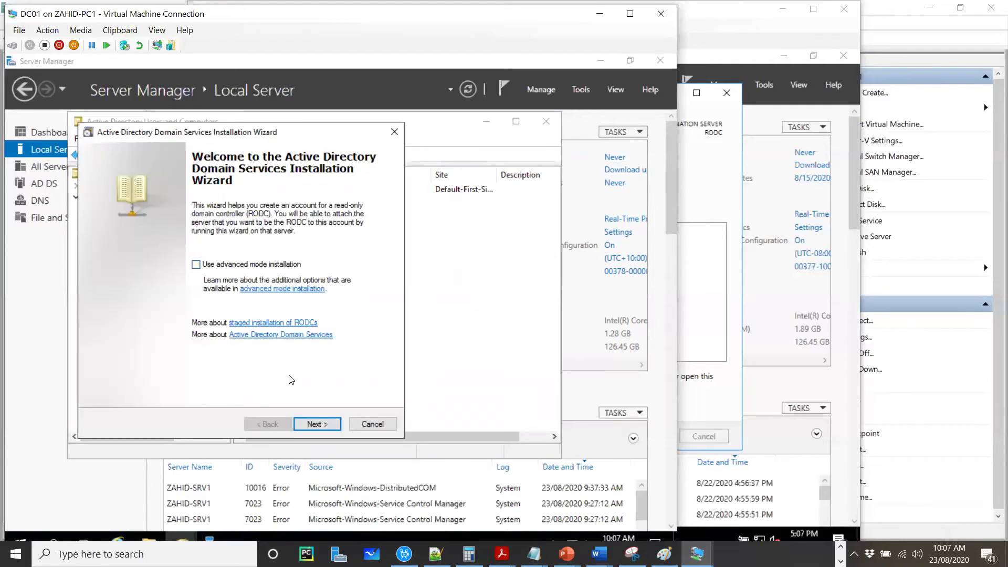
click(317, 424)
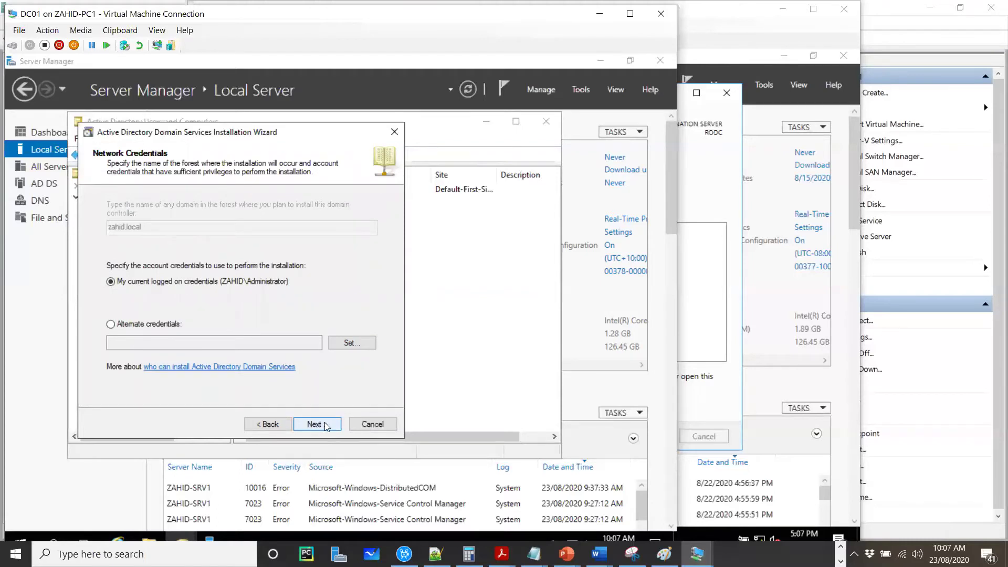
click(324, 424)
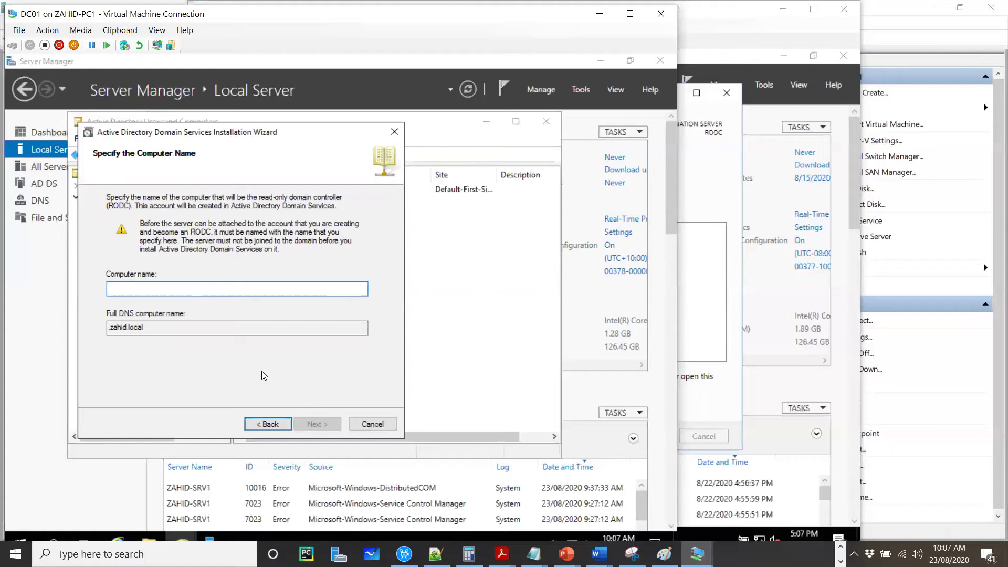
Step: Enter RODC as the computer name and continue to site selection
text(RODC)
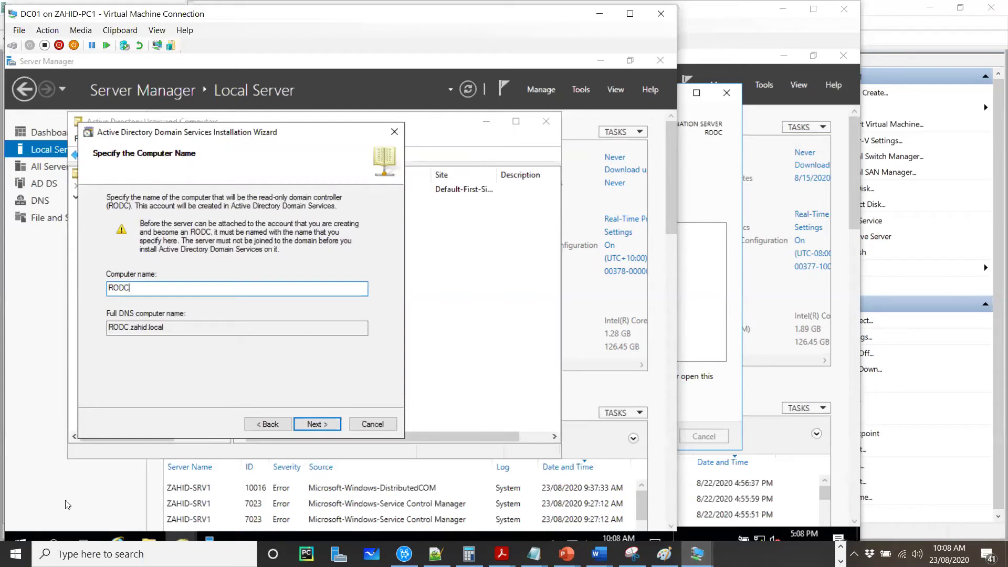
click(315, 425)
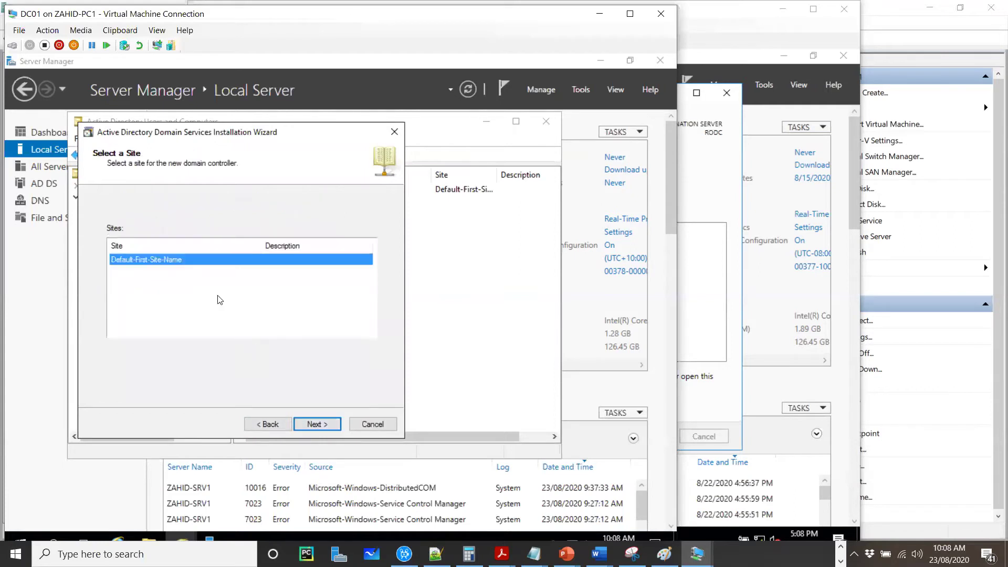
Step: Accept Default-First-Site-Name, keep DNS server and global catalog, skip delegation, and create the account
click(323, 426)
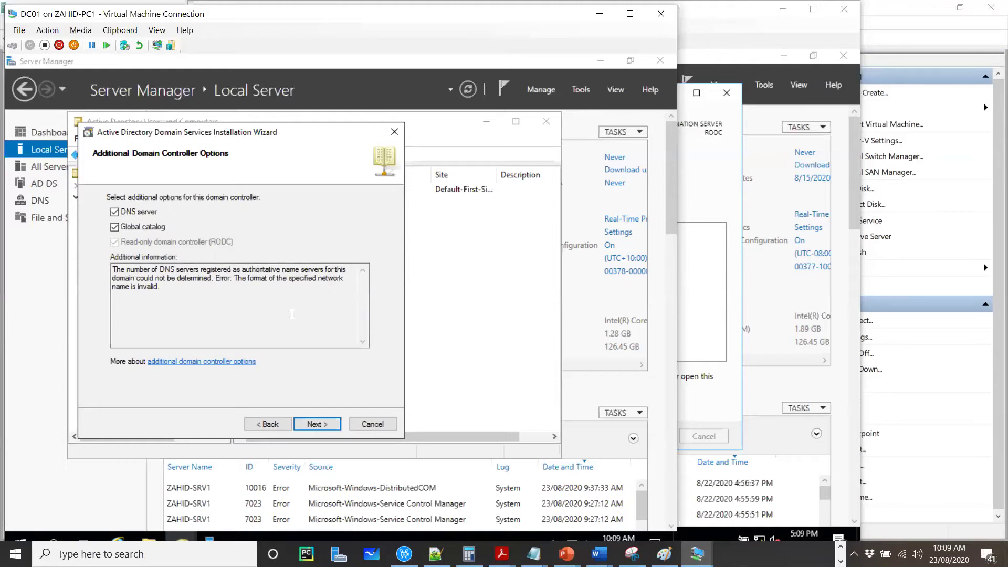
click(316, 424)
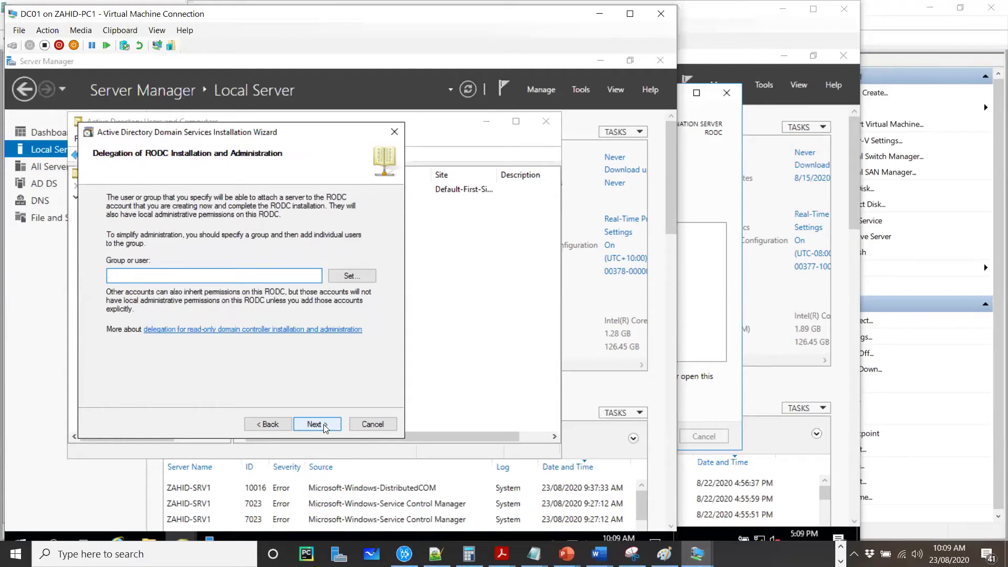
click(317, 424)
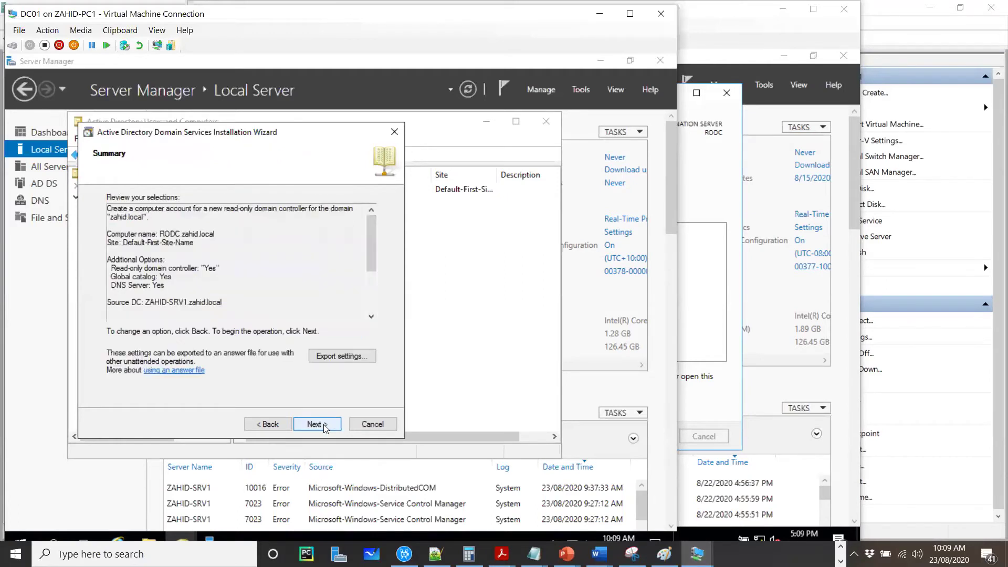
click(316, 425)
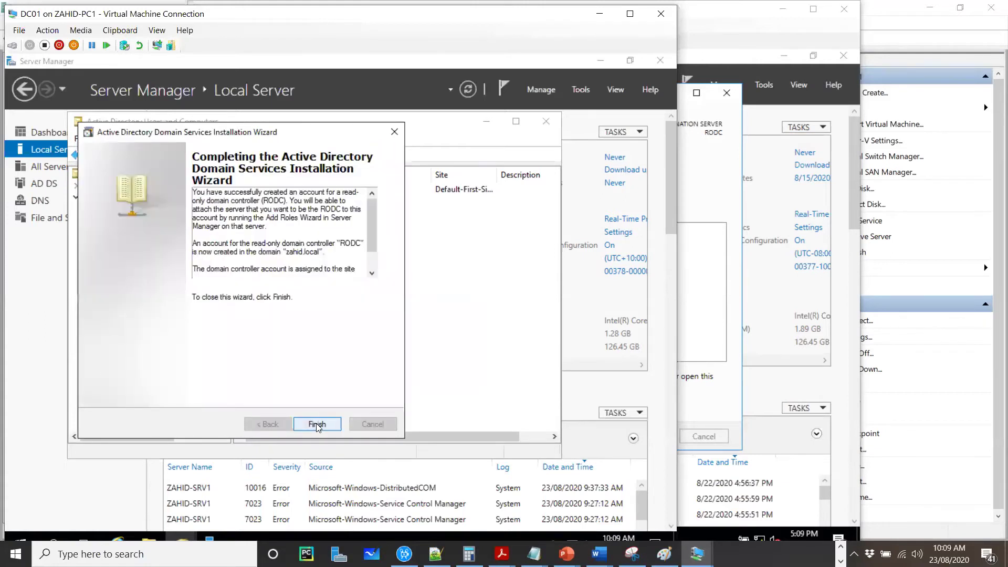
Step: Finish the account wizard, confirm RODC is listed as an unoccupied DC, then bring up PowerPoint
click(317, 425)
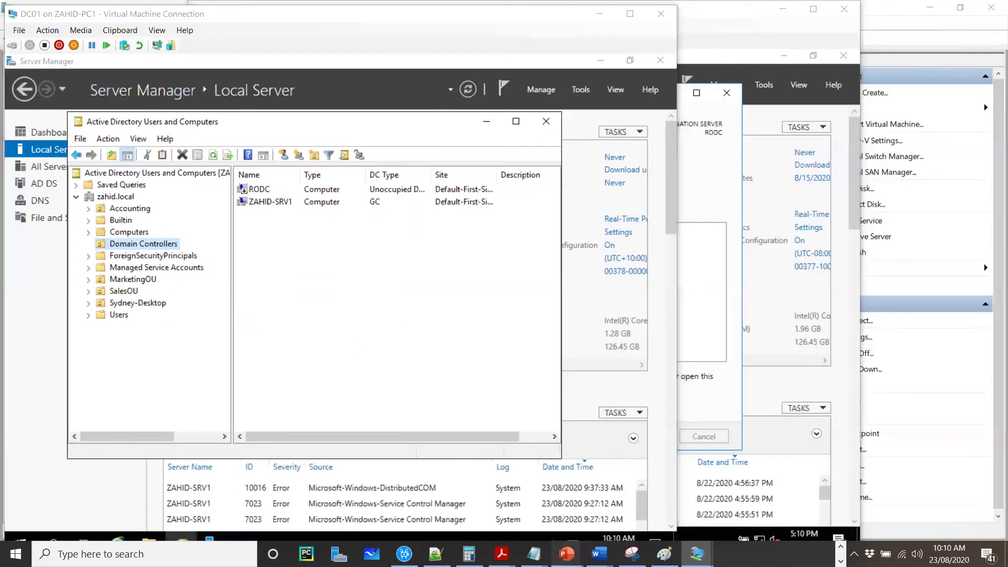
click(599, 554)
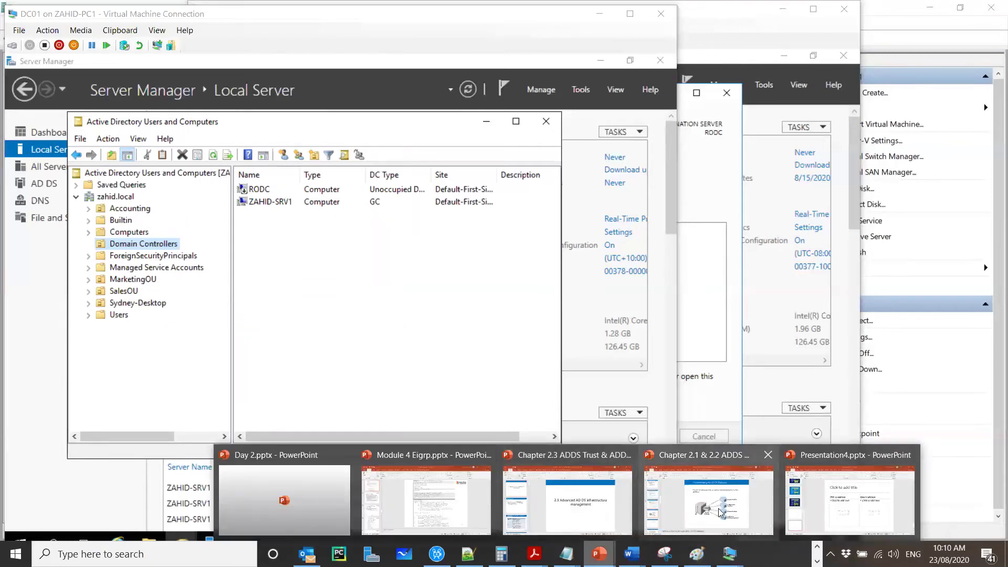
Step: Review slide 12, Considerations for implementing RODCs, in the ADDS deck, then minimize PowerPoint
click(718, 508)
scroll(625, 325, up, 4)
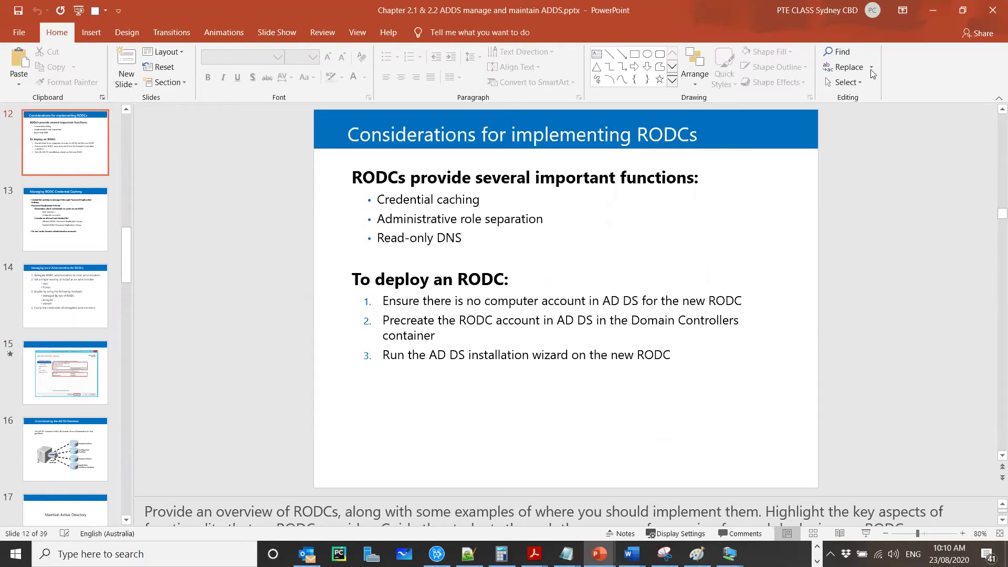
click(933, 10)
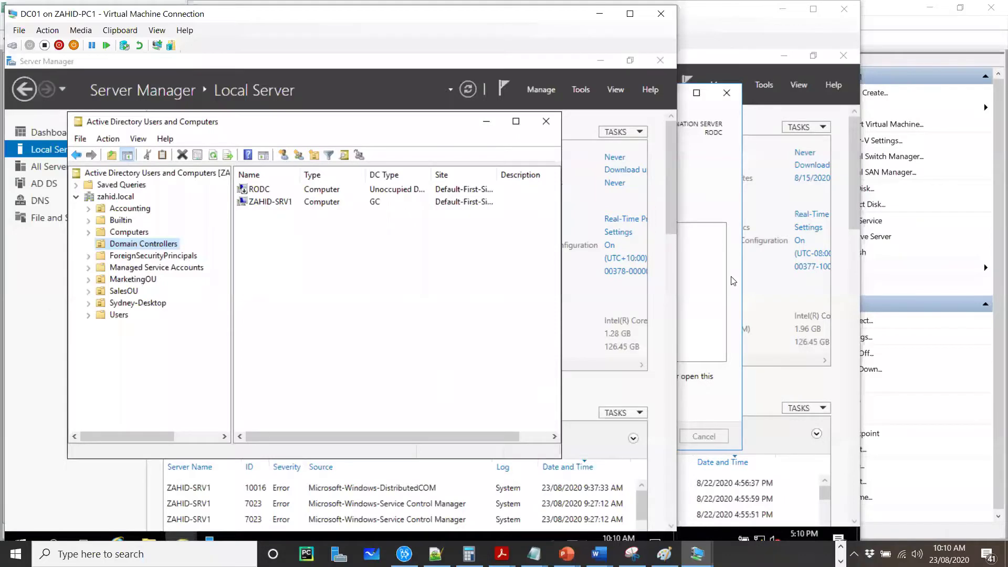
Step: Bring the RODC VM forward and close its finished Add Roles and Features Wizard
click(738, 281)
click(642, 437)
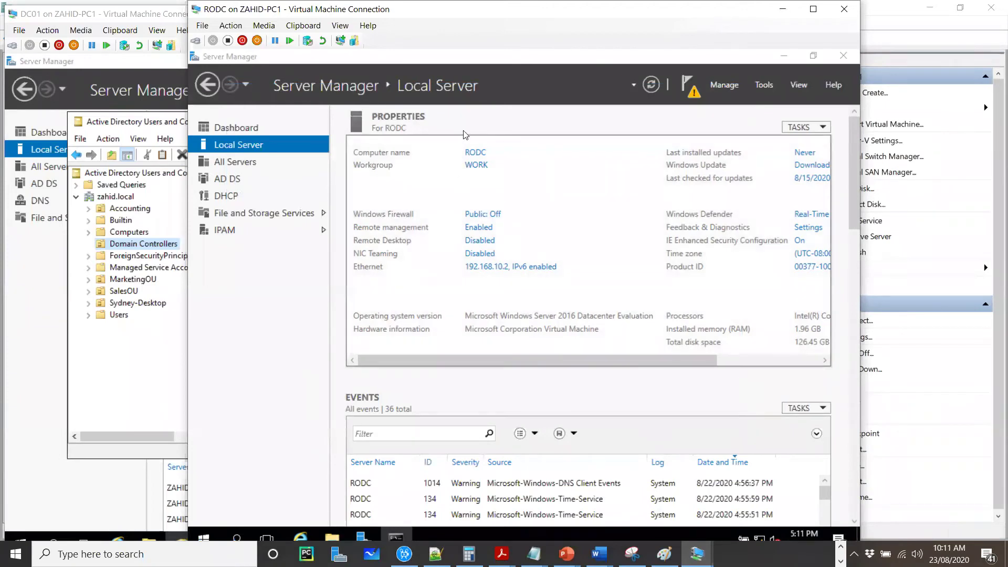
Step: Reposition the RODC window and confirm its Local Server firewall reads Public: Off
drag(603, 11, 619, 30)
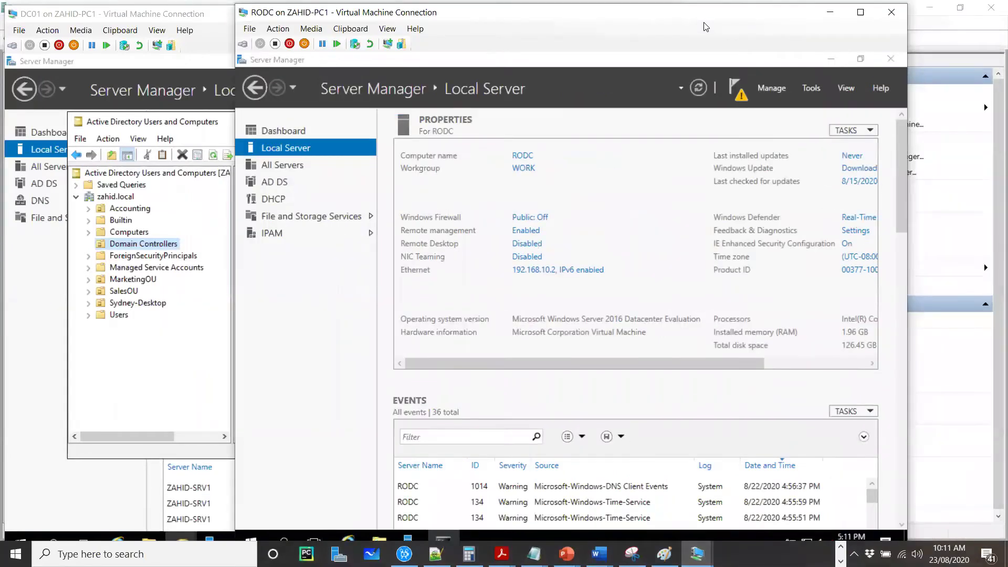
drag(706, 26, 667, 23)
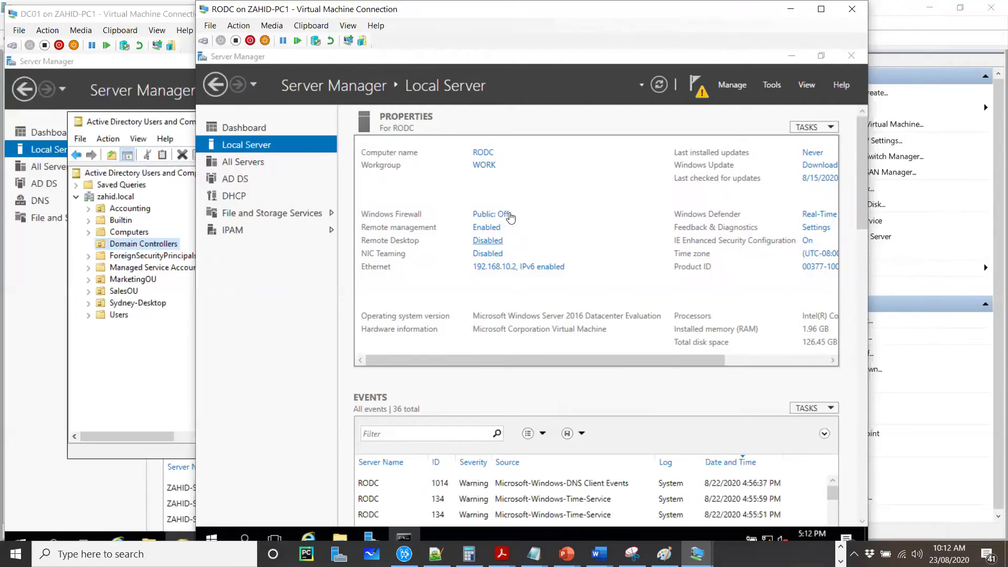
Step: Launch domain controller promotion from the notifications flag and enter zahid.local as the existing domain
click(701, 98)
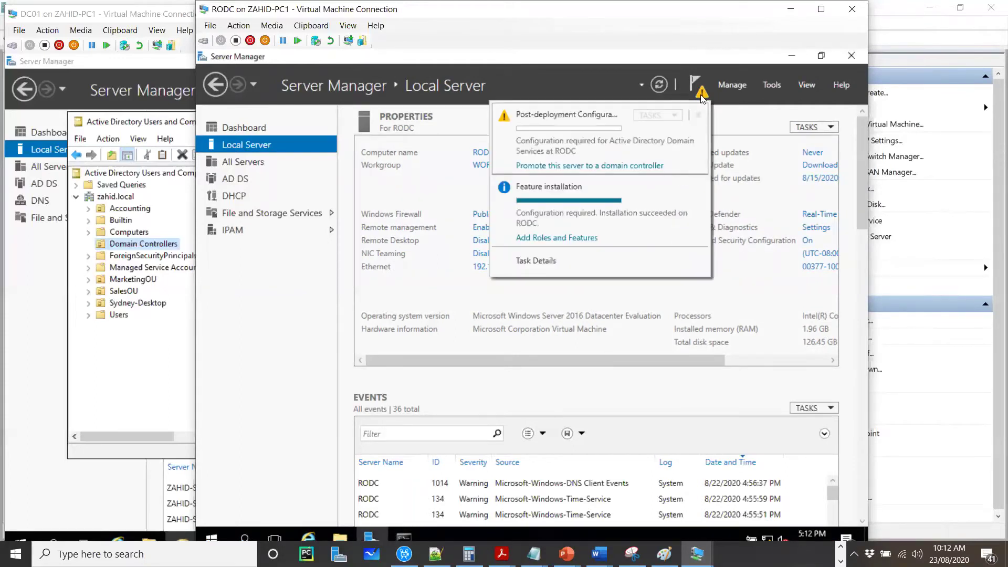
click(575, 167)
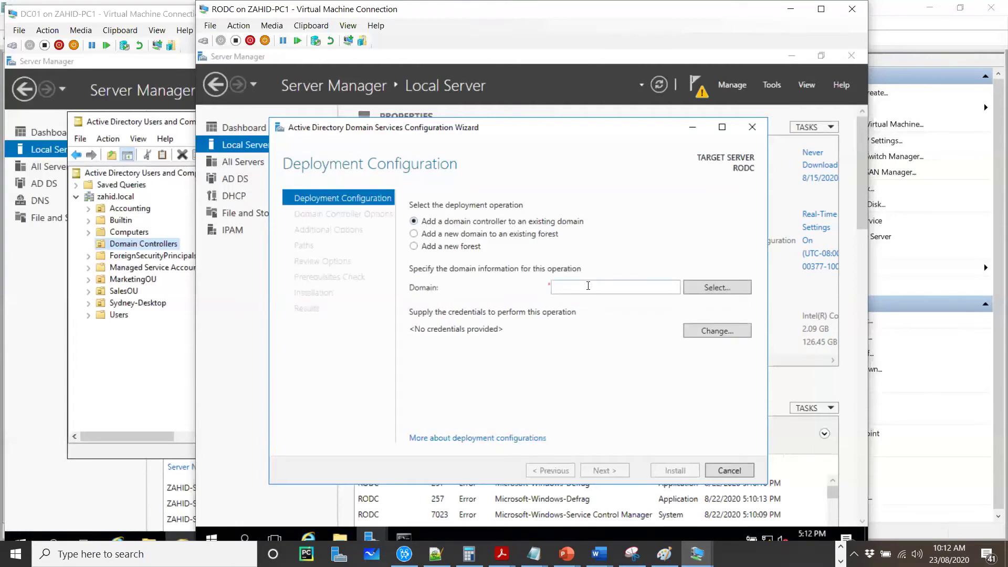
click(608, 287)
text(zahid.local)
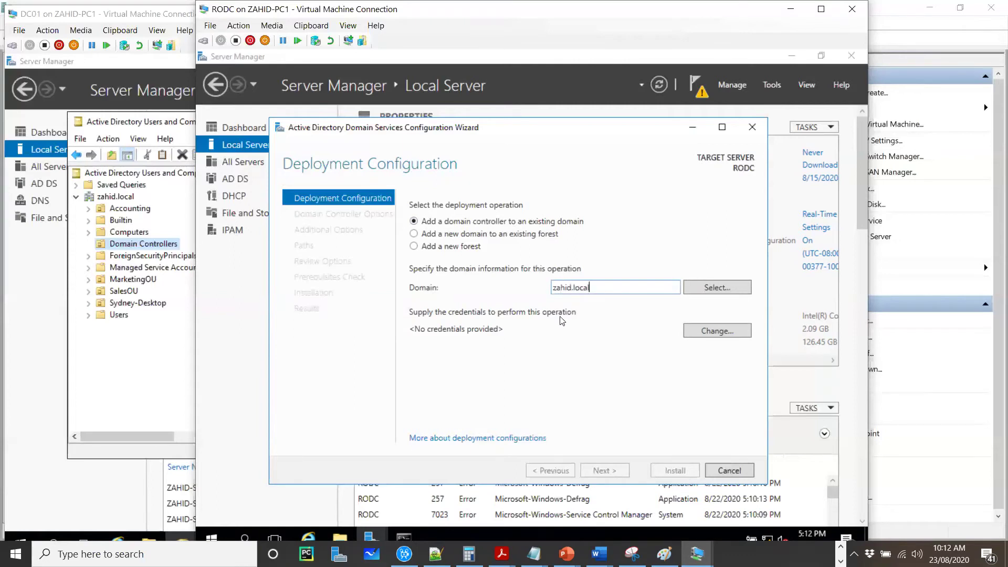
Step: Supply zahid\administrator and the domain admin password to list forest domains, which fails
click(717, 288)
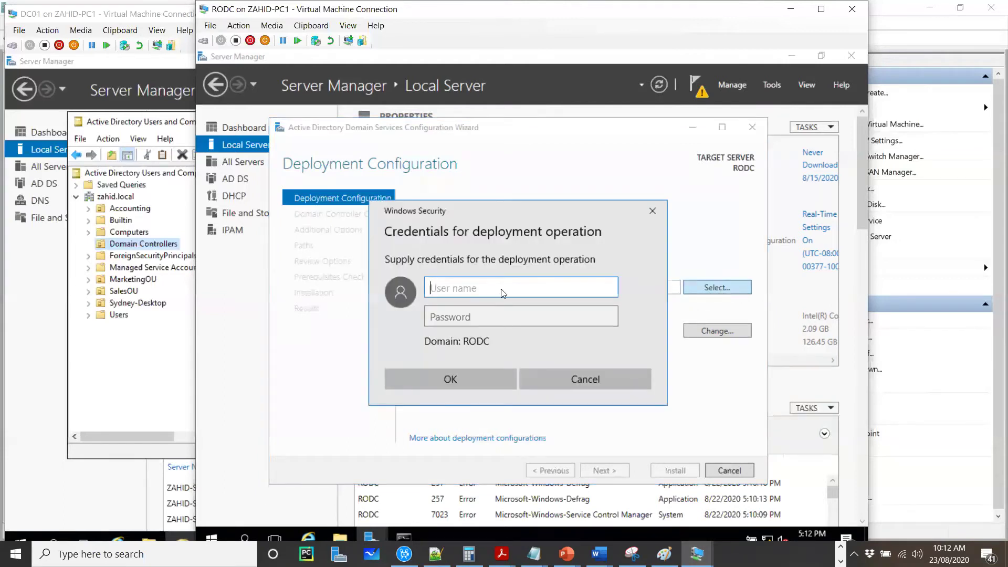
text(zahid@)
key(BackSpace)
key(BackSpace)
text(d\administrator)
key(Tab)
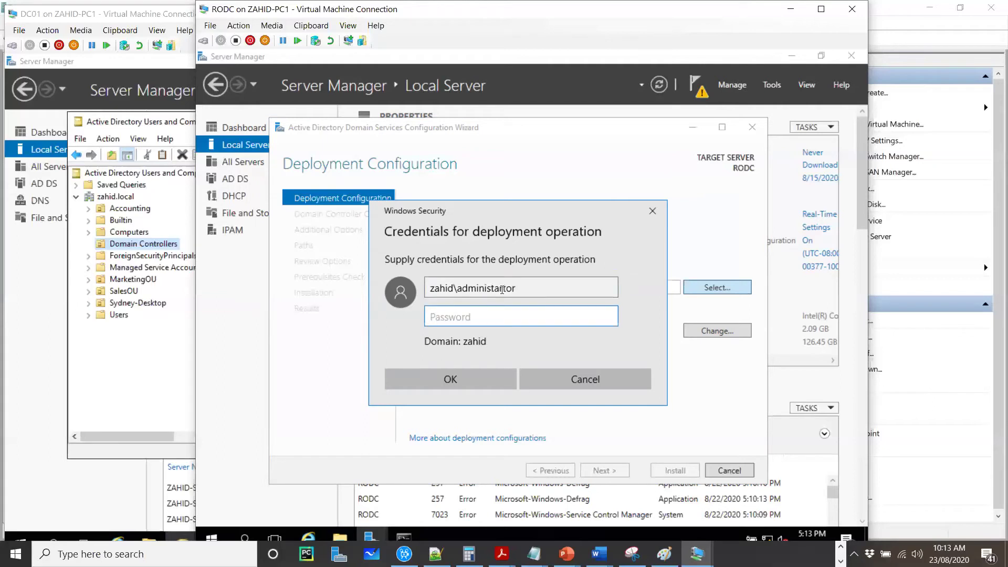
text(Pa$$w0rd)
click(466, 378)
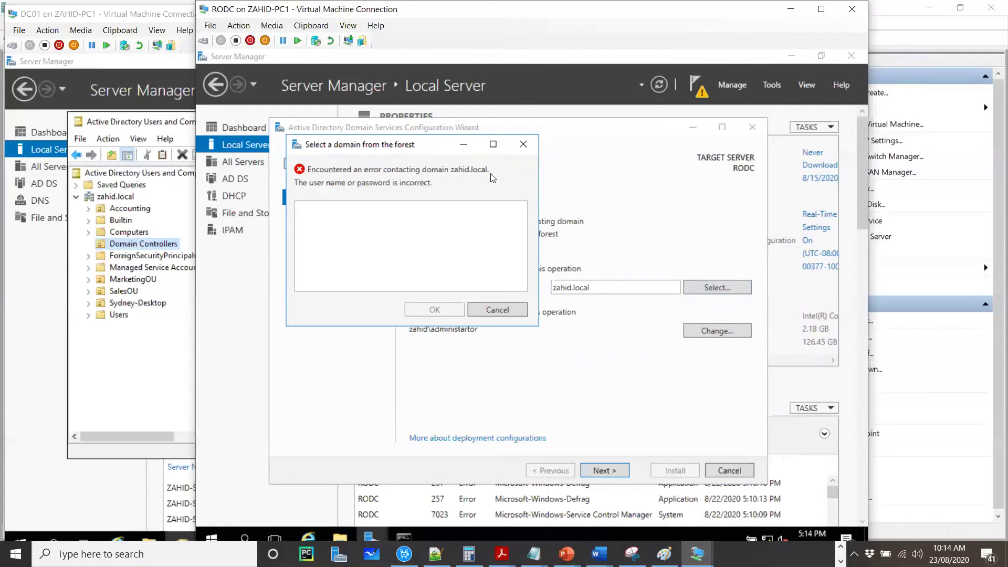
Step: Dismiss the domain lookup error, retry the lookup, and dismiss the error again
click(491, 311)
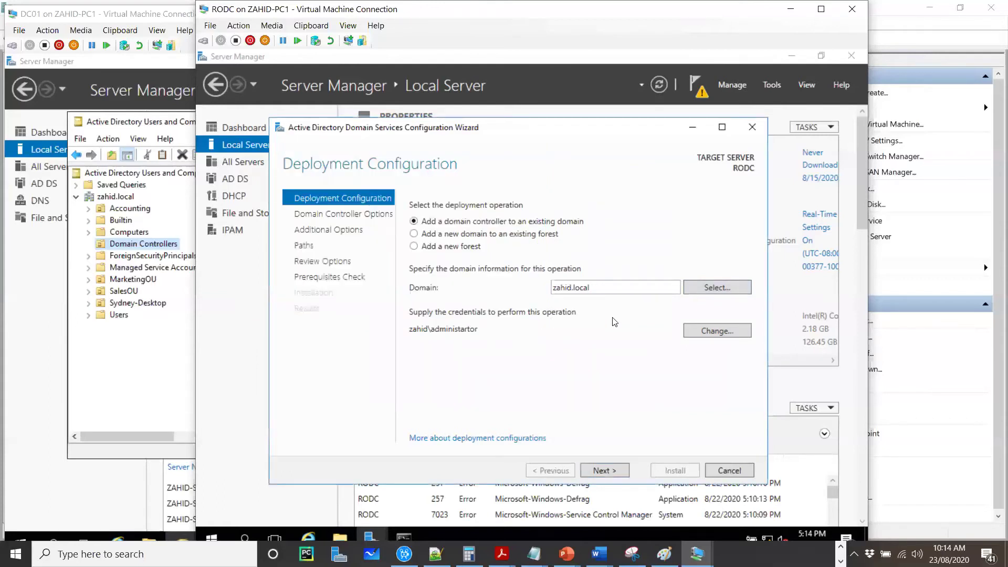
click(707, 287)
click(533, 325)
Step: Change the deployment credentials to zahid\administrator with the account password
click(715, 331)
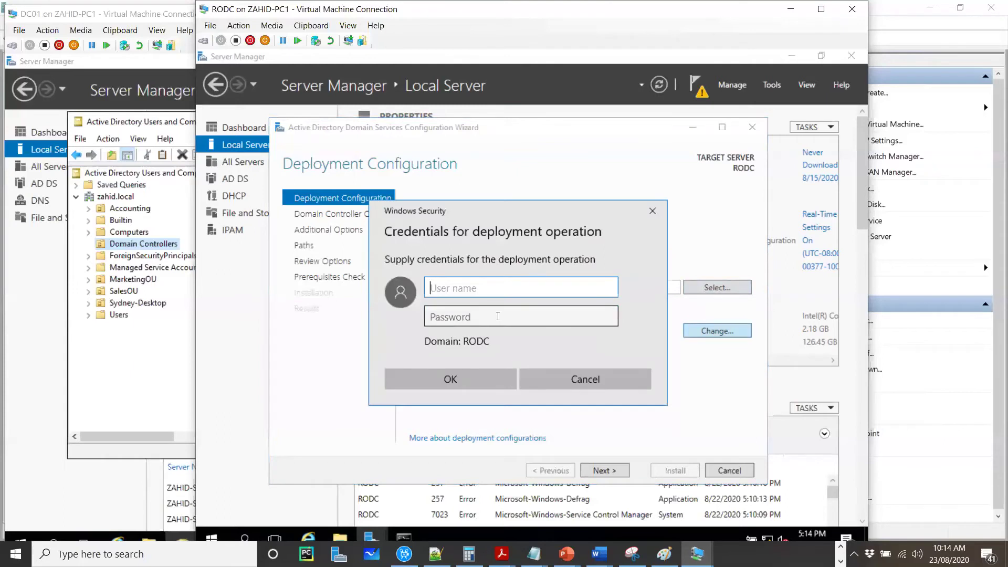
text(zahid\adm)
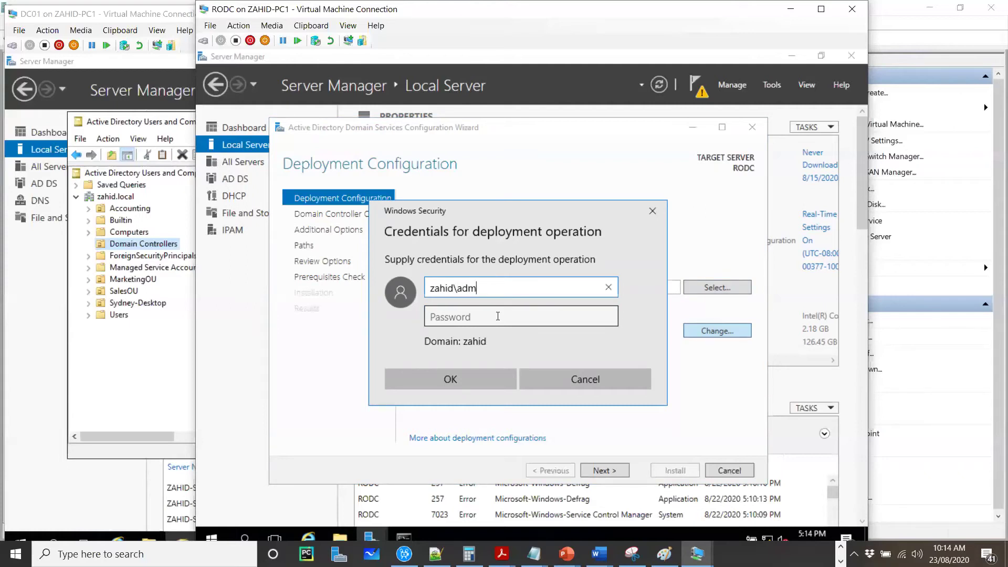
text(inistrator)
click(498, 316)
text(••••••••)
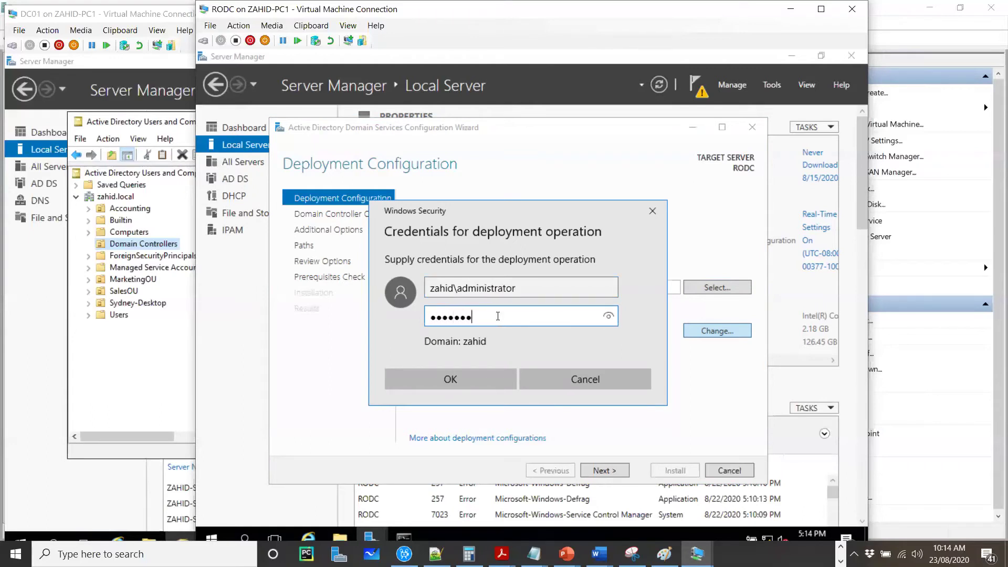
click(468, 373)
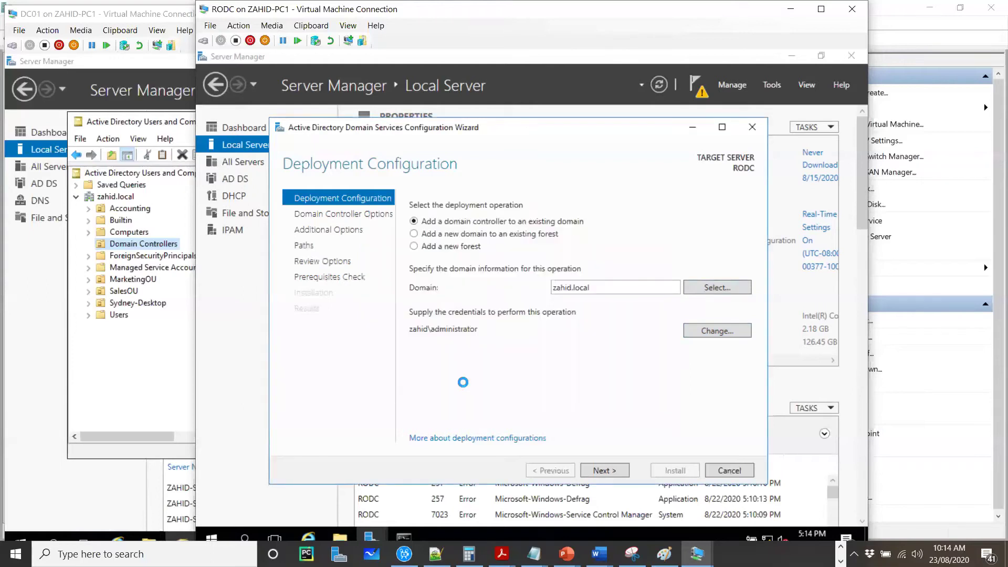
Step: Attempt to continue the wizard, retry the domain lookup, and dismiss its error
click(608, 470)
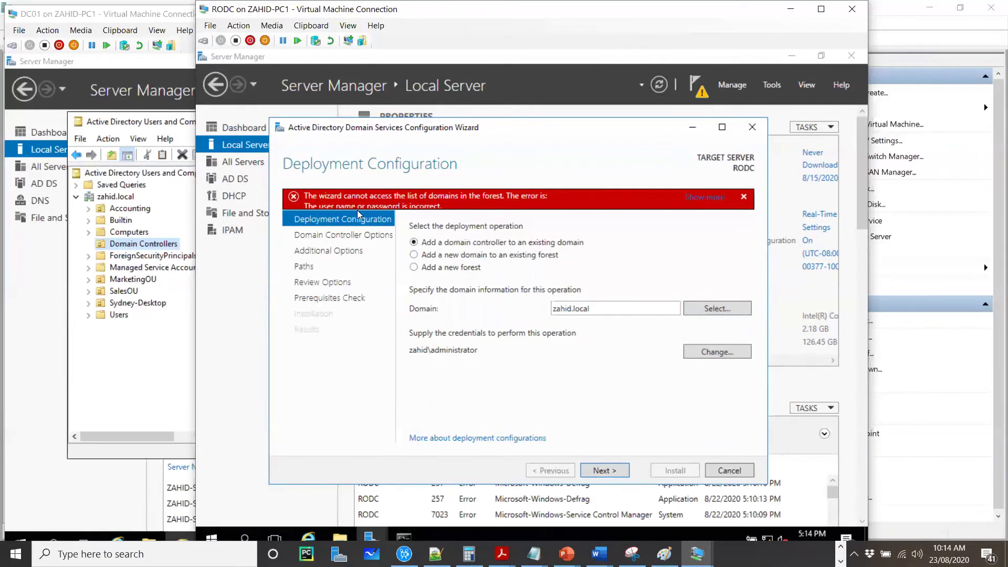
click(706, 310)
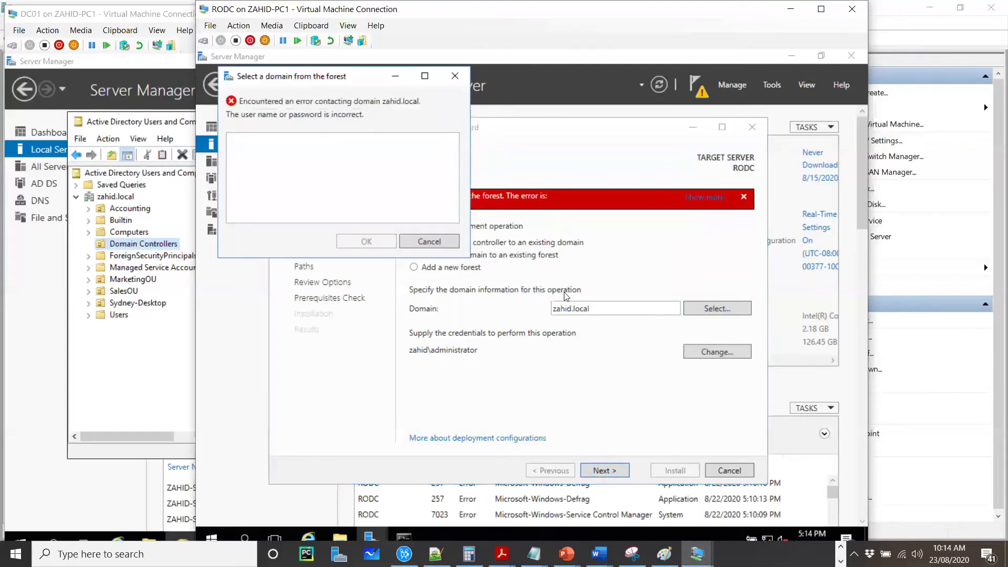
click(433, 241)
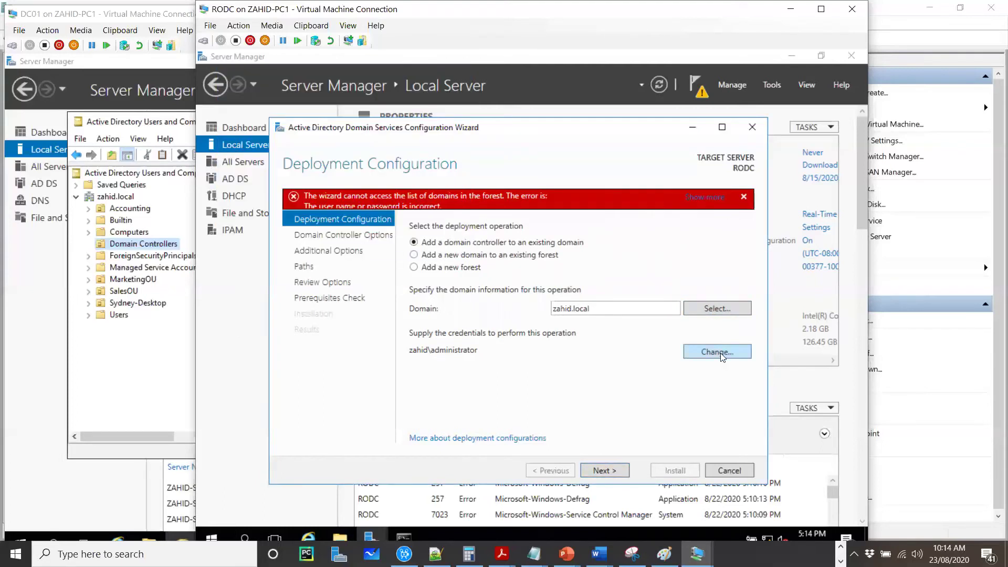
Step: Set the deployment credentials to plain administrator with its password and continue the wizard
click(720, 353)
text(admi)
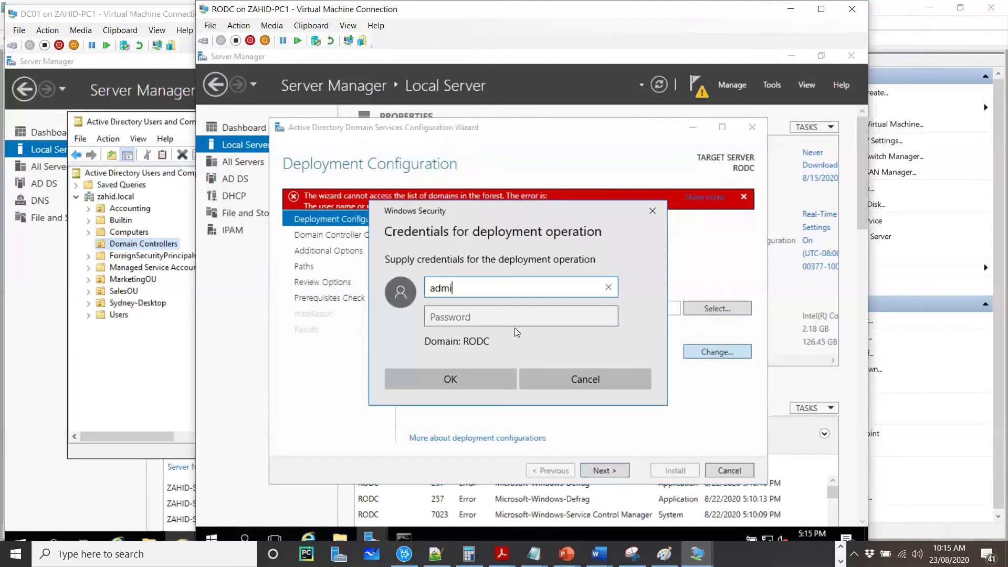
text(nistrator)
key(Tab)
text(••••••••)
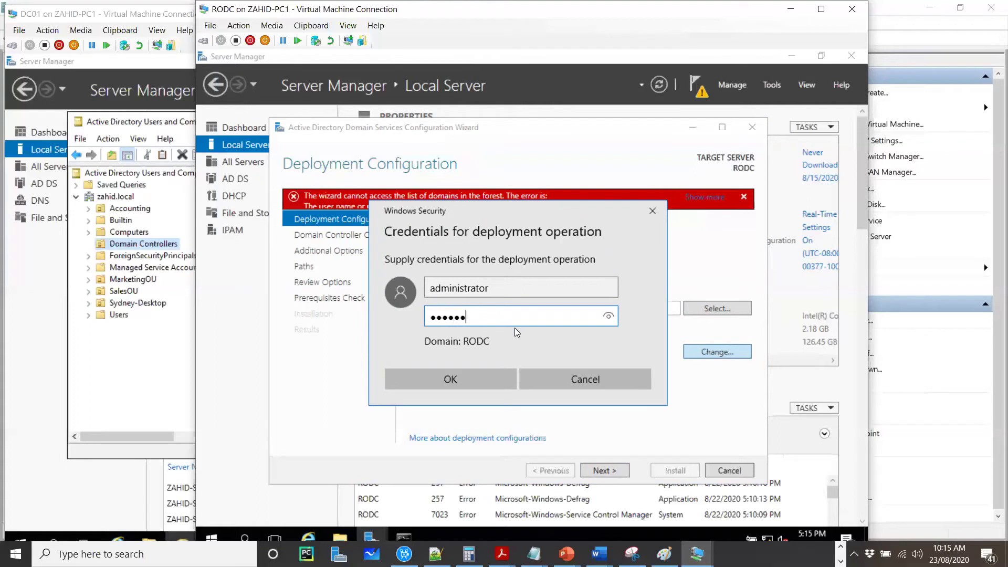
click(477, 382)
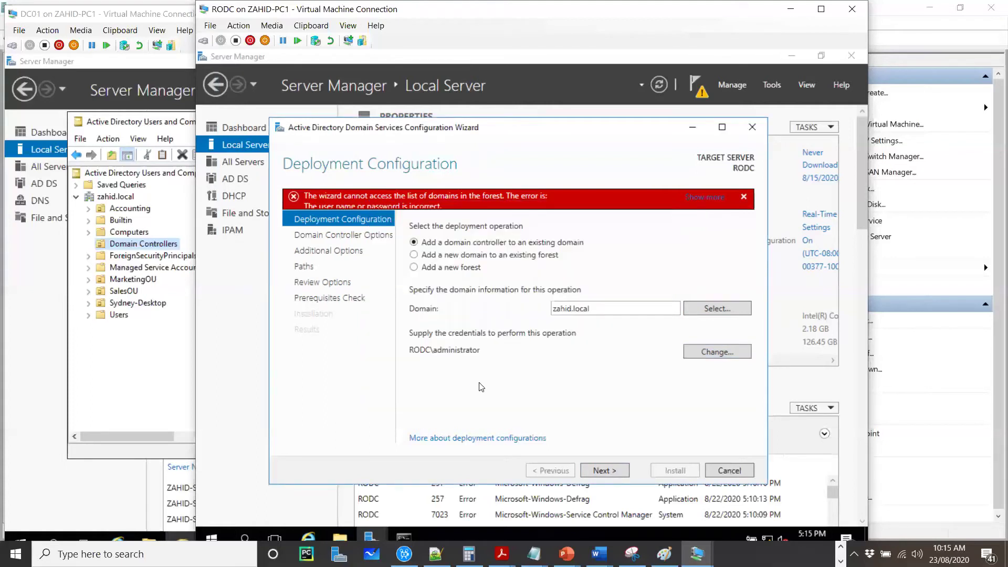
click(609, 472)
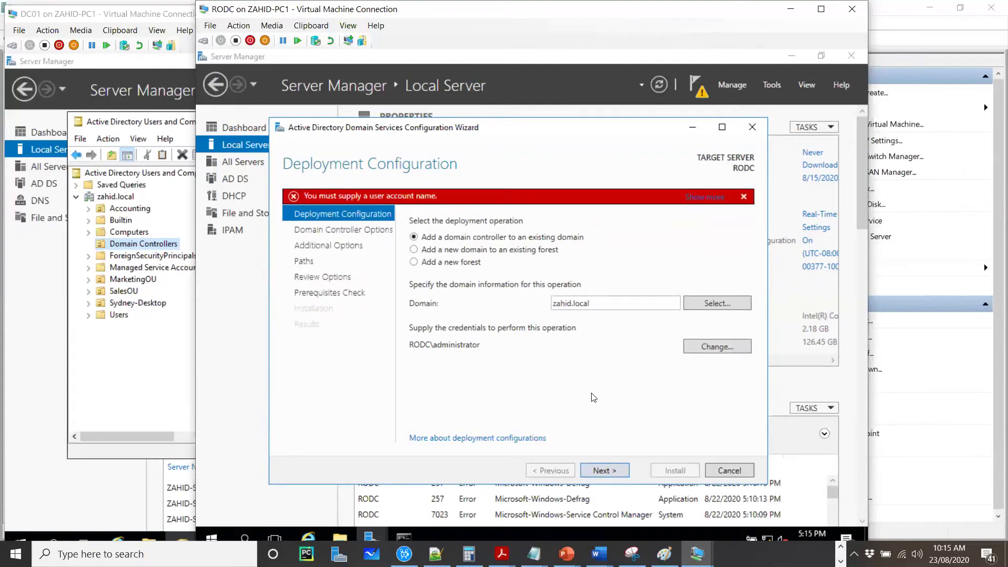
Step: Re-enter the credentials as administrator with its password, prefixing the user name with zahid\
click(707, 347)
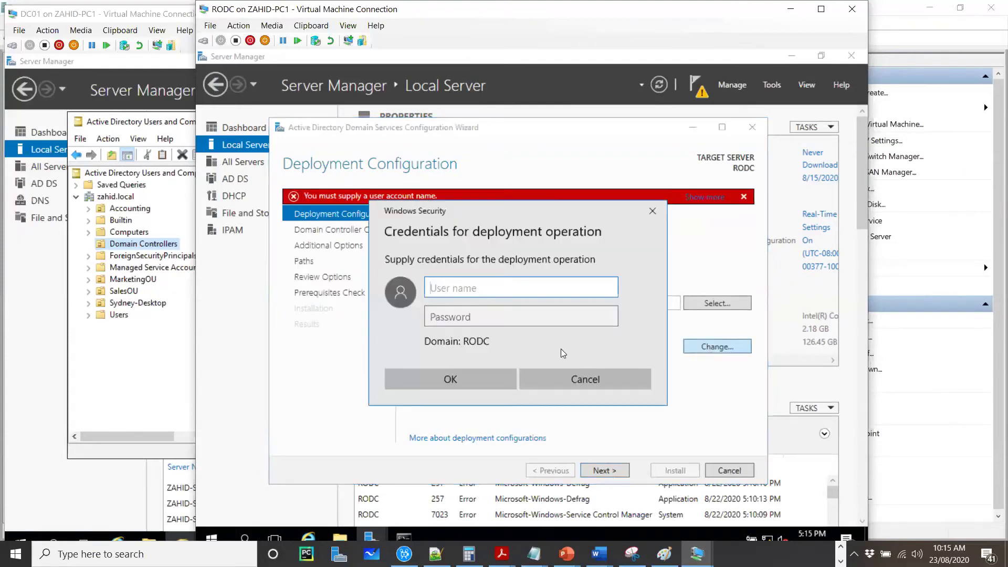
text(administrator)
key(Tab)
text(••••••••)
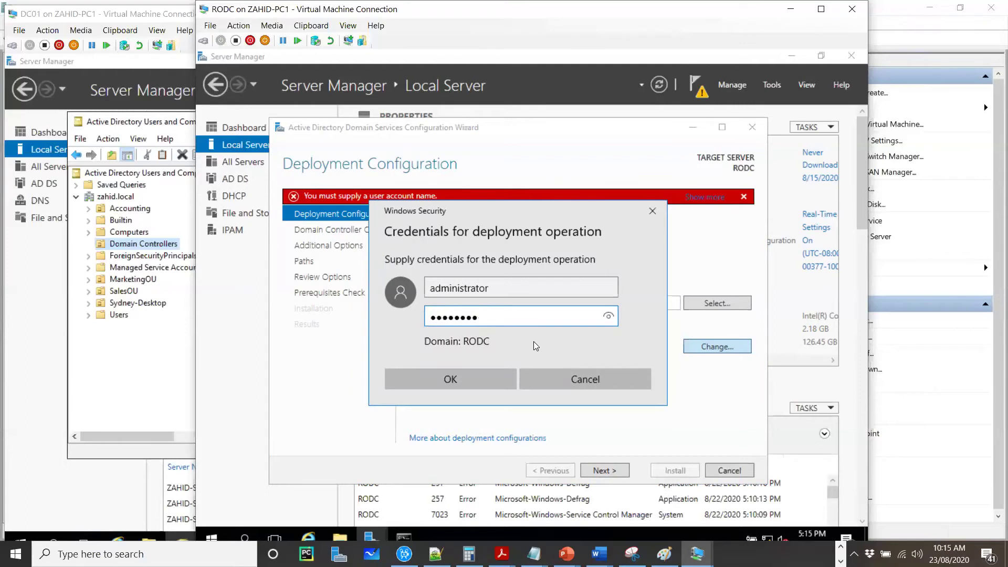
click(431, 289)
text(zahid\)
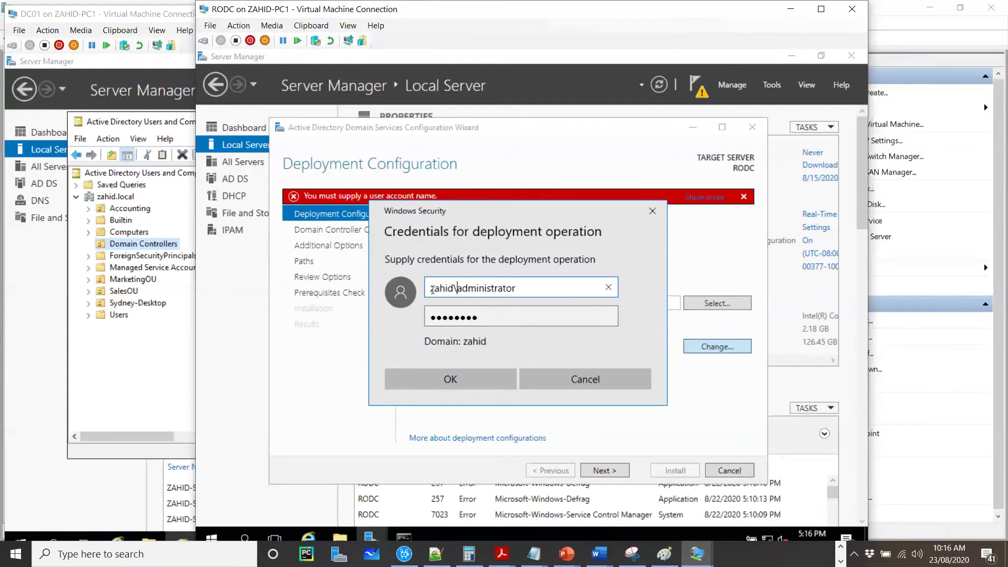
click(465, 382)
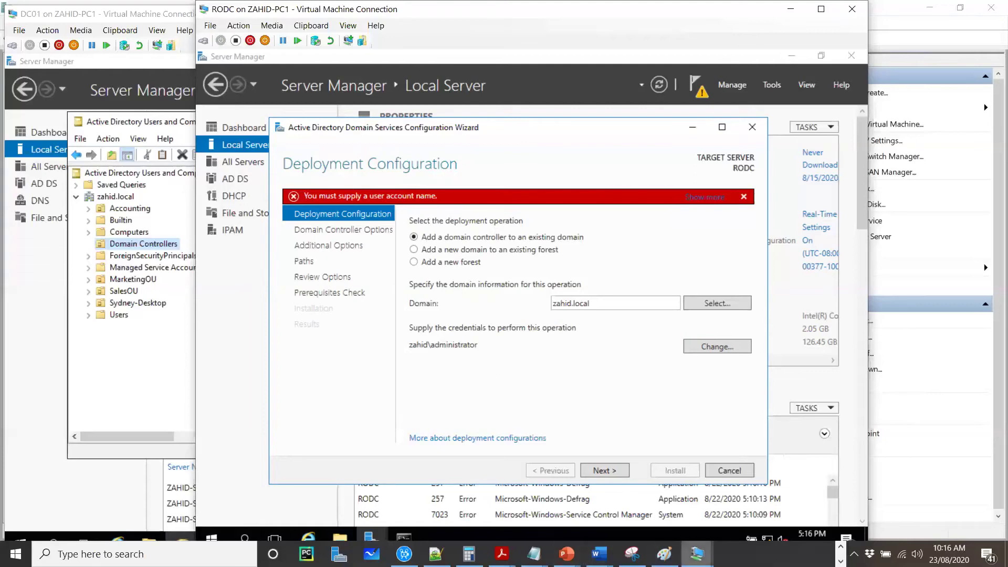
Step: Switch to the DC01 VM and bring its Server Manager window to the front
mouse_move(696, 546)
click(658, 505)
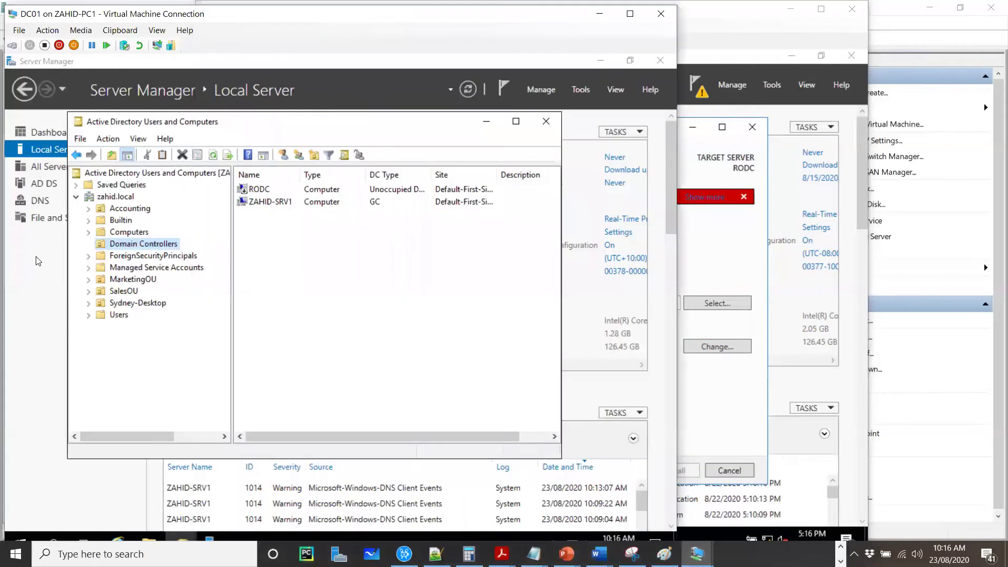
click(37, 261)
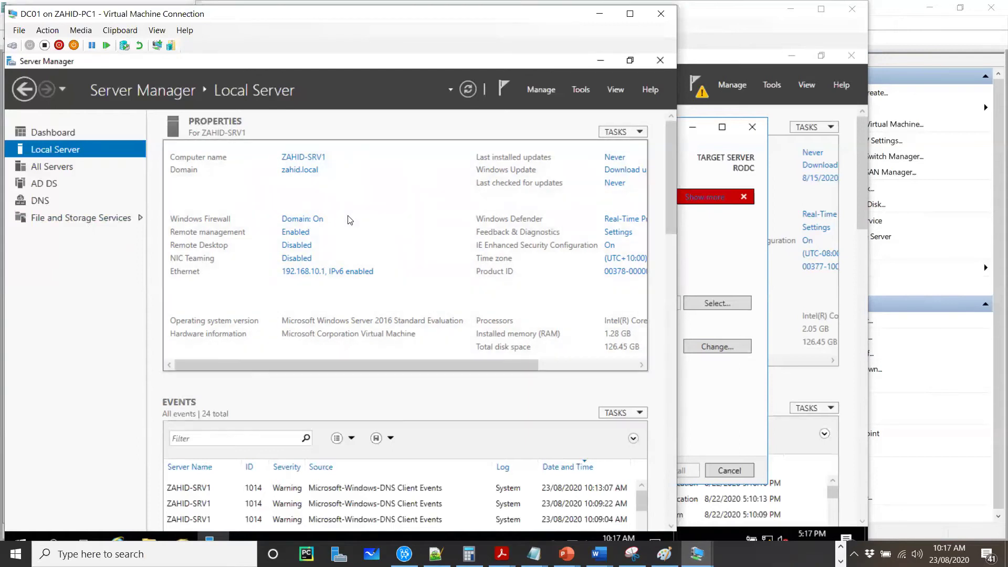
Step: Switch off DC01's Windows Firewall for the domain, private and public network profiles
click(306, 223)
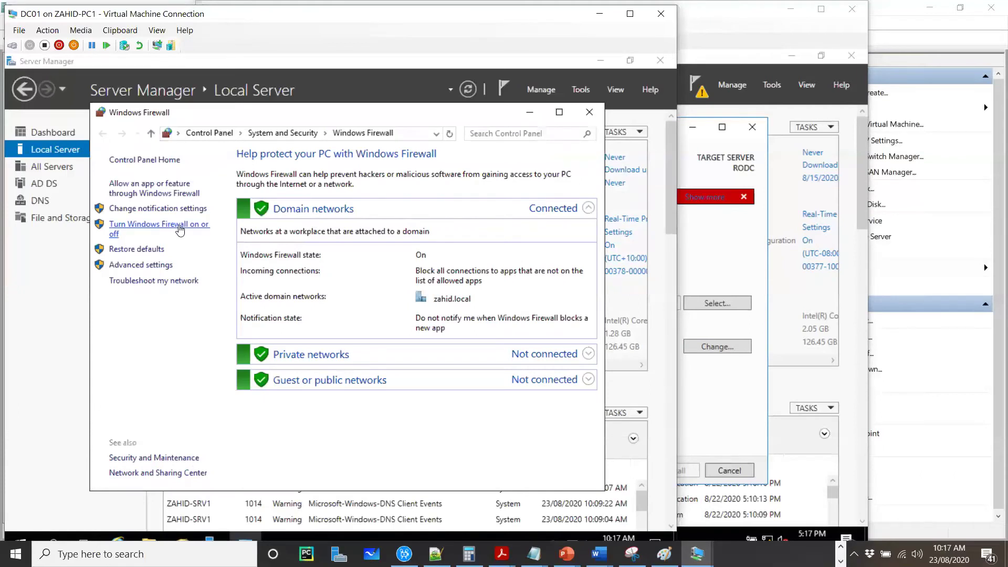
click(179, 230)
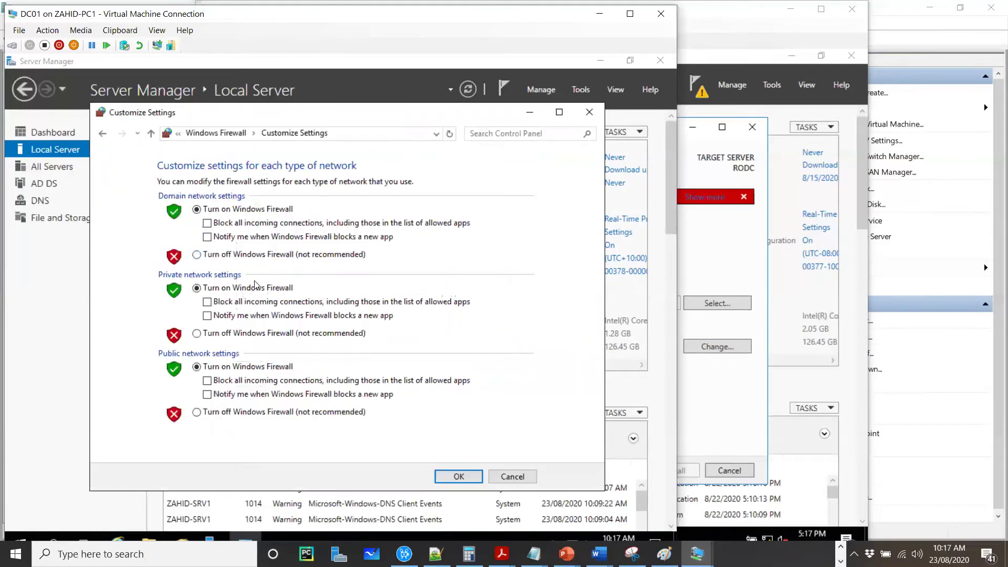
click(223, 255)
click(227, 334)
click(230, 412)
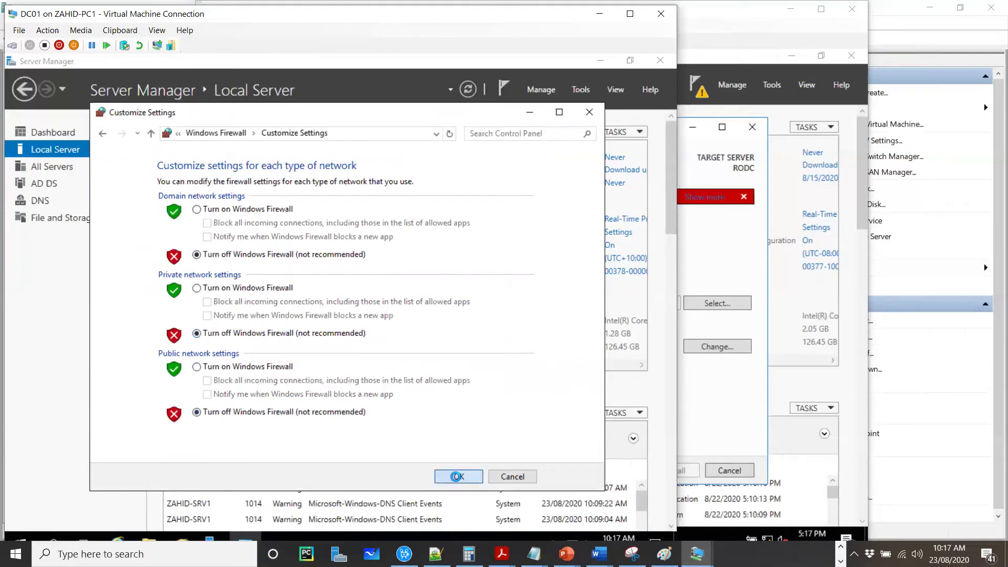
click(458, 478)
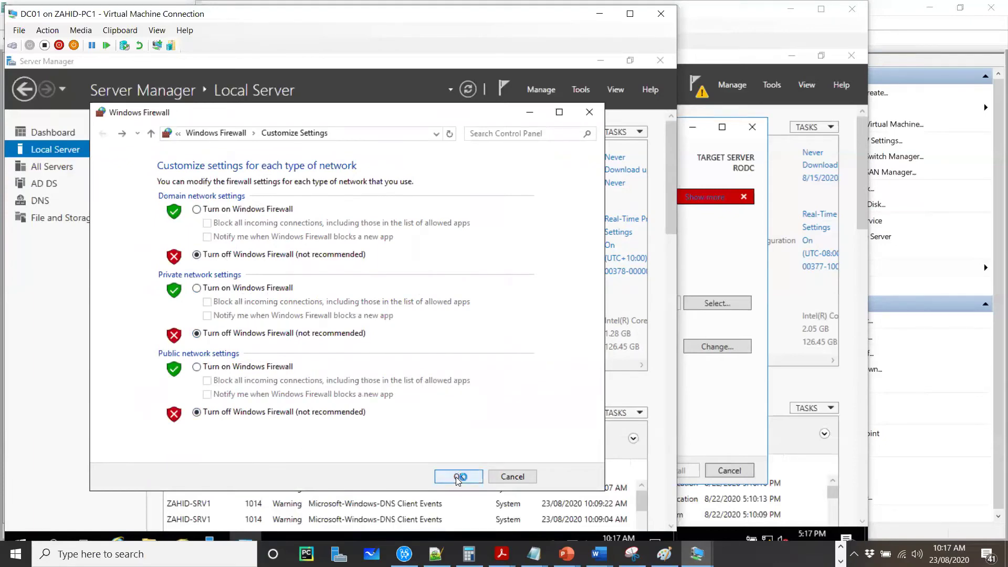
click(589, 111)
right_click(24, 534)
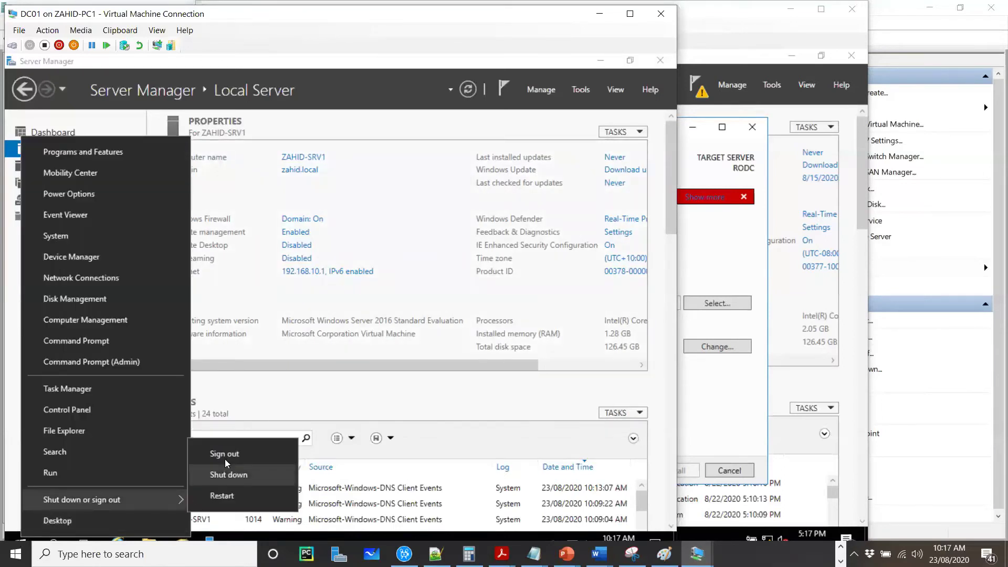
Step: Sign out of DC01, sign back in with the administrator password, and return to the RODC wizard
click(229, 454)
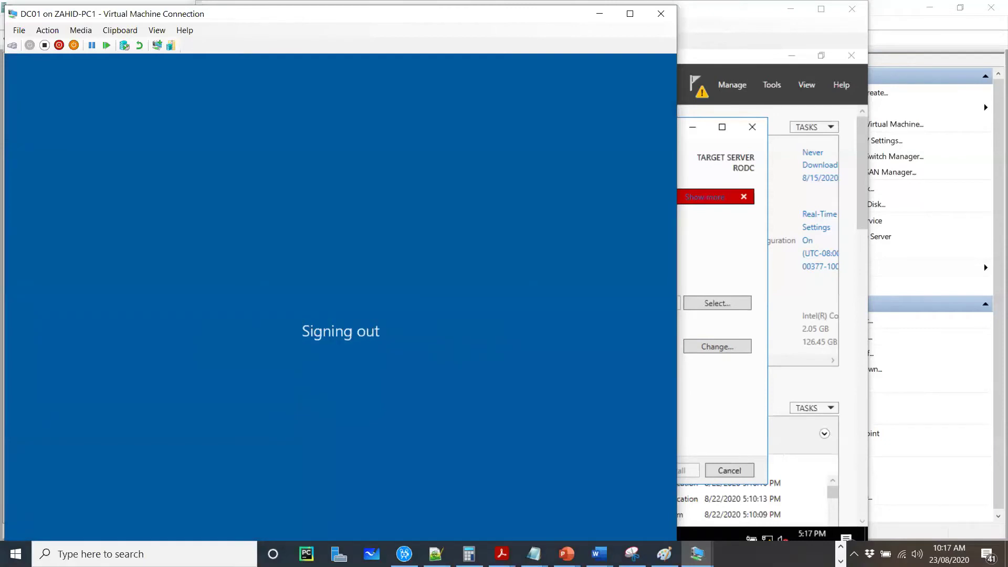
key(ctrl+alt+End)
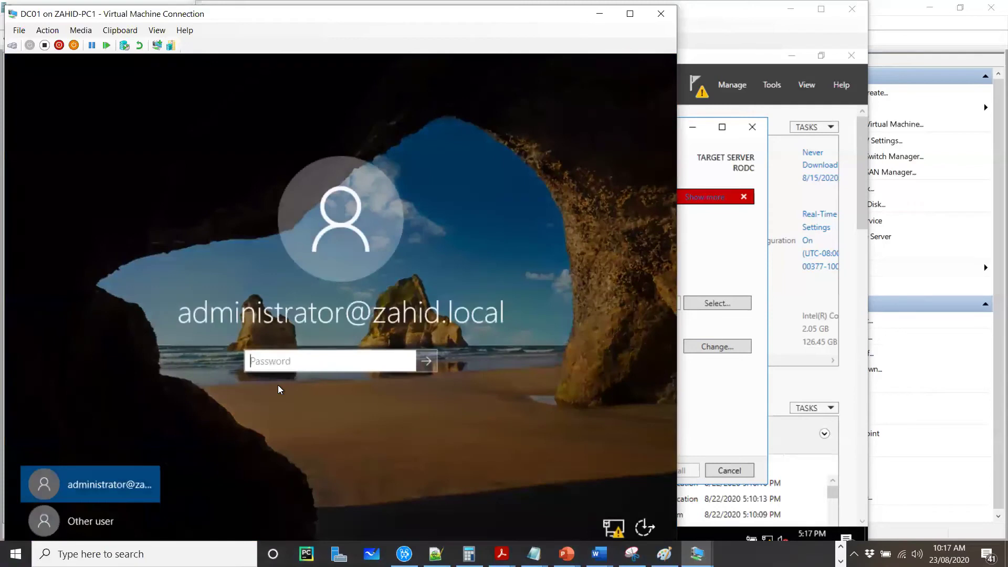
text(••)
key(Return)
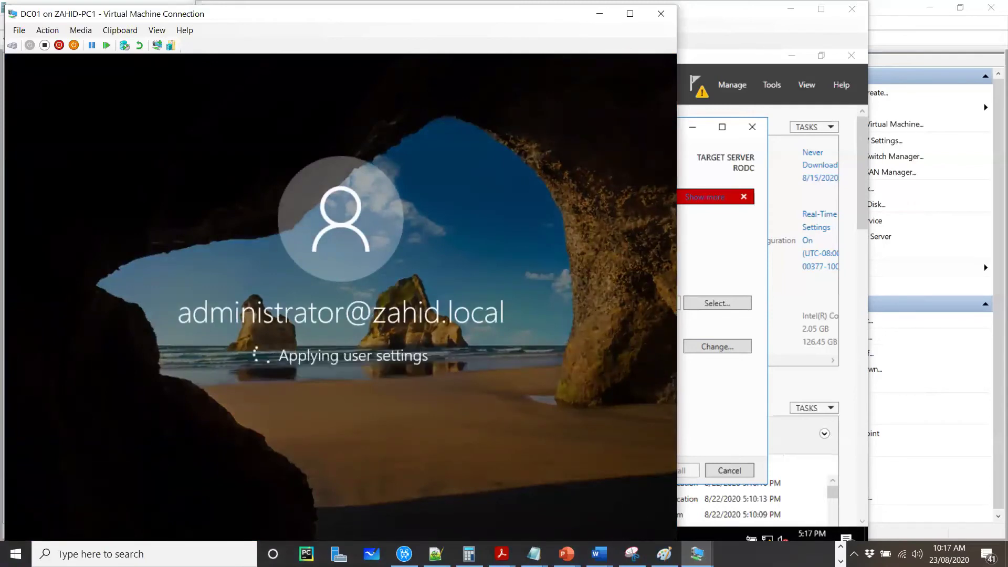
click(729, 268)
click(414, 250)
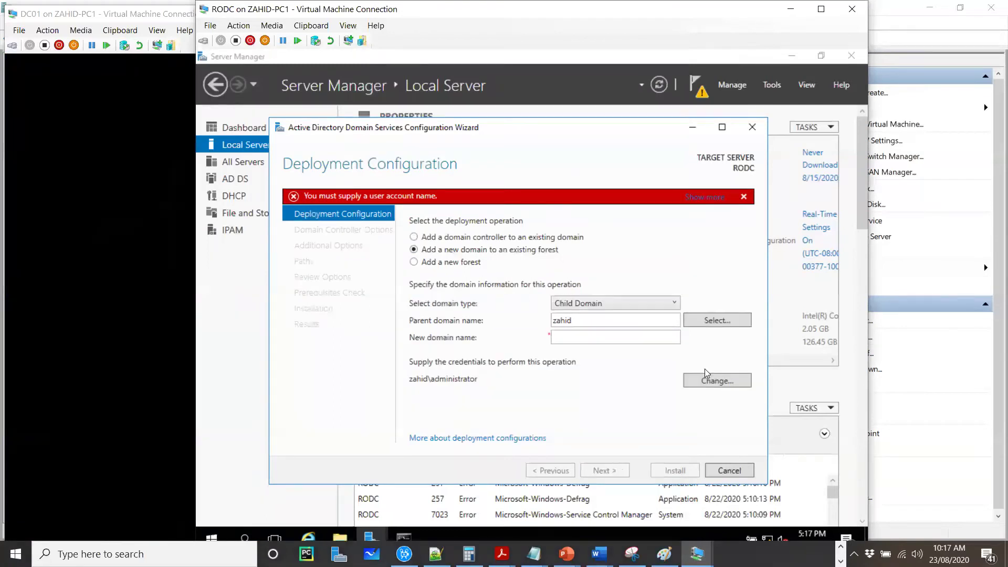
Step: Choose 'Add a domain controller to an existing domain' and enter 'administrator' credentials
click(639, 341)
click(632, 305)
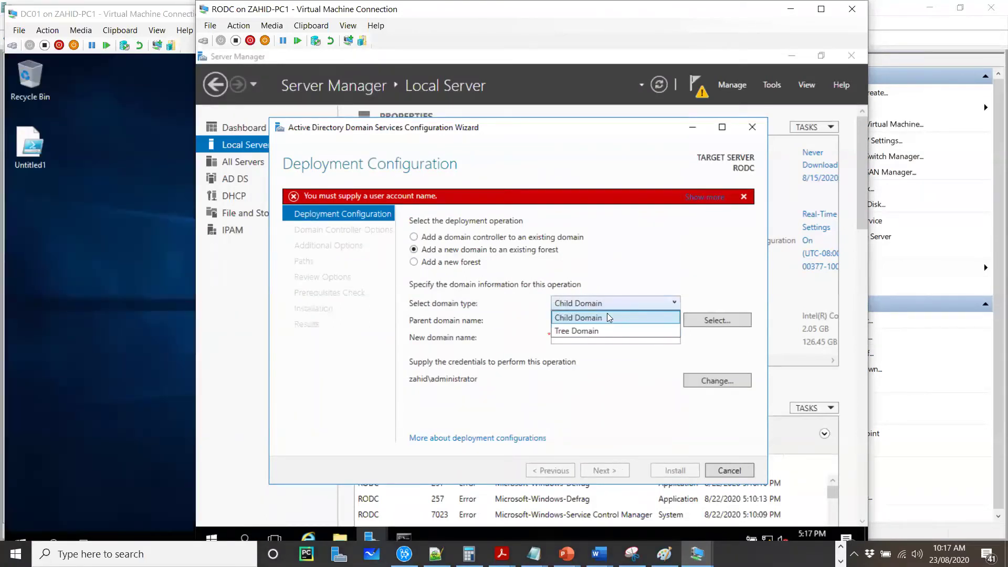
click(459, 252)
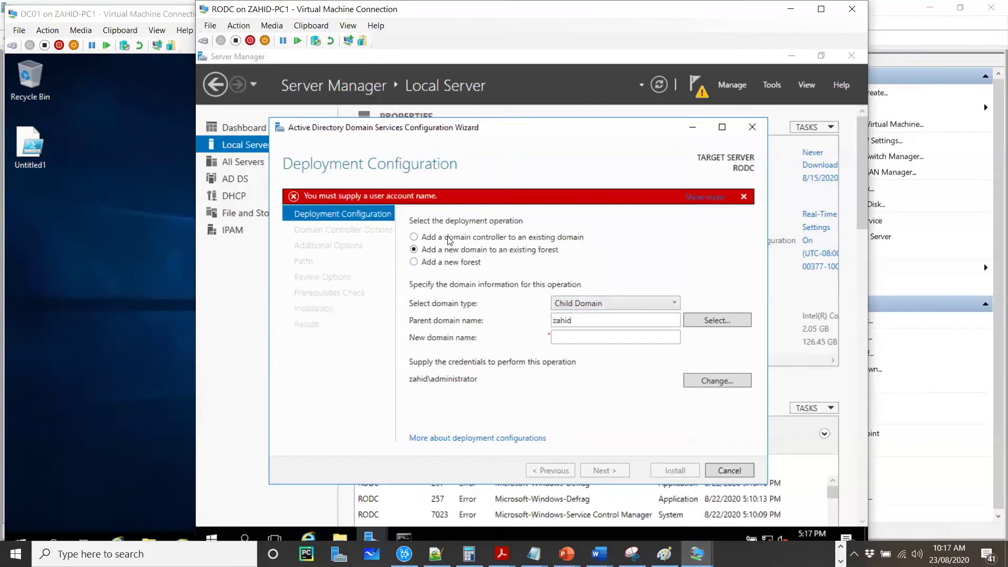
click(449, 238)
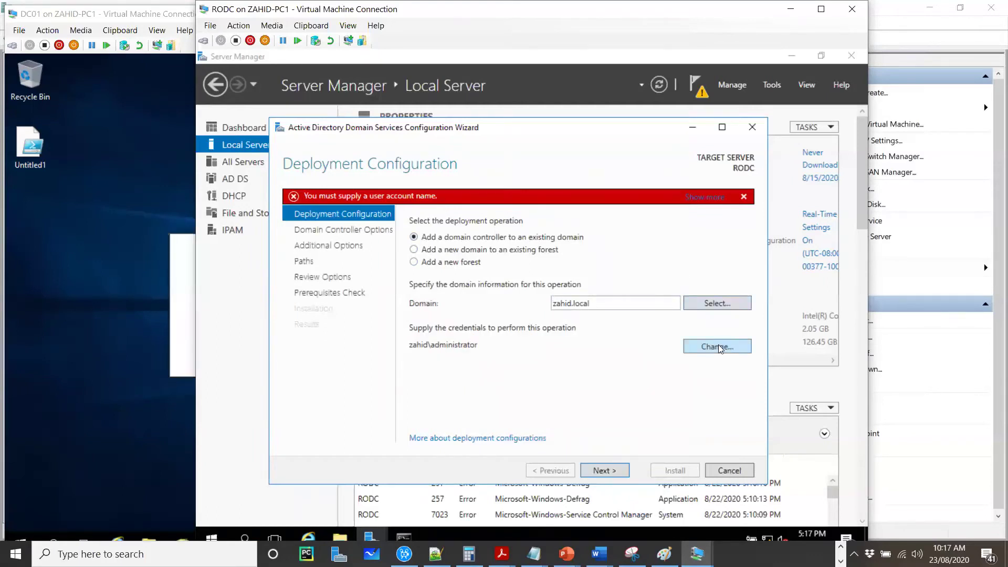
click(718, 344)
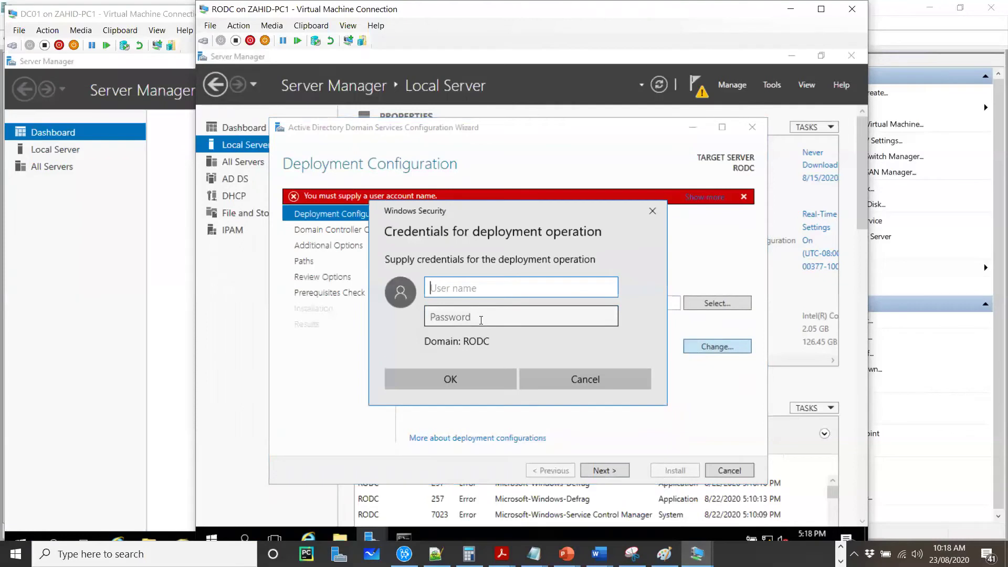
text(administrator)
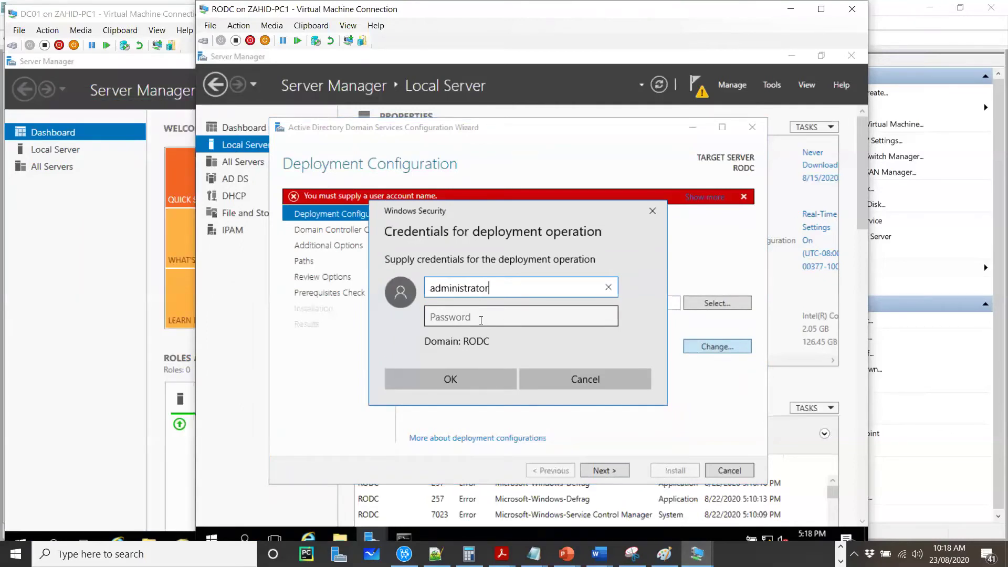
click(481, 320)
text(Pa$$w0rd)
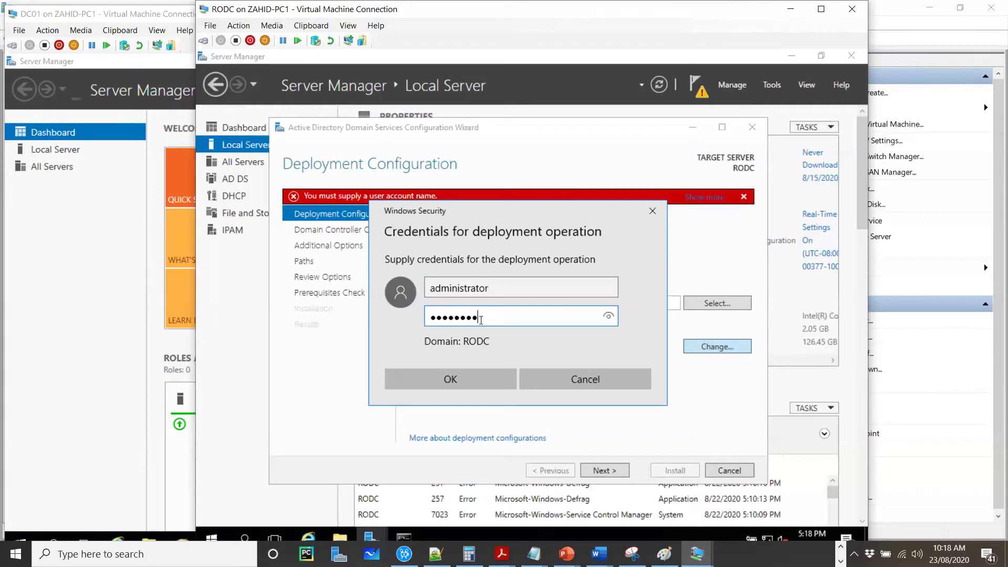
click(450, 380)
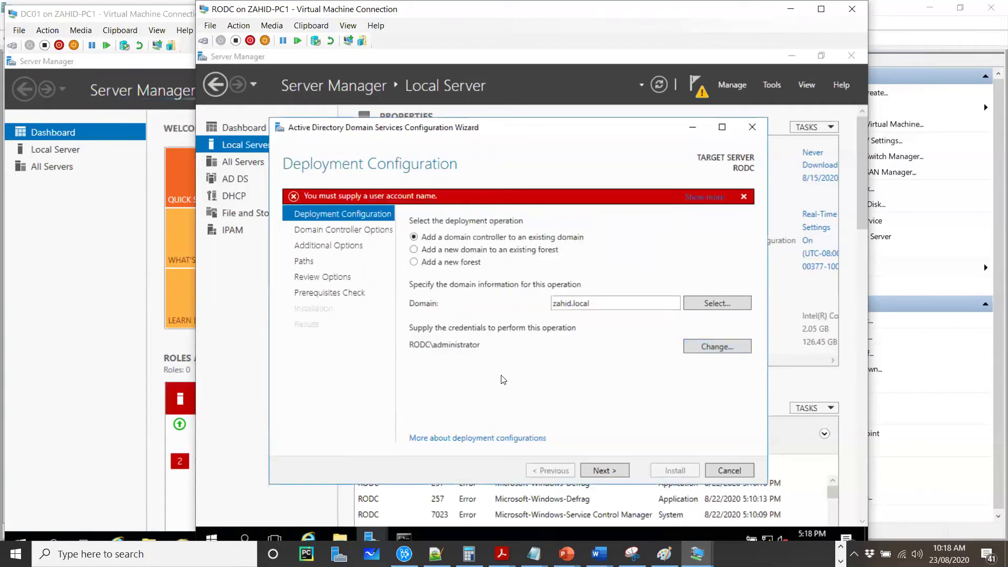
click(612, 471)
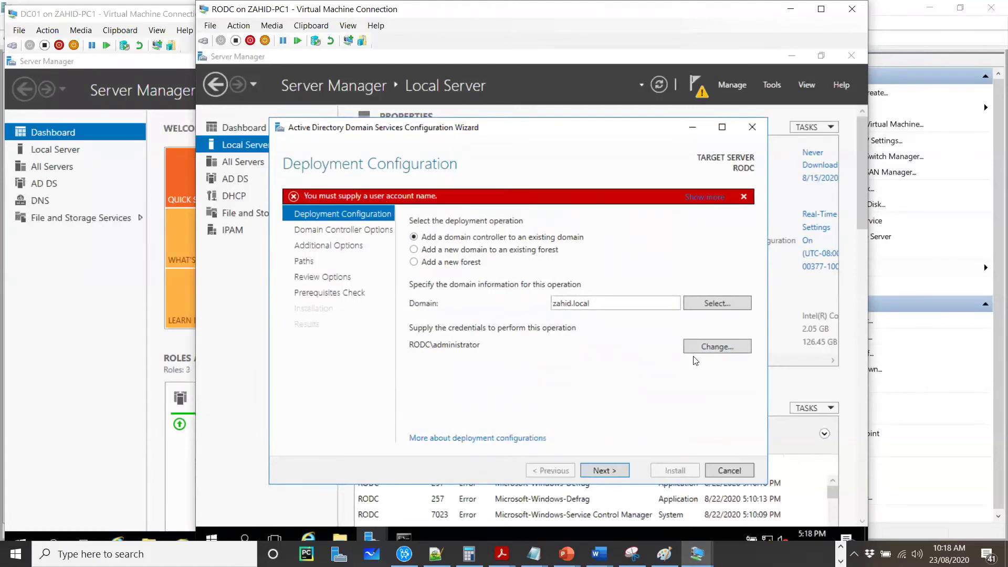
Step: Replace the deployment credentials with zahid\administrator and its password, then continue
click(708, 351)
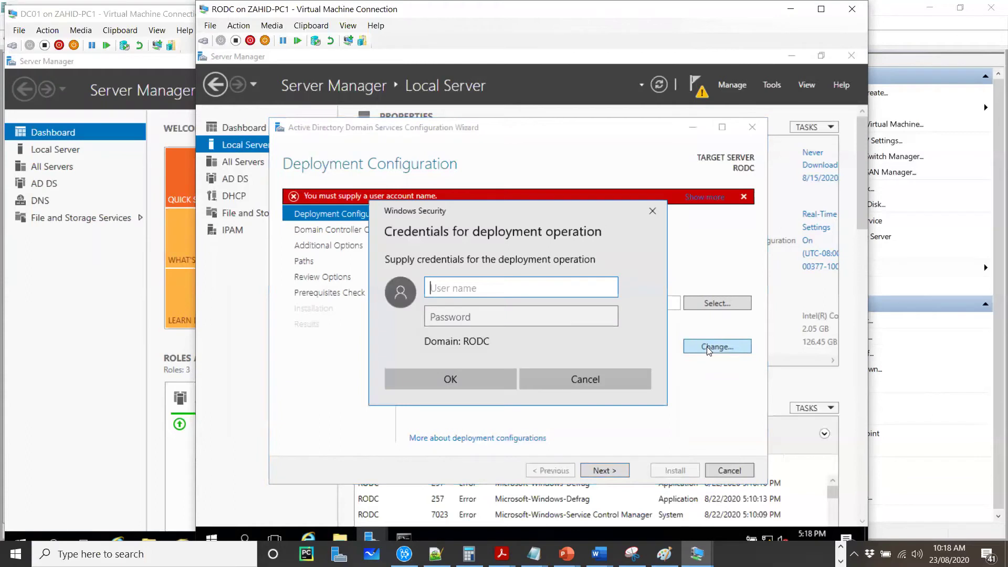
text(zahid\)
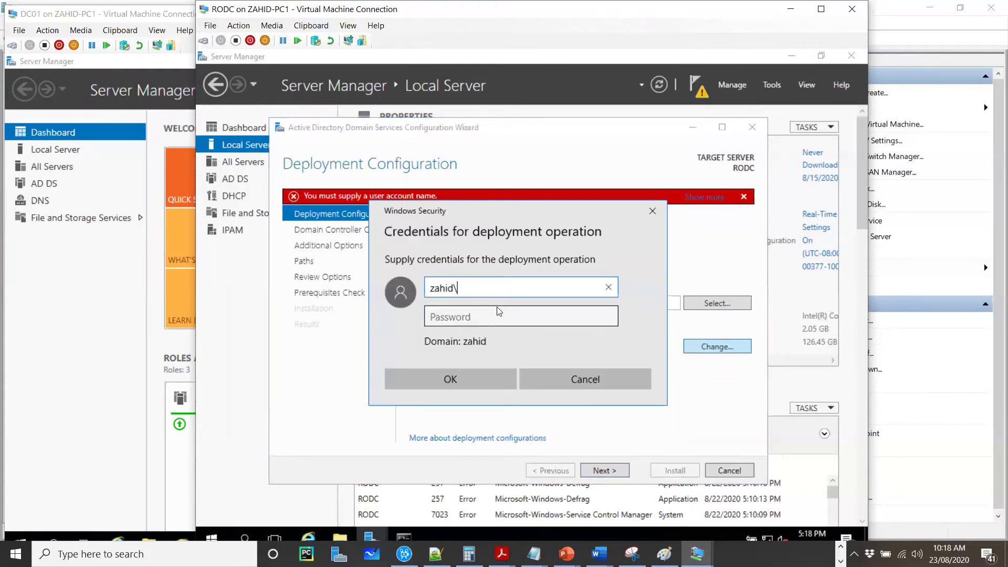
text(administrator)
key(Tab)
text(P@ssw0rd)
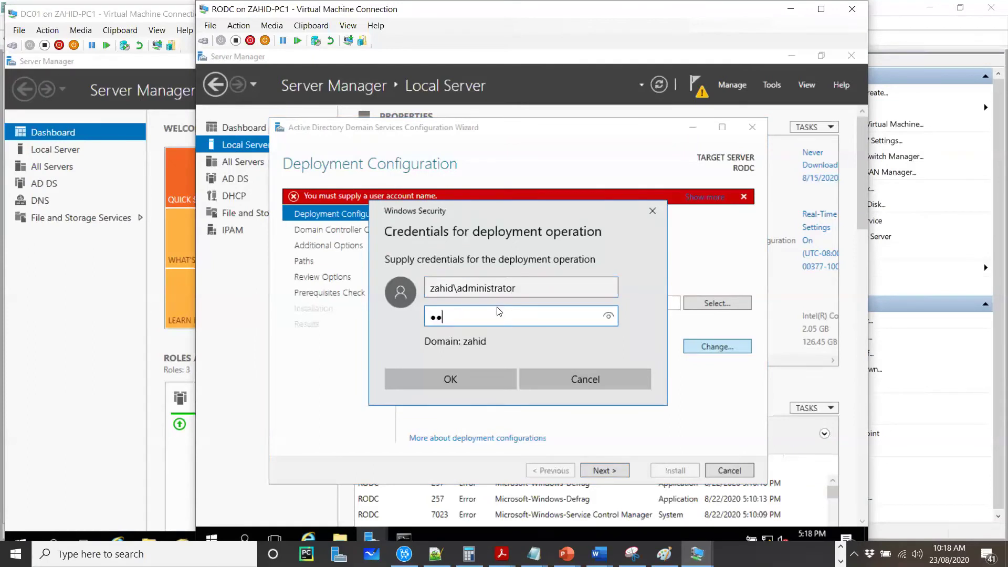
click(471, 380)
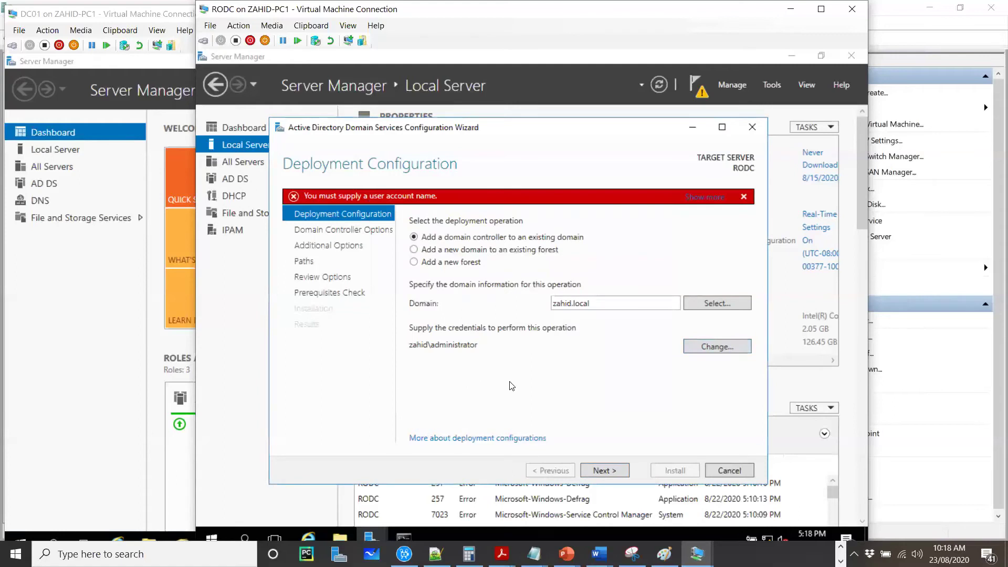
click(620, 470)
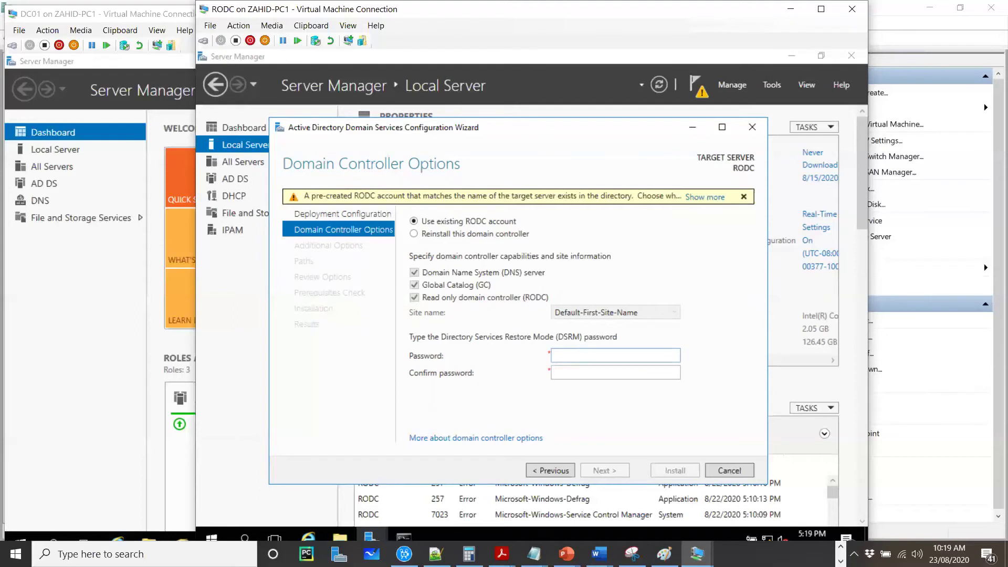
Step: Enter and confirm the DSRM password
text(••••••••)
key(Tab)
text(••••••)
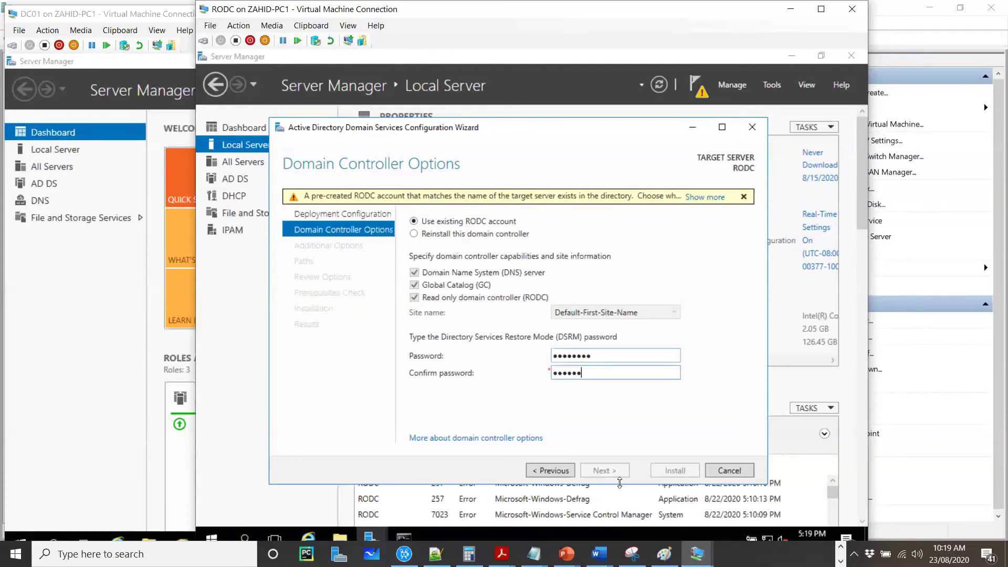
text(••)
click(609, 470)
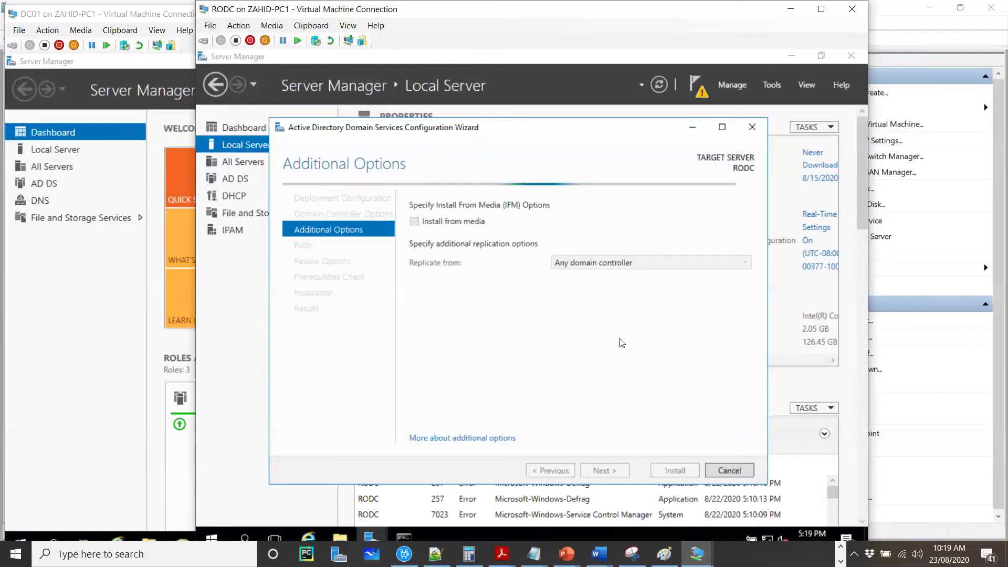
Step: Replicate from ZAHID-SRV1.zahid.local, pass the prerequisite check and start the installation
click(684, 268)
click(600, 289)
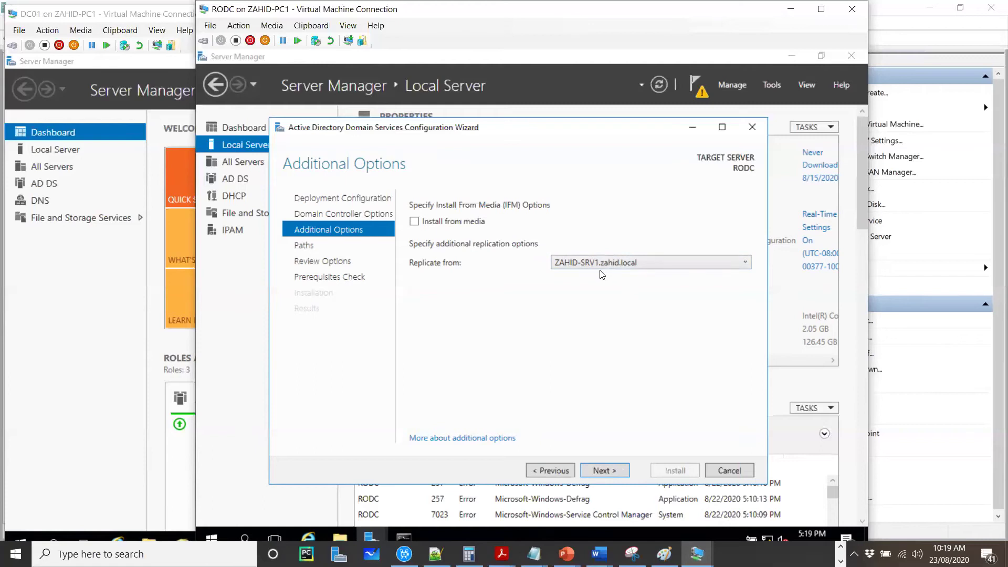
click(609, 471)
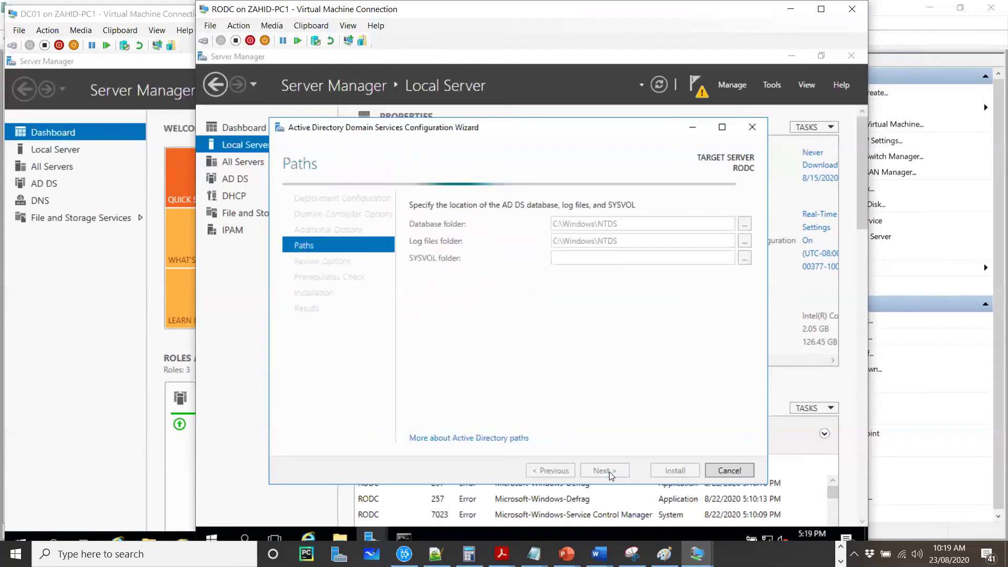
click(624, 470)
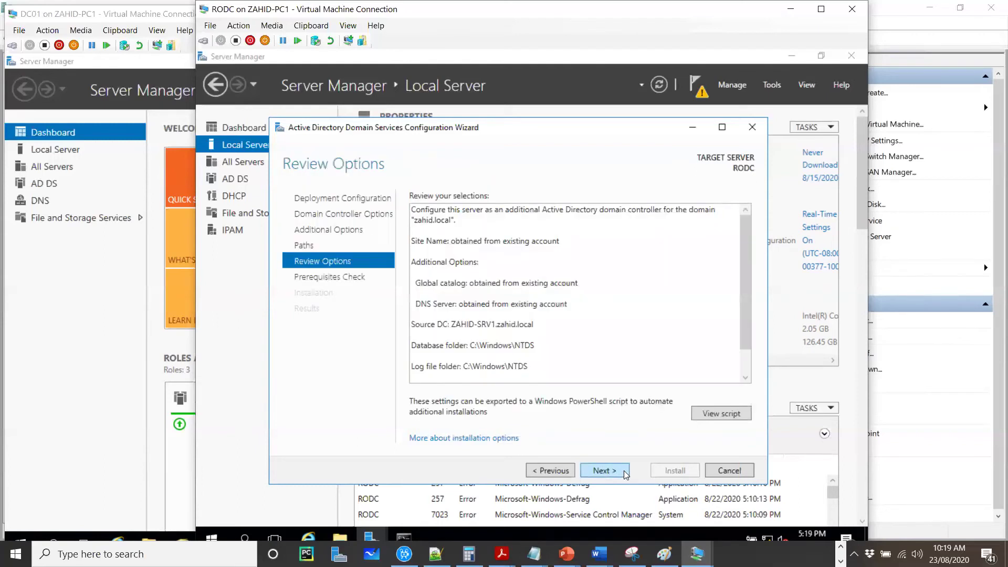
click(624, 472)
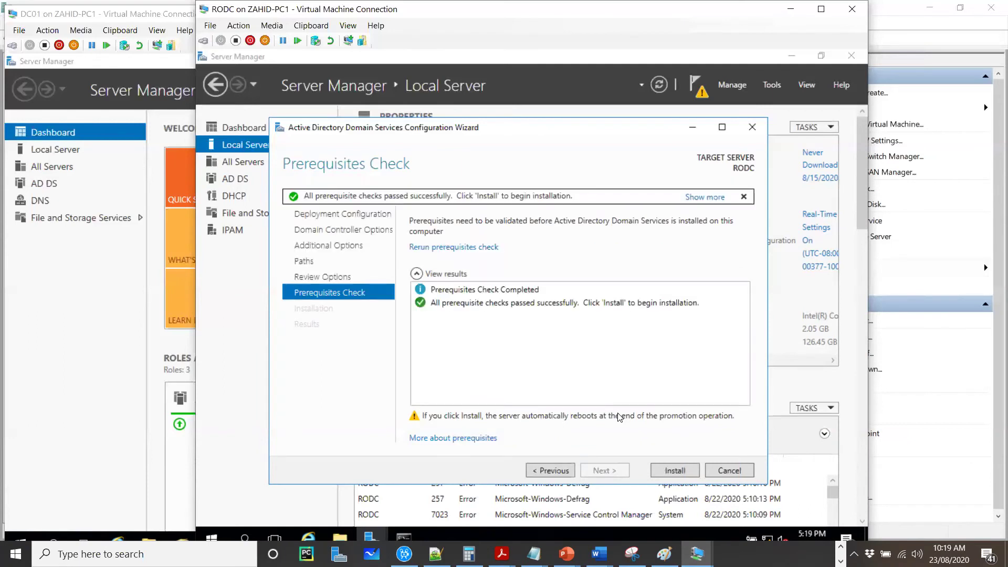
click(668, 470)
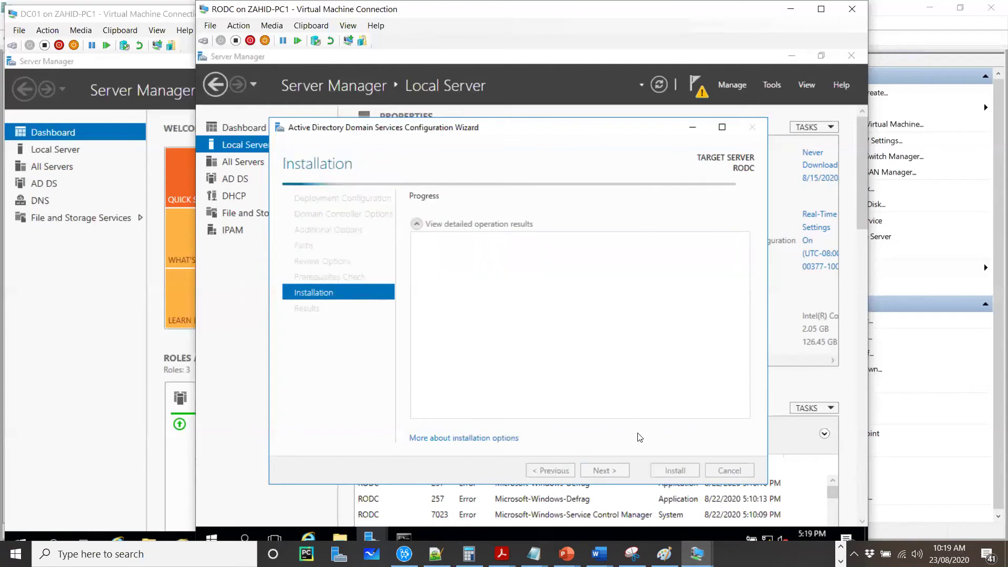
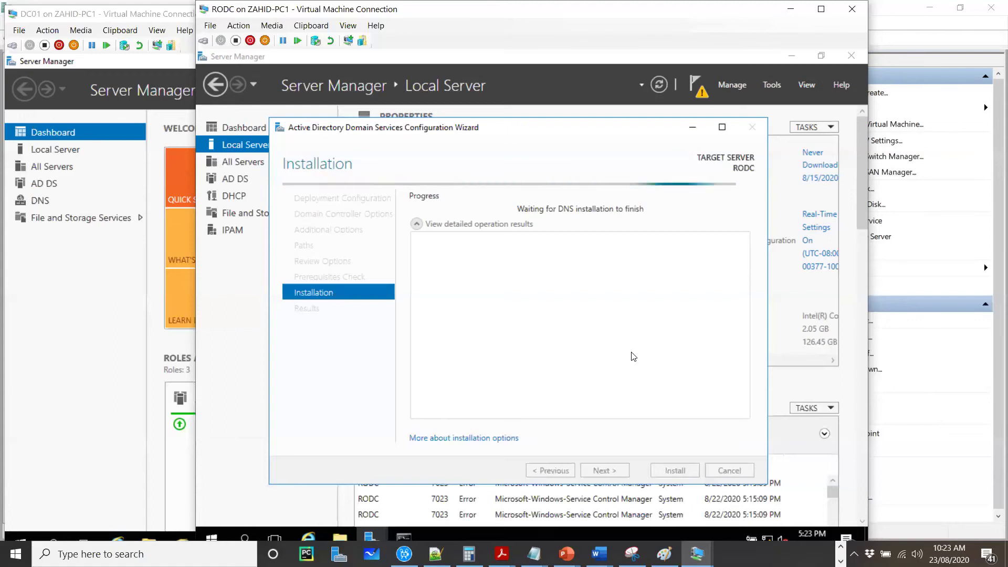
Step: Minimize the AD DS configuration wizard and confirm the feature installation finished successfully
click(701, 129)
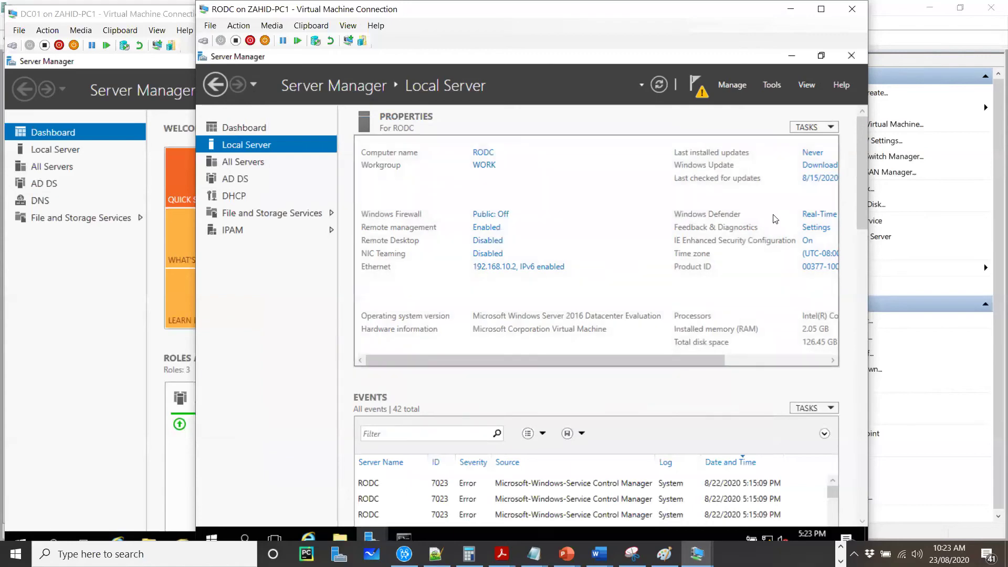
drag(860, 258, 706, 95)
click(698, 86)
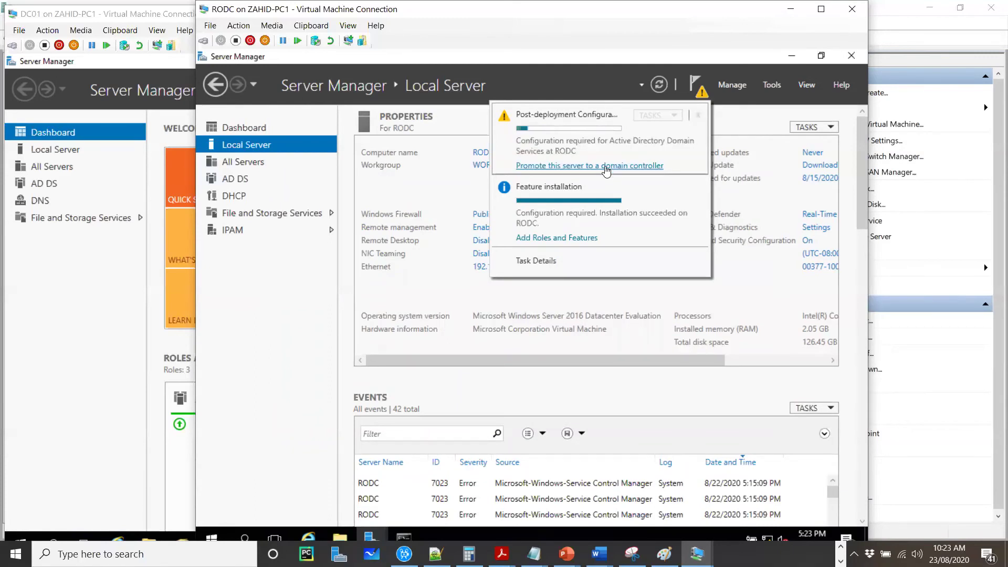
click(546, 239)
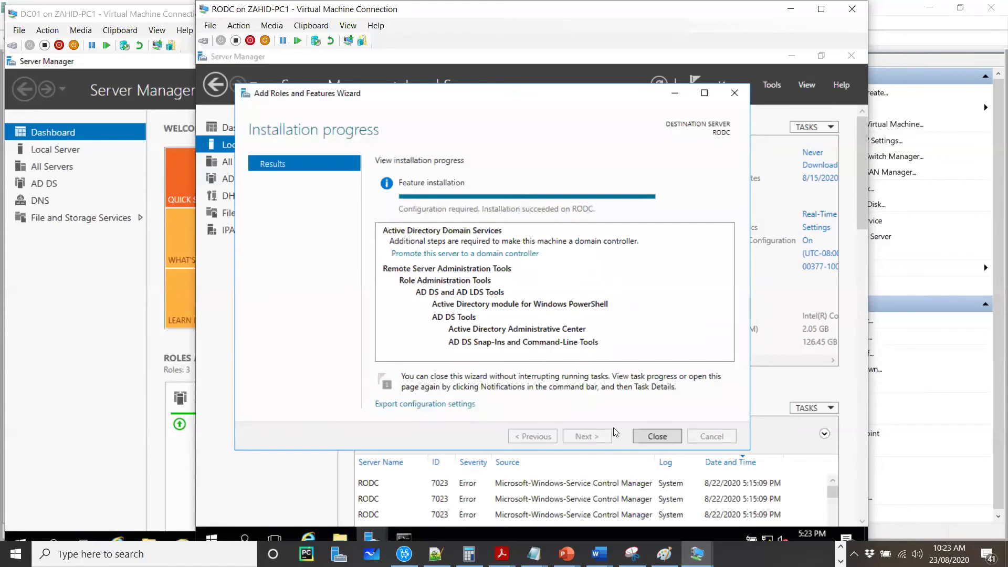
click(651, 434)
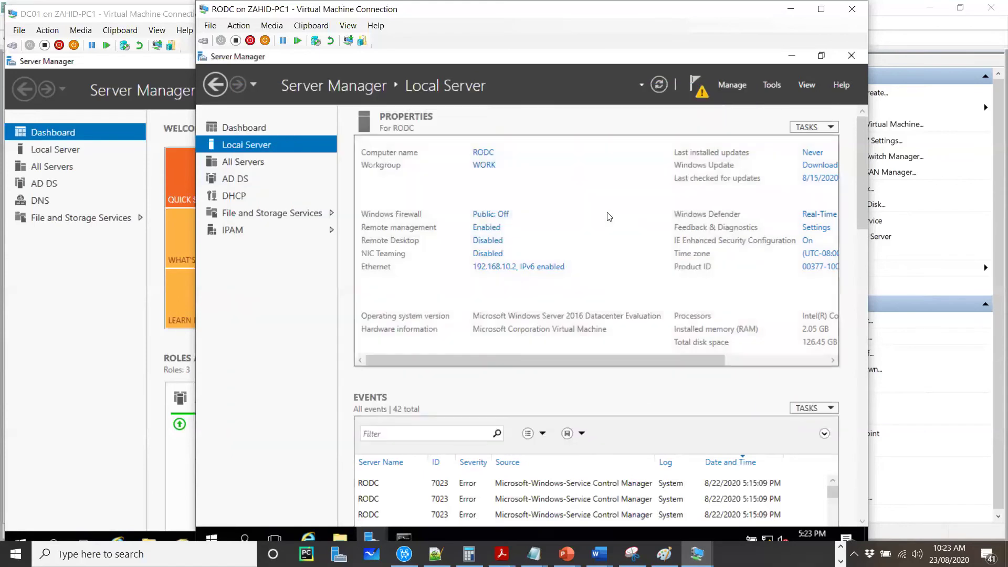
Step: Dismiss the notifications and slide the RODC console left to reveal the Hyper-V actions
click(700, 98)
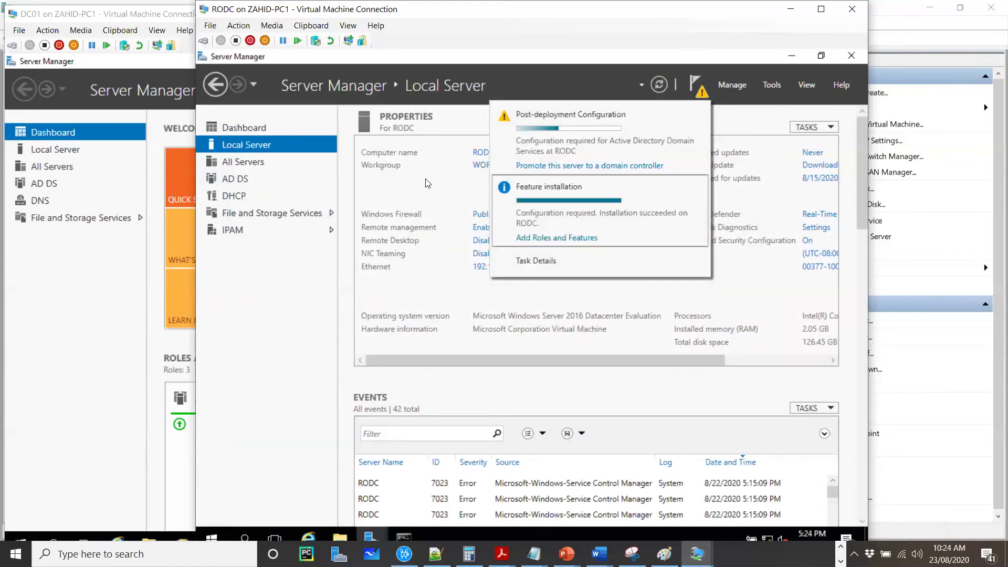
click(259, 293)
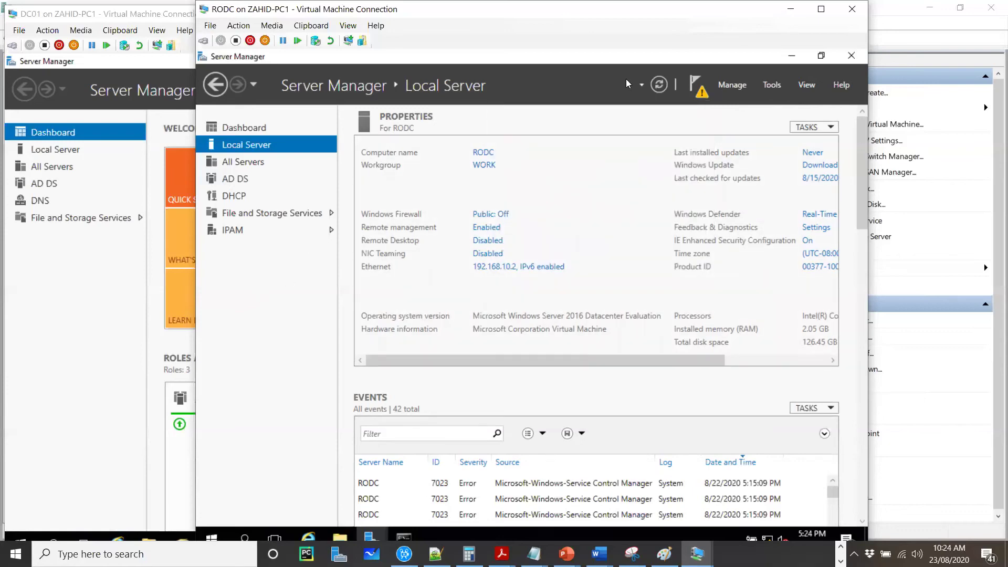
drag(747, 13, 717, 13)
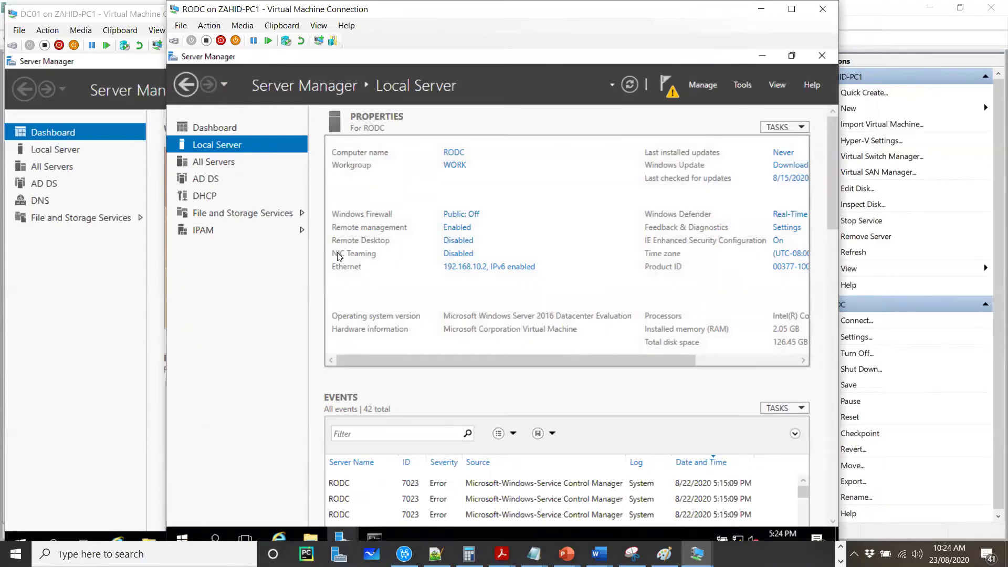
Step: Browse the AD DS, DHCP and All Servers pages, return to Local Server and reopen notifications
click(211, 180)
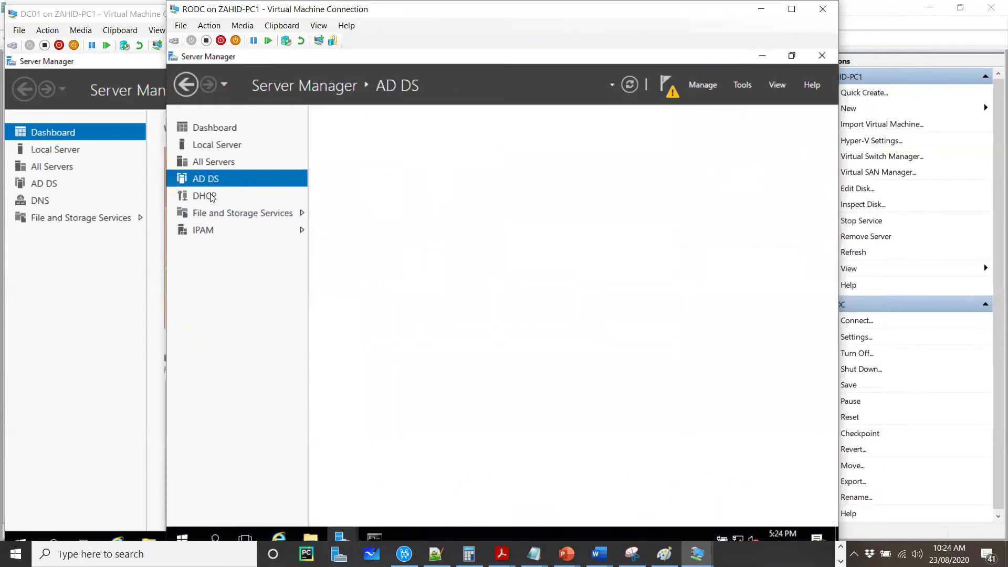
click(212, 197)
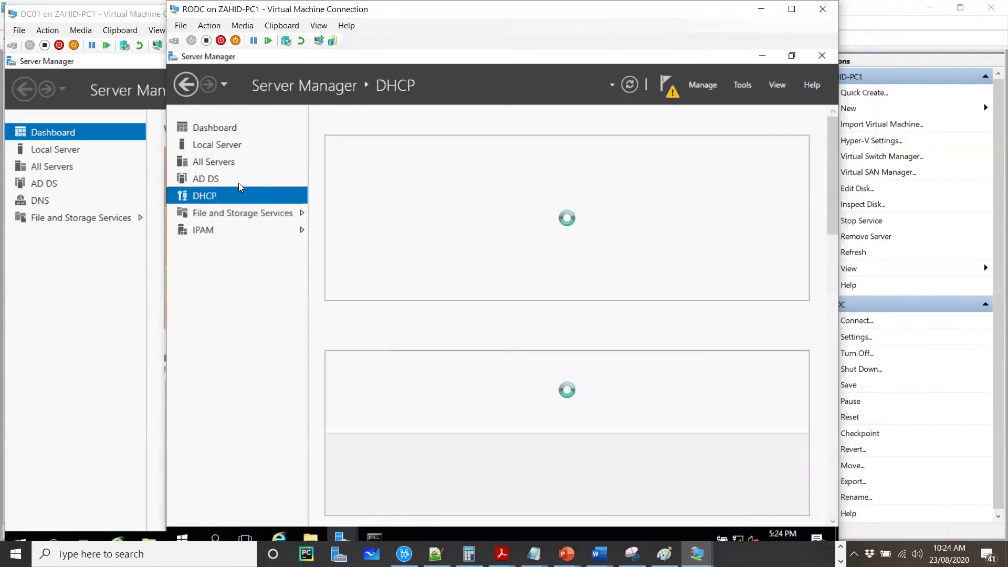
click(213, 162)
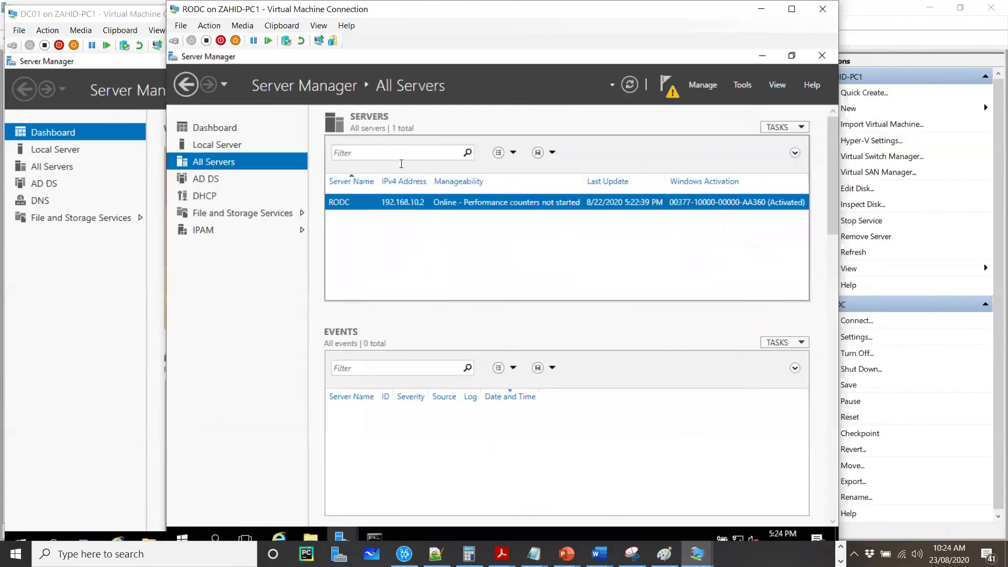
click(231, 148)
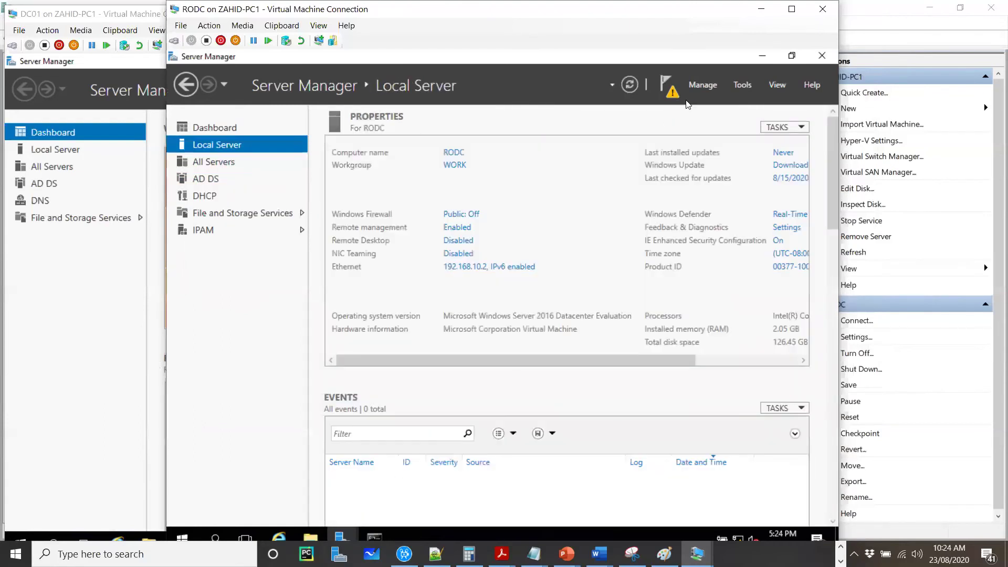
click(665, 90)
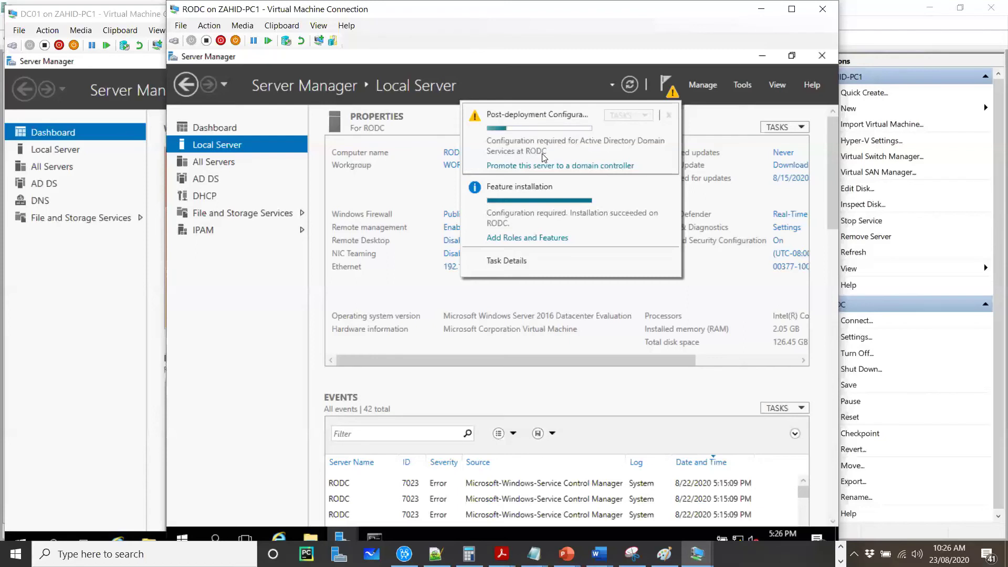
Step: Restart the RODC virtual machine, accepting the default restart reason
right_click(183, 537)
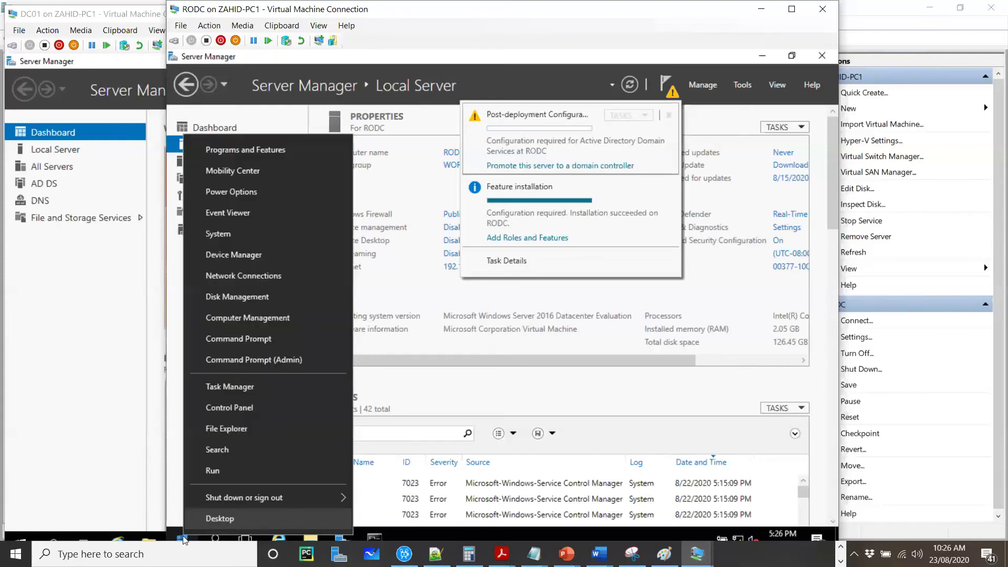
mouse_move(336, 498)
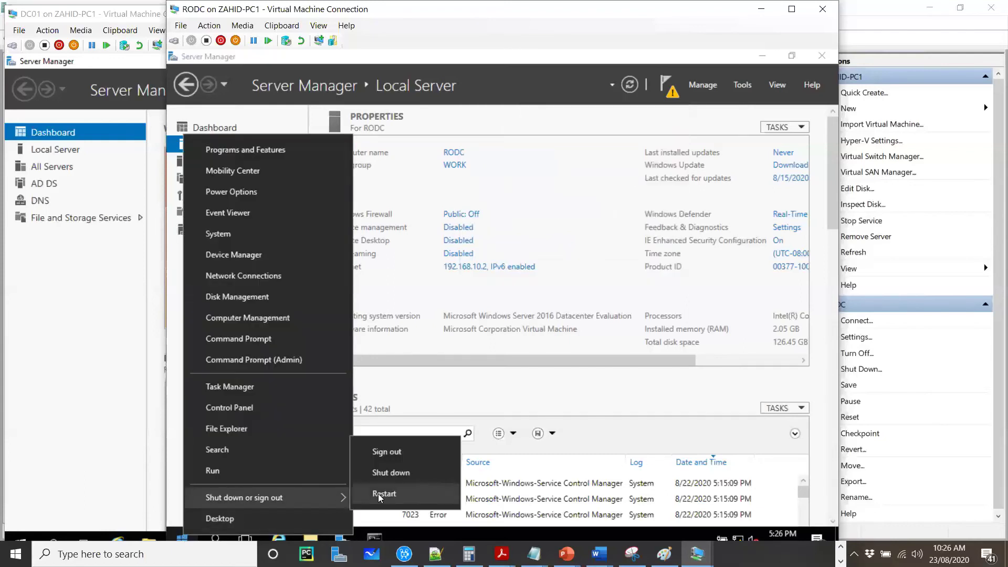
click(379, 494)
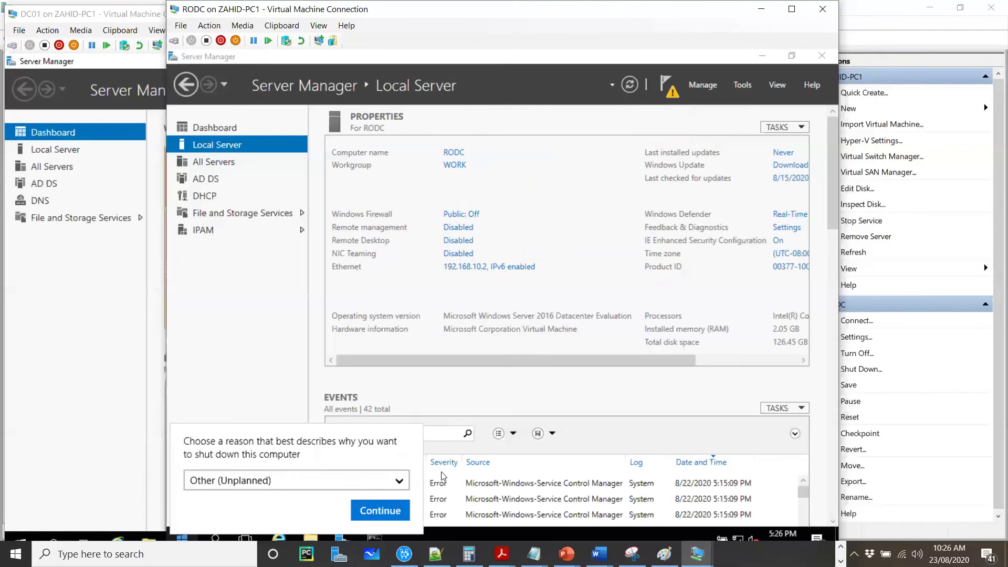
click(380, 510)
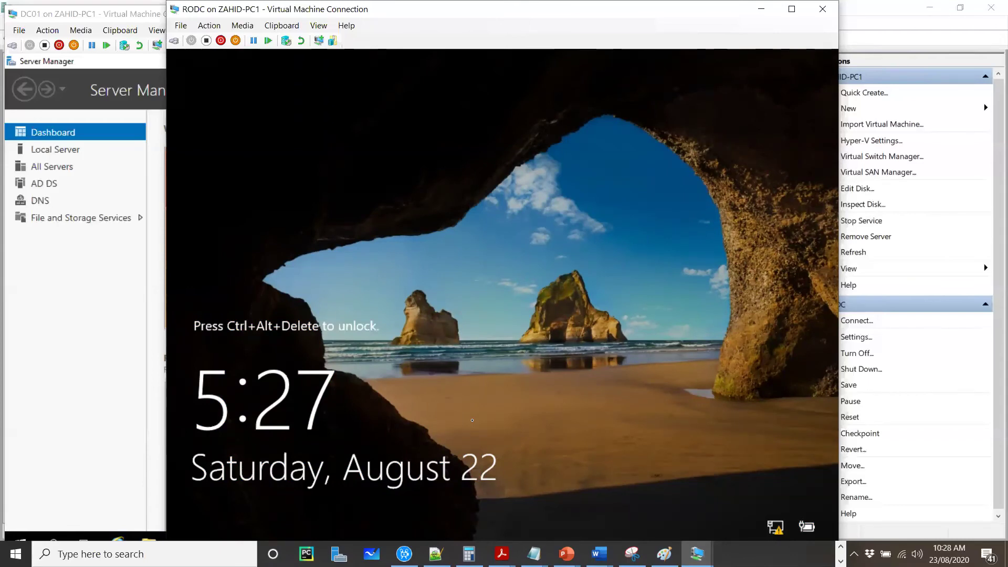
Step: Sign in to RODC as Administrator with the account password
key(ctrl+alt+End)
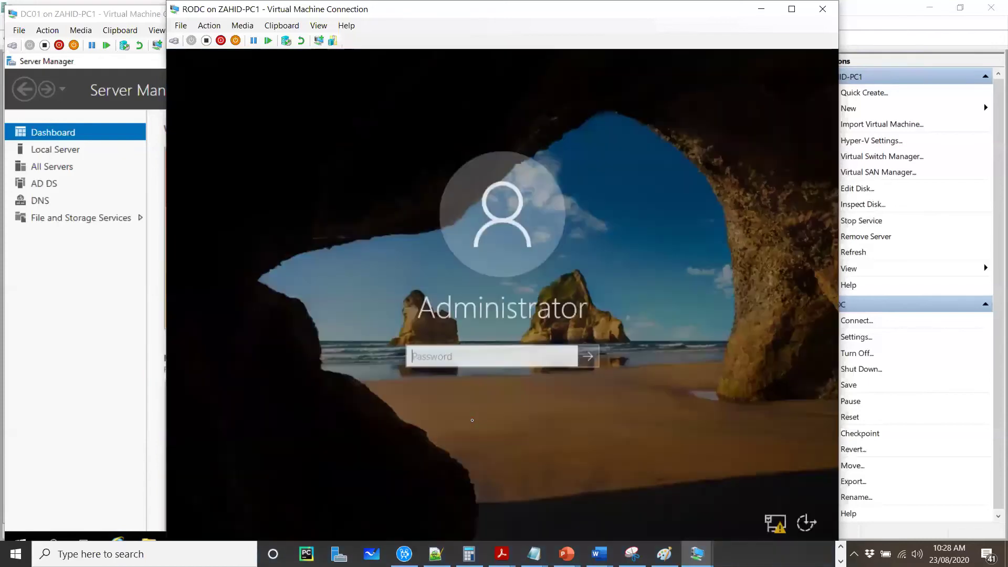
text(Pa$$w0rd)
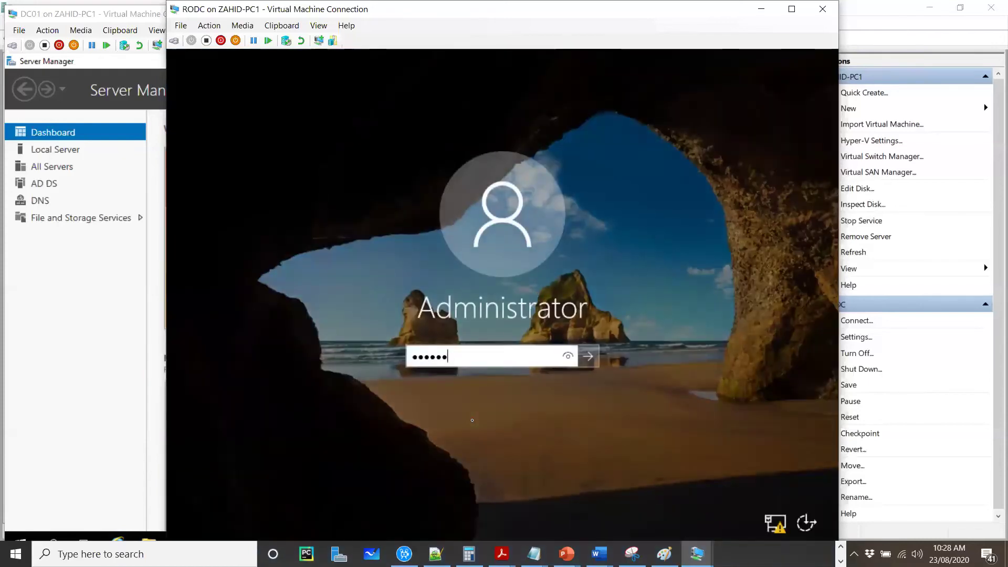
key(Return)
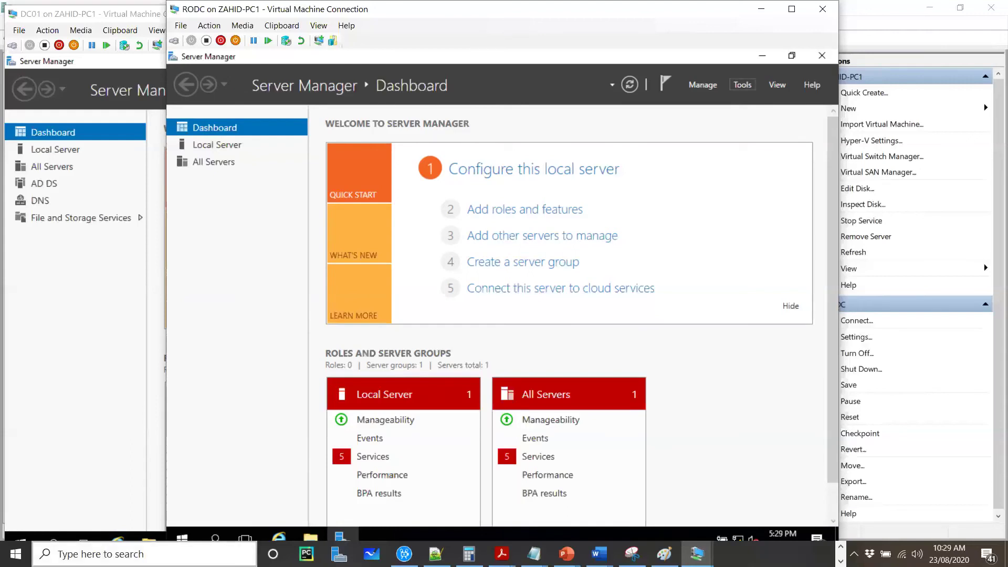
Step: Launch Active Directory Users and Computers and dismiss its domain warning
click(742, 85)
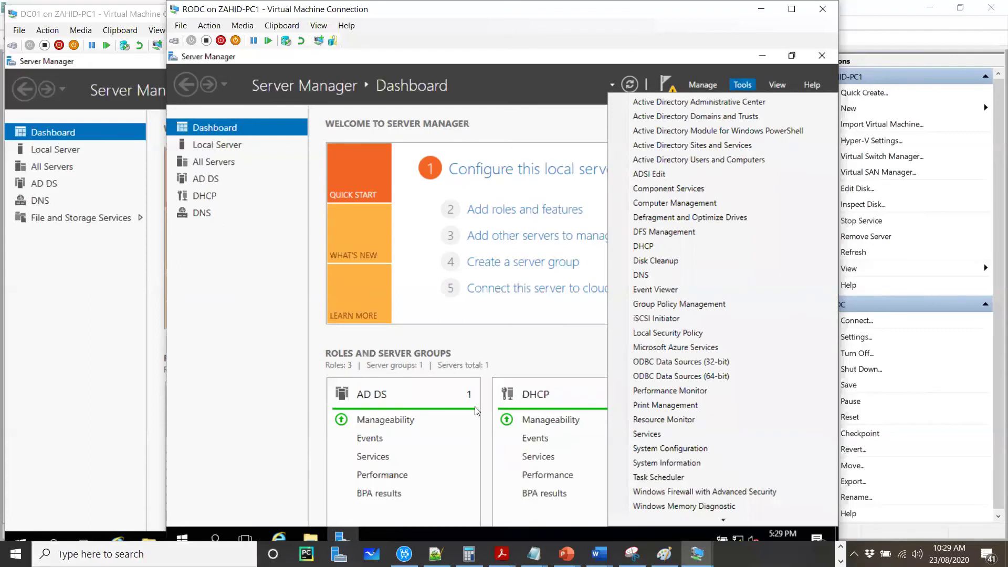
click(727, 160)
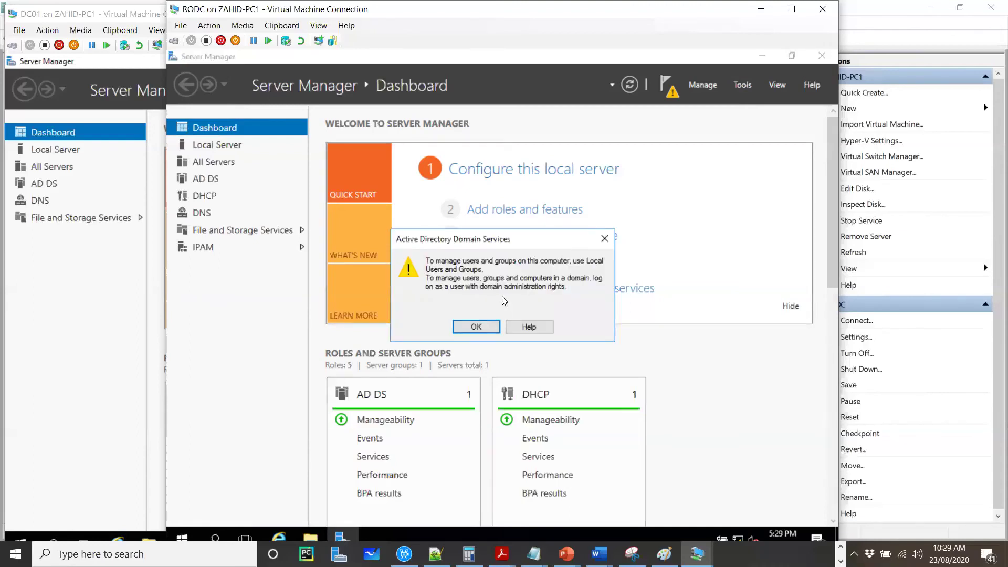
click(605, 238)
Step: Start promoting the server to a domain controller of the existing domain zahid.local
click(670, 97)
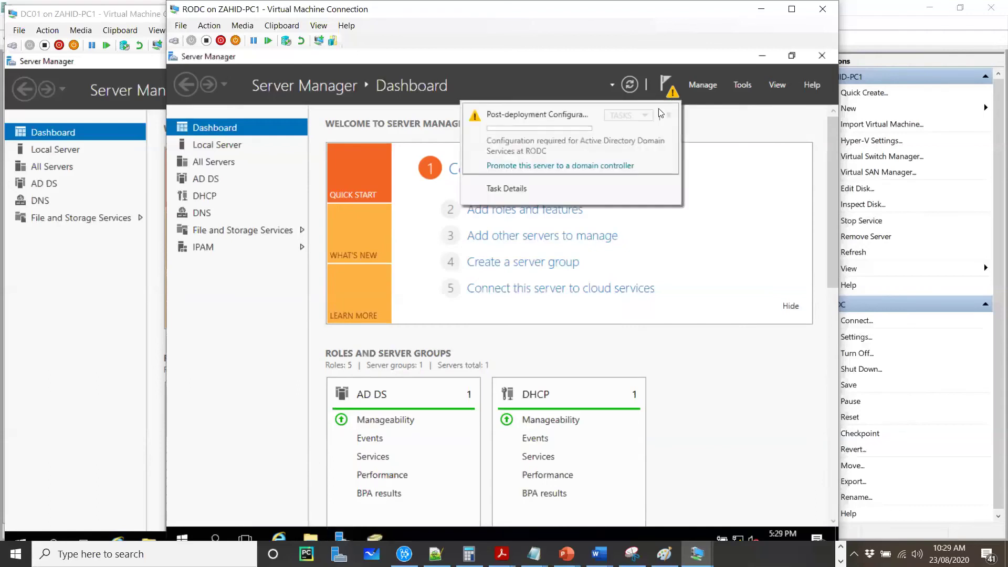
click(589, 166)
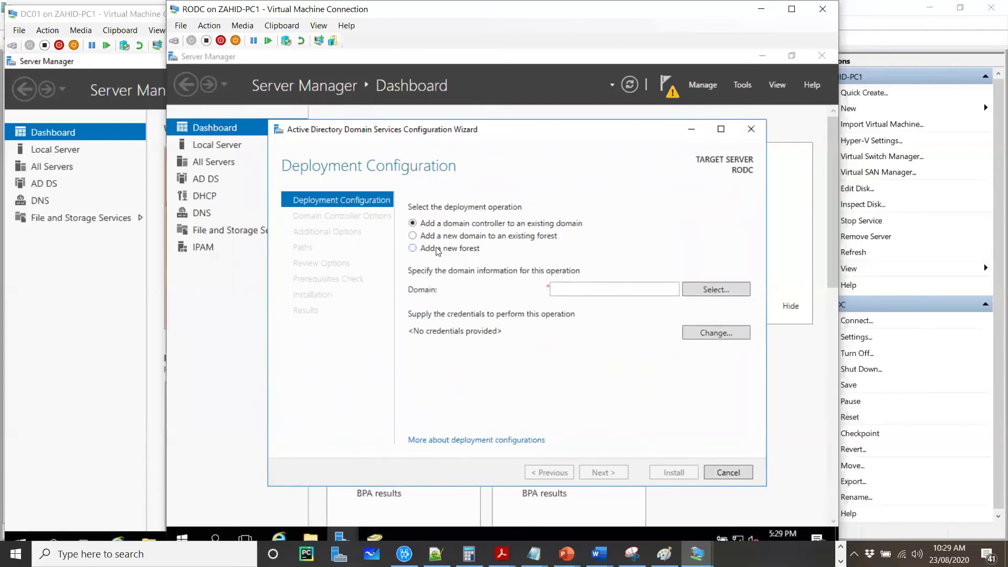
click(574, 292)
text(zahid.local)
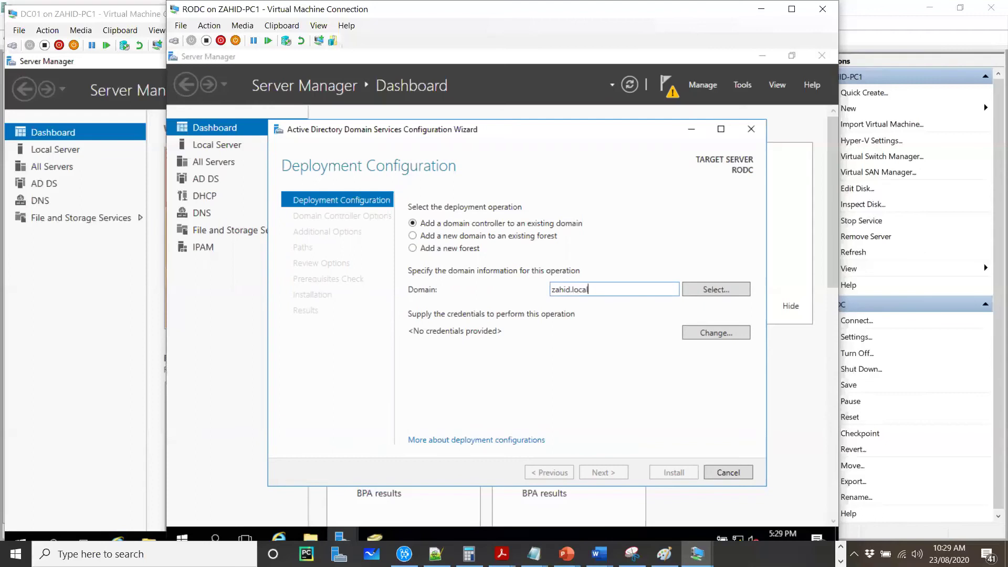
click(694, 330)
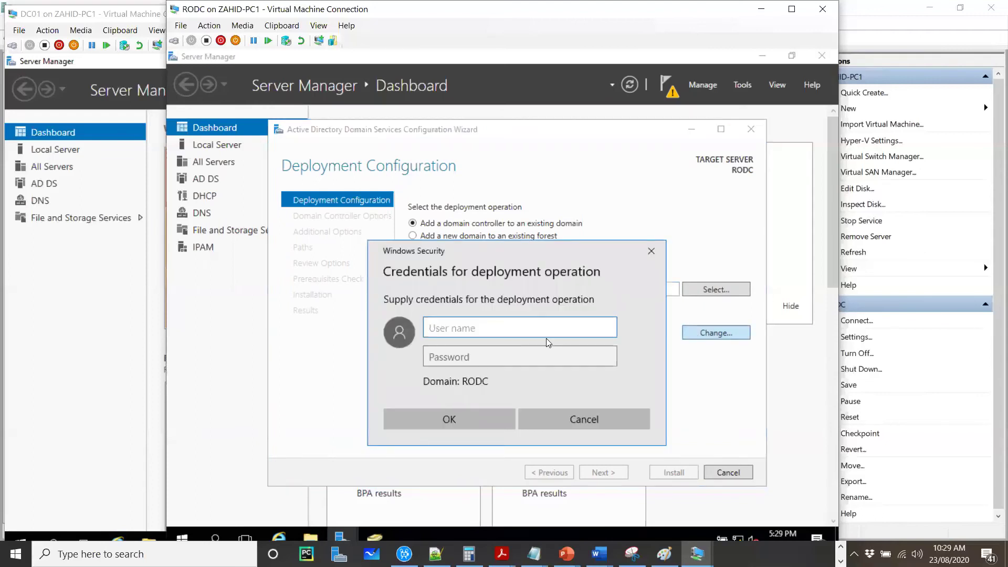
Step: Enter deployment credentials 'zahid\administartor' with its password and attempt validation
text(zahid\administartor)
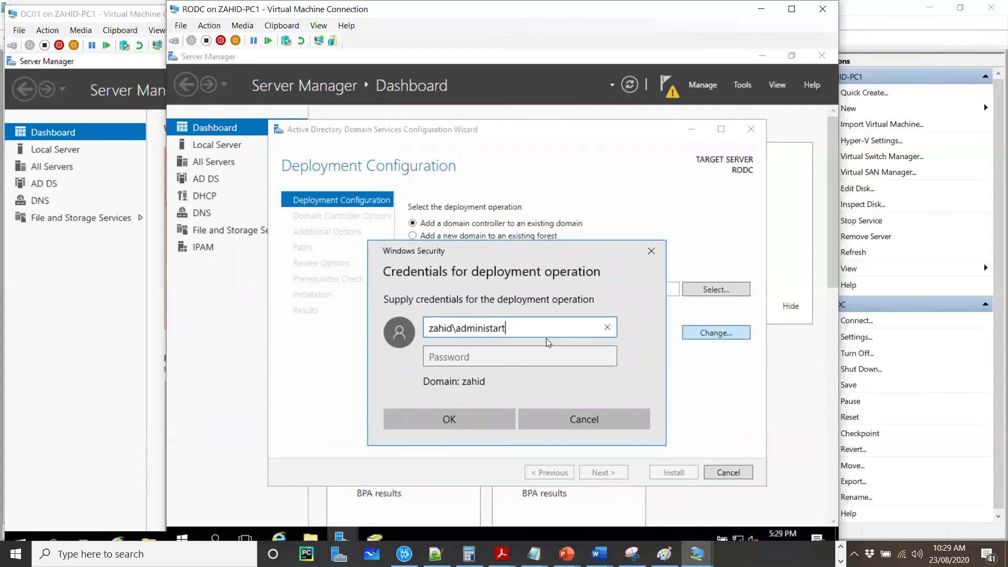
key(Tab)
text(********)
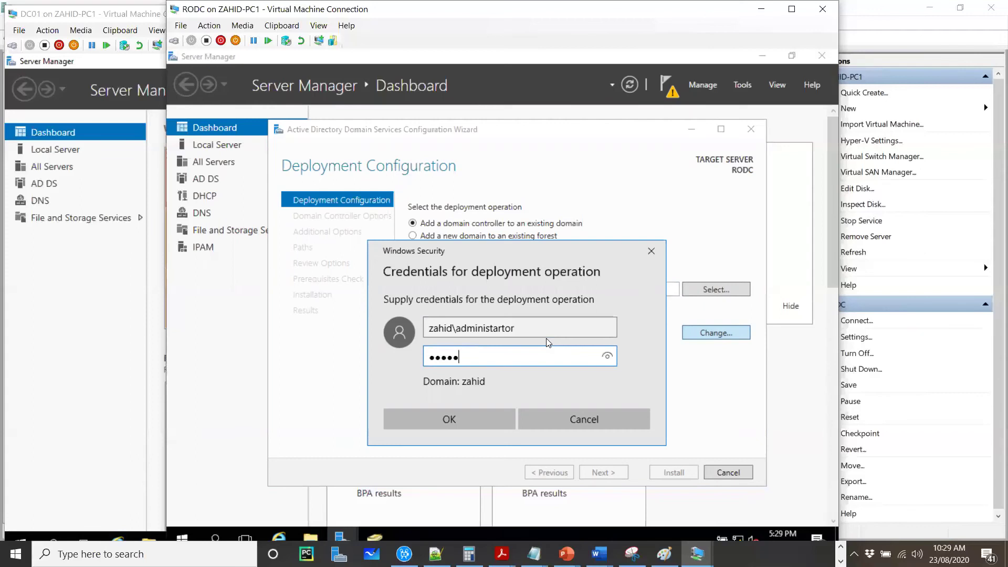
click(462, 421)
click(603, 474)
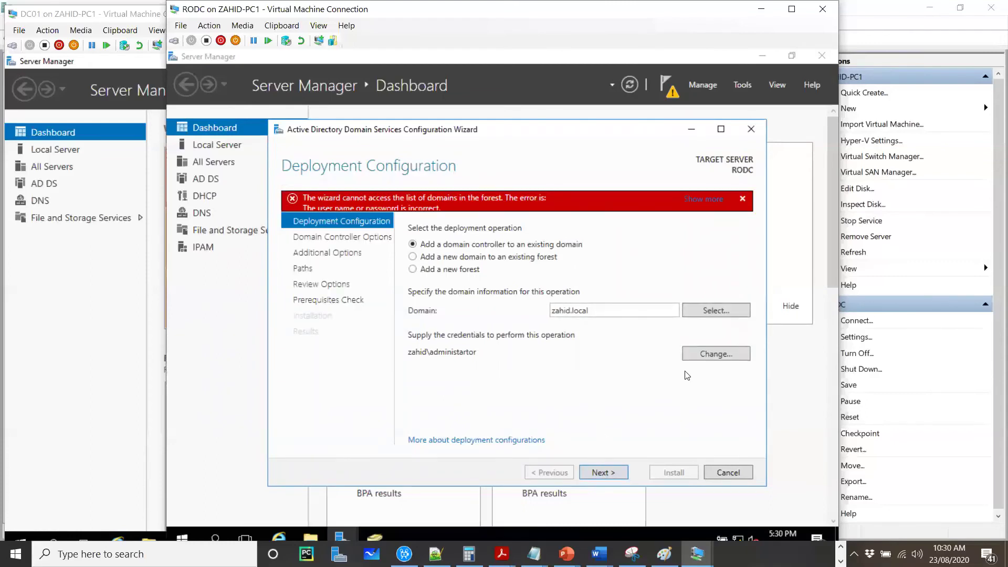
Step: Correct the credentials to zahid\administrator with its password and advance to Domain Controller Options
click(702, 353)
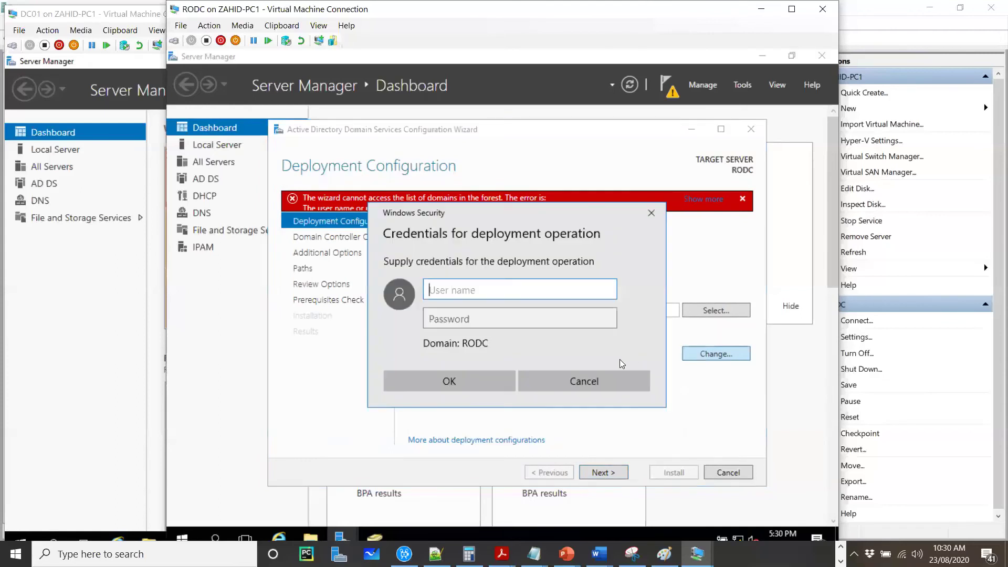
text(zahid\)
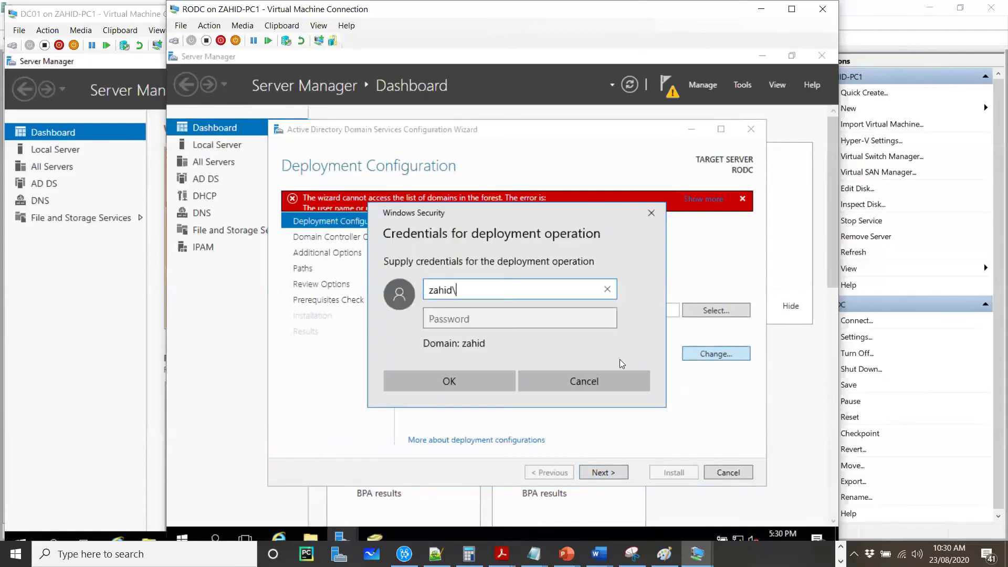
text(administrator)
key(Tab)
text(Pa$$w0rd)
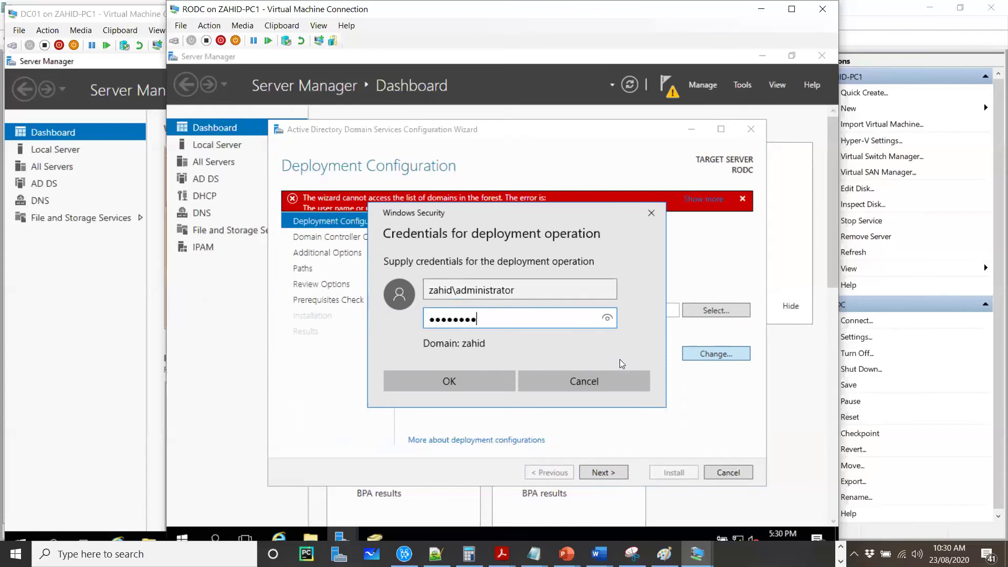
click(449, 382)
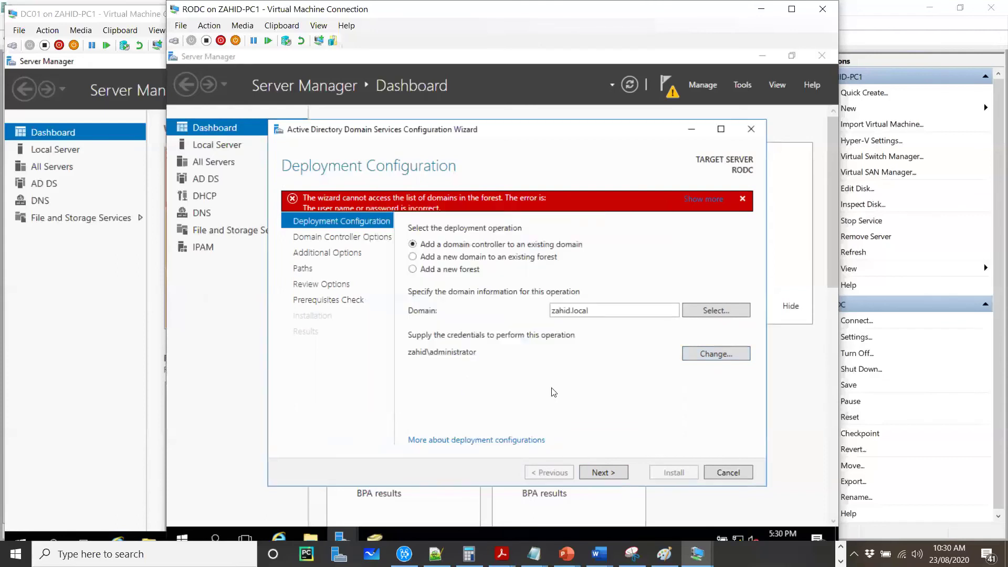
click(606, 474)
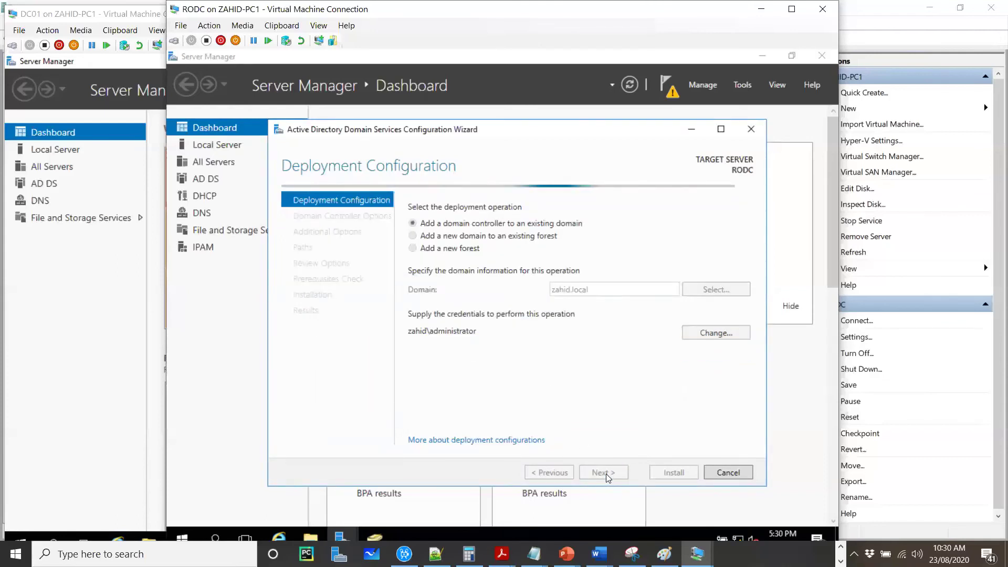
click(604, 472)
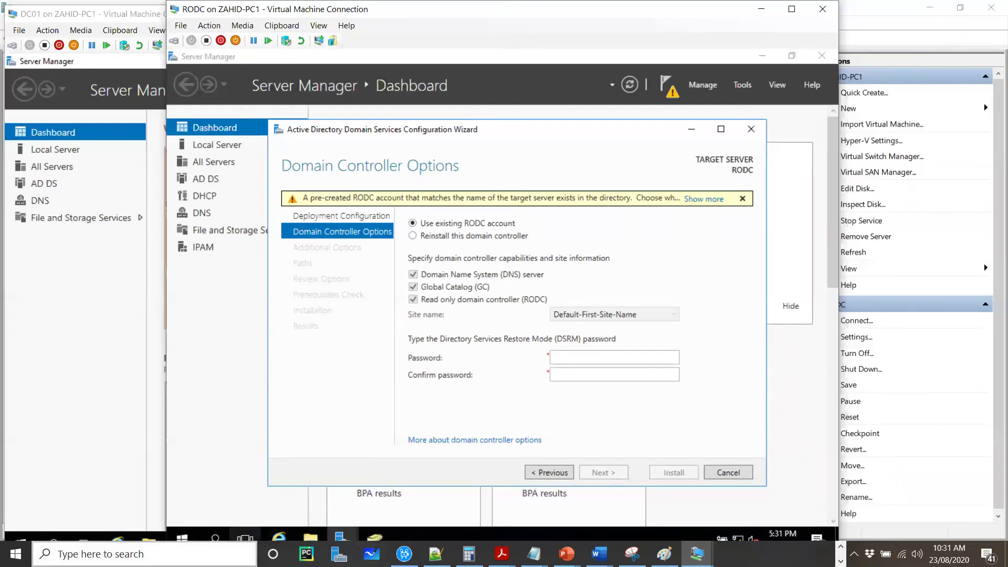
Step: Launch Remote Desktop Connection and connect to 192.168.8.157
key(super)
text(remo)
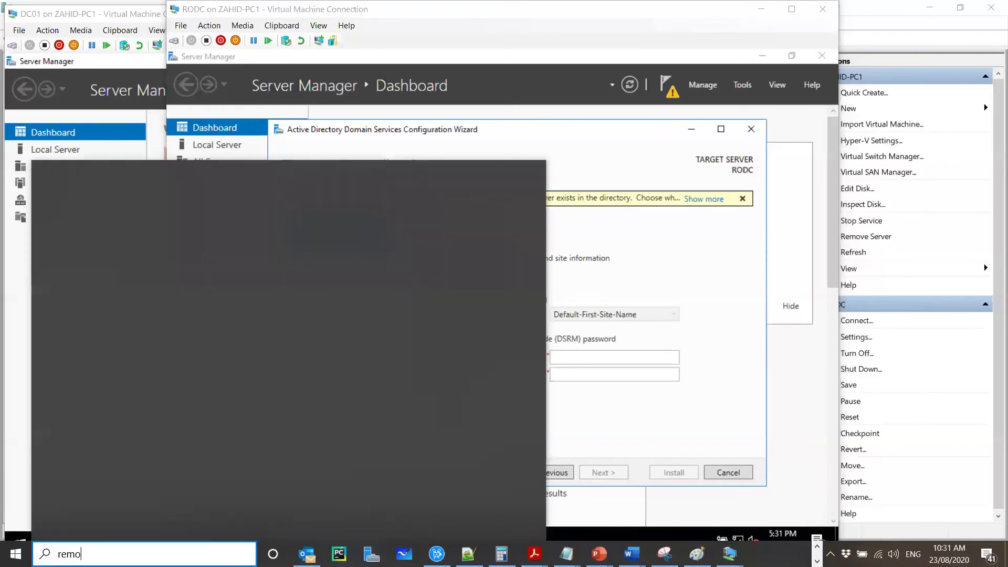
text(te desk)
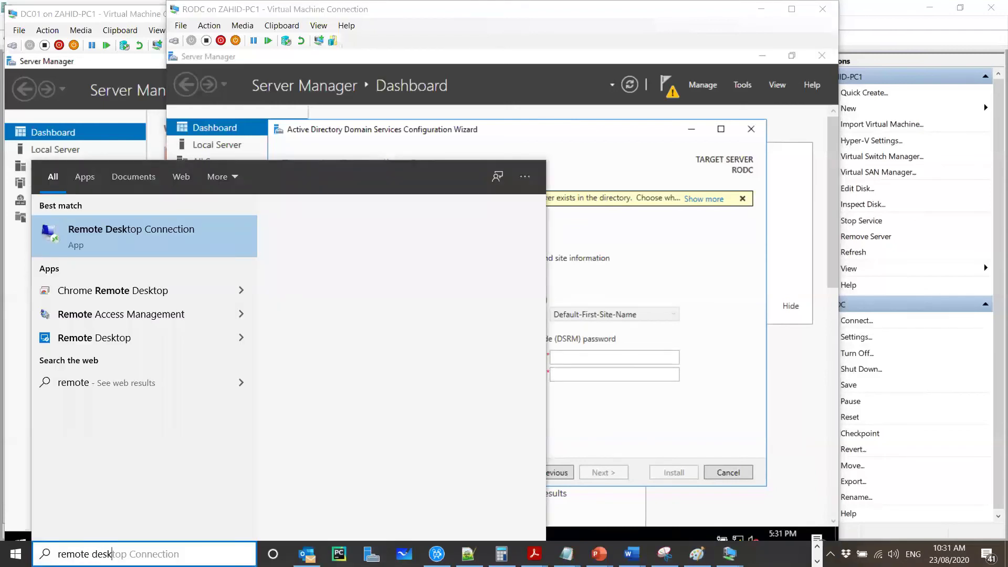
click(138, 245)
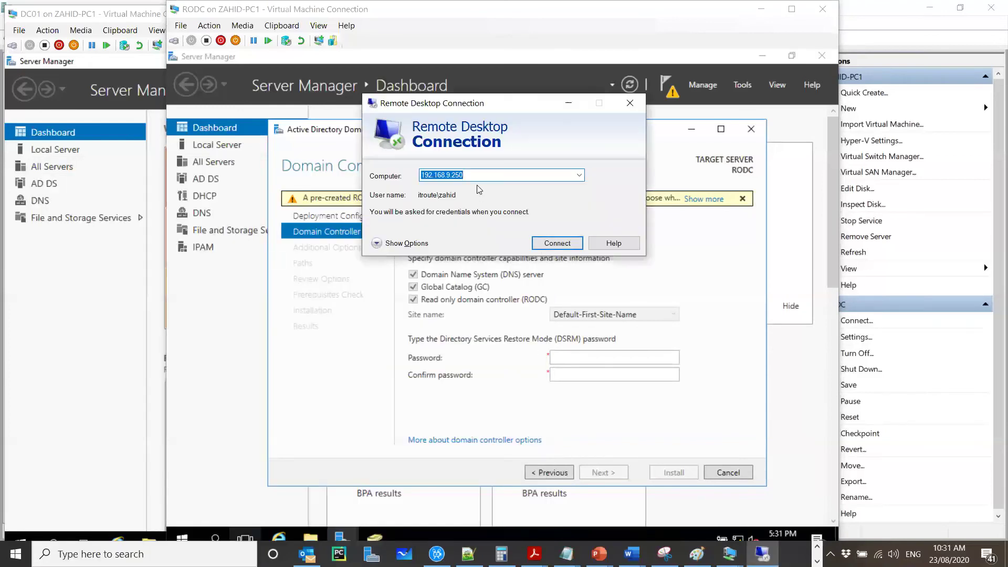
text(192.16)
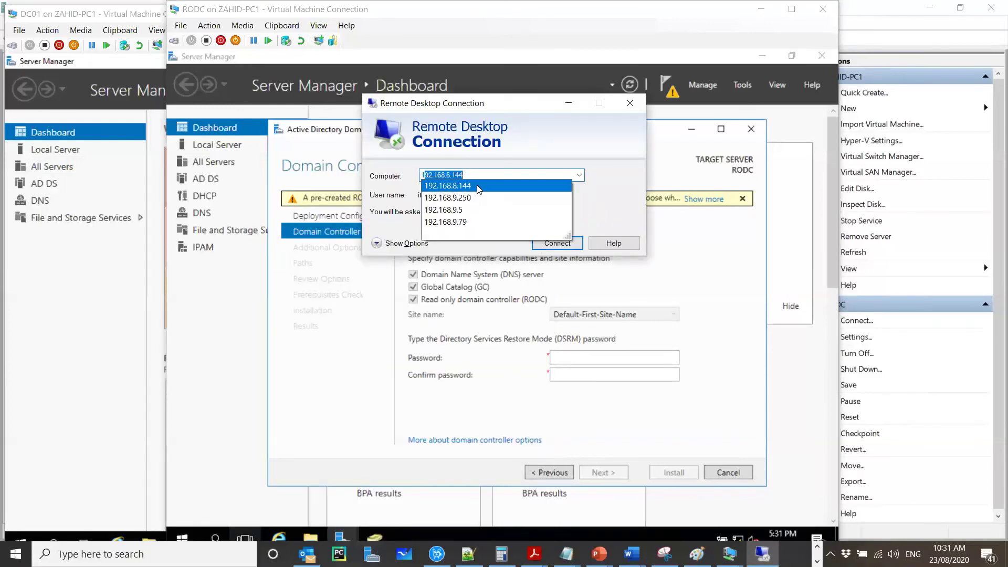
text(8)
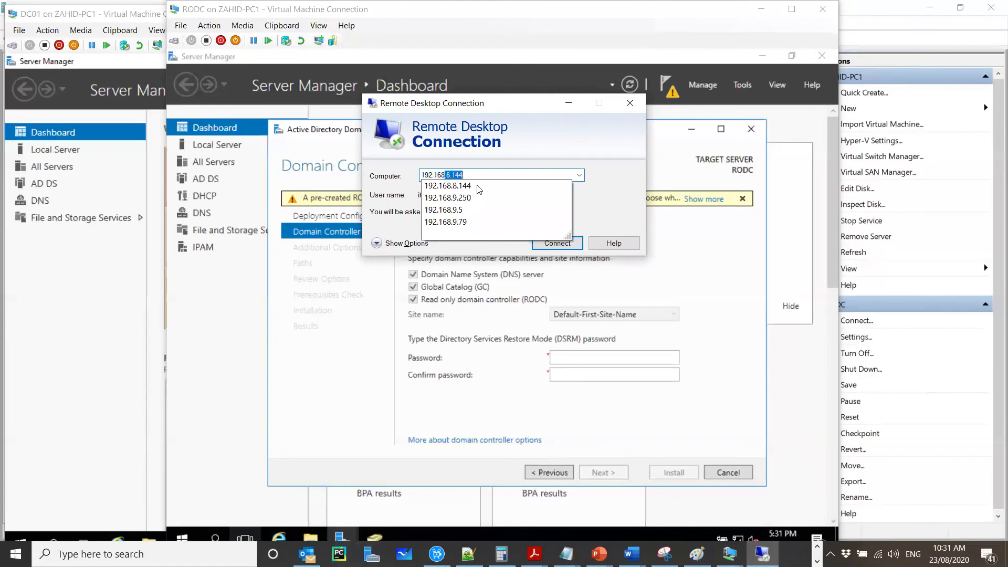
text(.8.157)
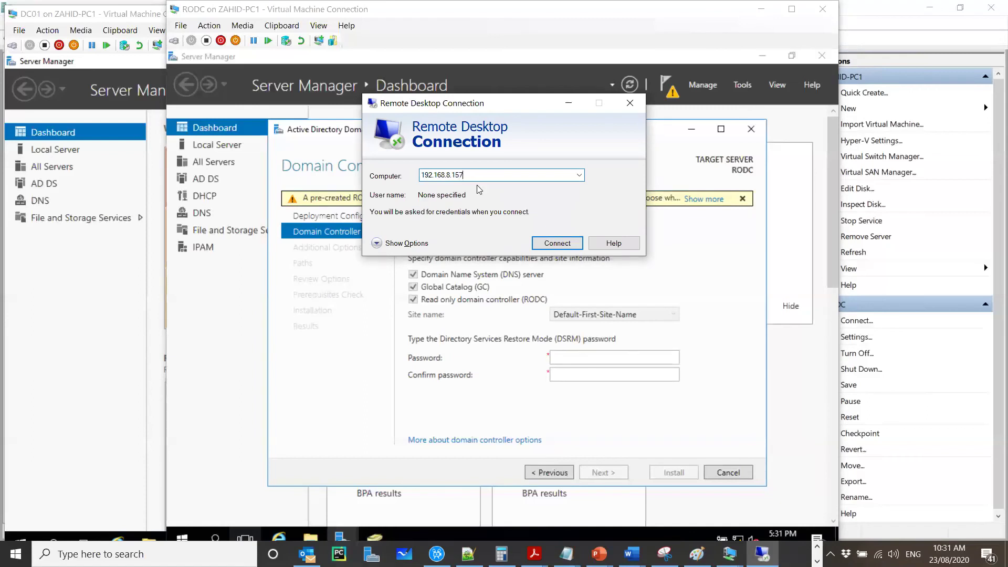
click(549, 245)
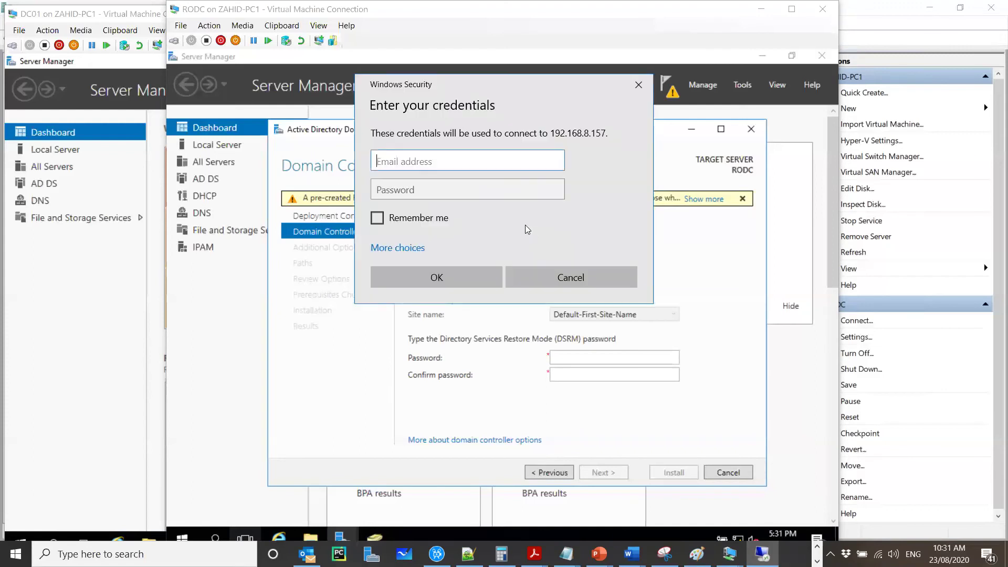
Step: Sign in with the remote account's username and password and accept the untrusted certificate
text(itroute)
key(Tab)
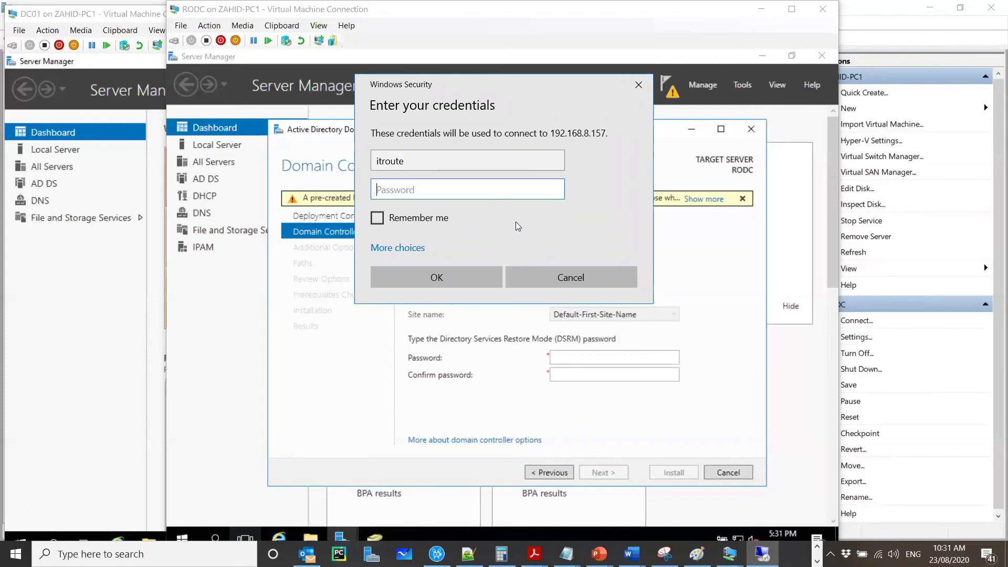
text(••••••••)
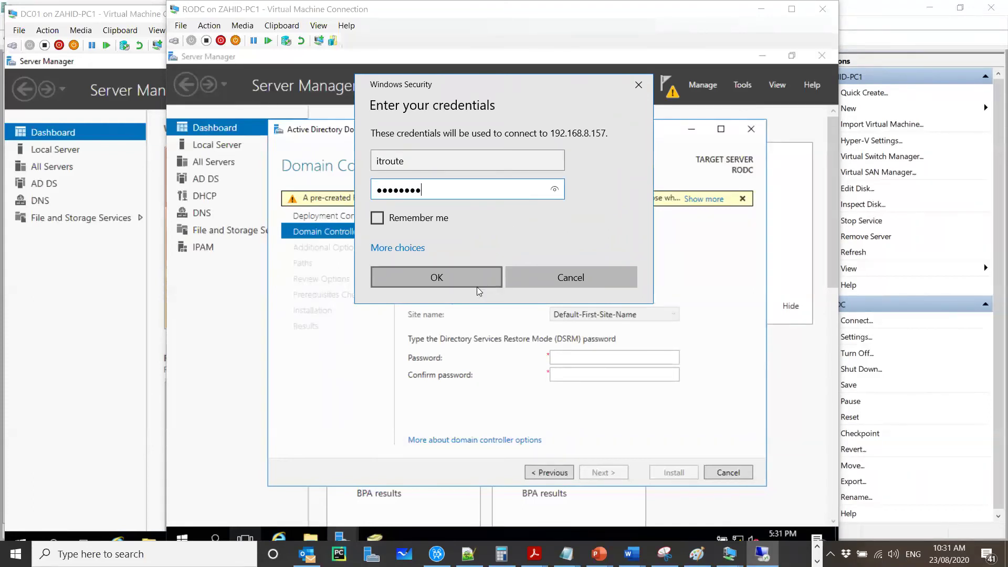
click(474, 284)
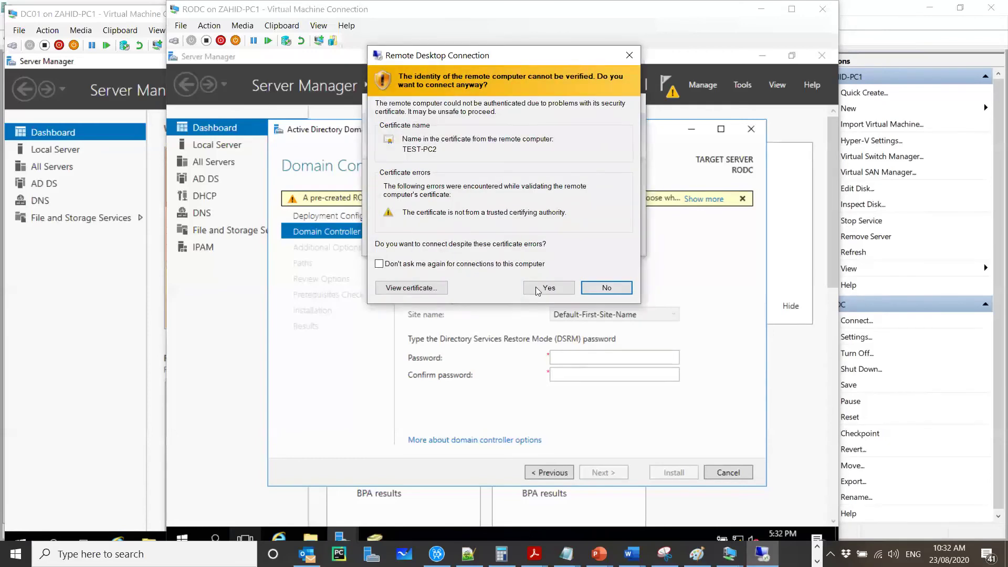
click(538, 288)
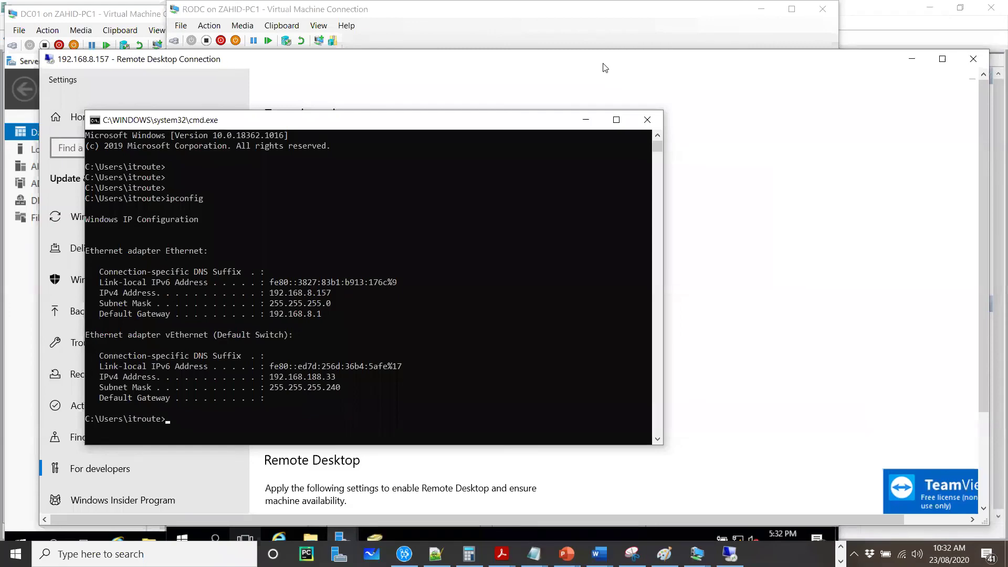
Step: Maximize the remote session, move the Settings and TeamViewer windows aside, and bring up Hyper-V Manager
drag(603, 64, 613, 42)
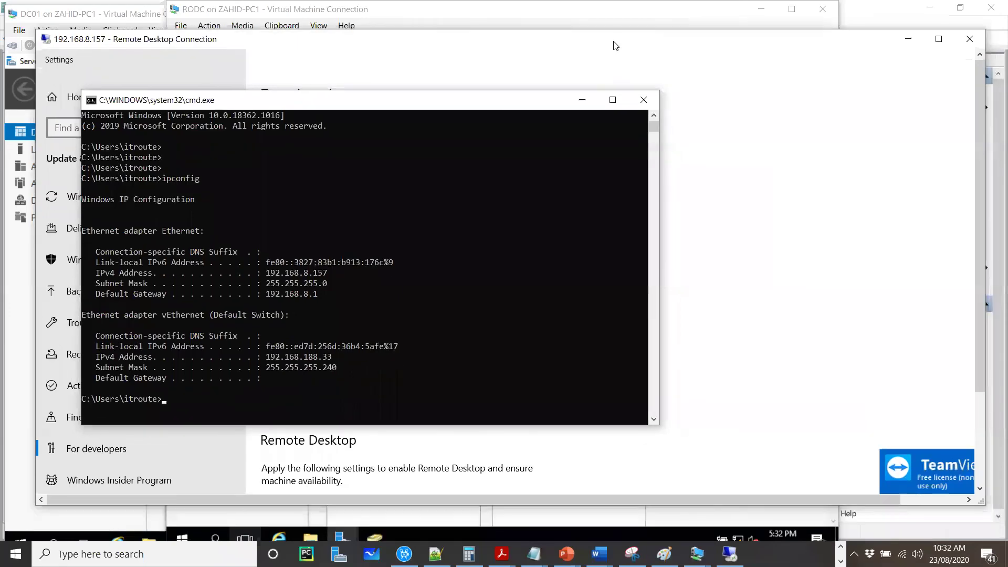
double_click(613, 43)
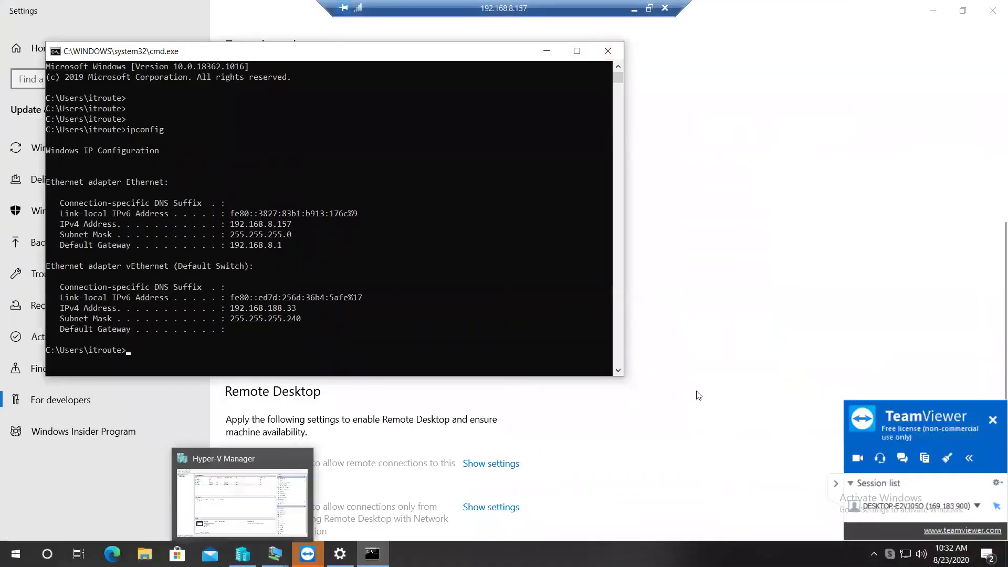
click(688, 407)
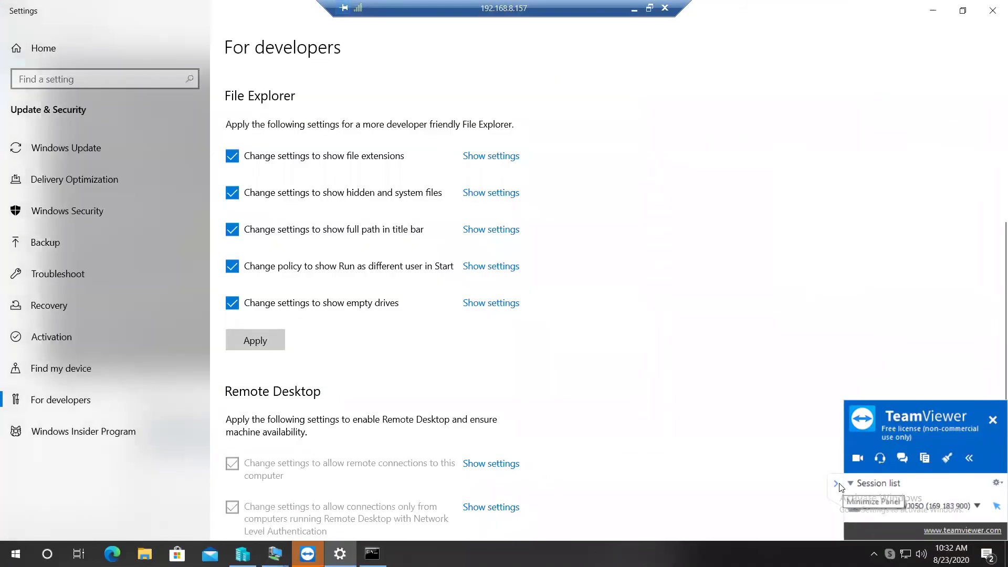
click(835, 483)
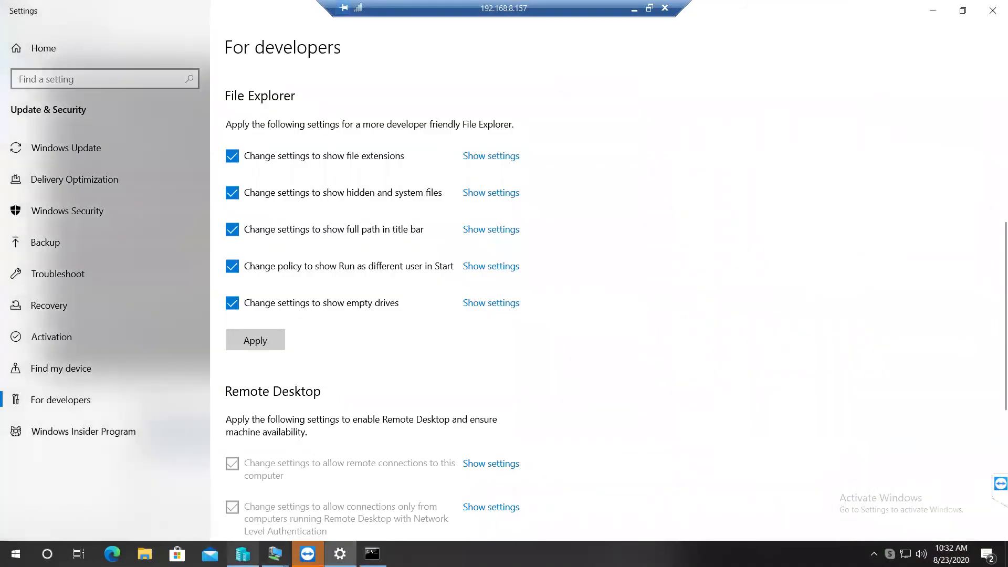
click(243, 554)
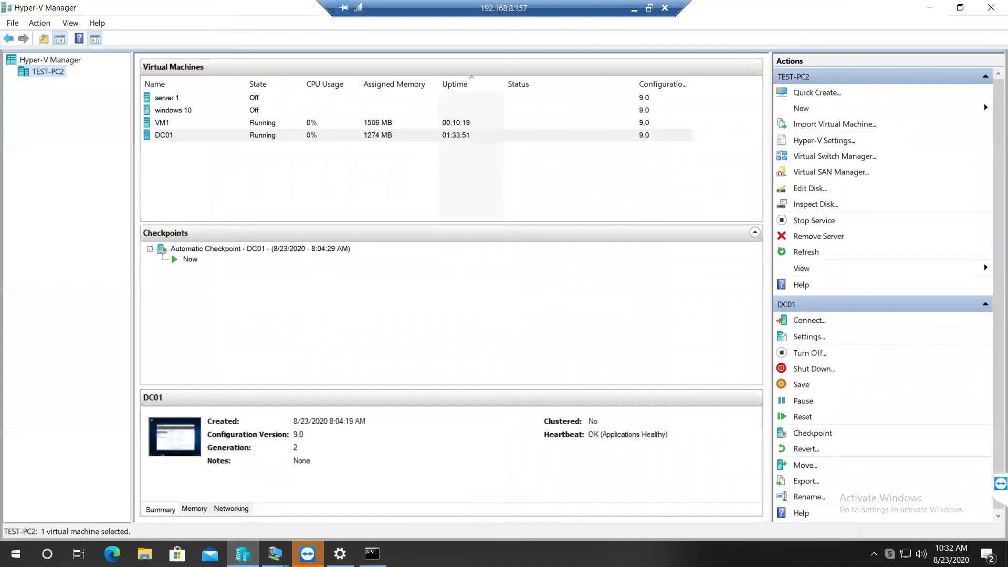
Step: Rename the VM1 virtual machine to RODC and connect to its console
right_click(266, 128)
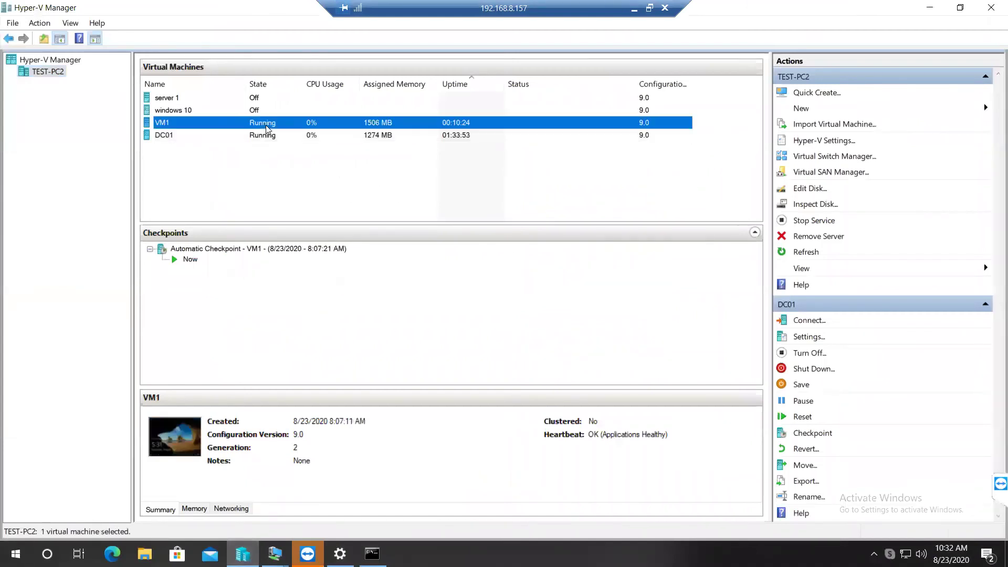
click(300, 318)
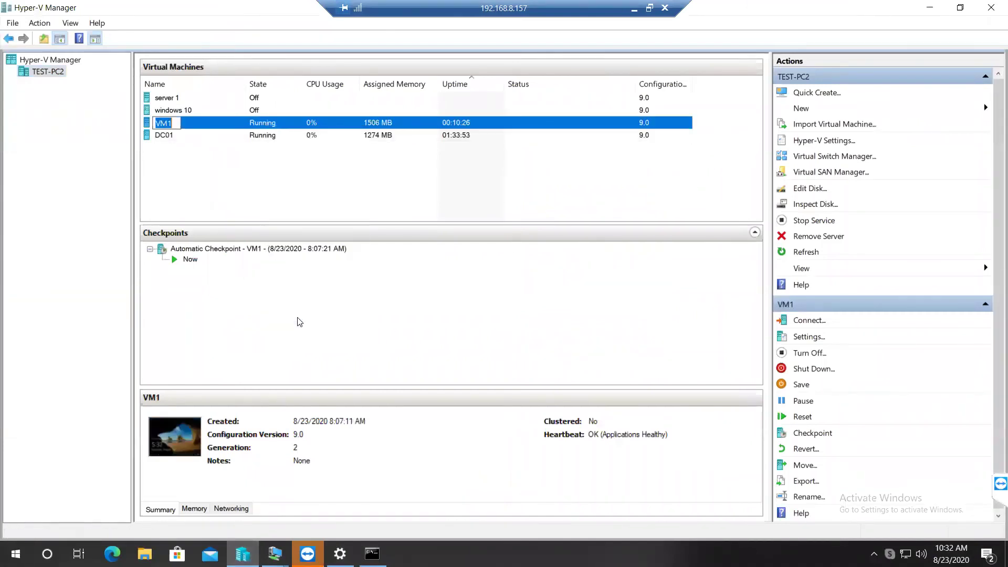
text(RODC)
click(214, 158)
double_click(198, 124)
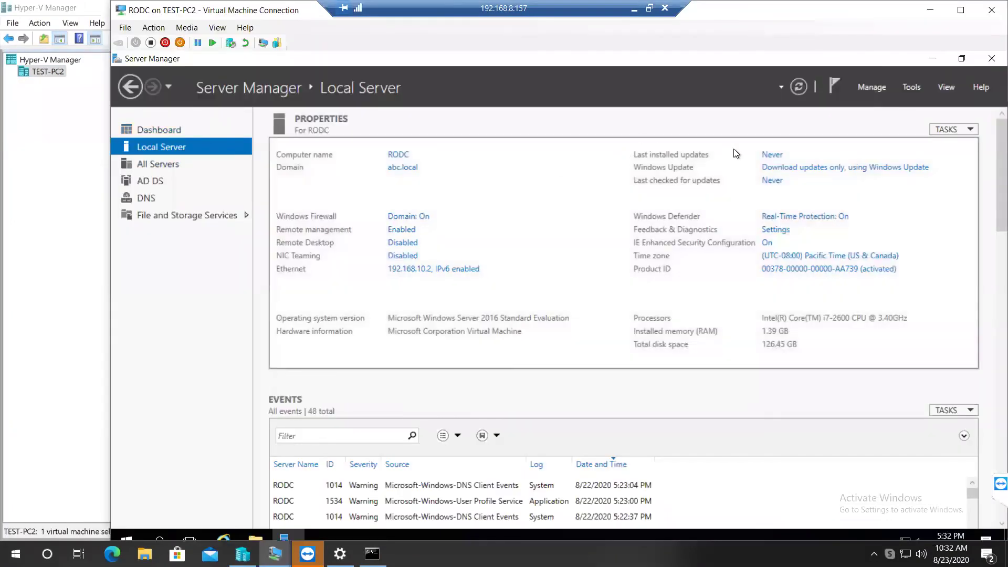
Step: Launch Active Directory Users and Computers and expand the abc.local domain
click(911, 86)
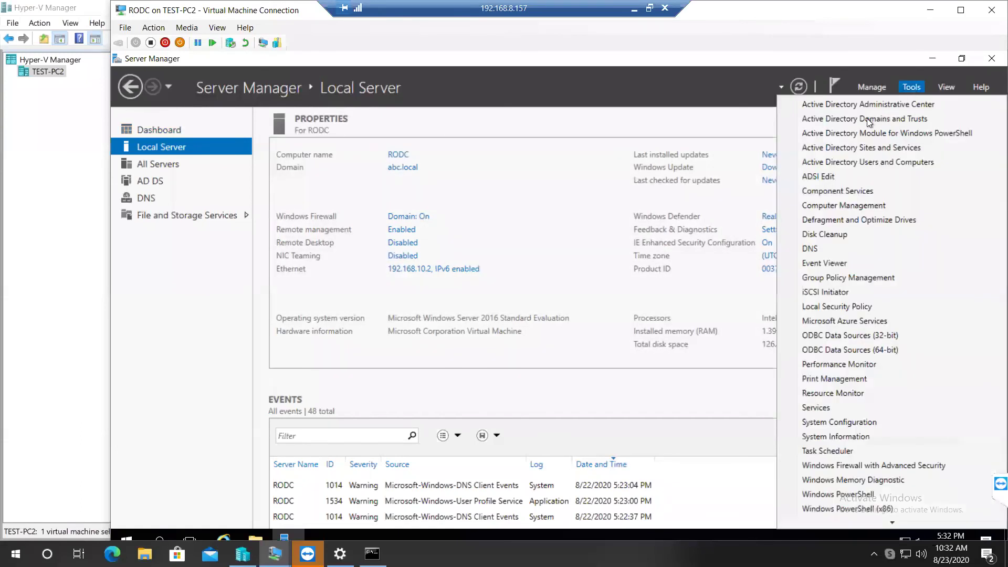
click(851, 163)
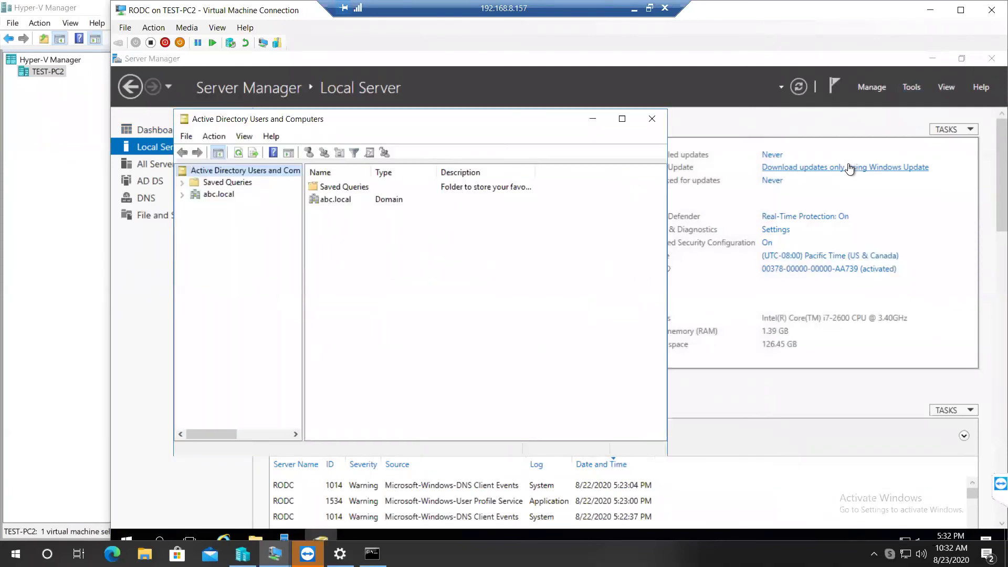
click(183, 196)
drag(302, 202, 397, 202)
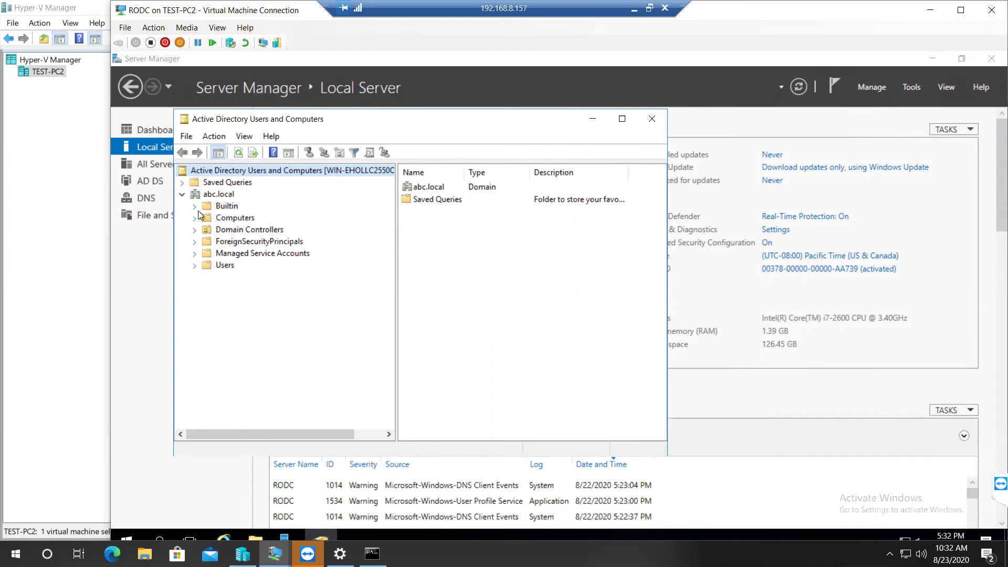
Step: List the objects in the Users container, glance at its New menu, and widen the tree pane
click(223, 265)
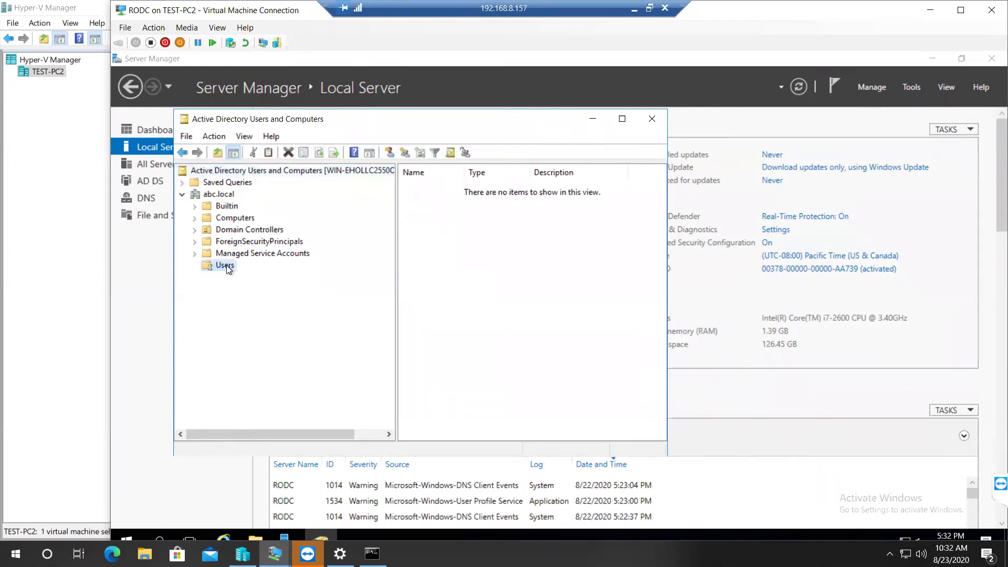
right_click(225, 265)
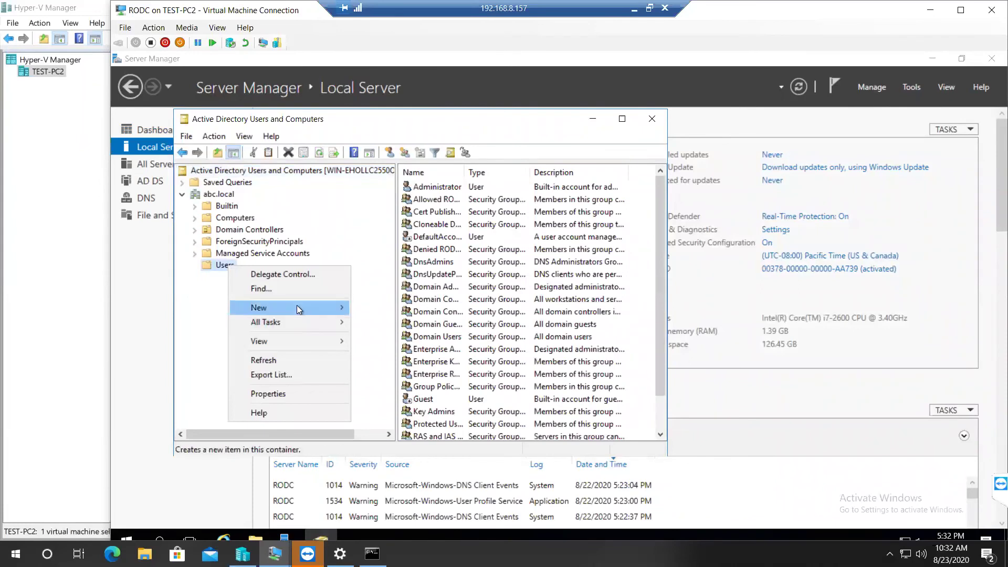
mouse_move(297, 307)
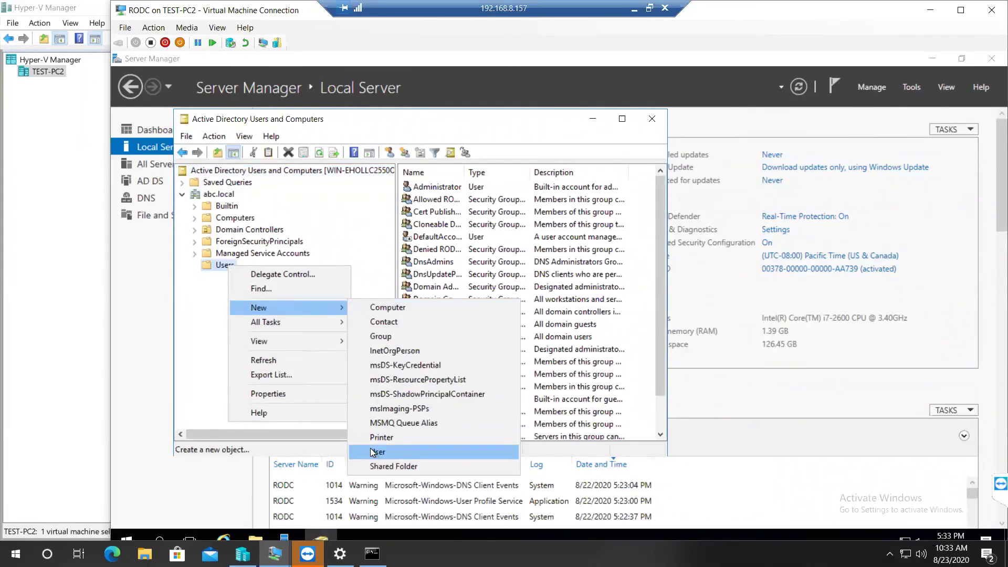
click(360, 233)
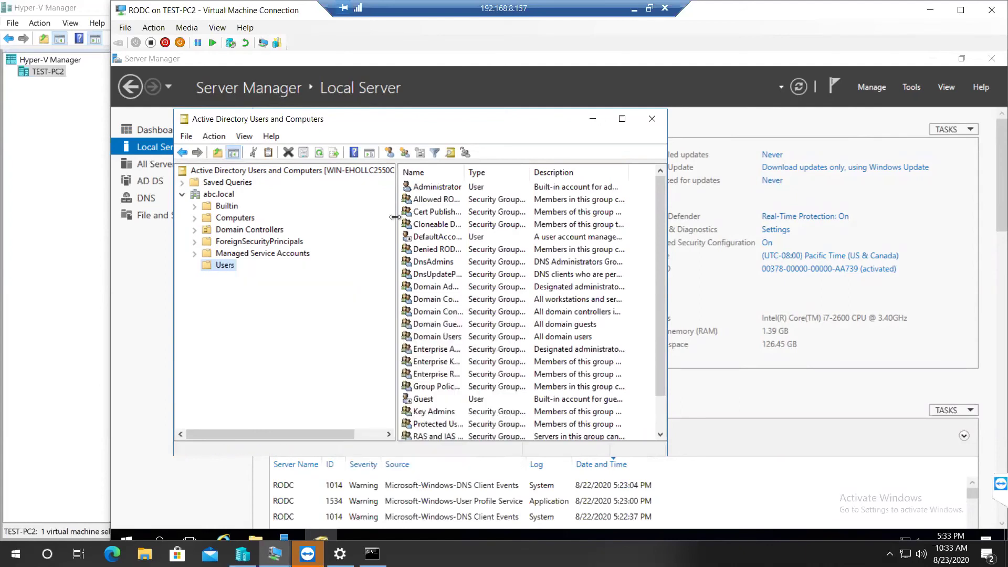
drag(395, 217, 475, 216)
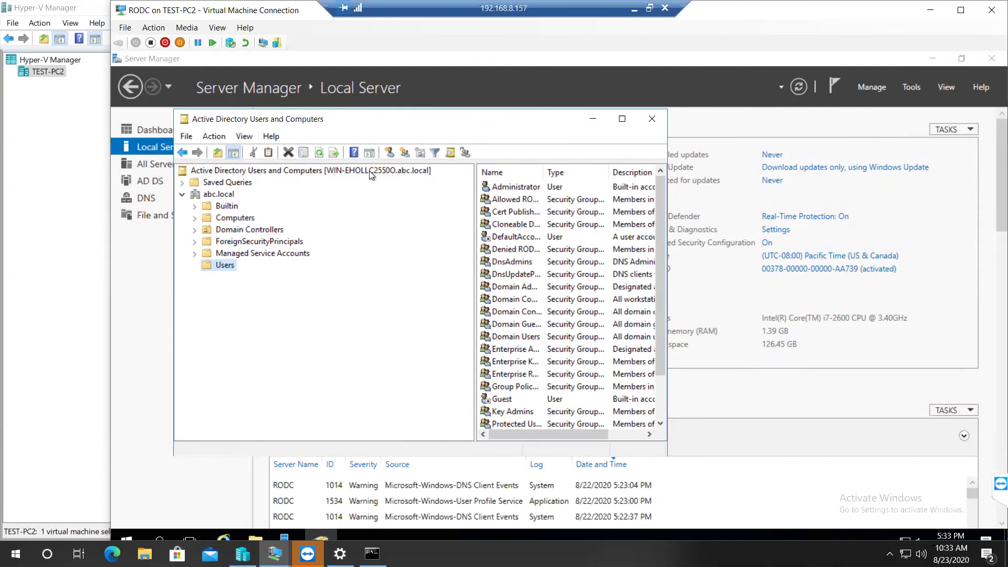
Step: Switch the console to domain controller RODC.abc.local, accept the read-only warning, and expand abc.local
click(348, 169)
right_click(347, 169)
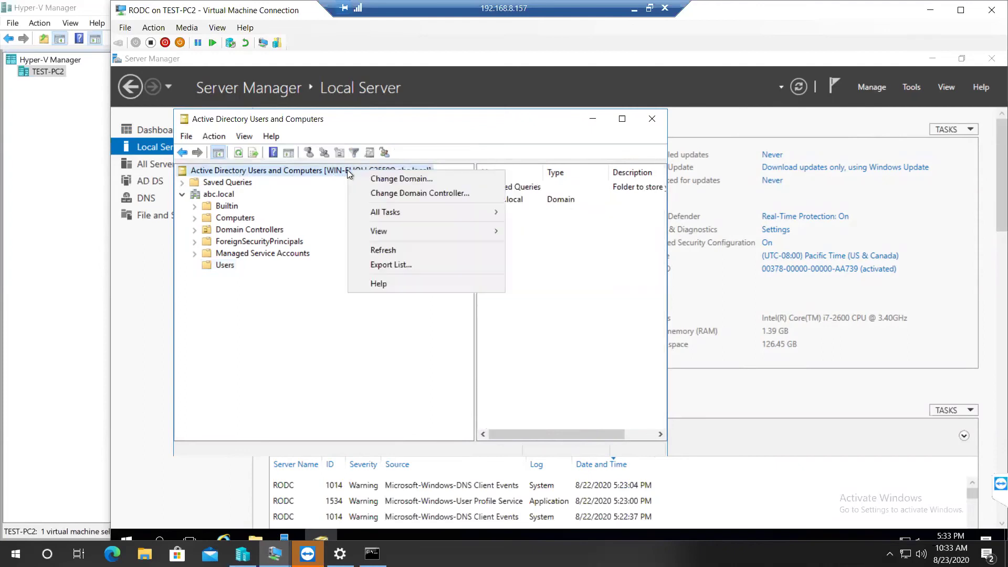
click(389, 194)
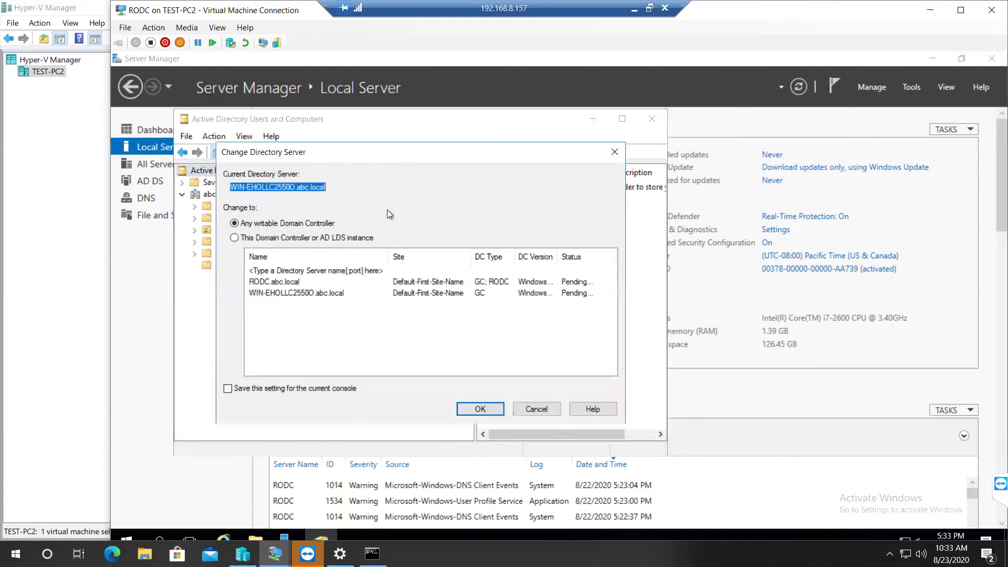
click(262, 283)
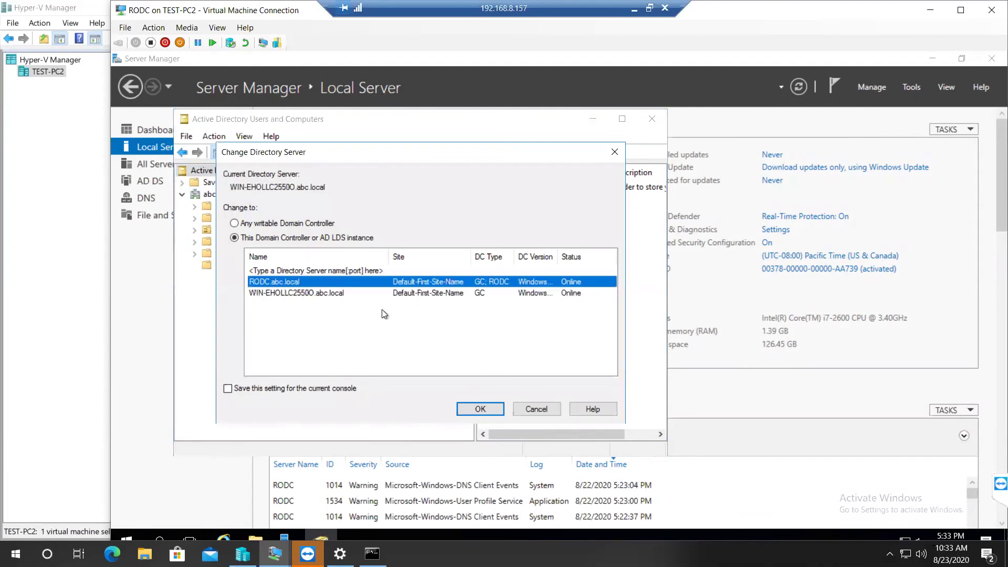
click(479, 410)
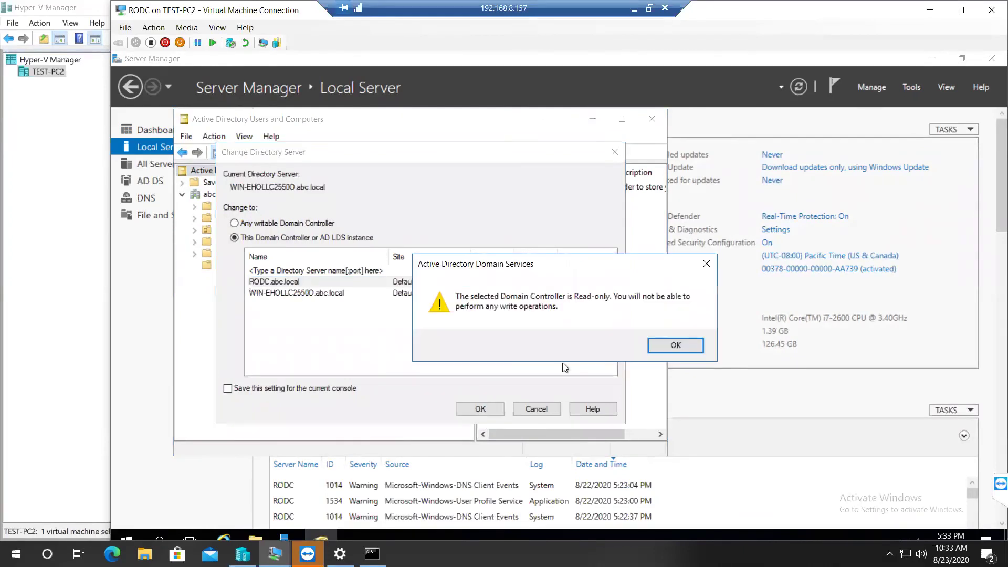
click(679, 343)
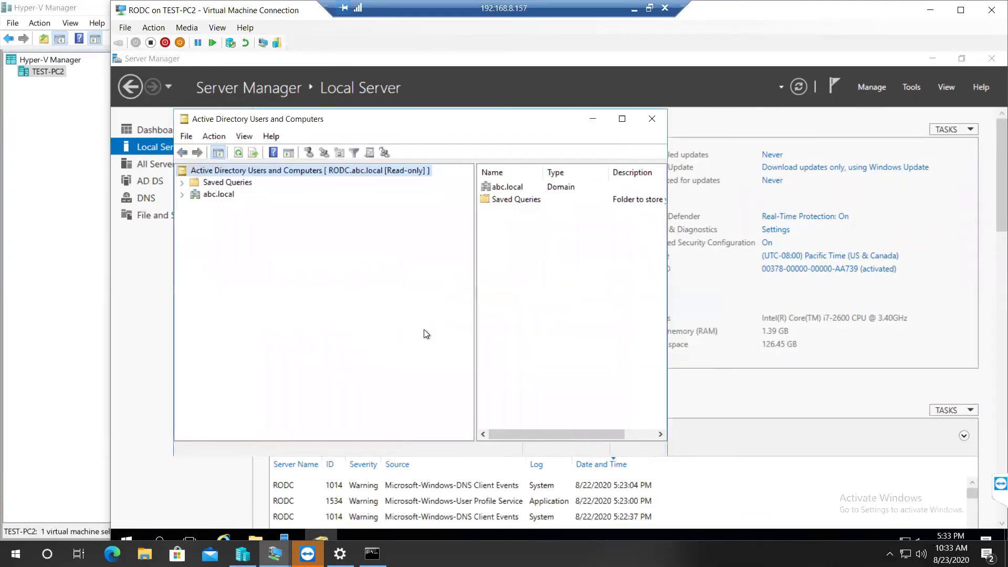
click(182, 194)
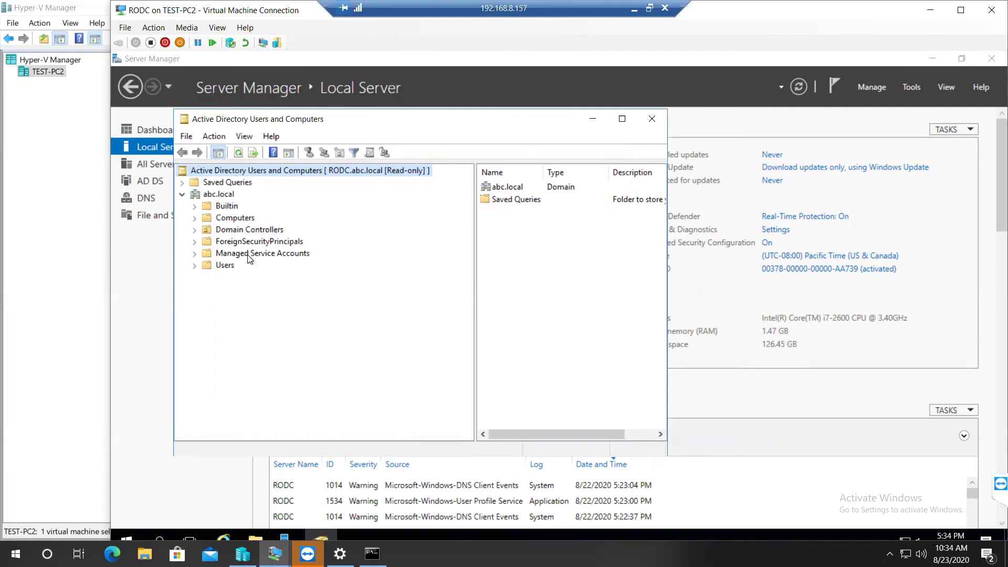
click(227, 195)
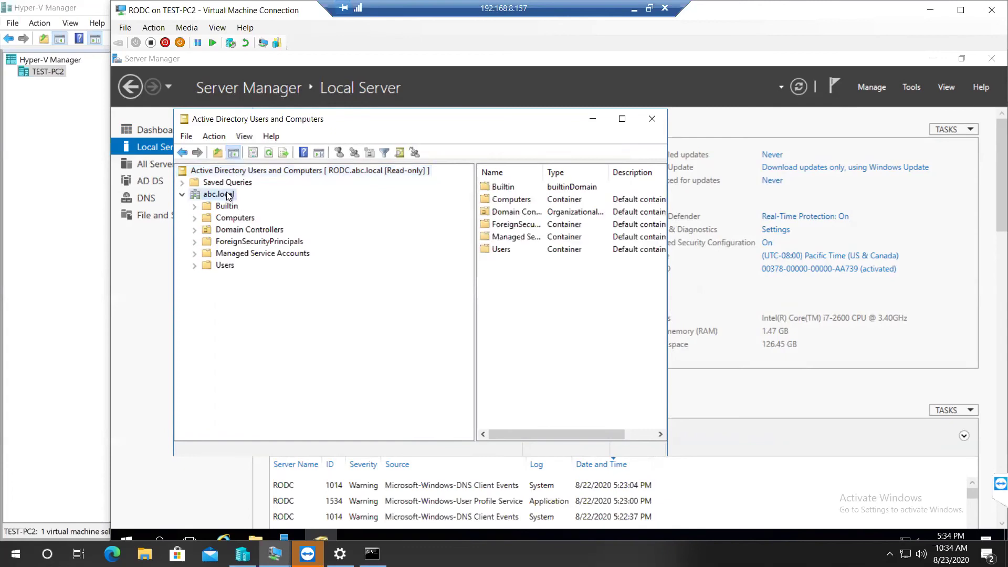
right_click(228, 196)
mouse_move(361, 292)
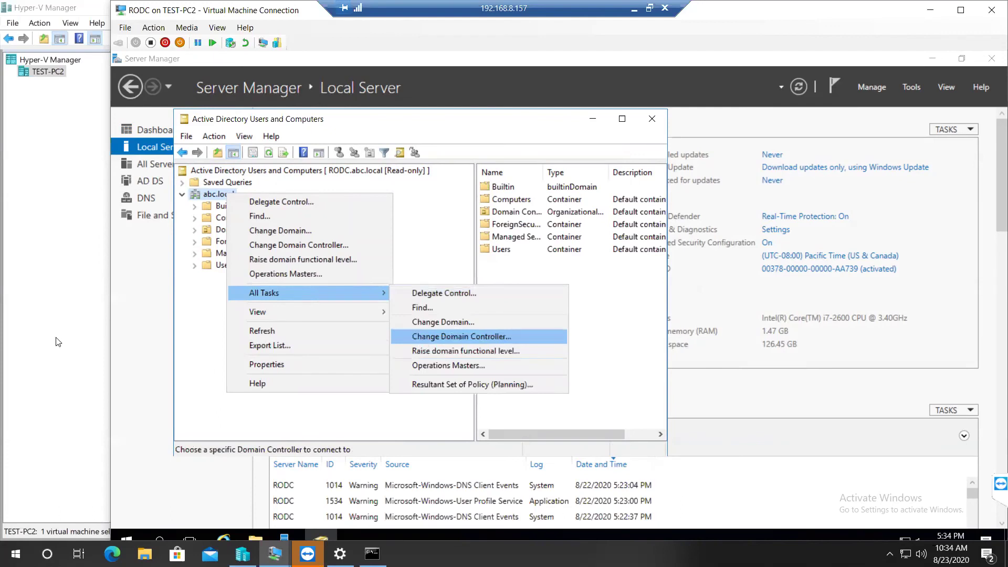
click(210, 306)
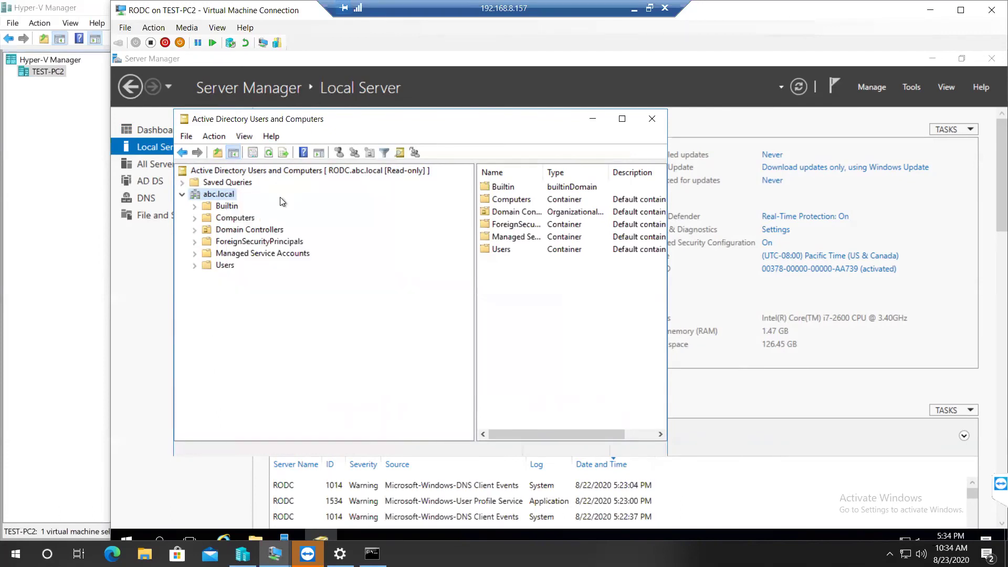
drag(336, 134, 408, 134)
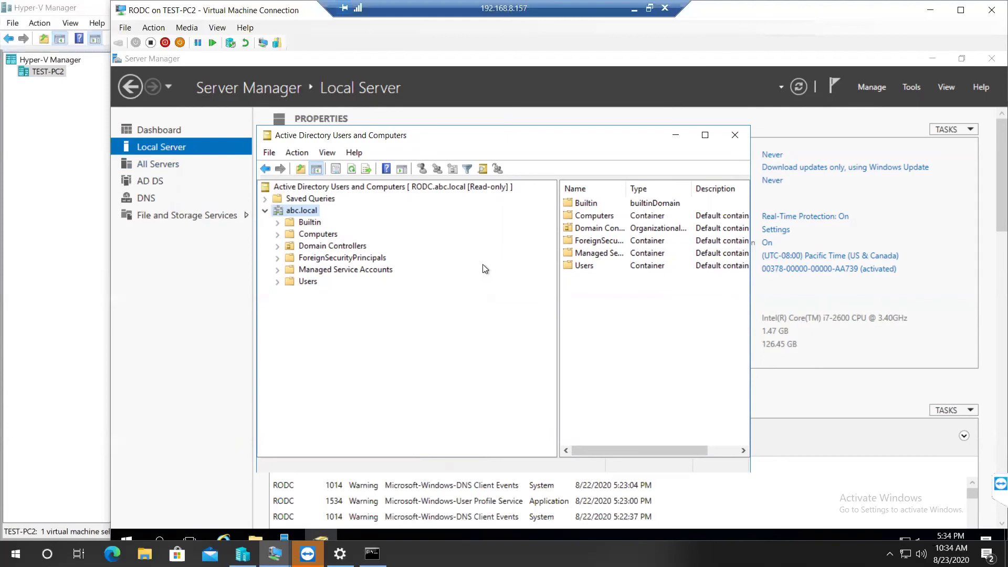
drag(558, 244, 513, 243)
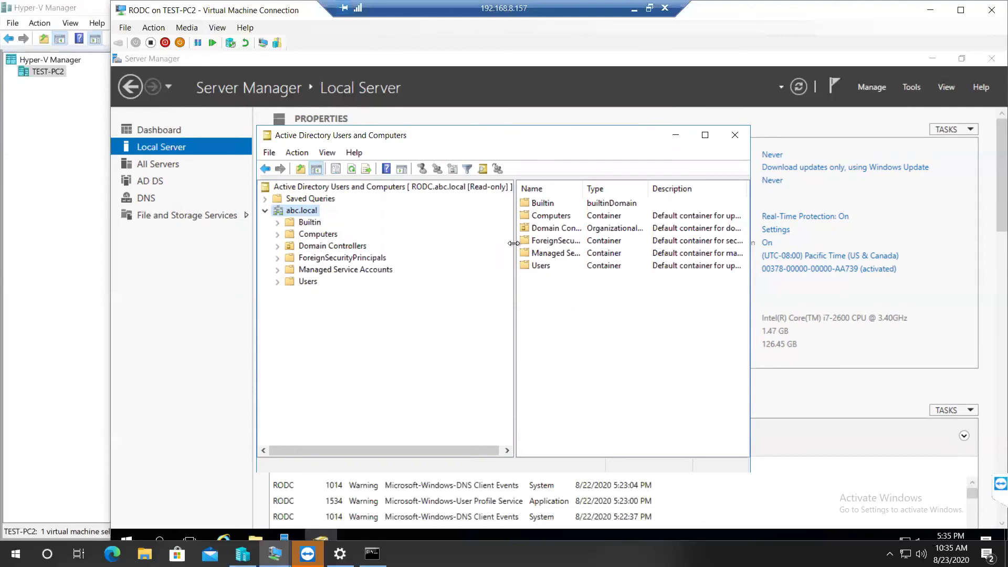
Step: Connect the ADUC console to the writable controller WIN-EHOLLC2550O.abc.local
click(286, 188)
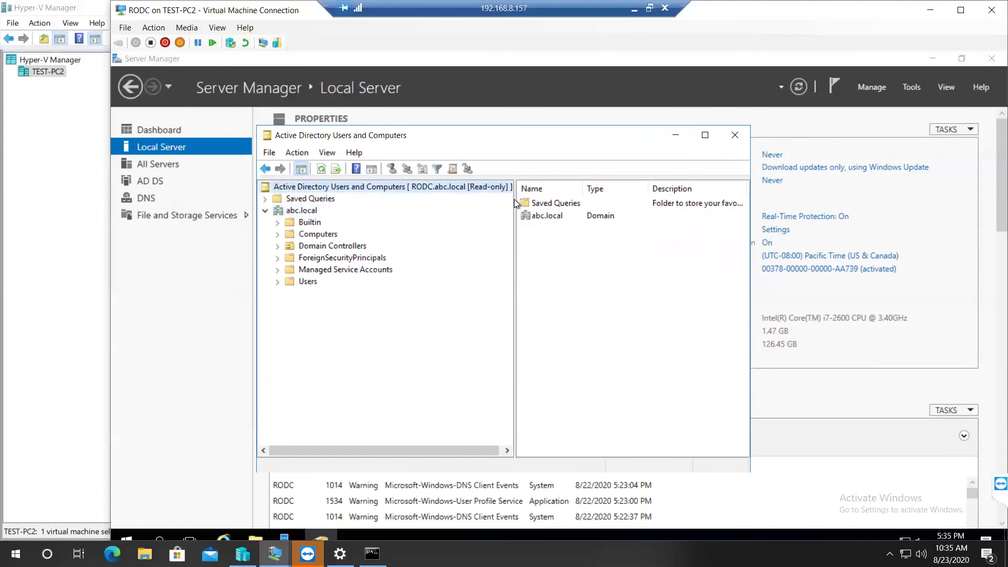
drag(513, 199, 540, 200)
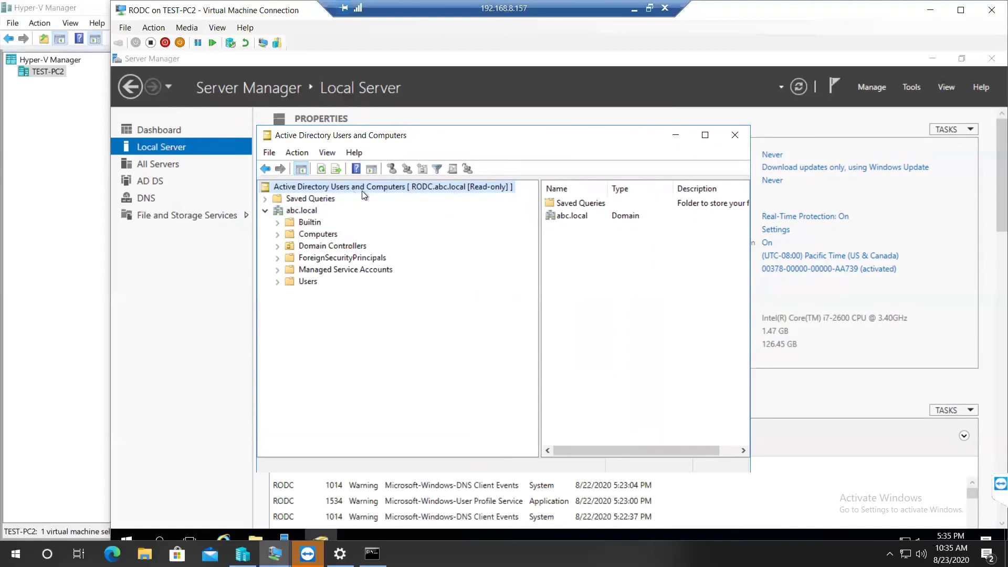
right_click(386, 187)
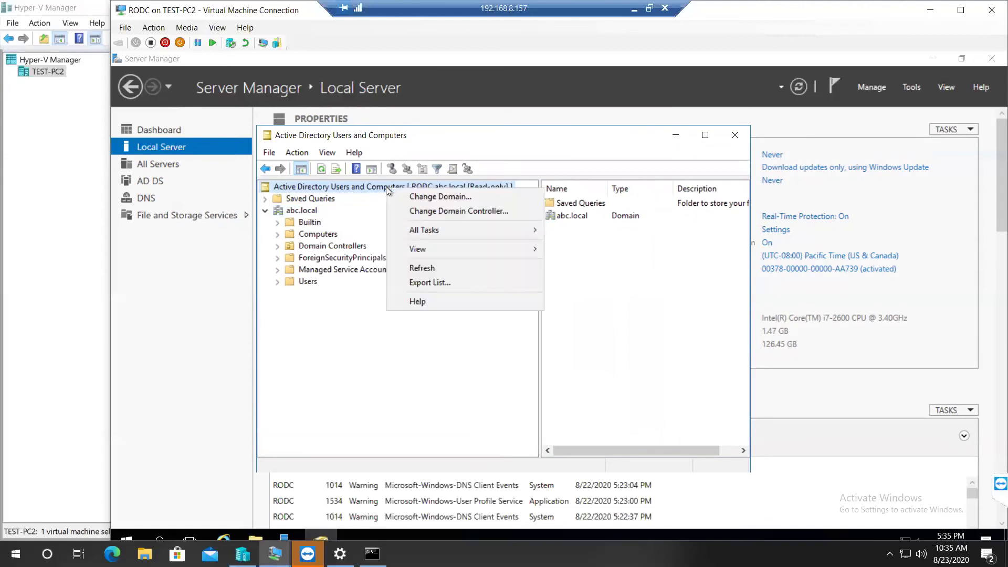
click(442, 212)
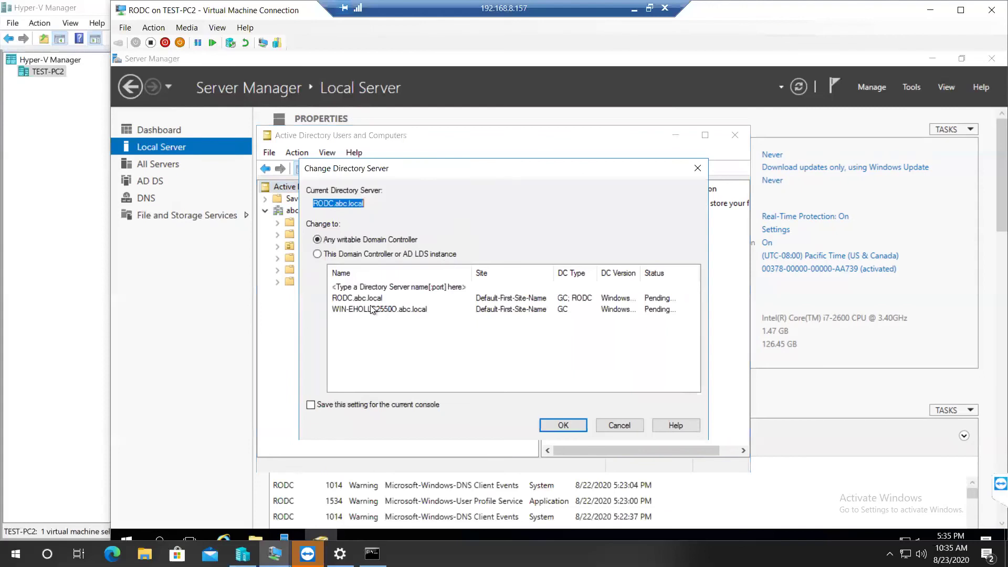
click(350, 311)
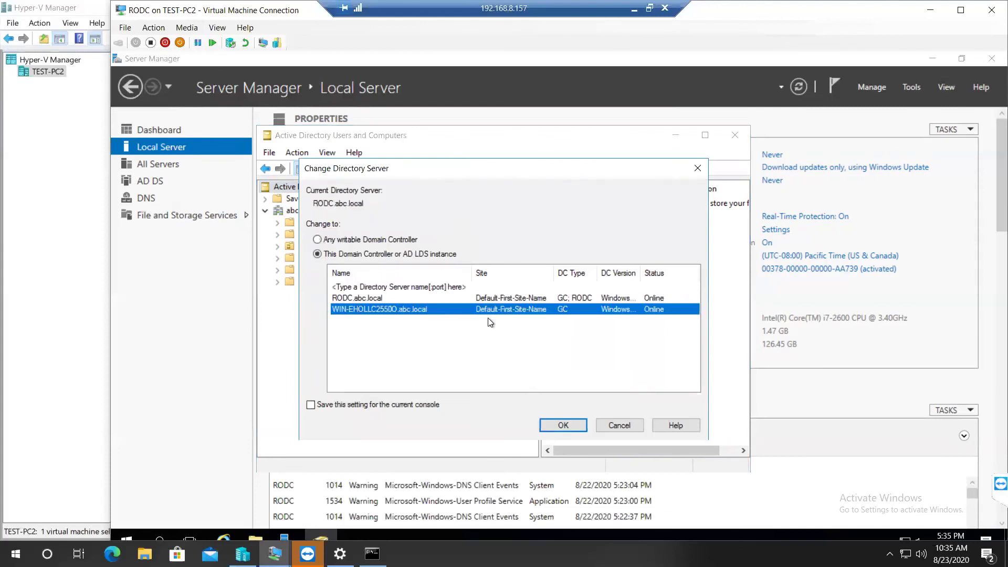
click(562, 426)
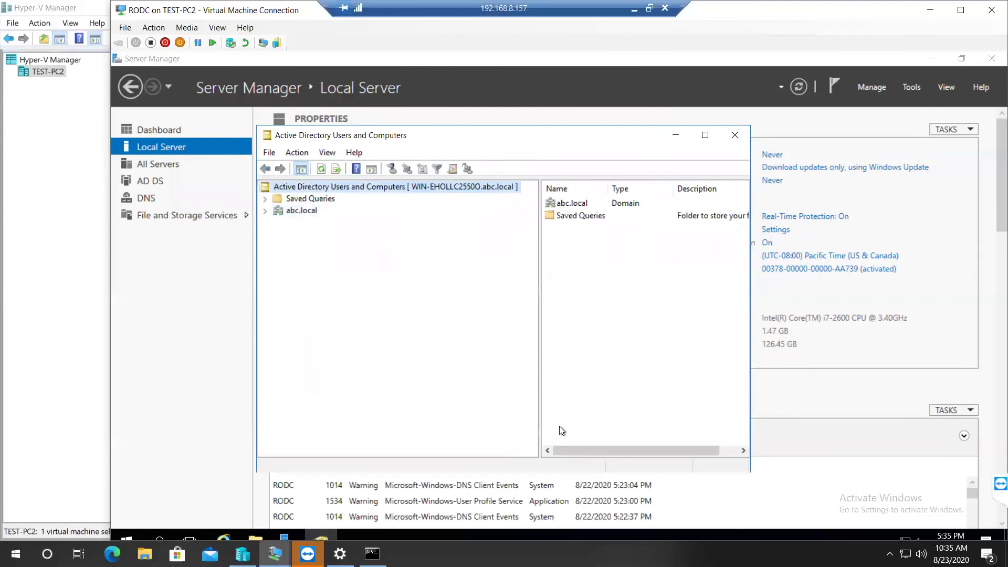
Step: Switch ADUC back to RODC.abc.local, accept the read-only warning, and return to Hyper-V Manager
right_click(437, 185)
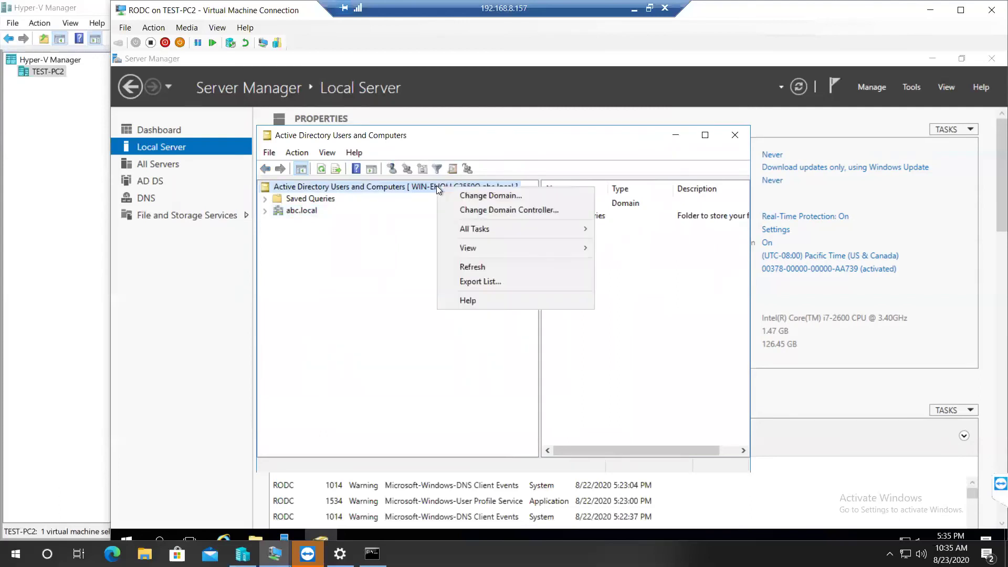
click(473, 209)
click(354, 297)
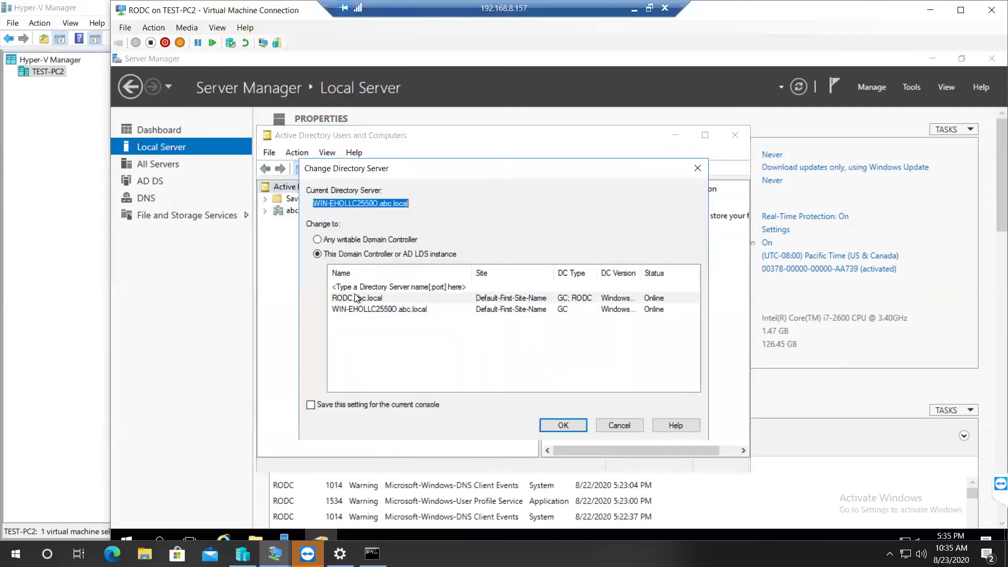
click(546, 426)
click(668, 346)
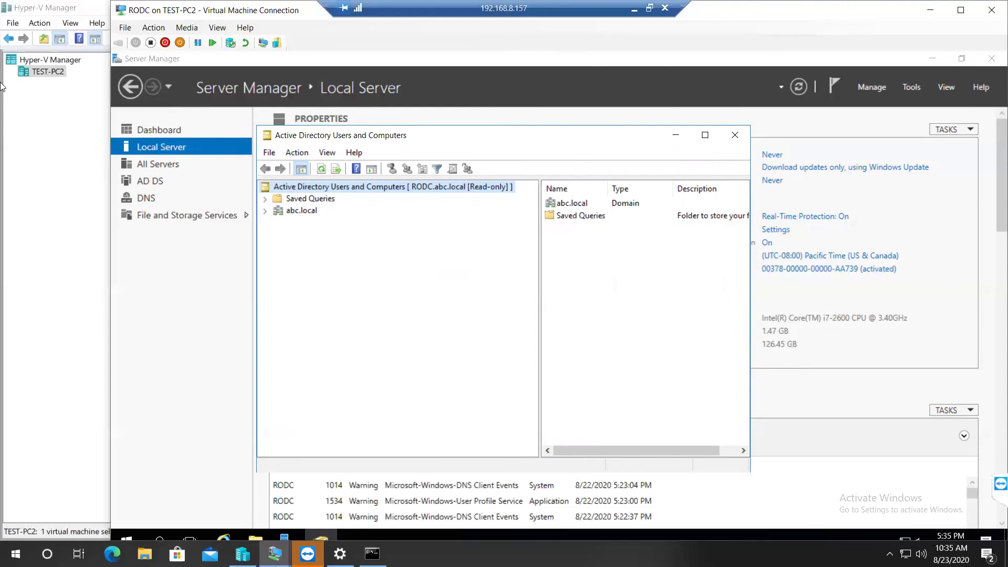
click(44, 132)
Step: Connect to the DC01 VM and launch Active Directory Users and Computers from Server Manager Tools
click(199, 135)
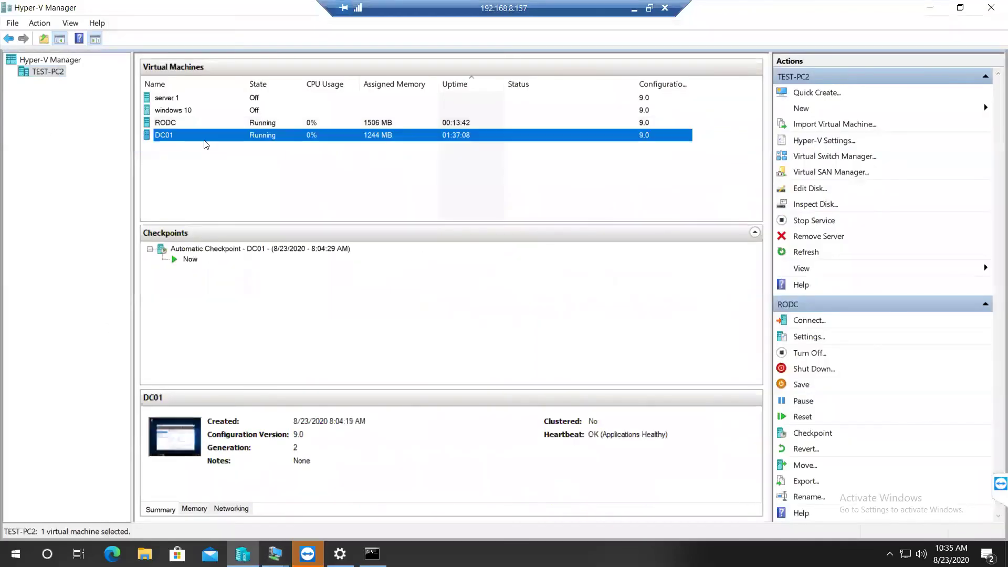
double_click(204, 135)
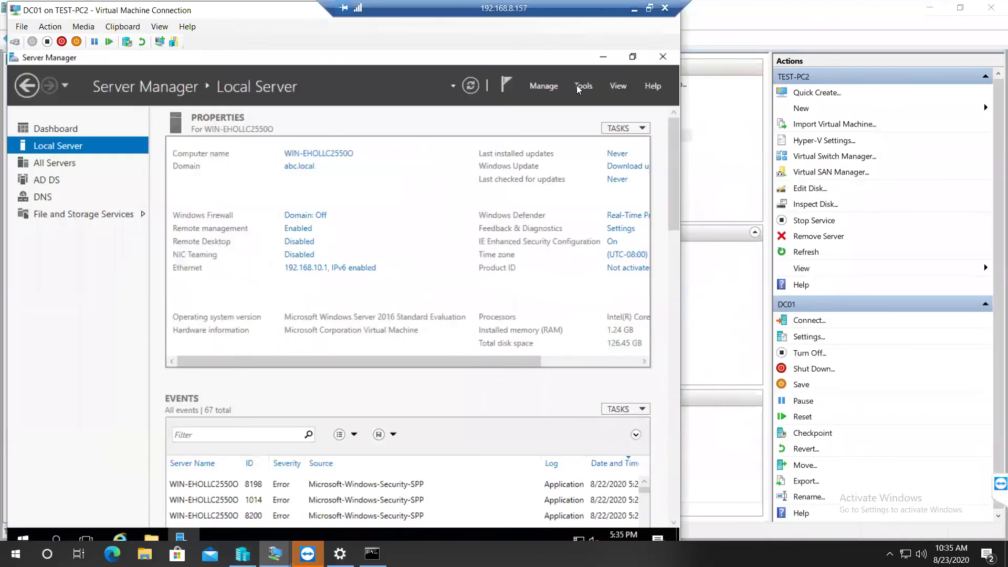
click(580, 86)
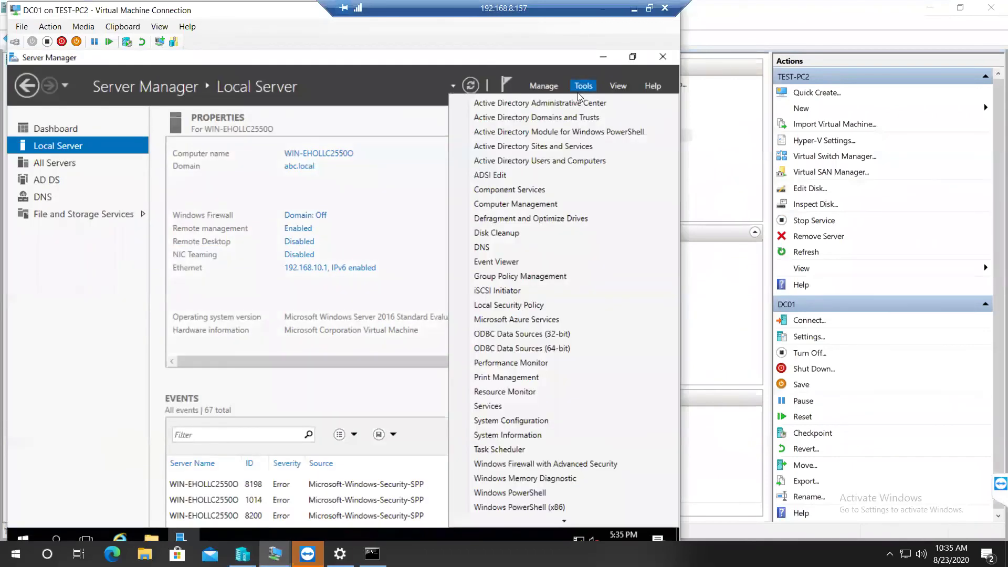
click(543, 166)
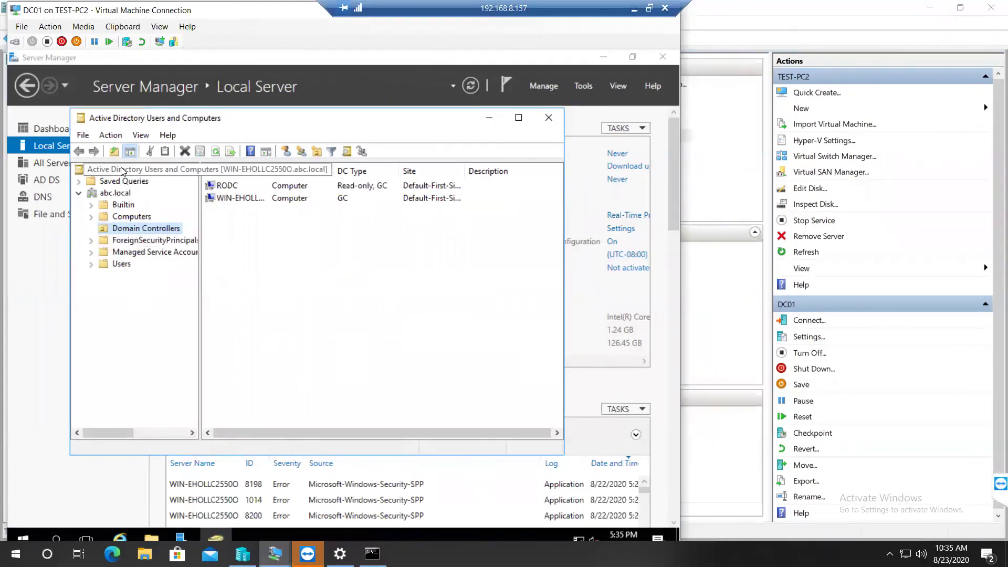
click(139, 169)
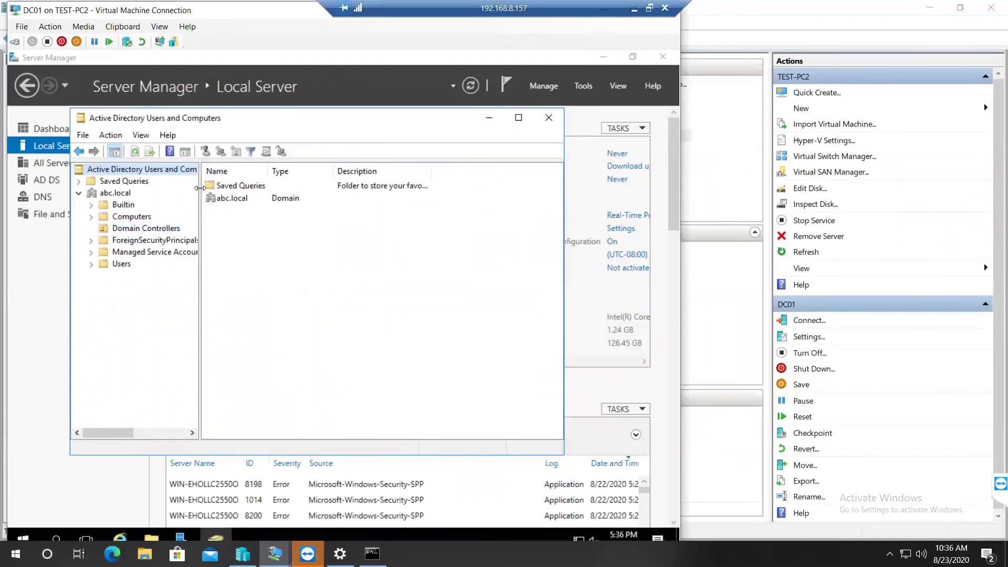
Step: Start a Change Domain Controller on the directory root, then cancel it
drag(265, 194, 268, 194)
right_click(211, 170)
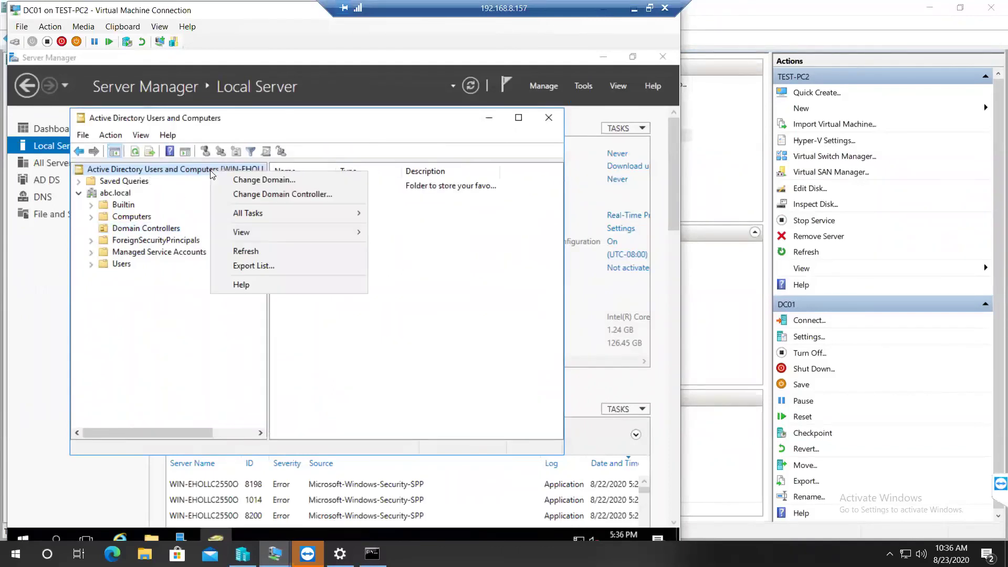
click(233, 194)
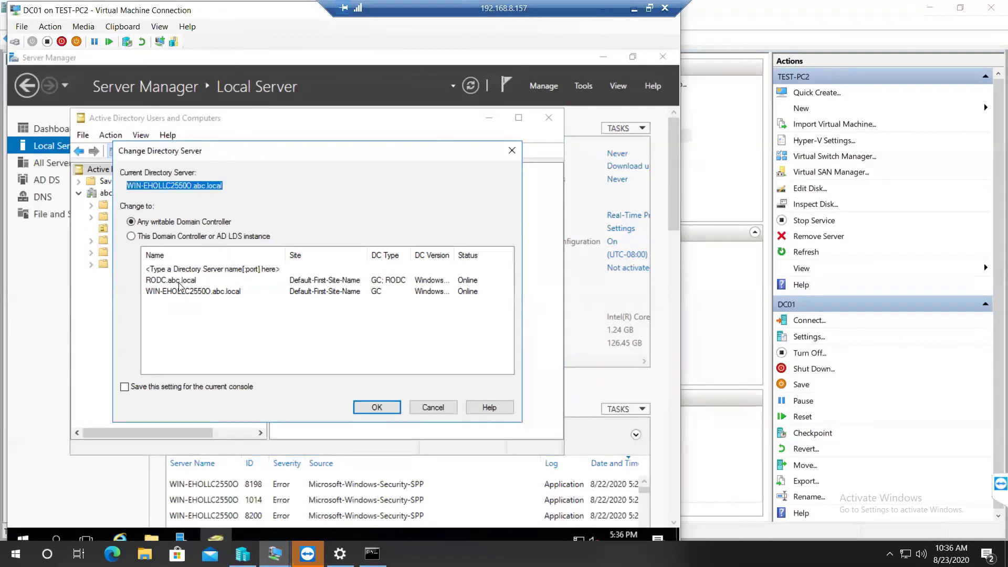
click(428, 403)
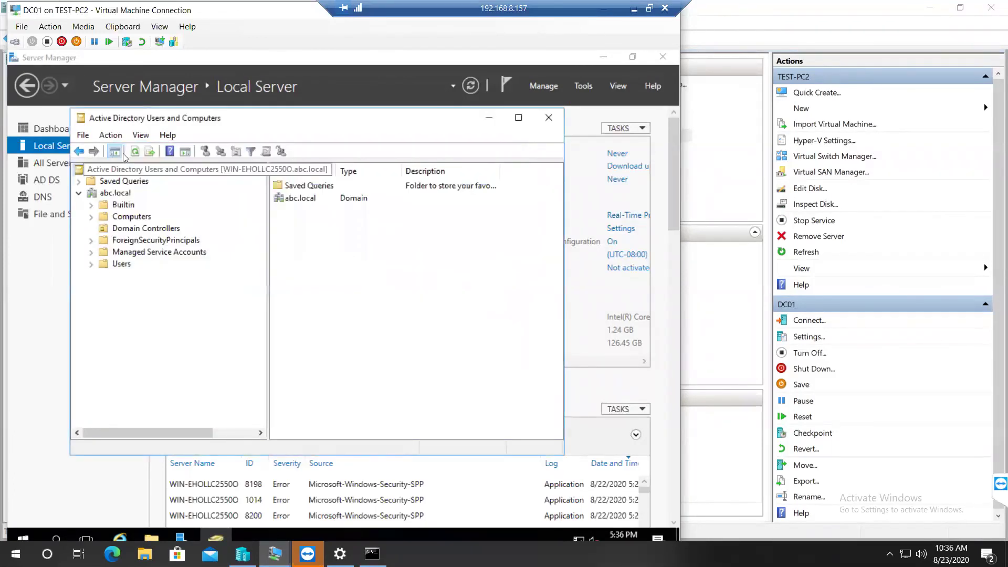
Step: Connect ADUC to RODC.abc.local, accept the read-only warning, and expand abc.local's containers
right_click(160, 173)
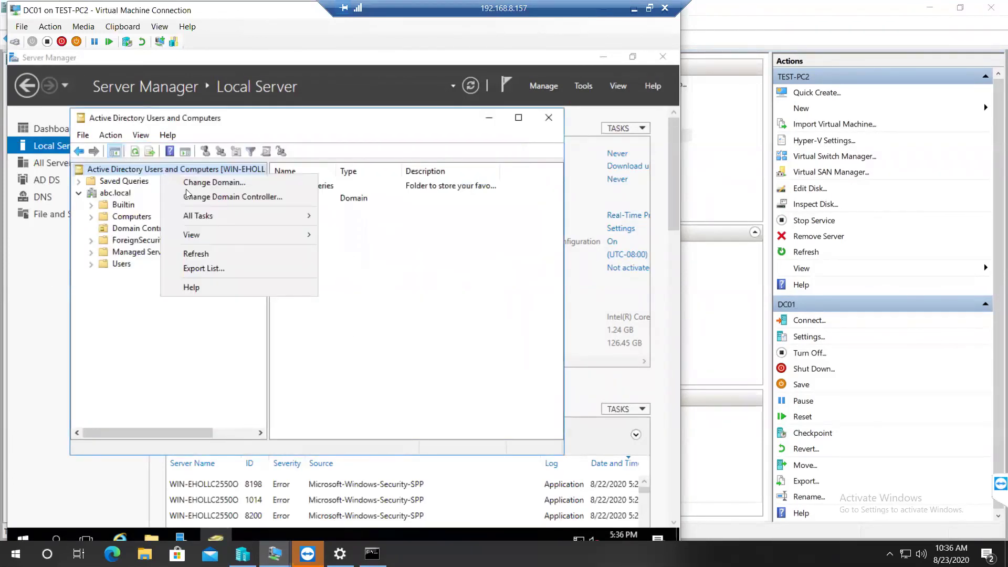
click(224, 197)
click(188, 282)
click(377, 407)
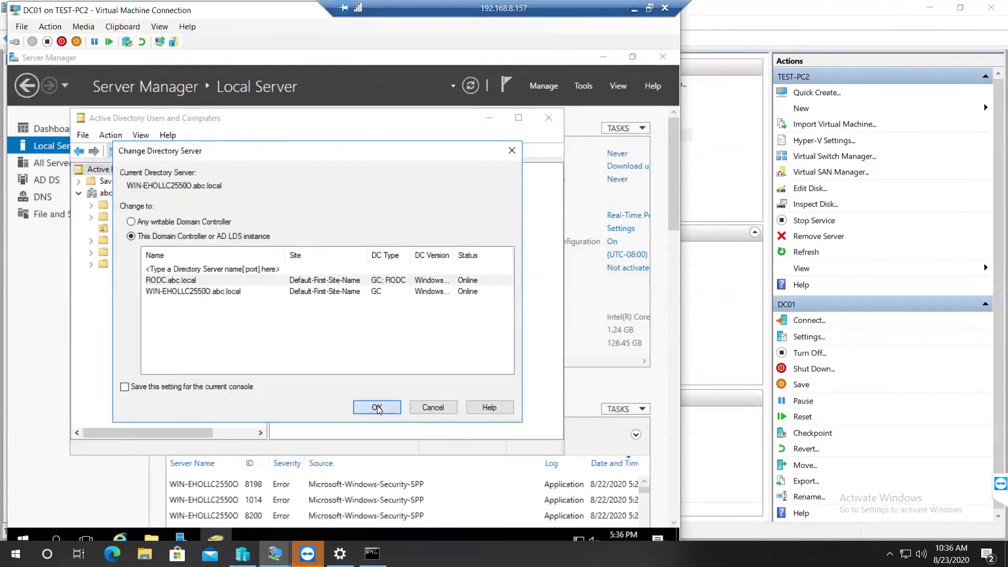
key(Return)
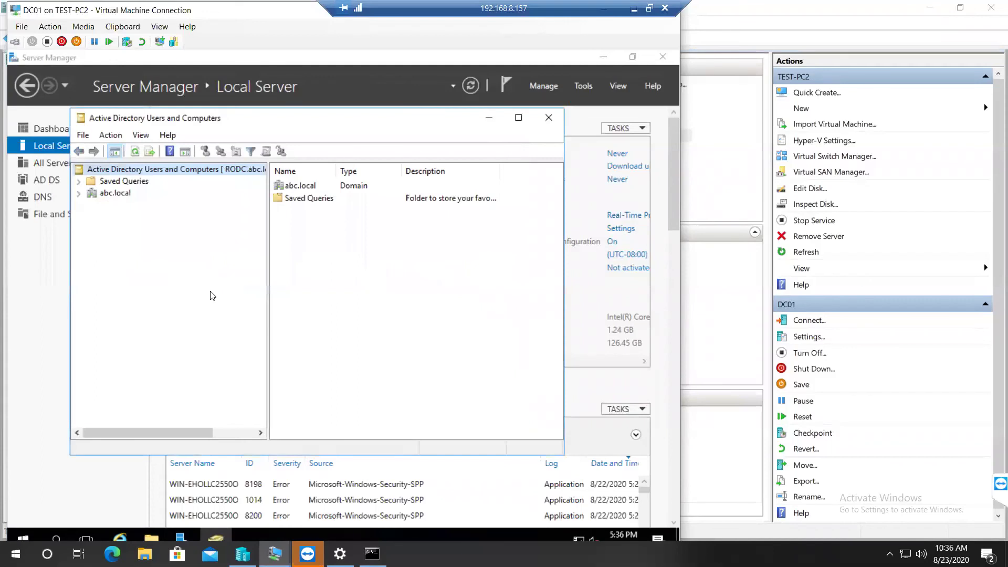
click(79, 193)
click(117, 193)
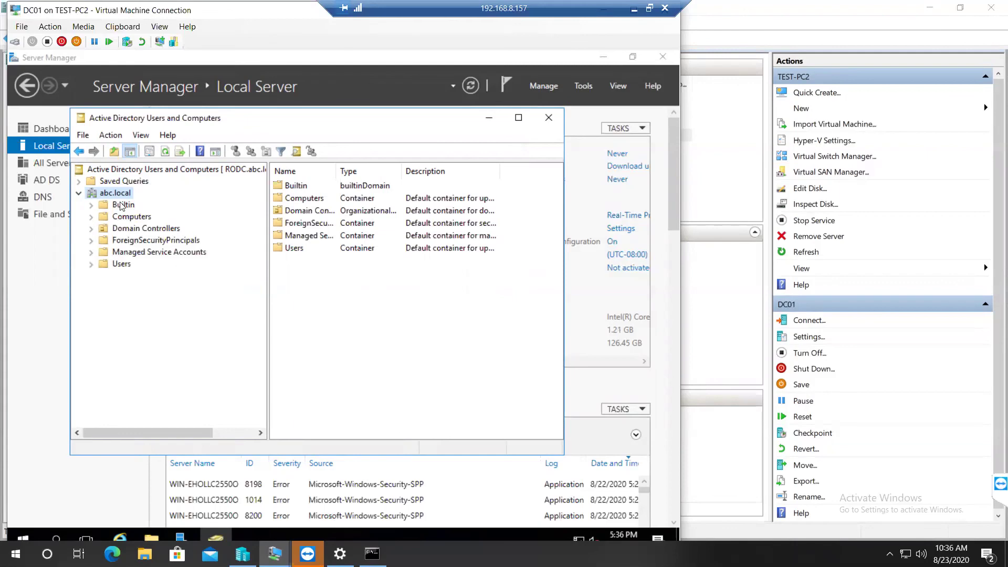
drag(246, 11, 395, 15)
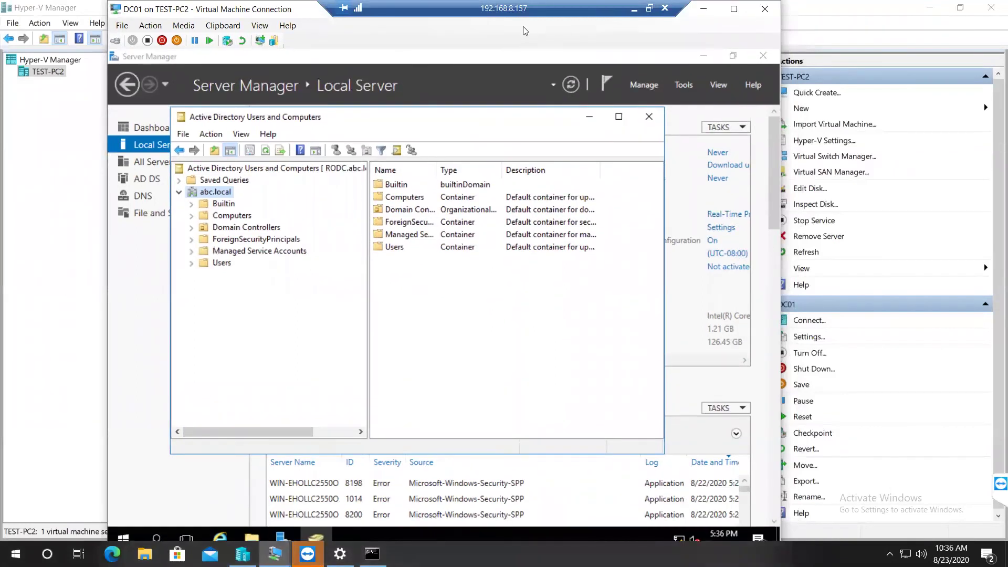
Step: Close the DC01 console, reopen the RODC VM console, and restore the remote session from full screen
click(812, 17)
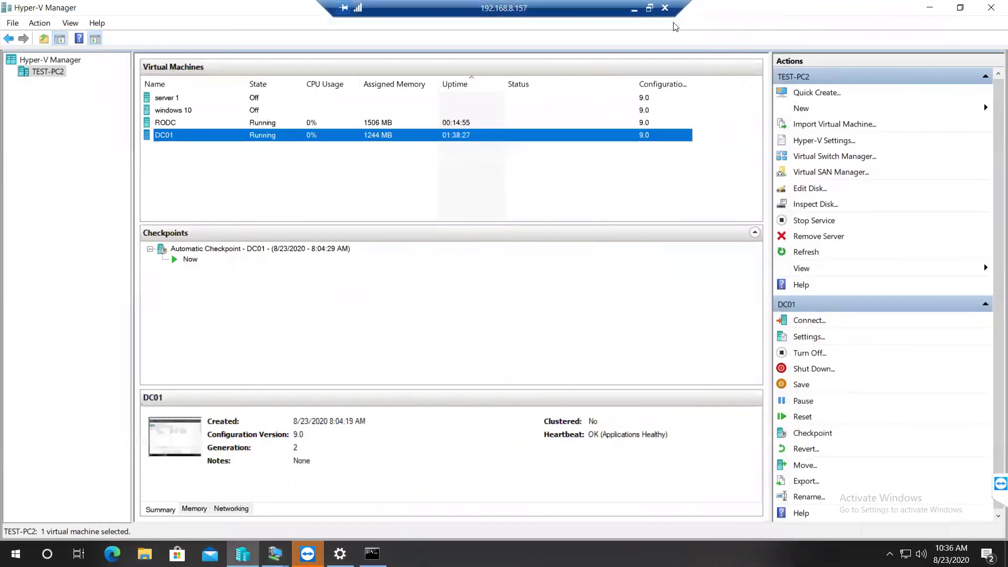
double_click(270, 124)
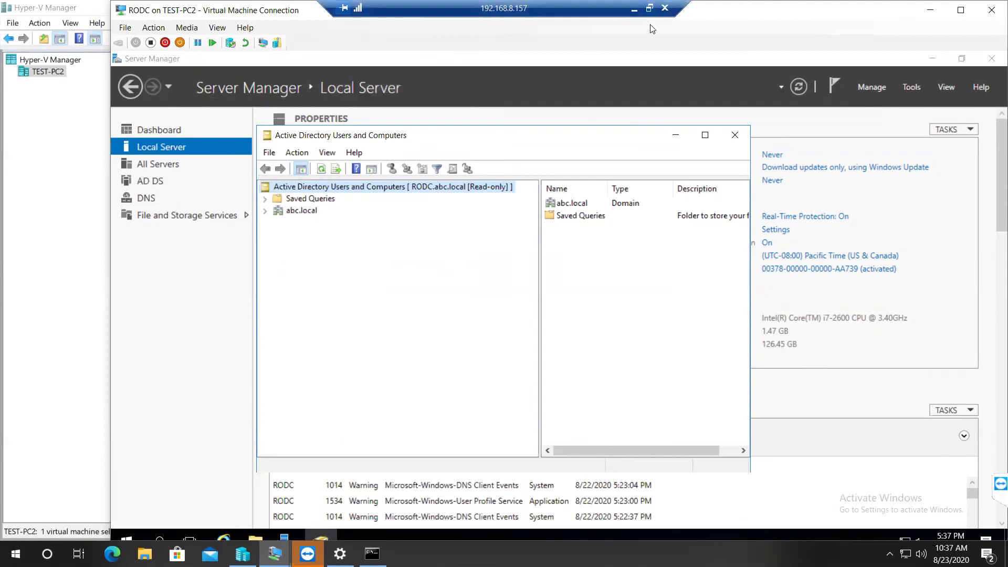
click(650, 8)
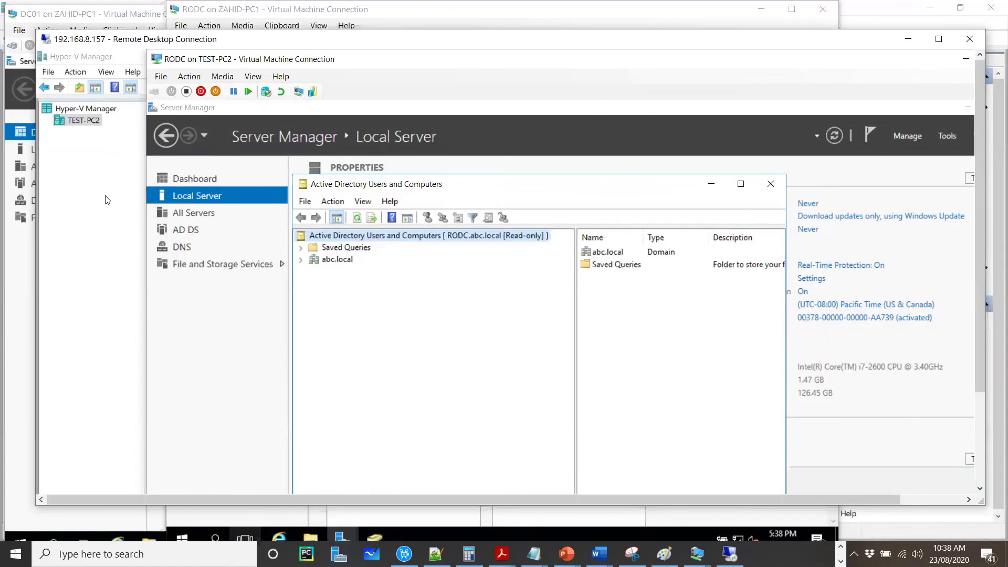
Step: Bring the RODC promotion wizard forward and enter and confirm the DSRM password
click(6, 255)
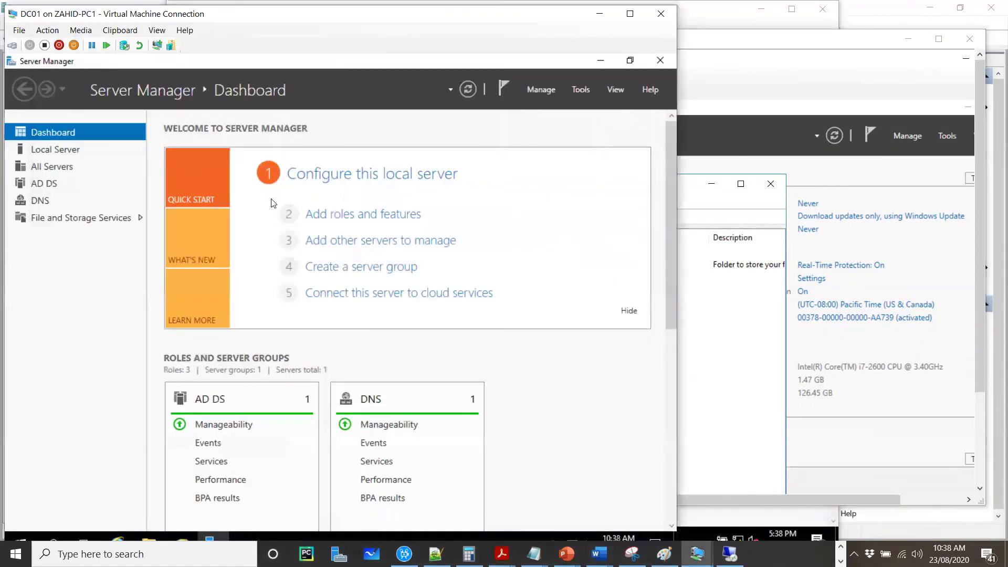
click(779, 75)
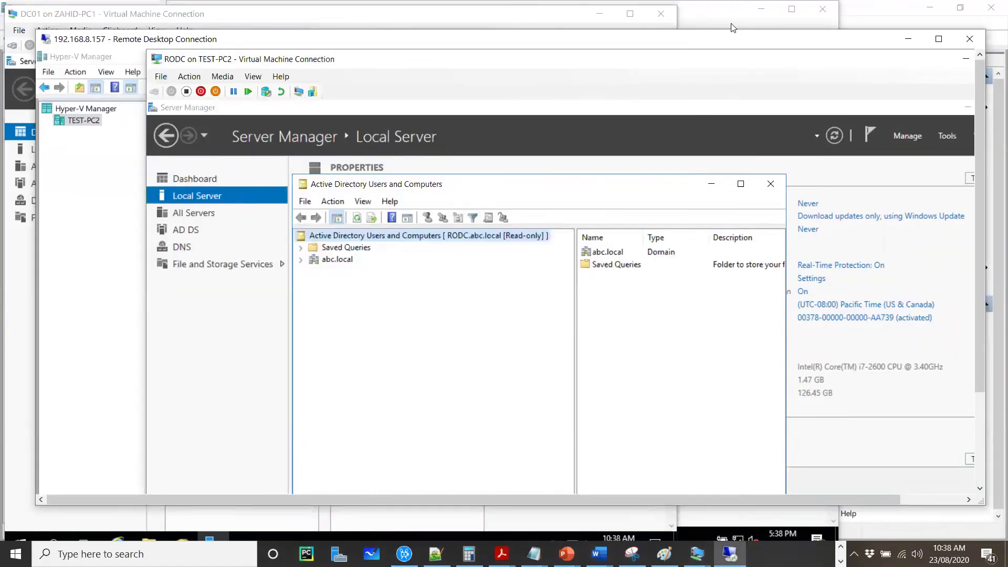
click(733, 27)
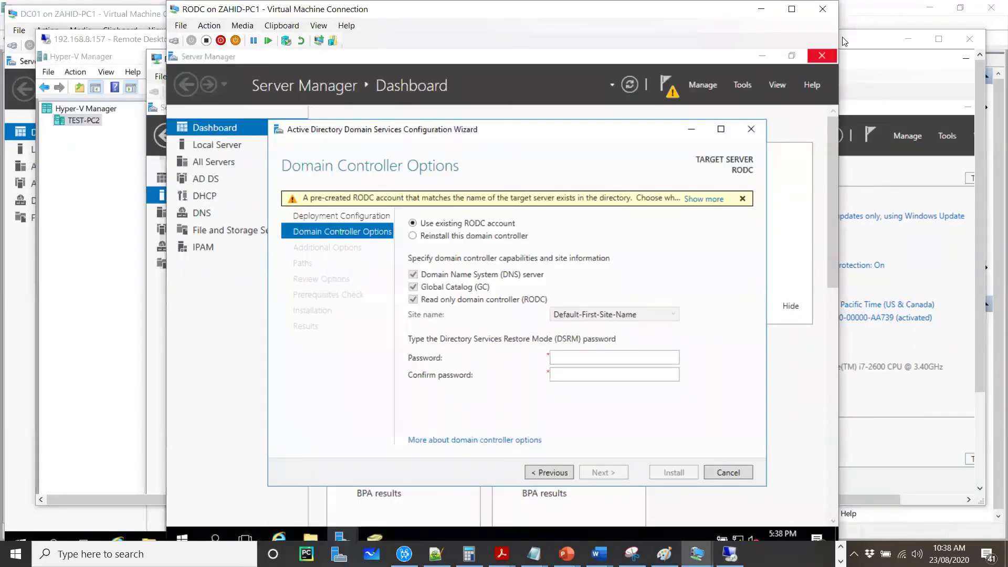
click(605, 359)
text(•••••••)
key(Tab)
text(••••••••)
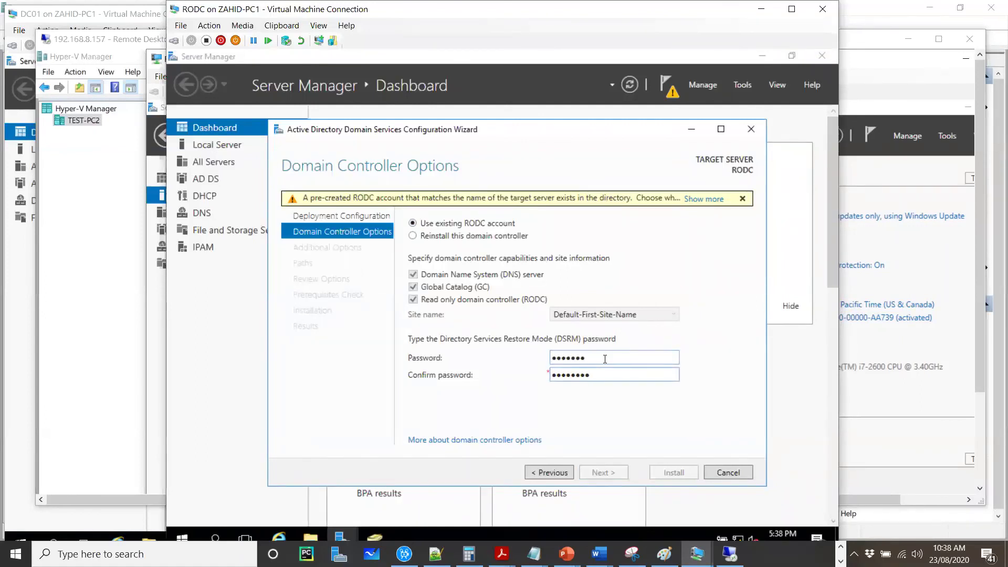
key(shift+Tab)
text(••••••••)
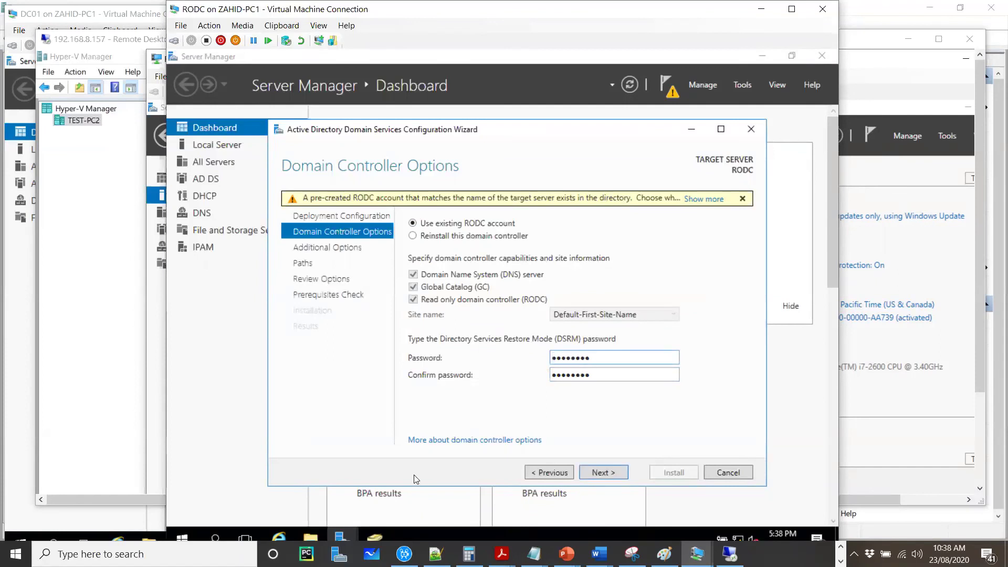
Step: Advance past Additional Options, Paths and Review Options to the Prerequisites Check
click(604, 472)
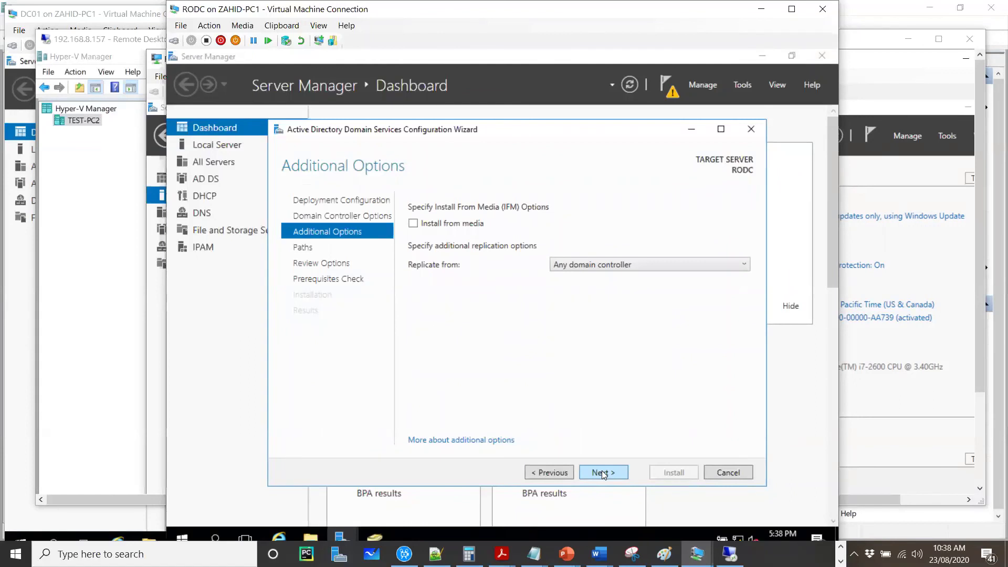
click(602, 471)
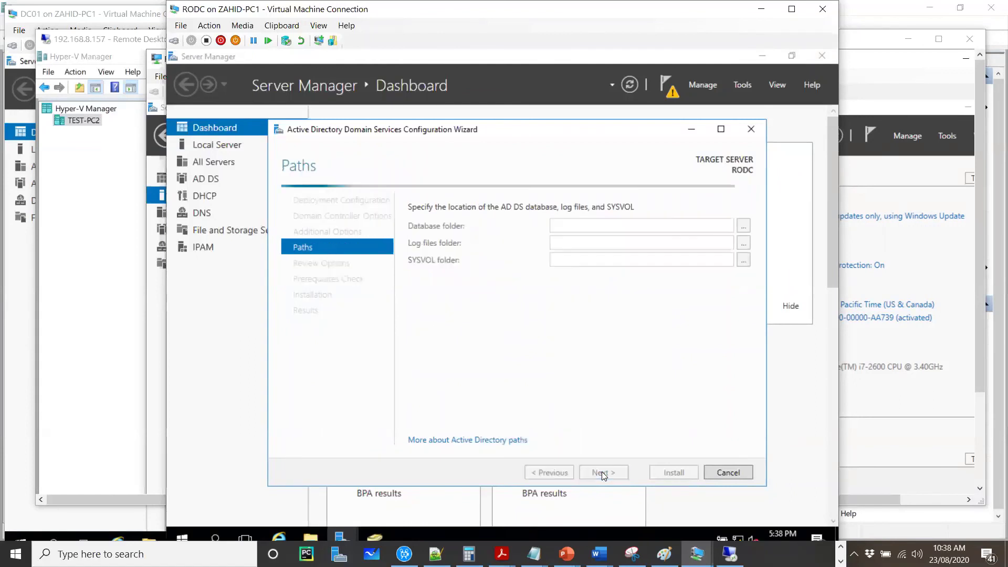
click(601, 472)
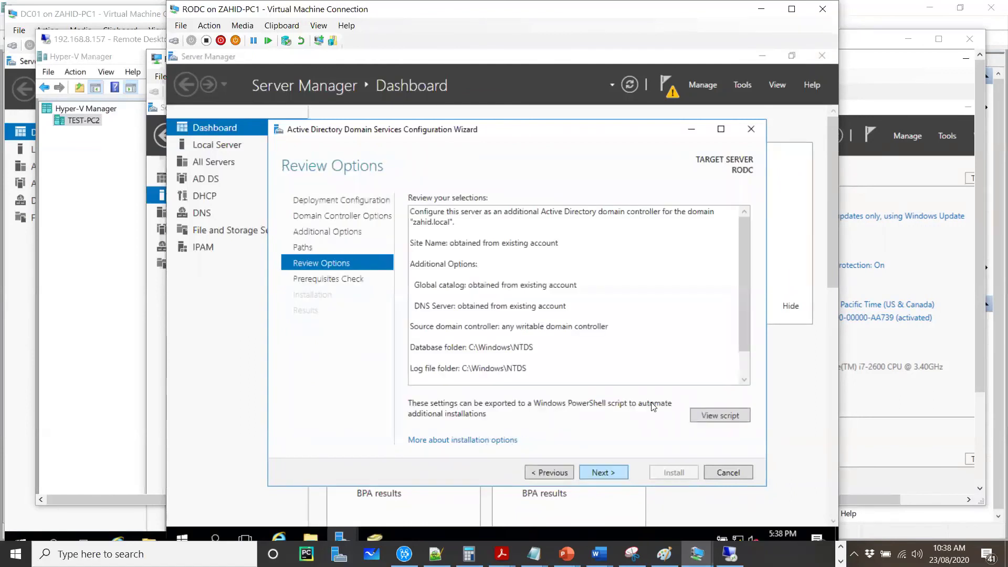
click(603, 474)
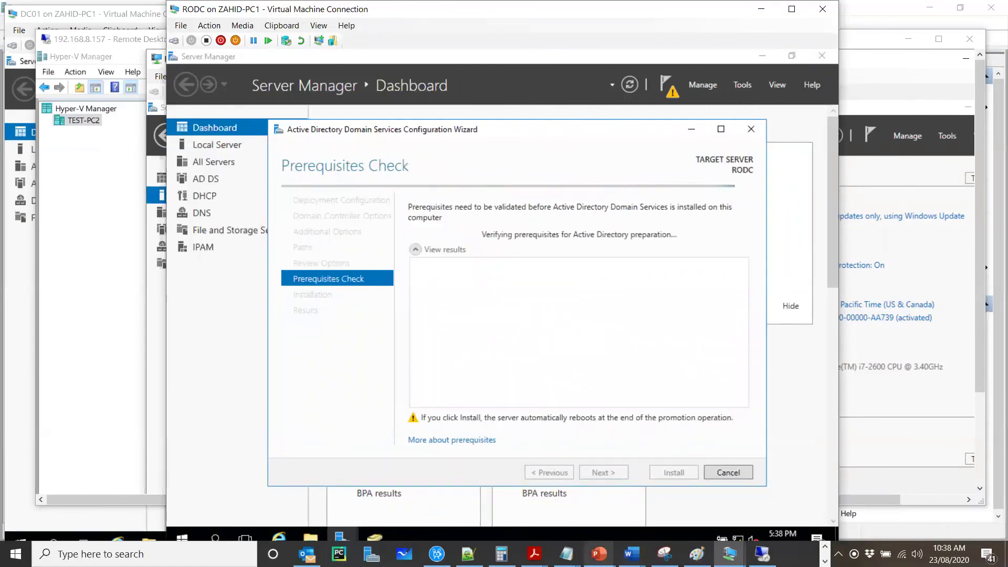
click(631, 554)
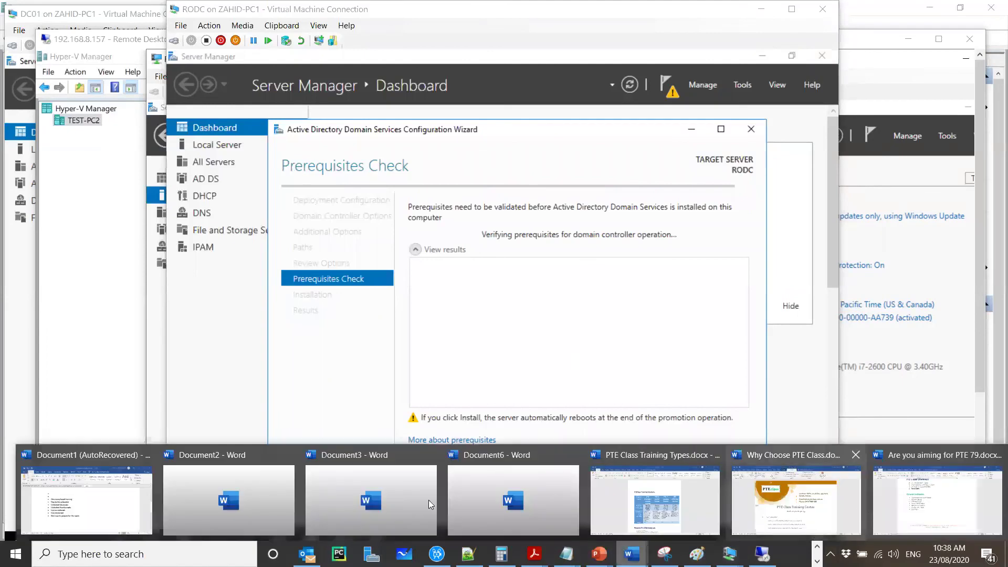
Step: Bring up the Chapter 2.1 & 2.2 deck, then start the RODC promotion installation
mouse_move(213, 506)
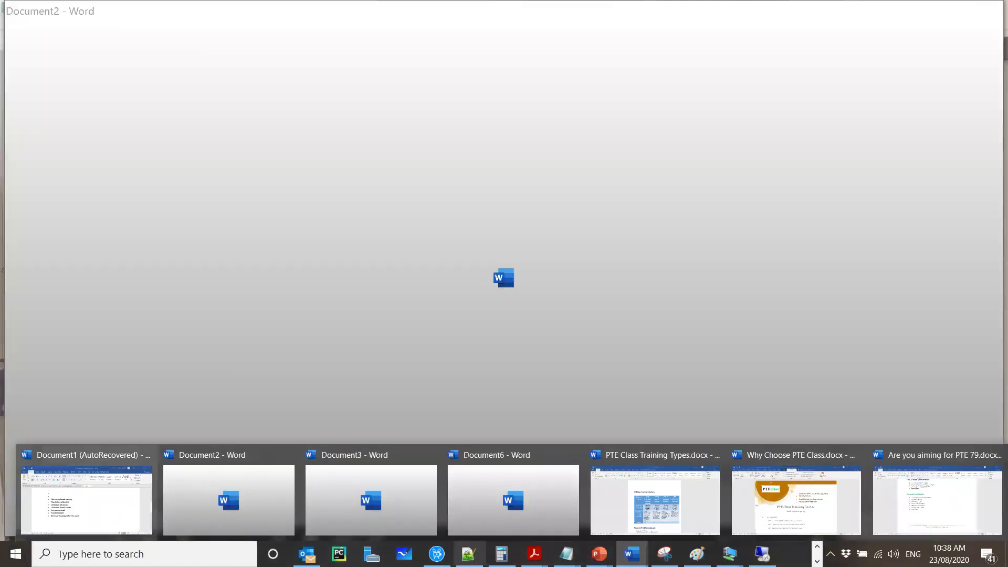
mouse_move(604, 541)
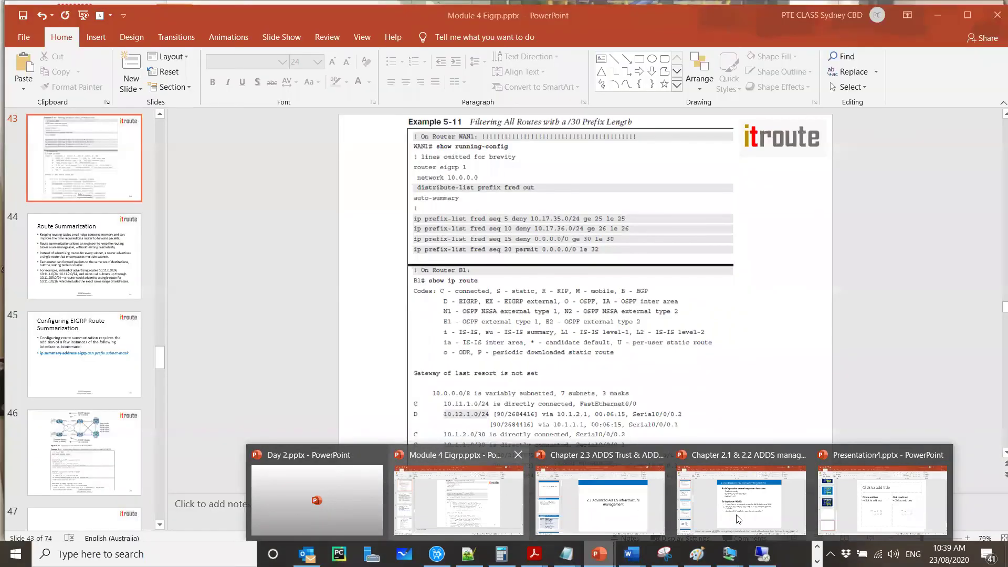
mouse_move(774, 512)
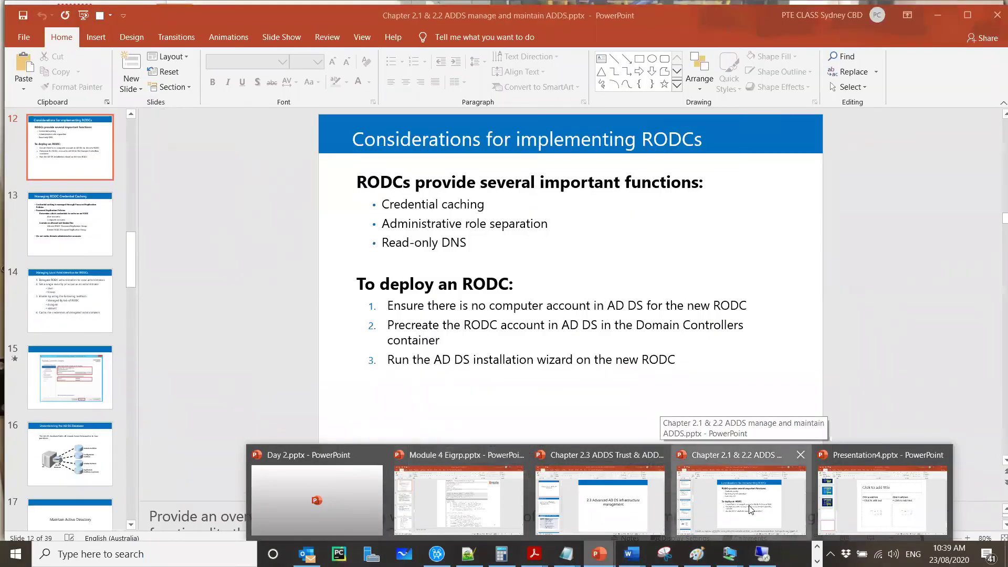
click(750, 509)
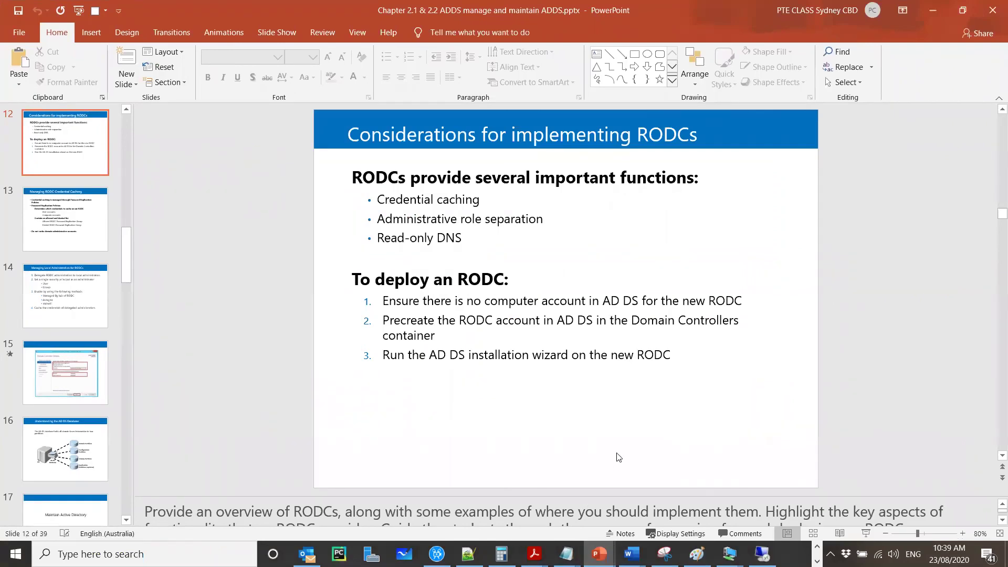
key(alt+Tab)
click(667, 474)
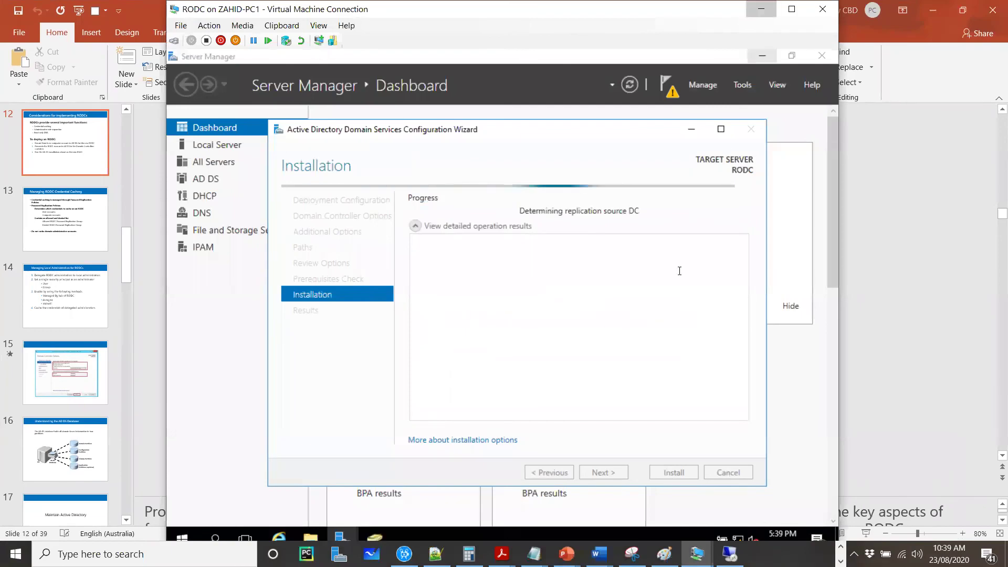
Step: Scroll the deck to slide 16, Understanding the AD DS Database, then bring DC01 forward
key(alt+Tab)
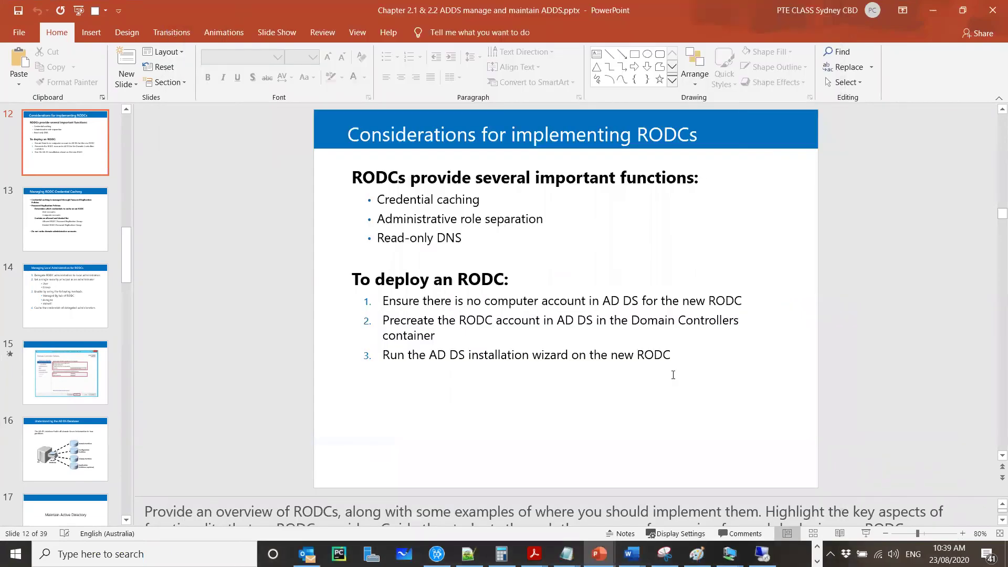
scroll(673, 374, down, 1)
scroll(673, 375, down, 3)
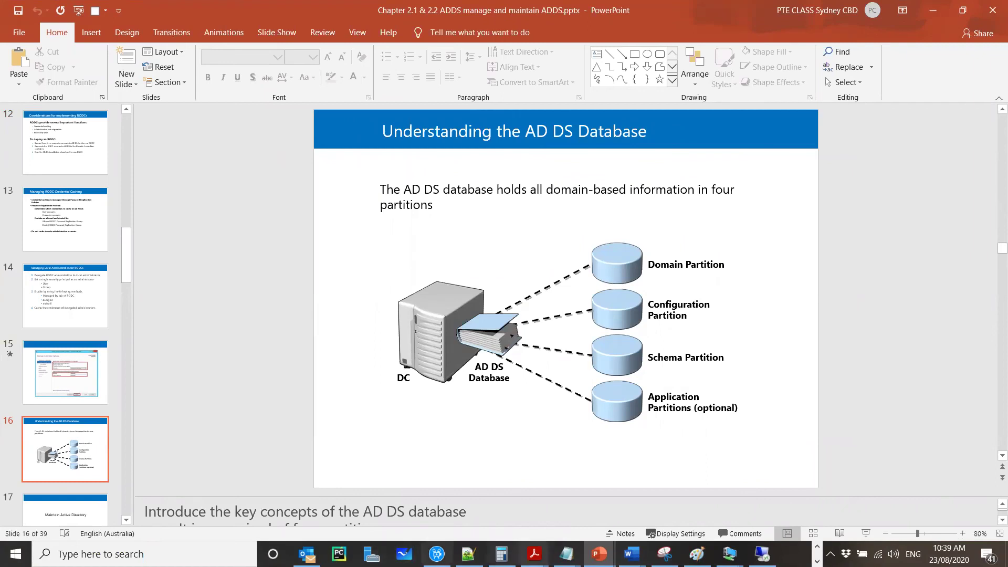
mouse_move(665, 554)
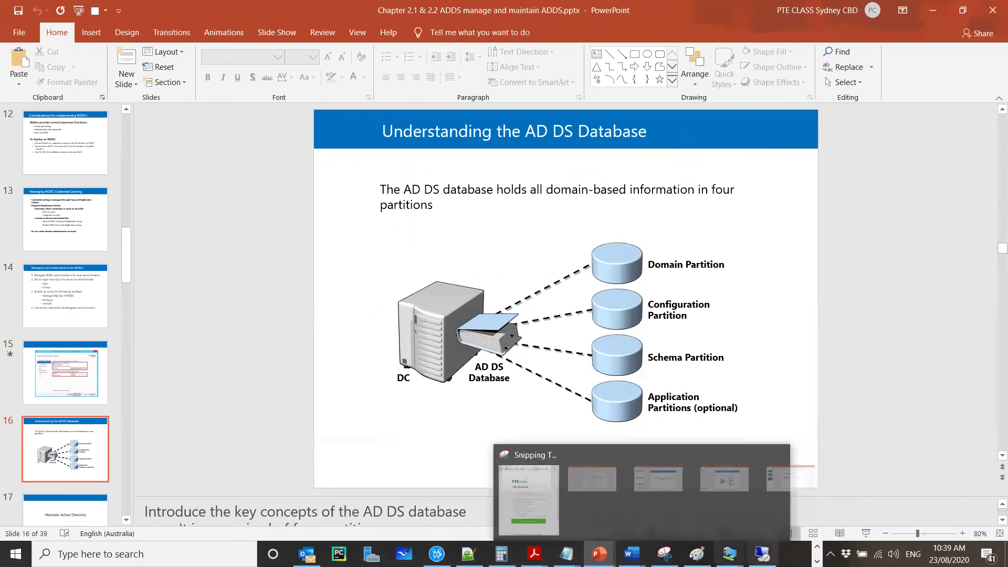
mouse_move(730, 553)
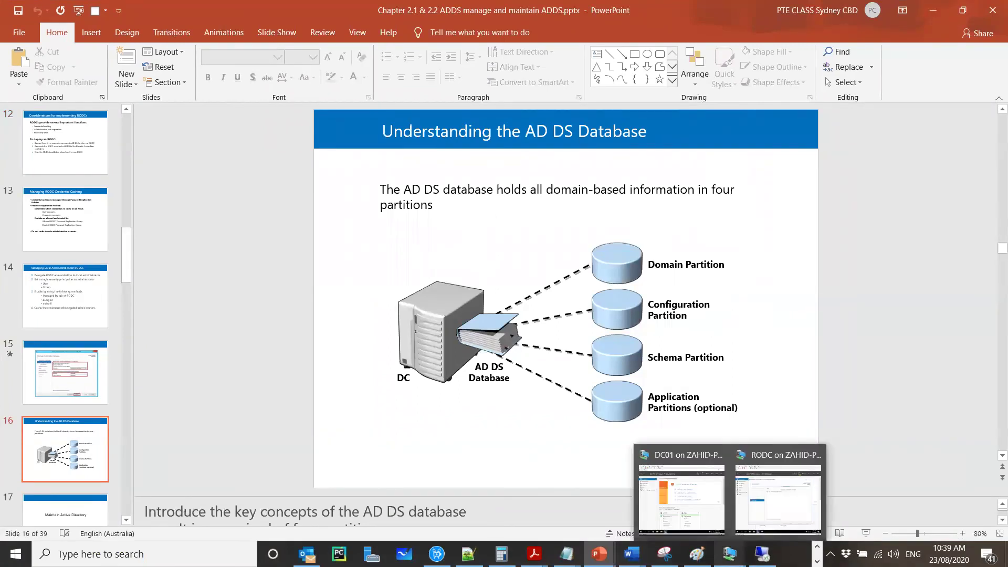
click(691, 494)
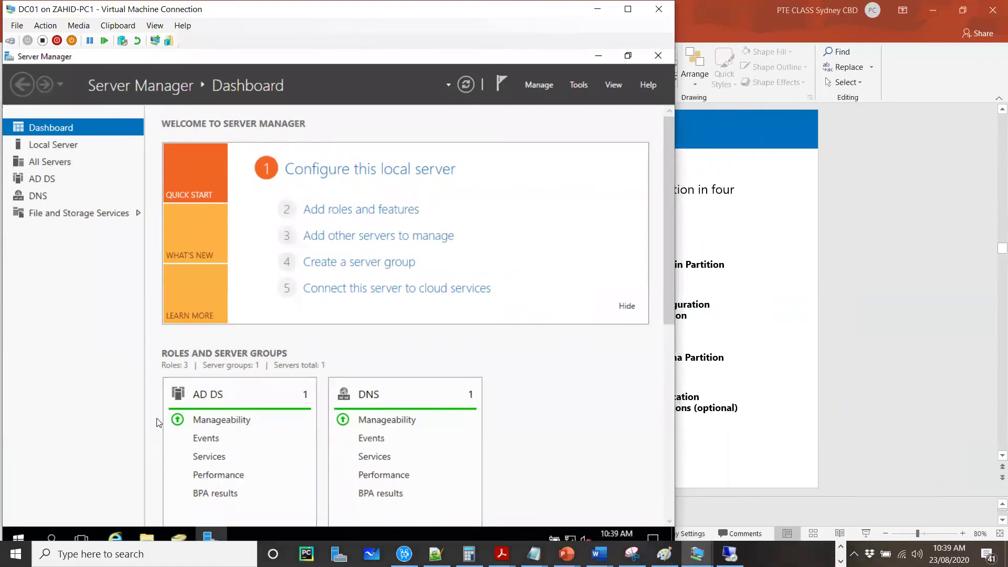
Step: Browse This PC > Local Disk (C:) > Windows > NTDS in File Explorer and select ntds.dit
click(146, 537)
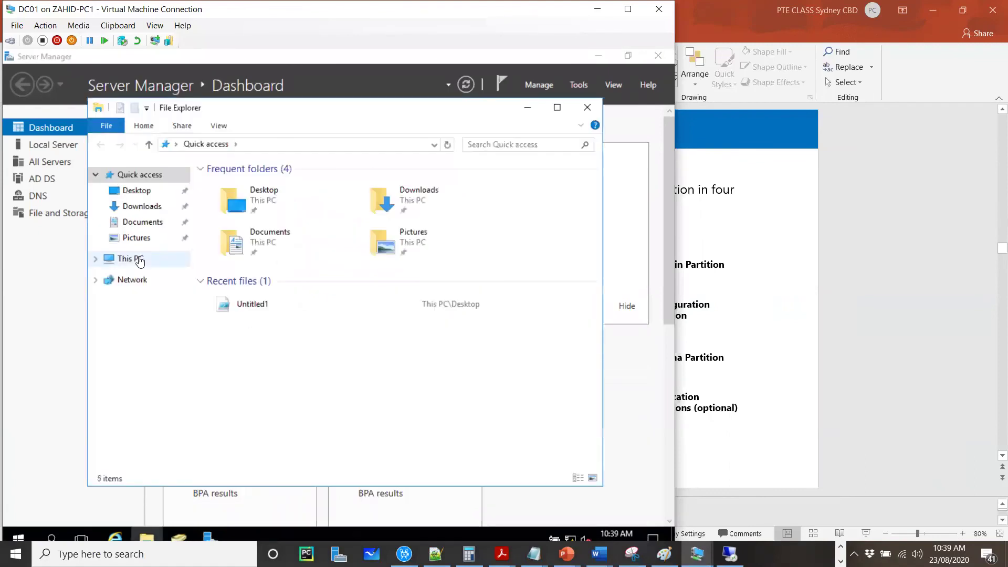
click(138, 259)
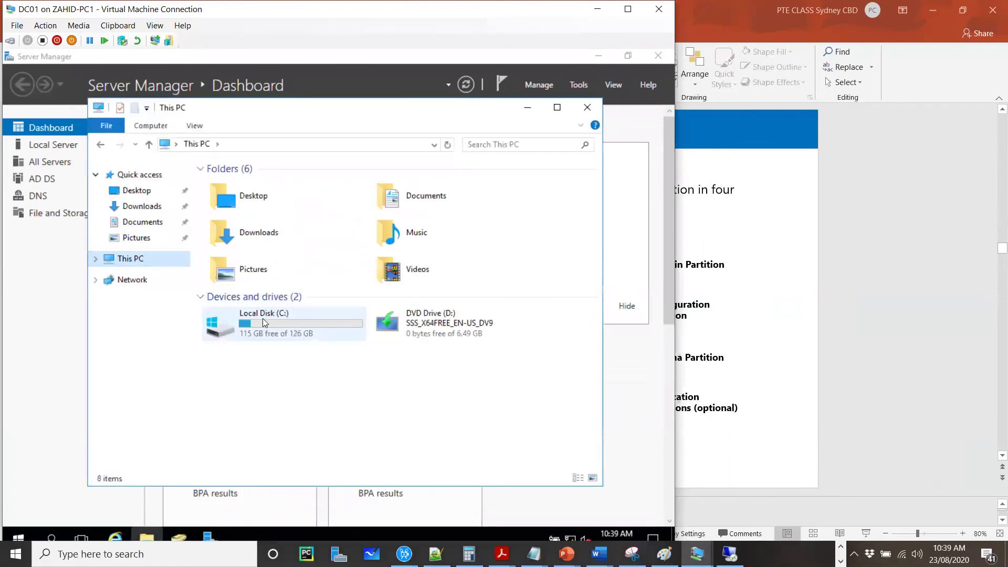
double_click(262, 319)
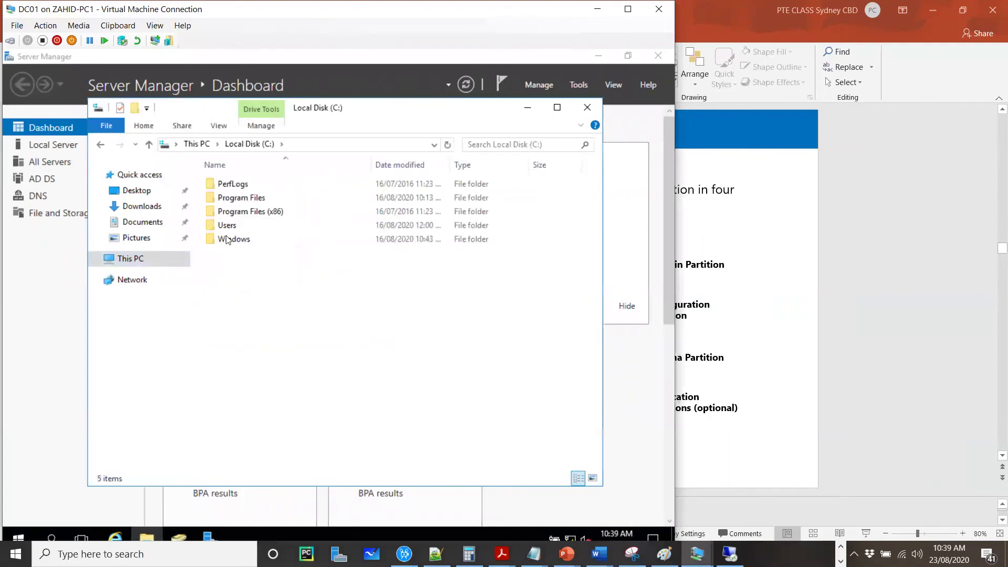
double_click(231, 241)
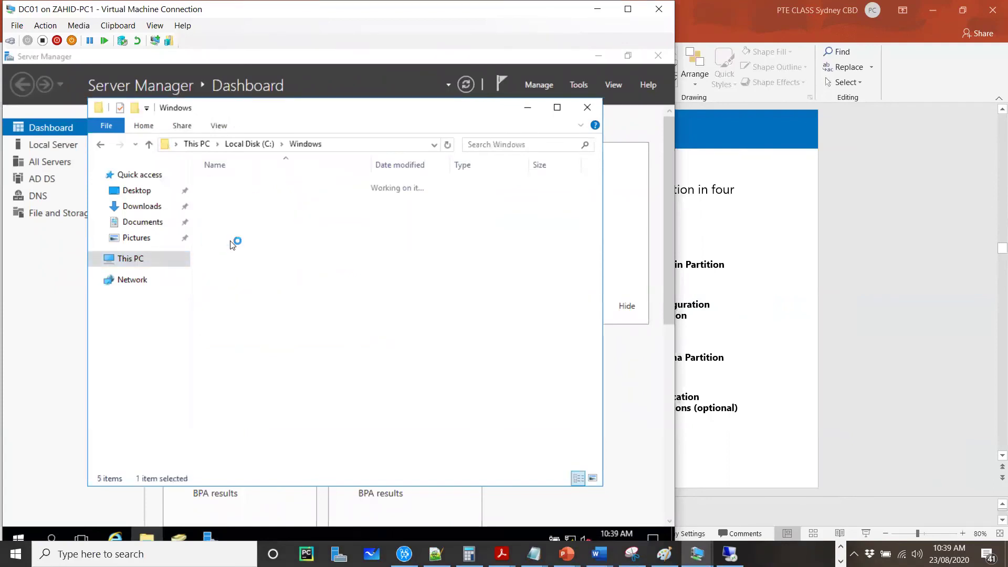
click(247, 361)
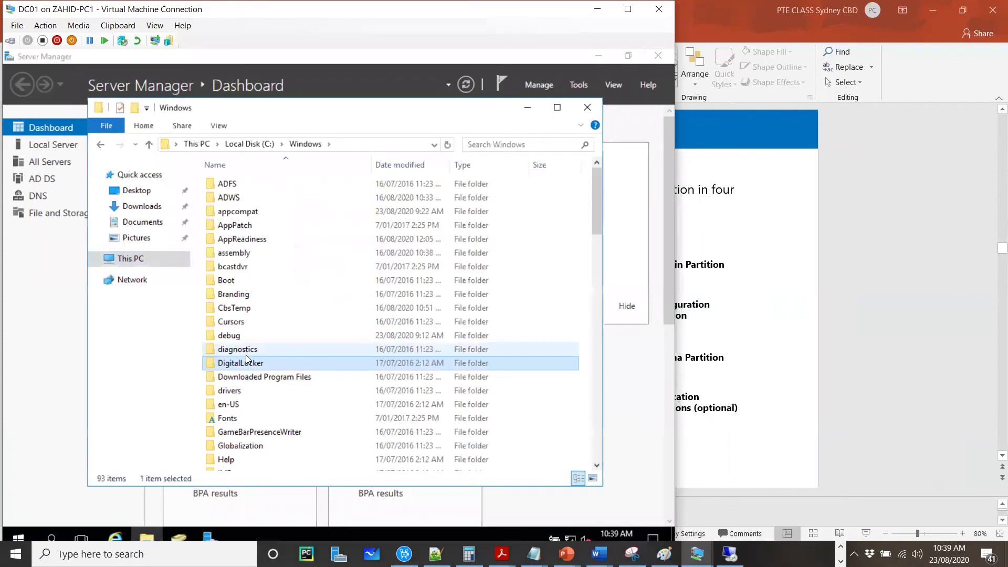
text(ntds)
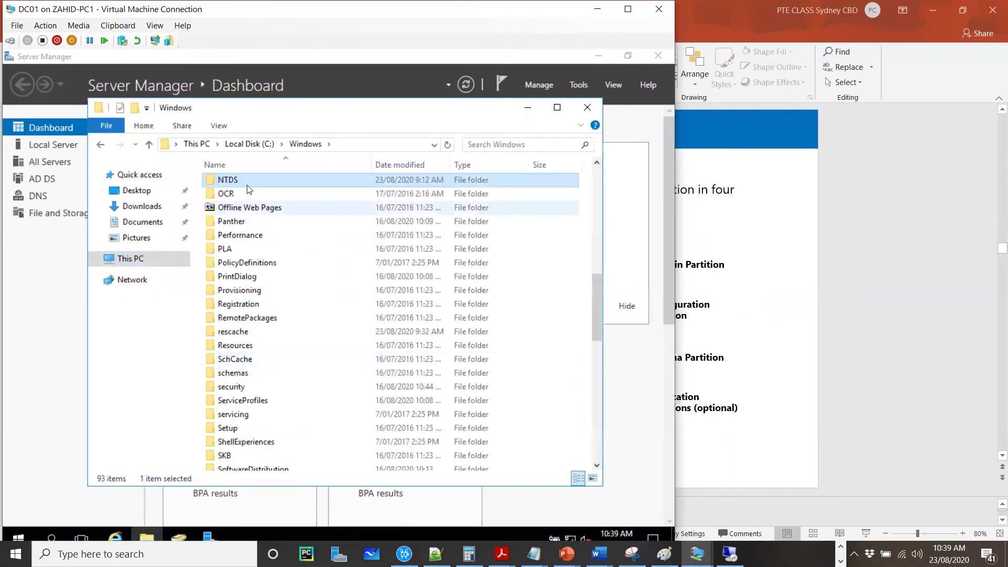
double_click(247, 184)
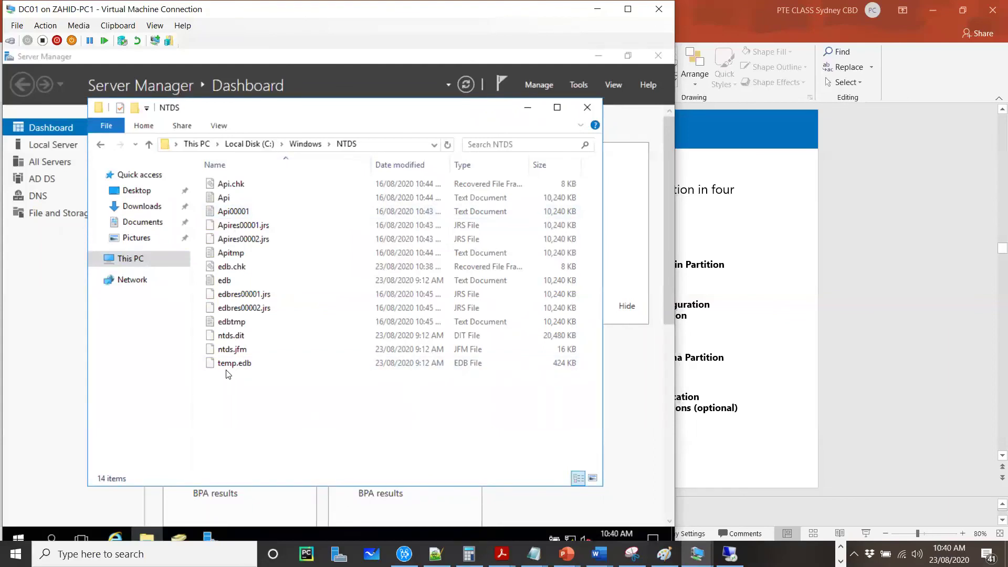
click(245, 338)
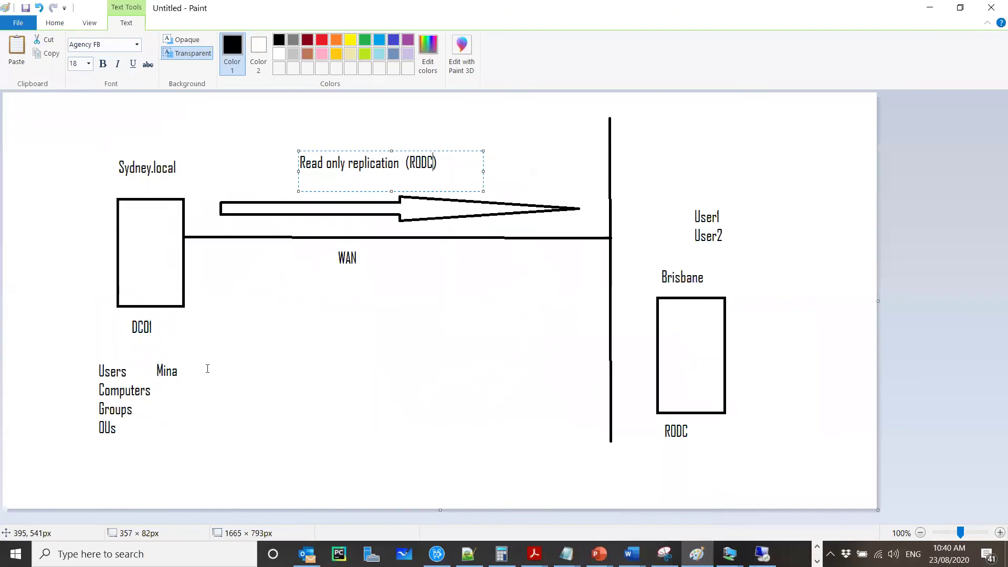
Step: Add an 'NTDS.dit' text label beside the DC01 box in the diagram
click(214, 294)
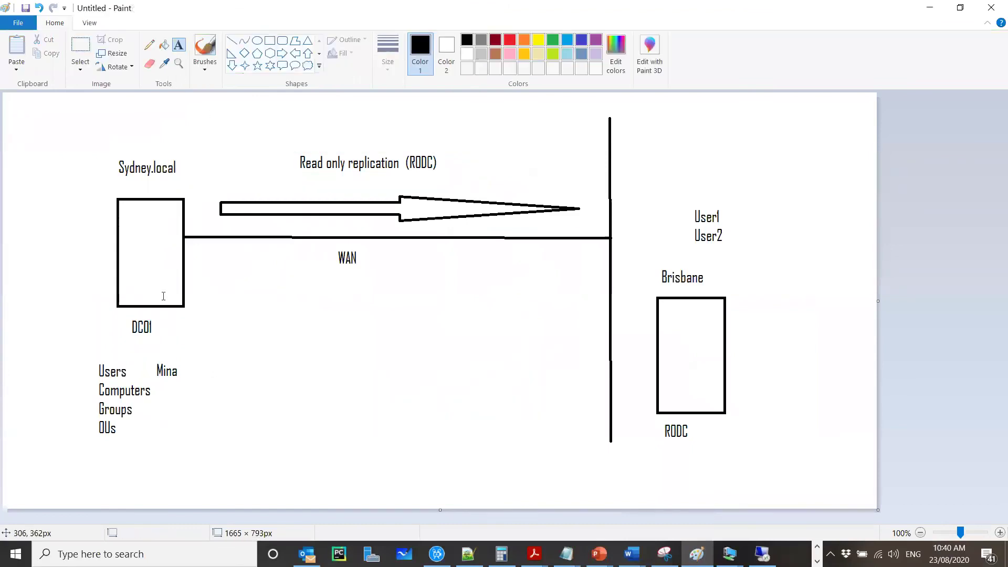
click(194, 292)
text(NTDS)
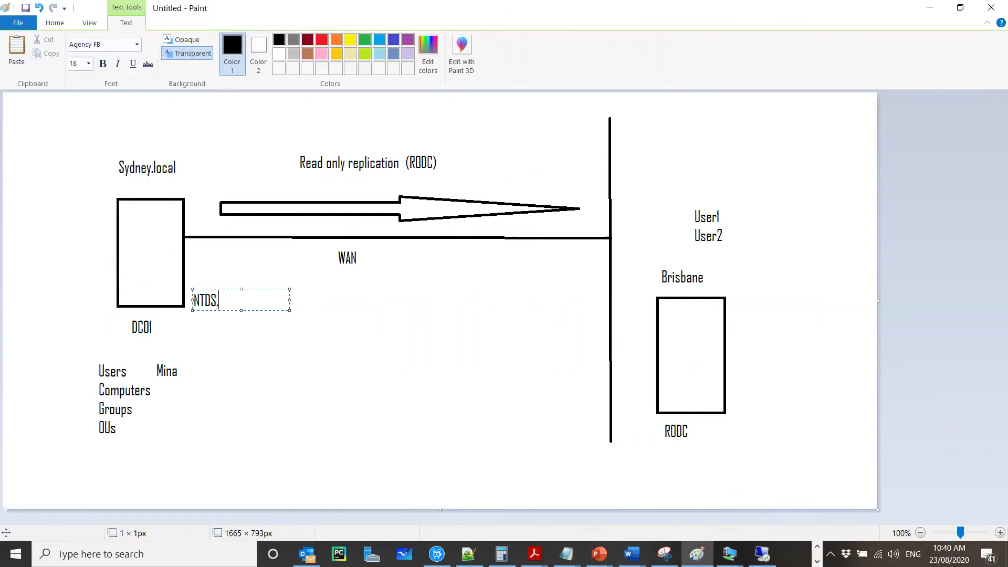
text(.dit)
click(713, 435)
Step: Add a matching 'NTDS.dit' label beside RODC, fixing the typo, then minimize Paint
click(713, 434)
text(NTD)
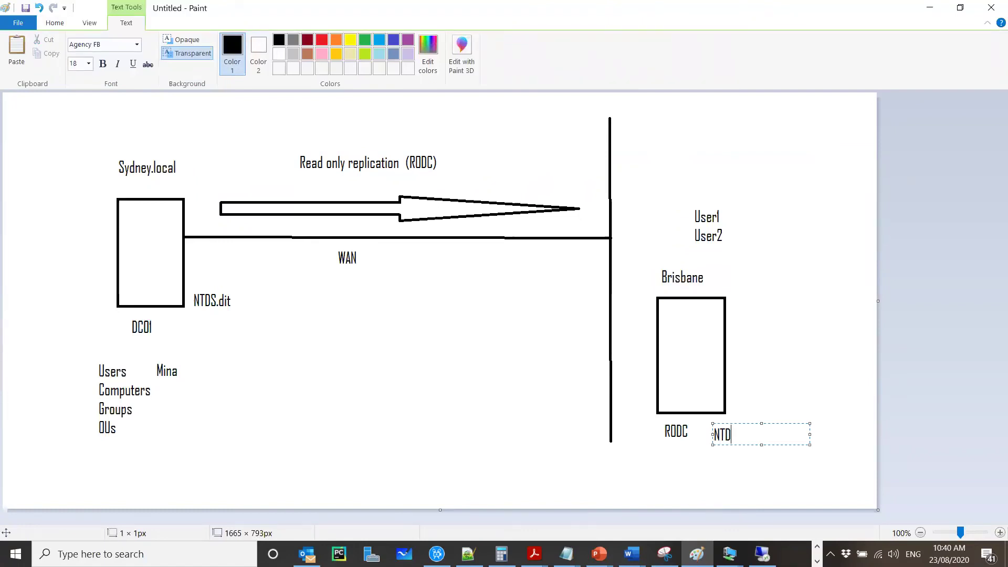
text(S>dit)
key(Left)
key(Left)
key(Left)
key(BackSpace)
text(.)
click(141, 376)
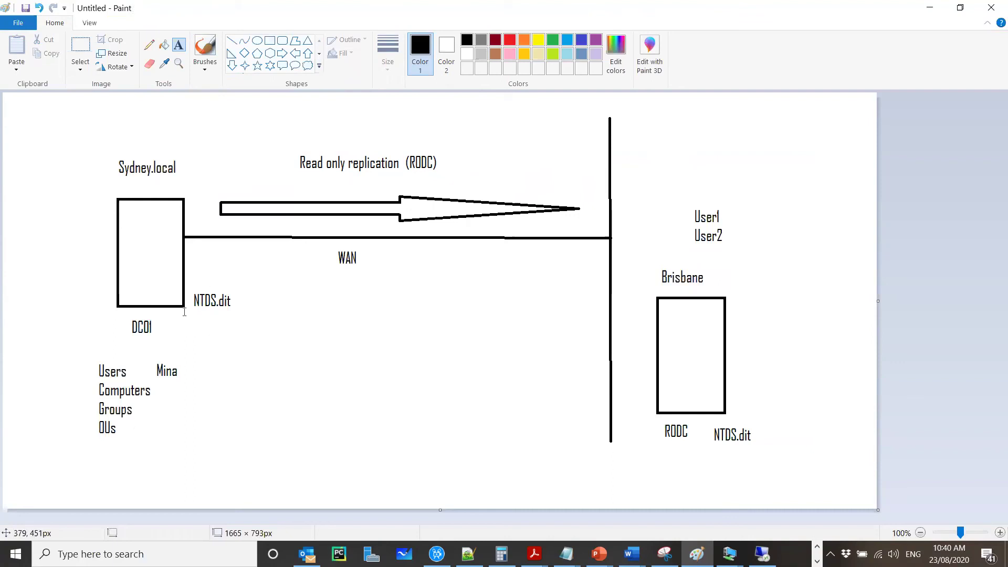
drag(186, 290, 284, 320)
click(369, 340)
click(931, 9)
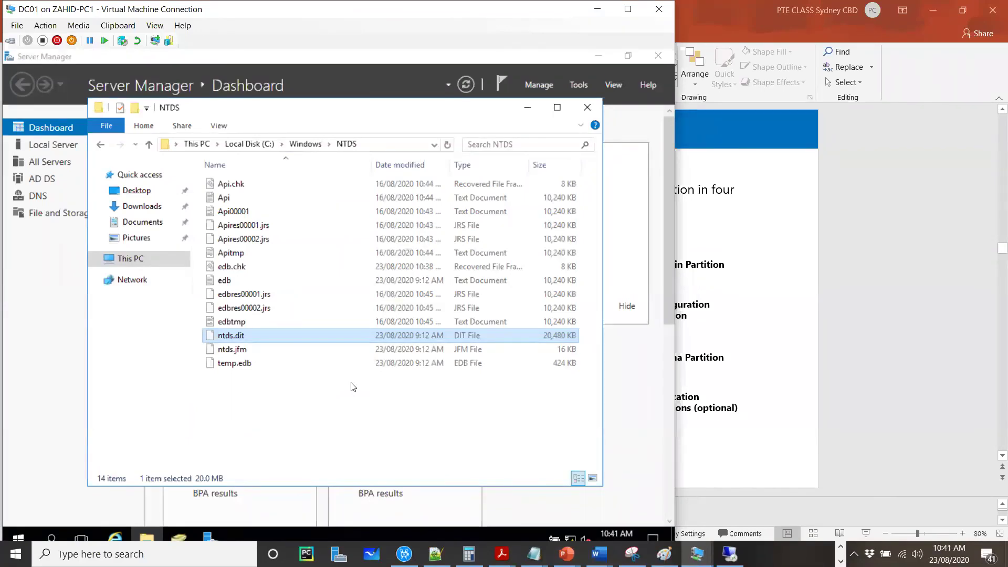
Step: Bring the Hyper-V VM list forward and open the DC01 virtual machine's console
click(698, 552)
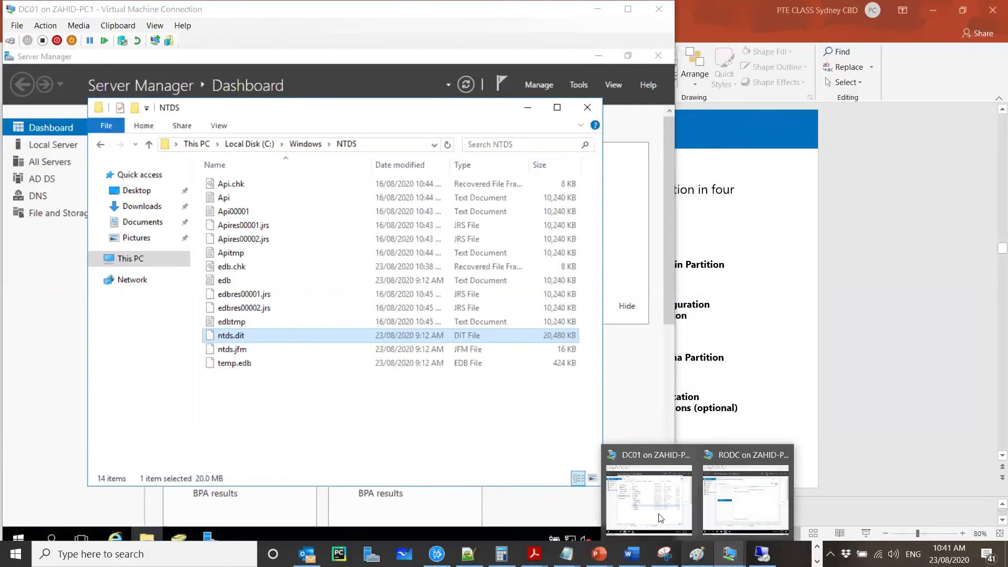
mouse_move(660, 517)
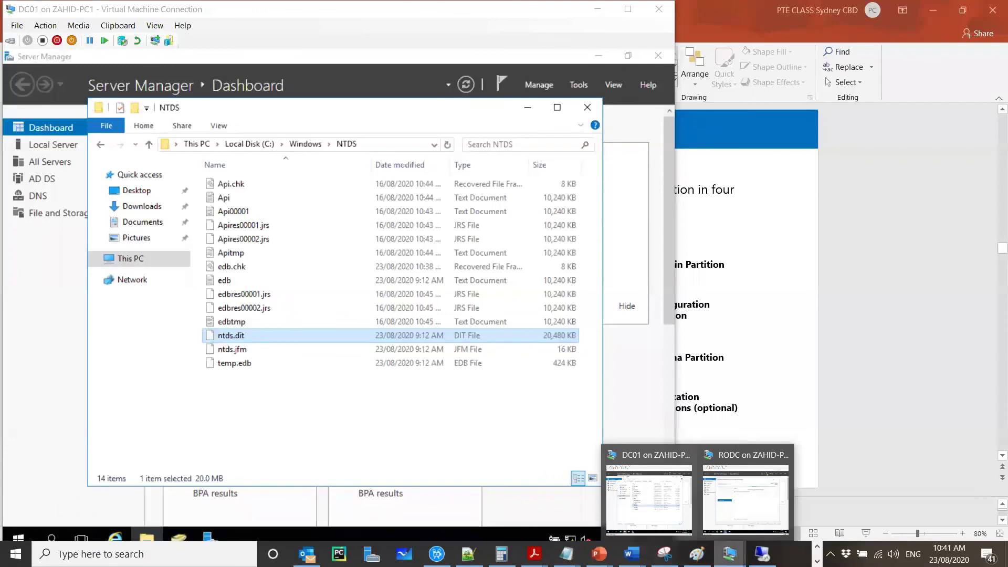
click(746, 498)
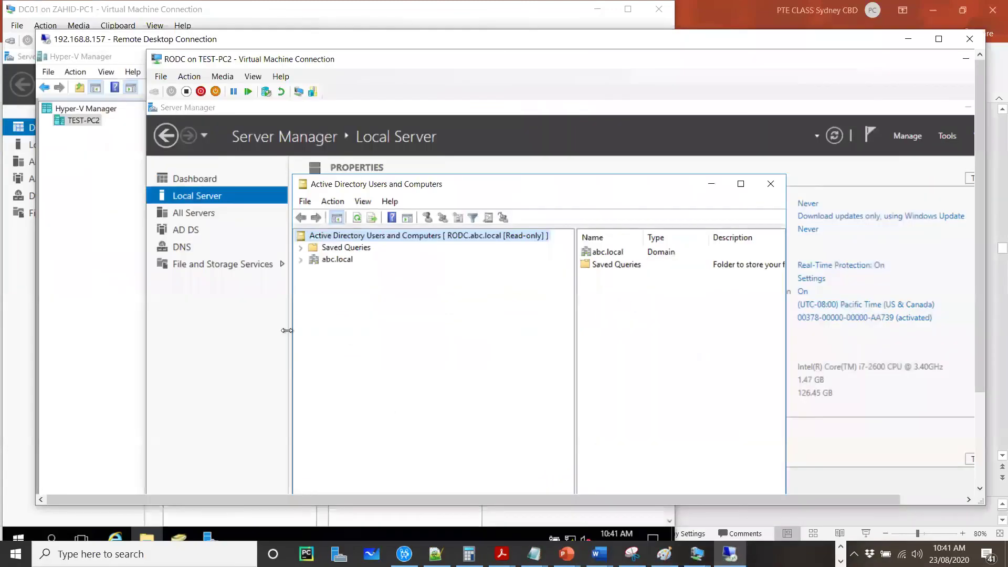
click(80, 259)
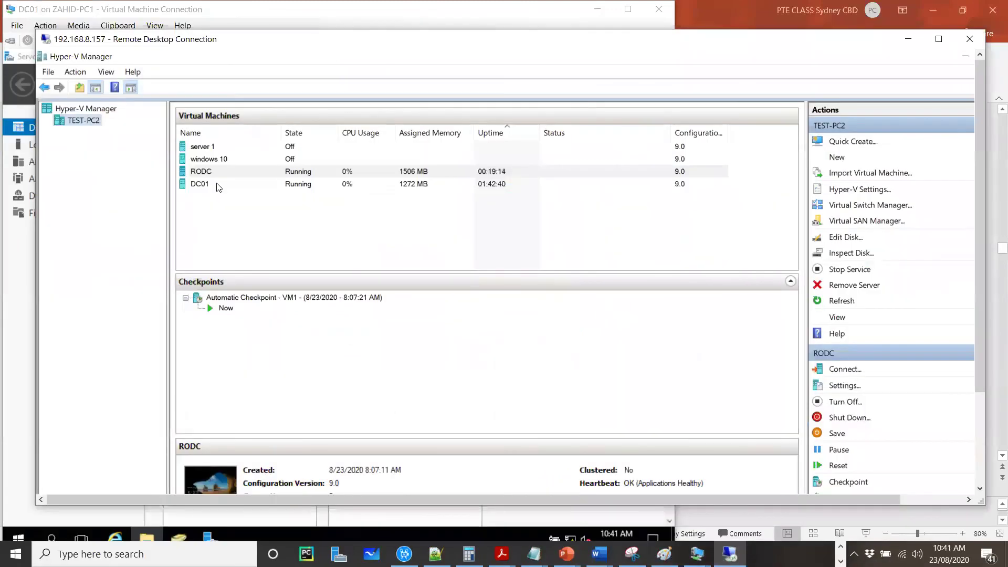
double_click(242, 185)
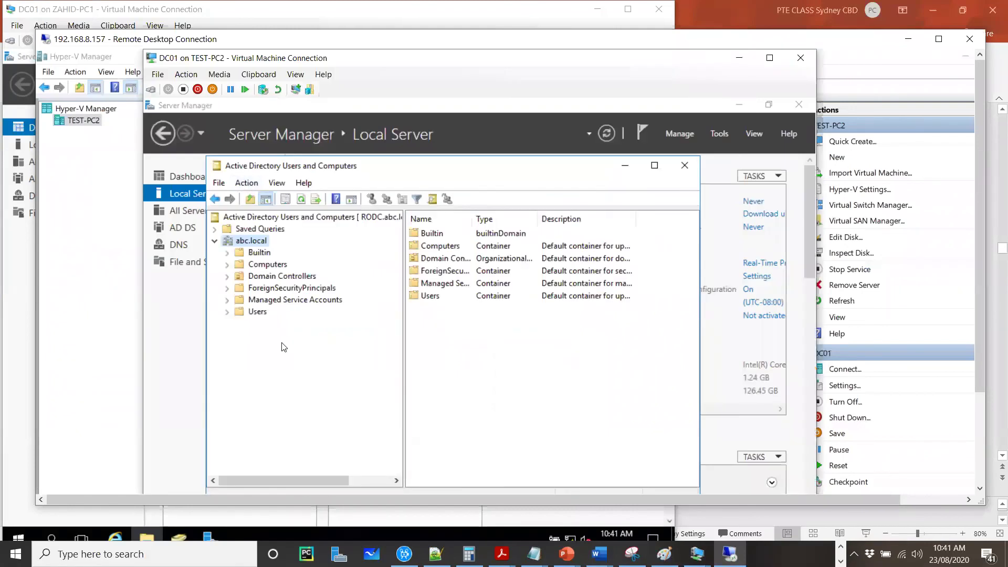
Step: Use Change Domain Controller to connect ADUC to the writable WIN-EHOLLC2550O controller
right_click(254, 241)
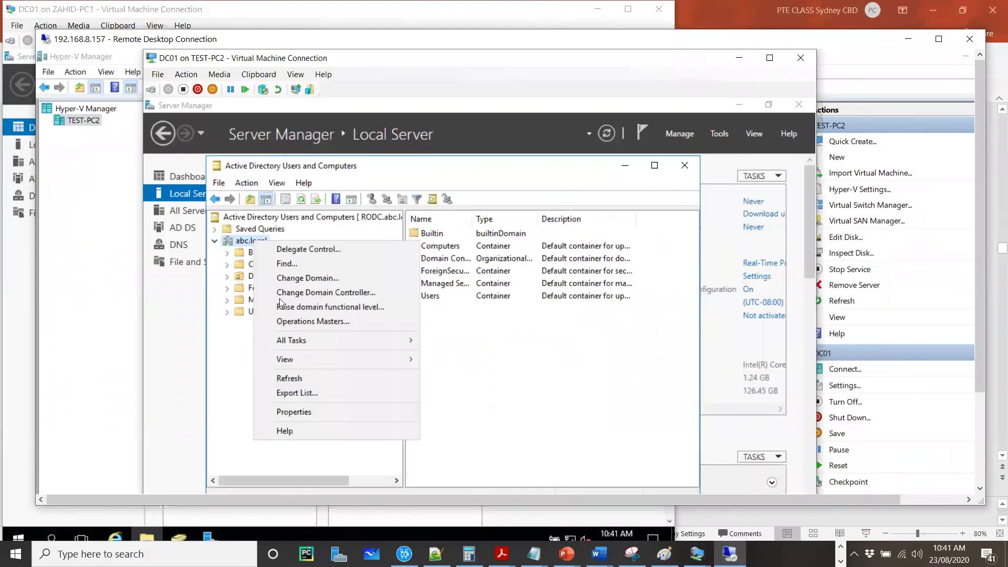
mouse_move(326, 344)
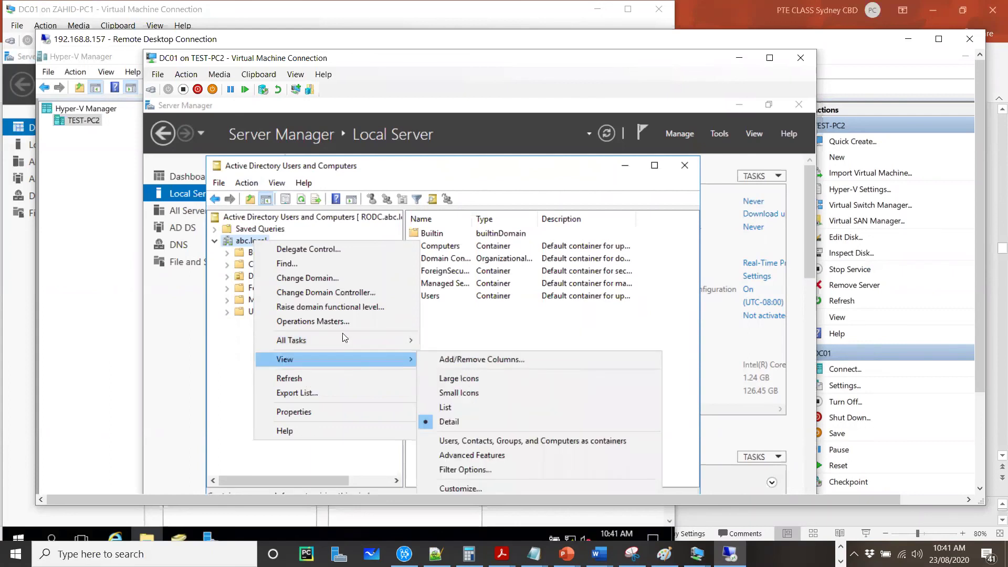
click(341, 217)
right_click(341, 216)
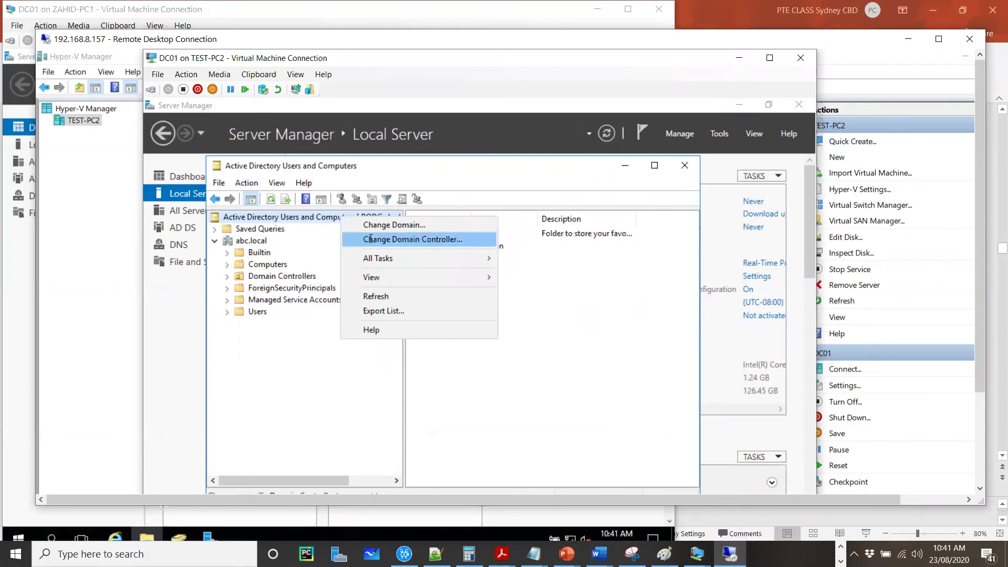
click(370, 239)
double_click(351, 338)
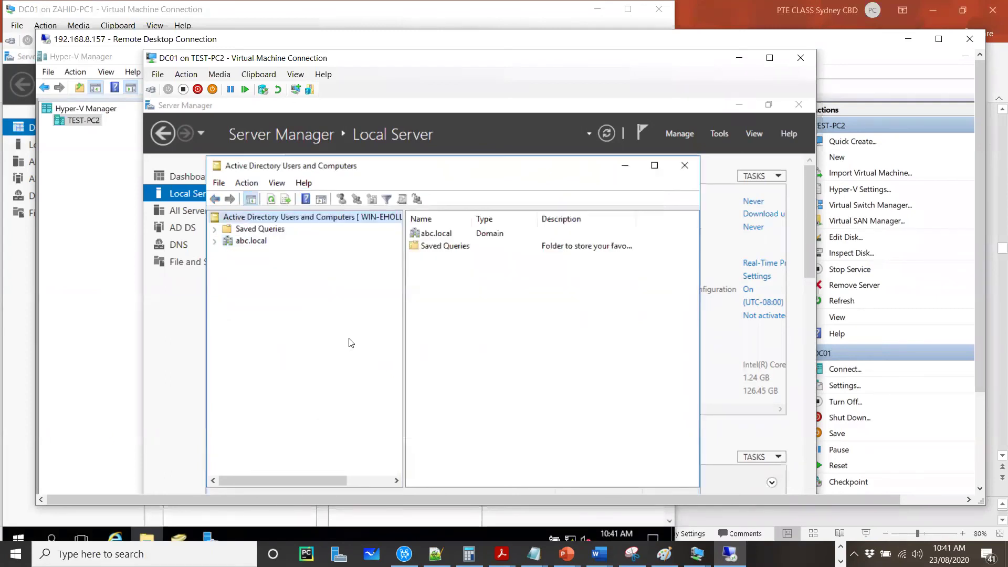
Step: Expand abc.local and create a Sales organizational unit under it
click(215, 242)
click(254, 241)
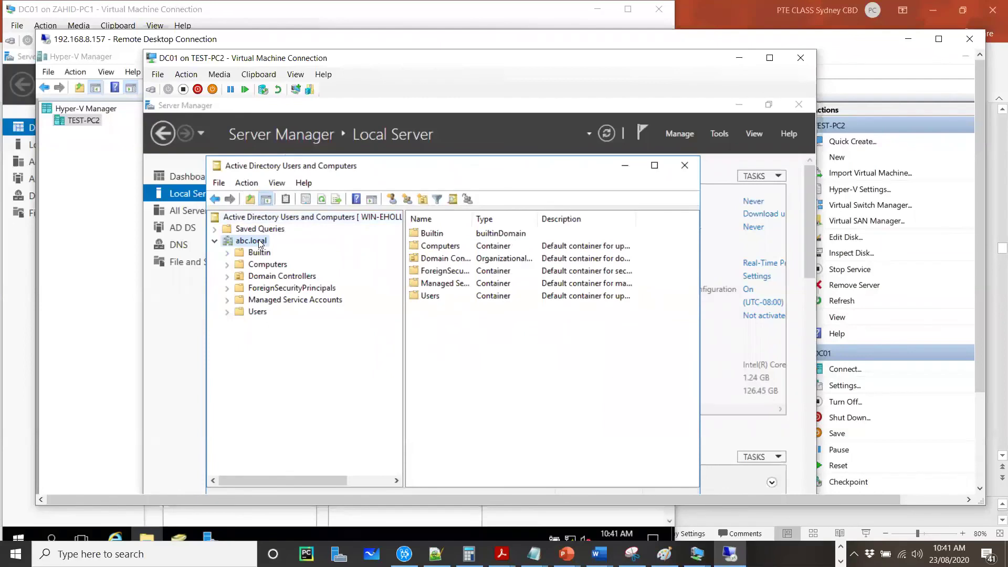
right_click(259, 241)
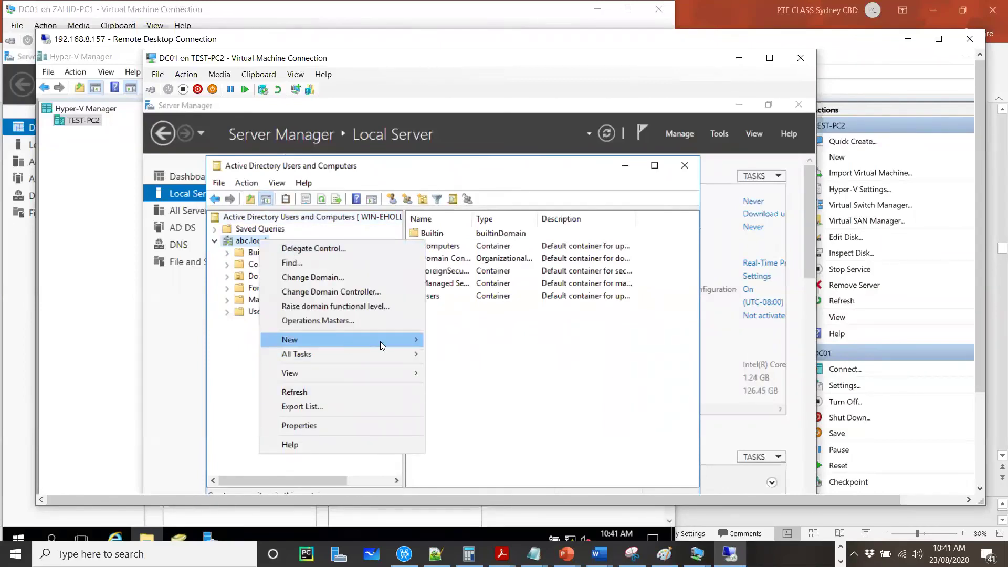
mouse_move(346, 341)
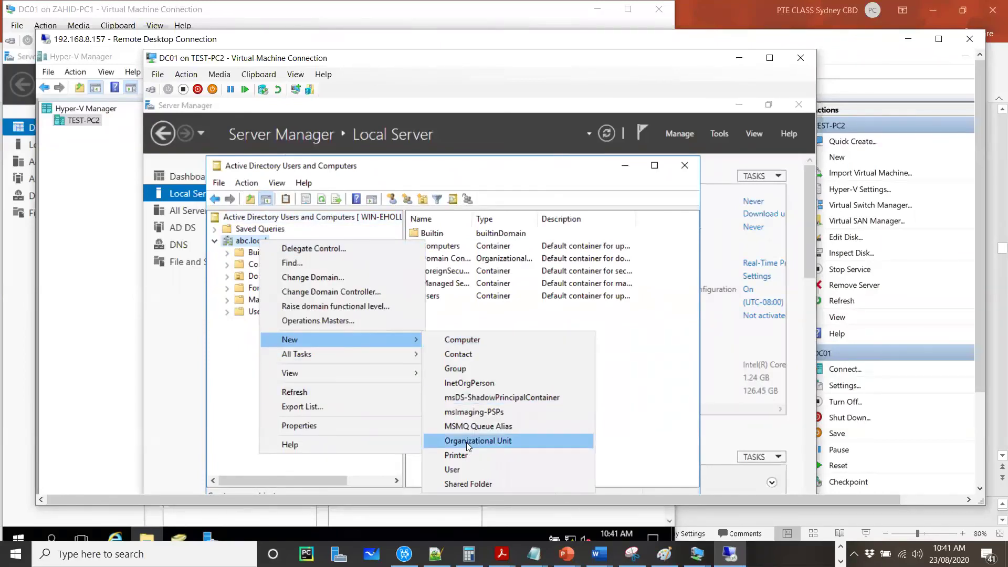
click(468, 443)
text(Sales)
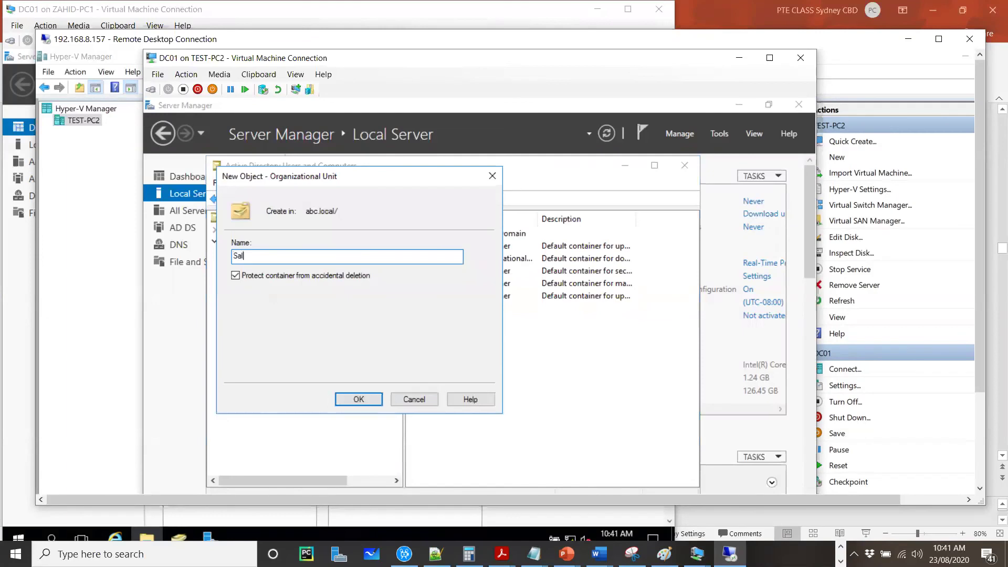
click(356, 400)
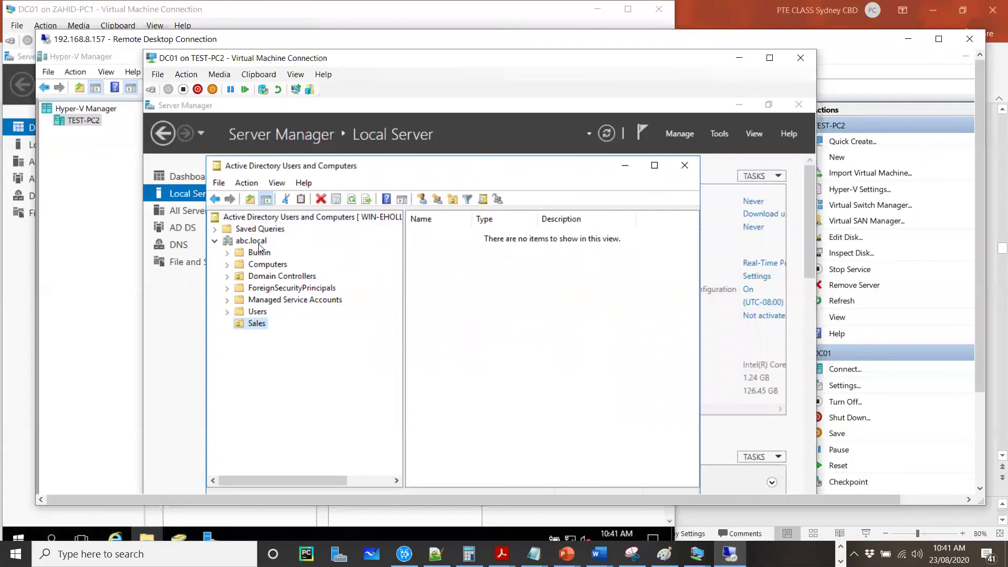
Step: Create a second organizational unit named Marketing under abc.local
right_click(259, 244)
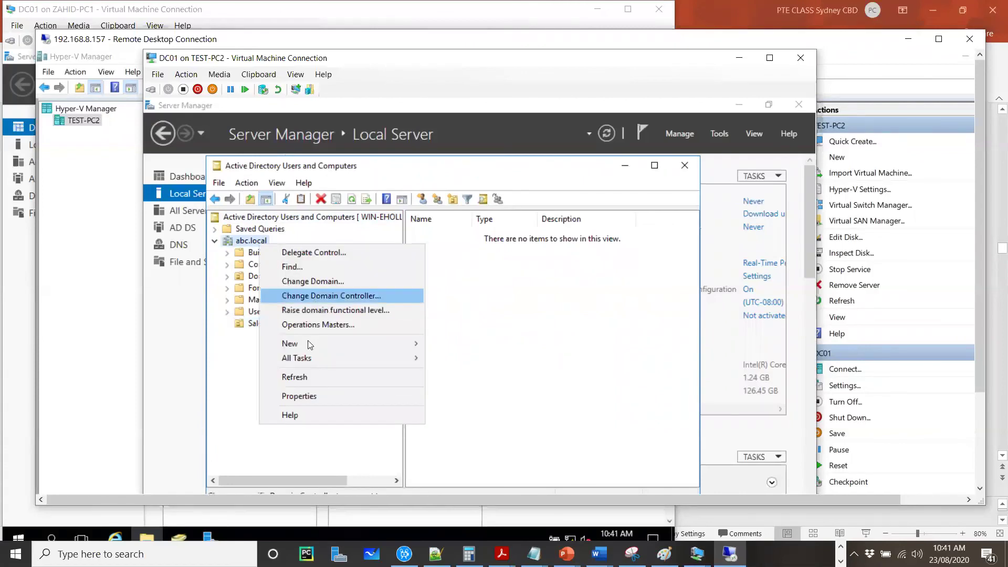
mouse_move(399, 344)
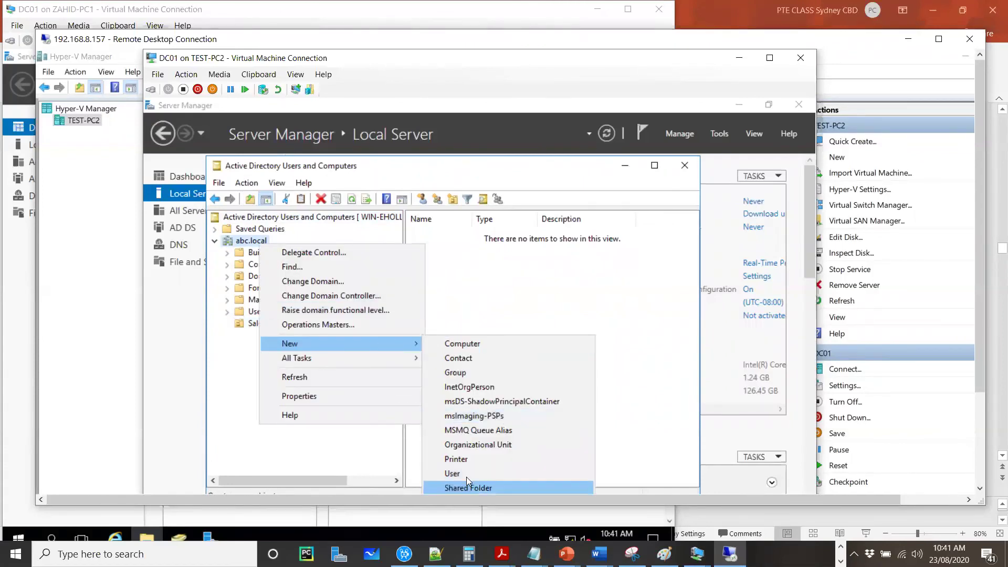
click(475, 444)
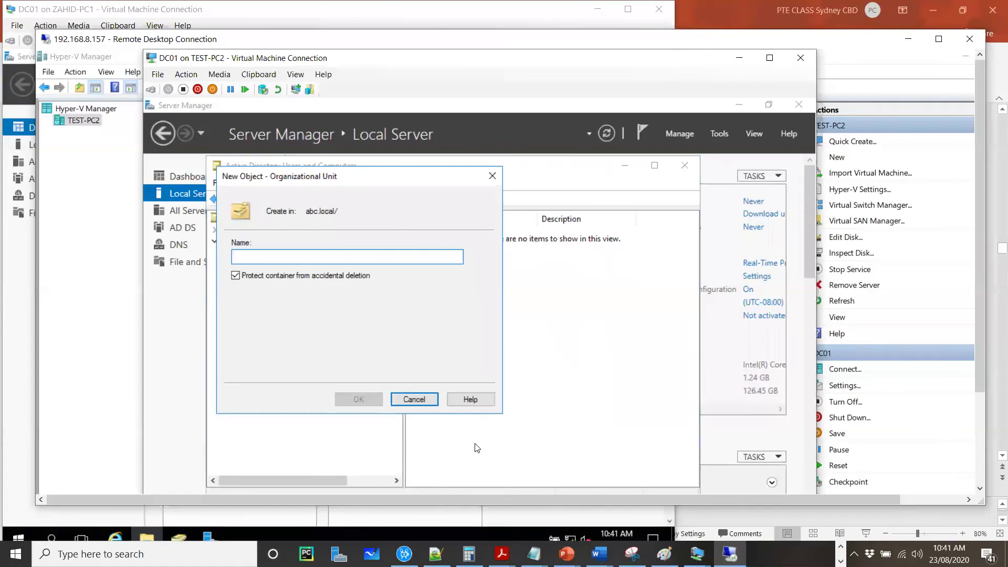
text(Marketing)
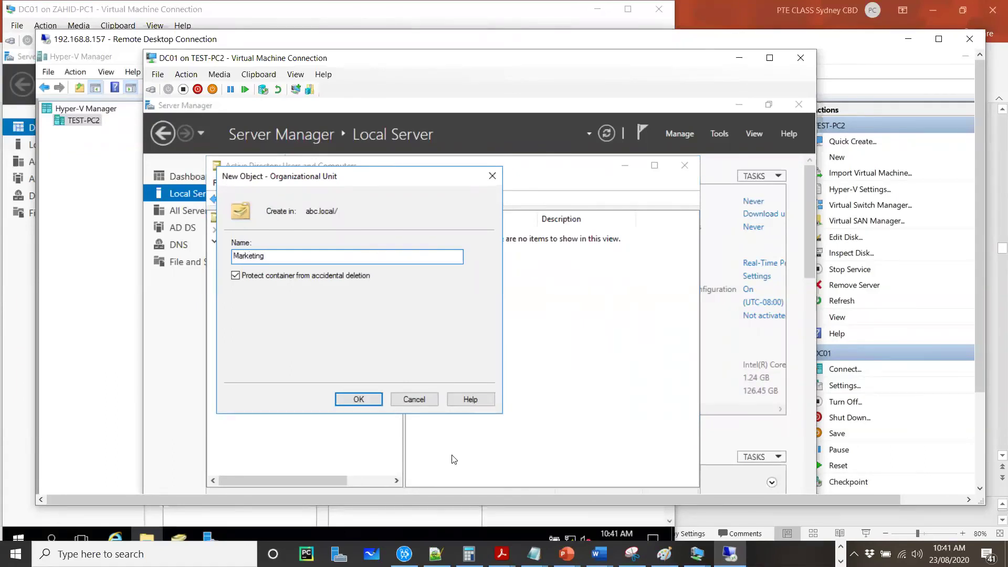
click(365, 399)
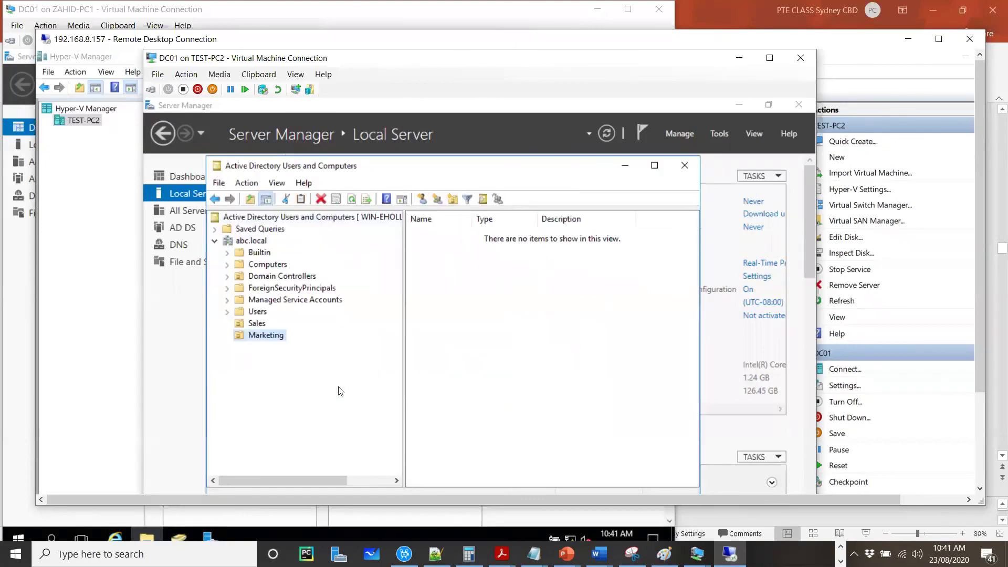
Step: Point ADUC at RODC.abc.local, accept the read-only warning, and expand the abc.local domain
click(353, 216)
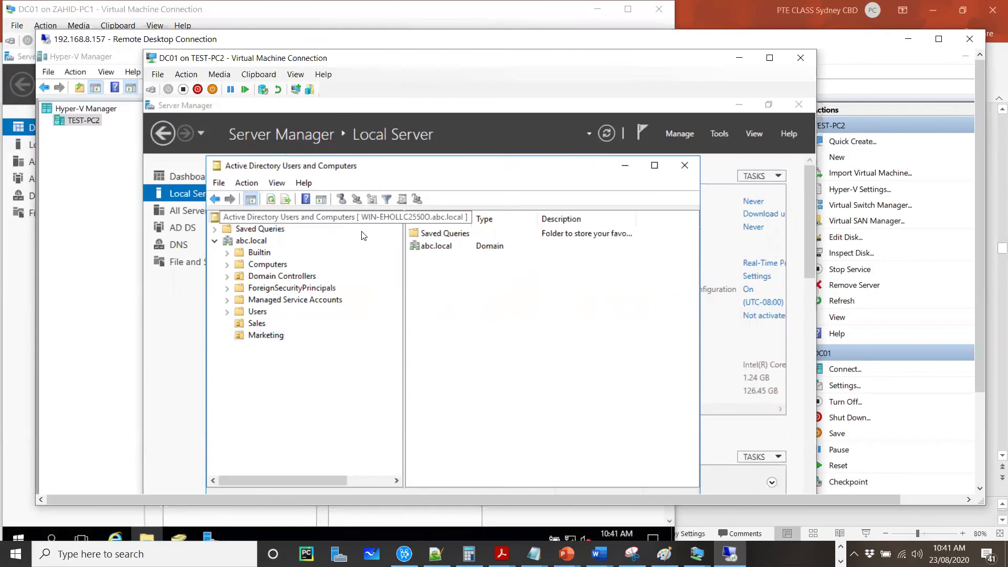
right_click(367, 217)
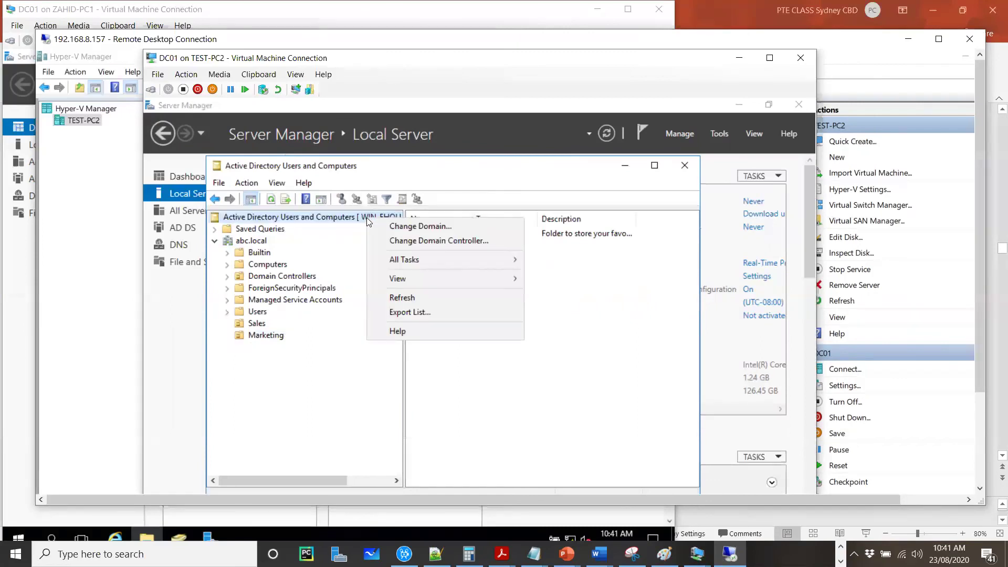
click(397, 241)
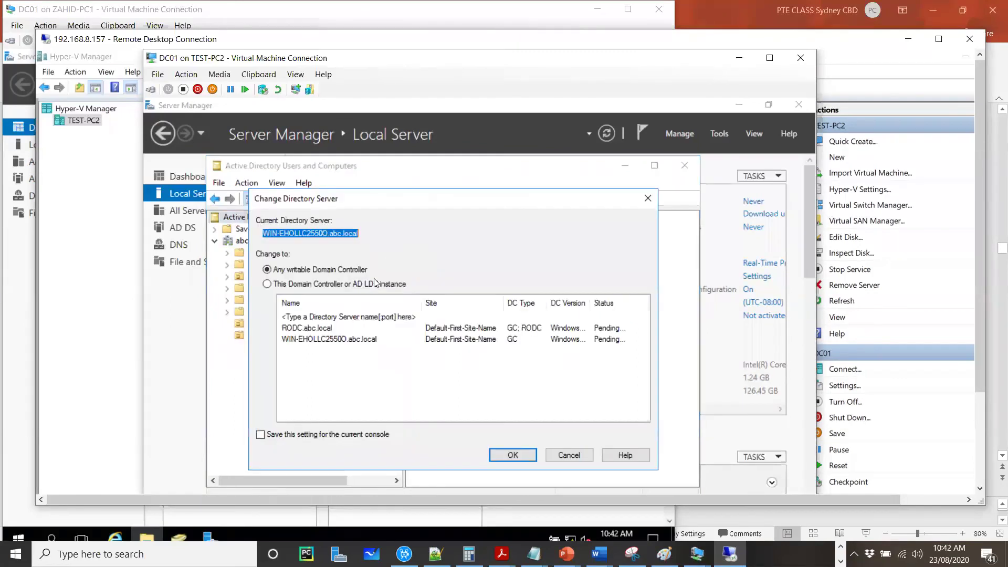
double_click(330, 327)
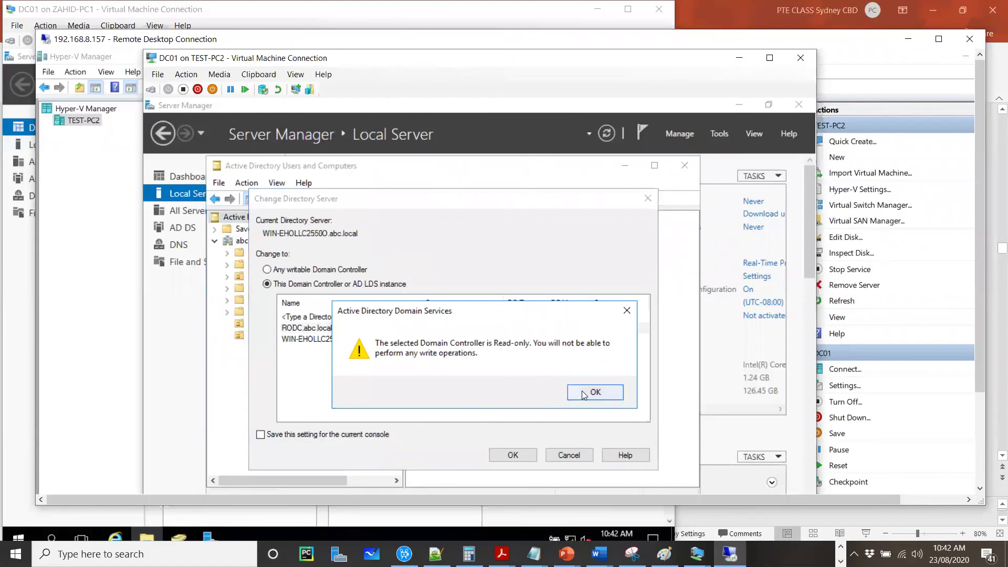
click(582, 392)
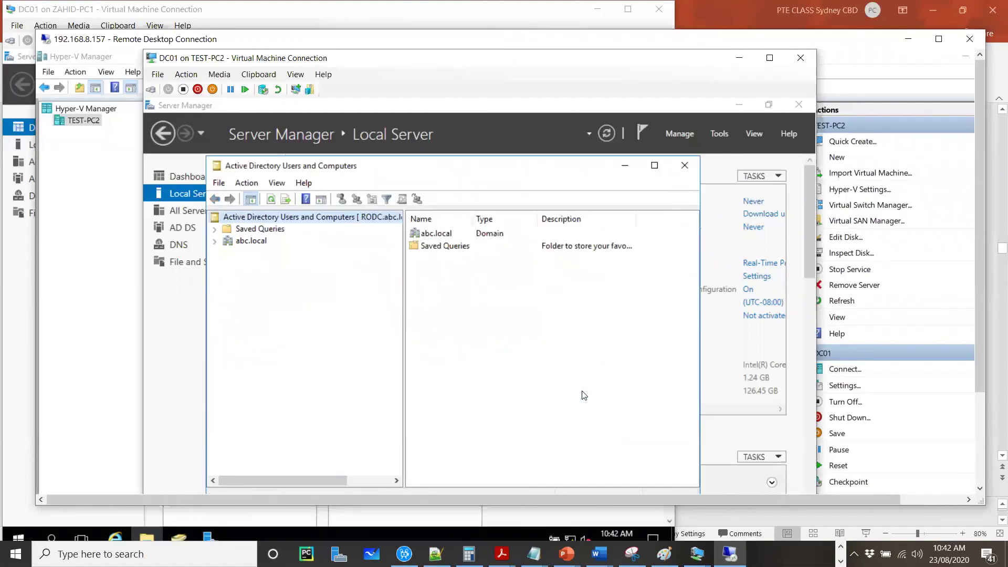
click(215, 242)
click(258, 243)
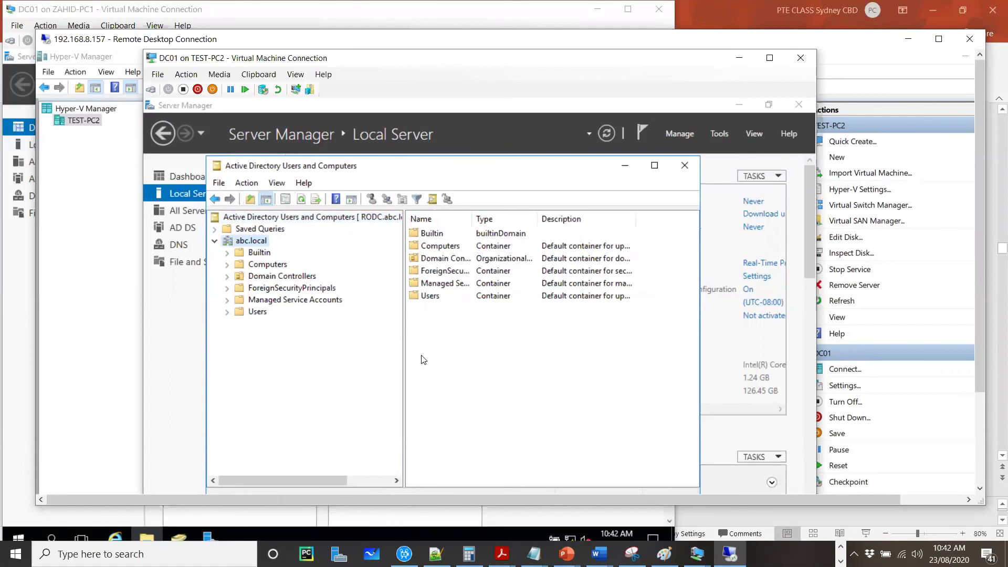
Step: Open the RODC virtual machine console, then expand and refresh abc.local in its directory
click(174, 337)
click(109, 273)
double_click(273, 176)
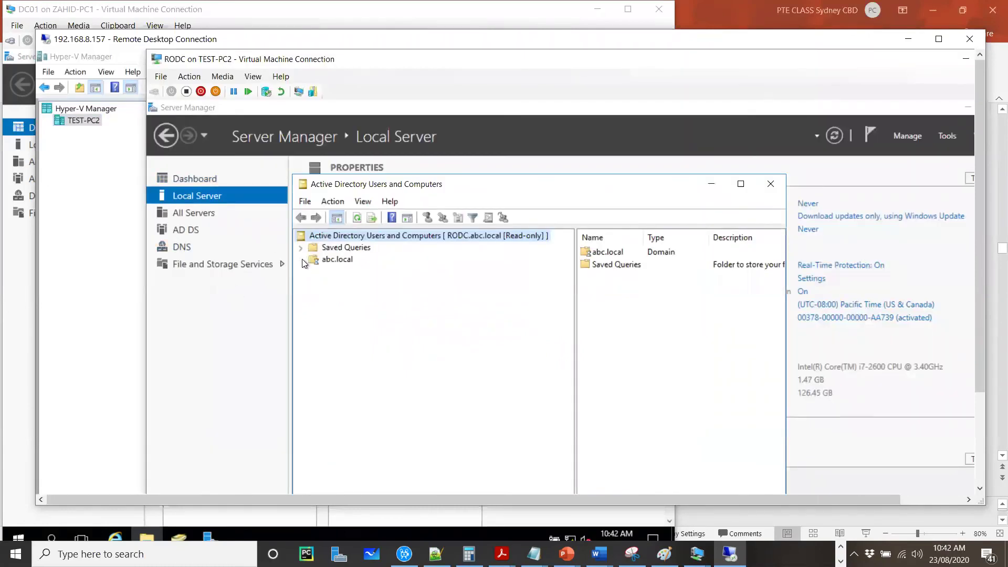
click(300, 259)
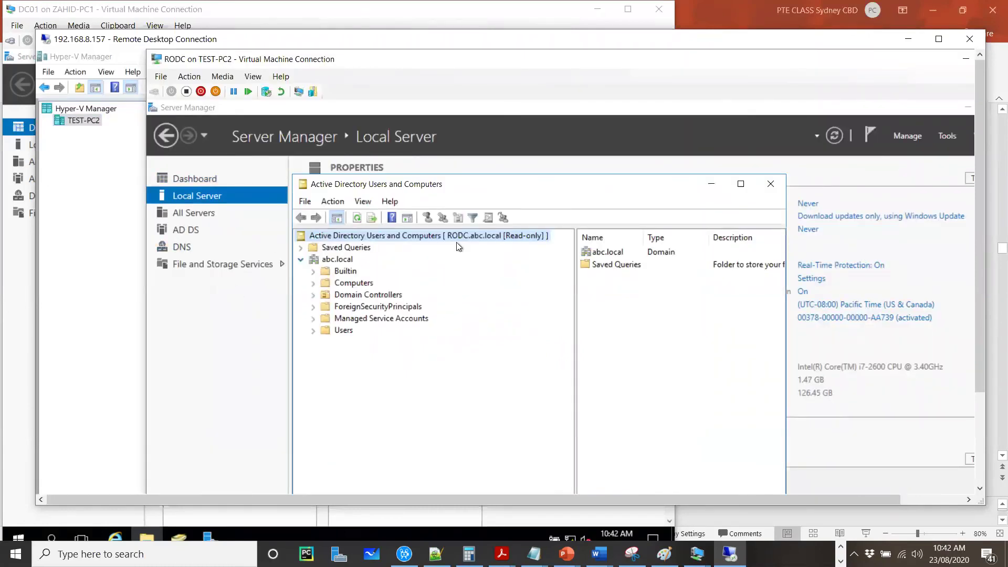
click(356, 218)
Step: Present the Chapter 2.1 & 2.2 ADDS deck full screen from the current slide
click(566, 554)
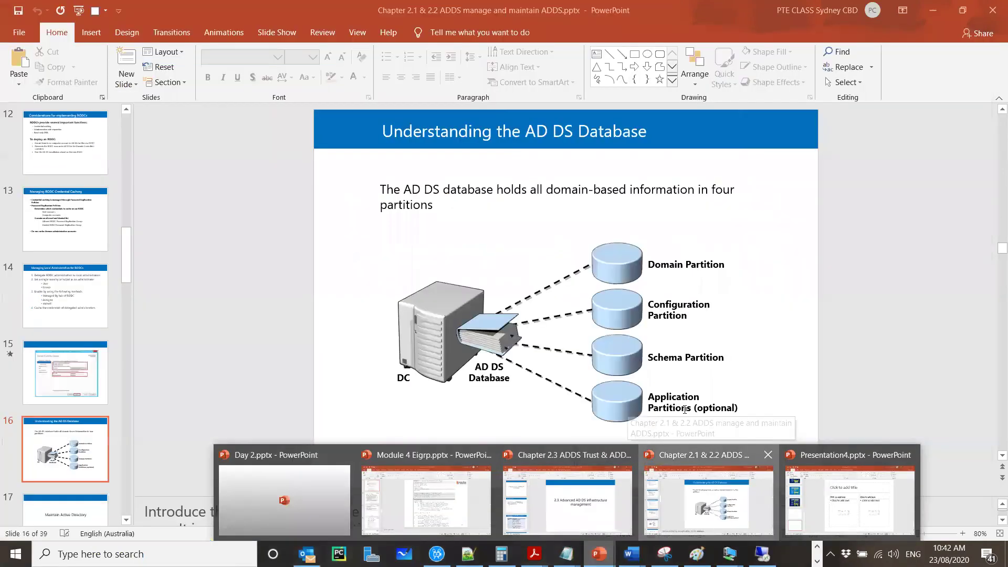
click(709, 508)
key(shift+F5)
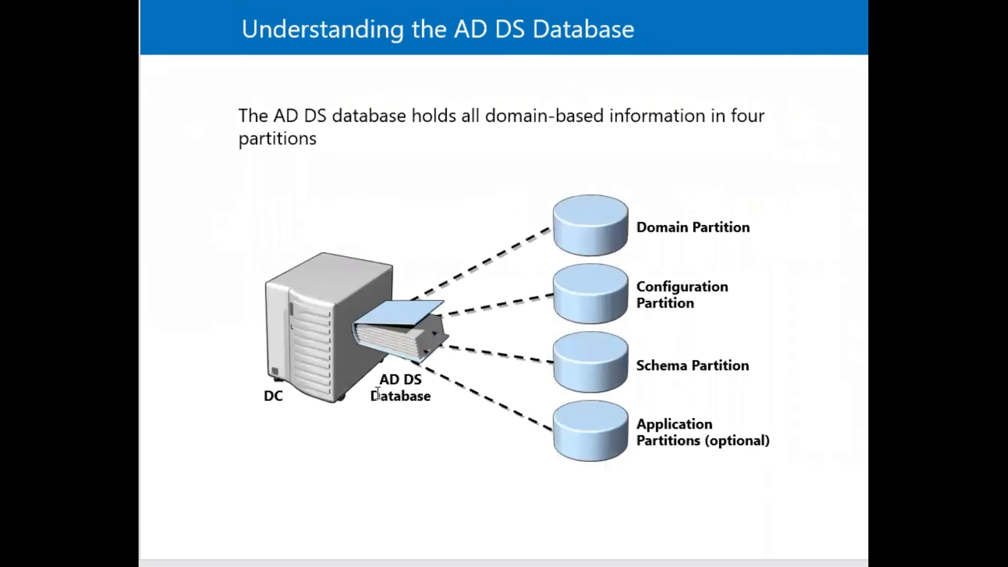